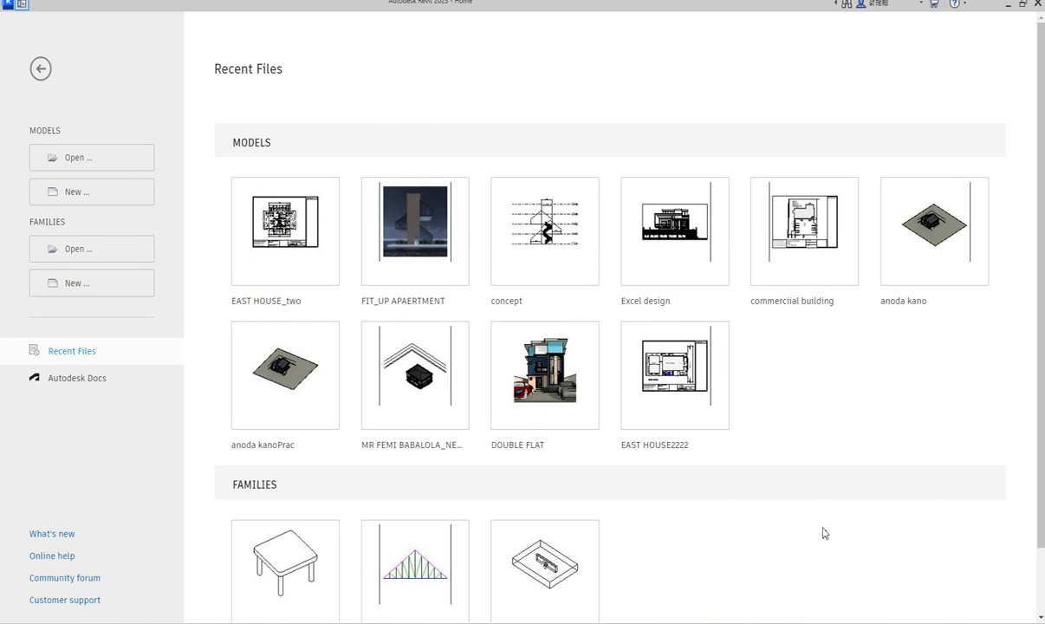
View the house render EA2.png in the image viewer, and switch to the EAST HOUSE_two project in Revit
{"action": "key", "text": "alt+Tab"}
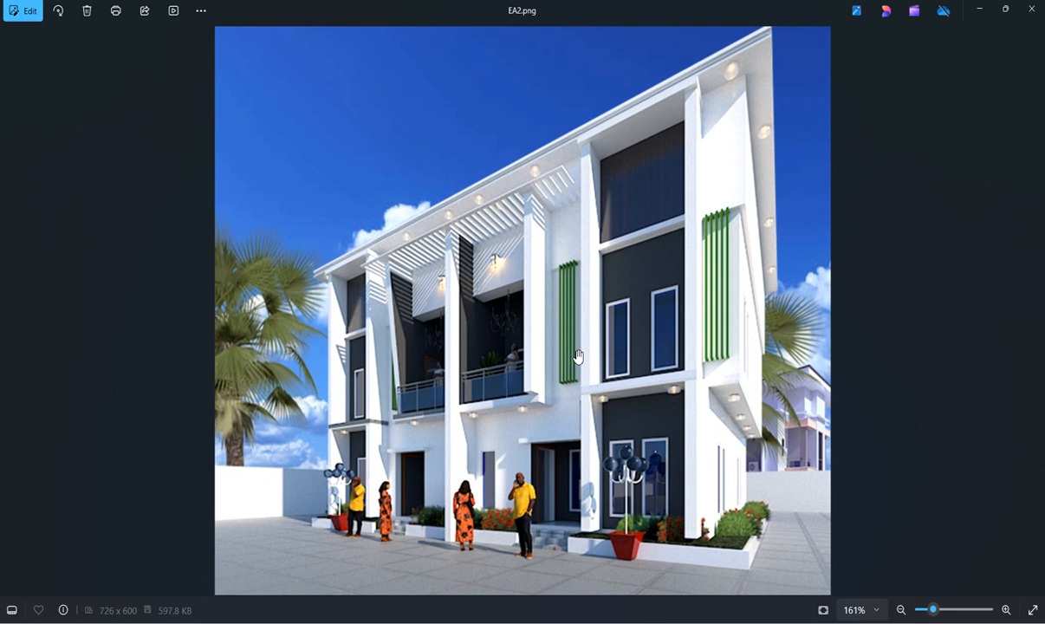
{"action": "scroll", "coordinate": [583, 362], "scroll_direction": "down", "scroll_amount": 1}
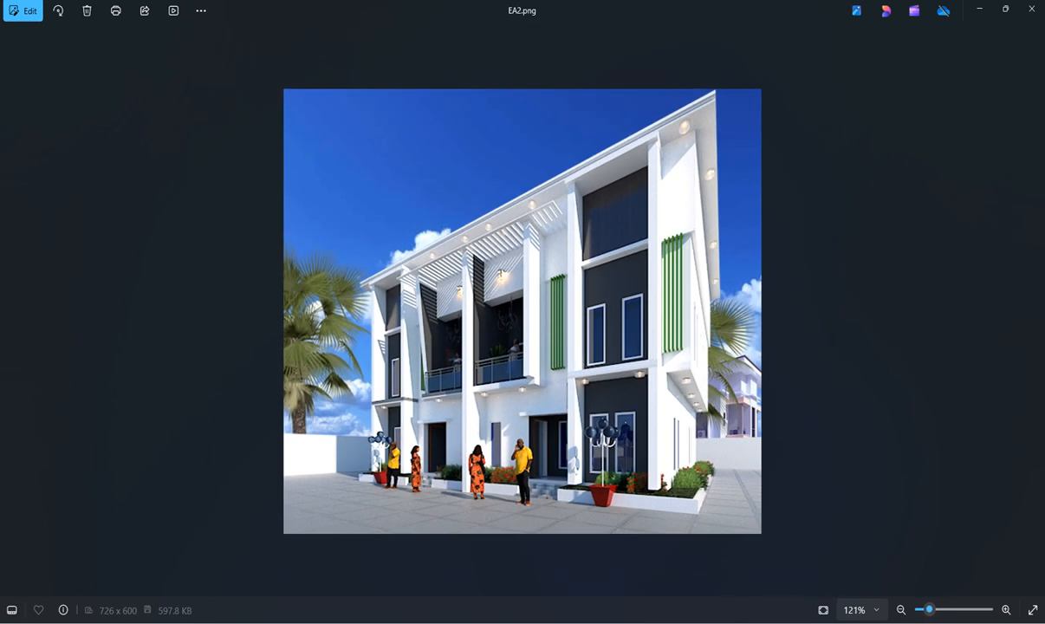
{"action": "mouse_move", "coordinate": [657, 619]}
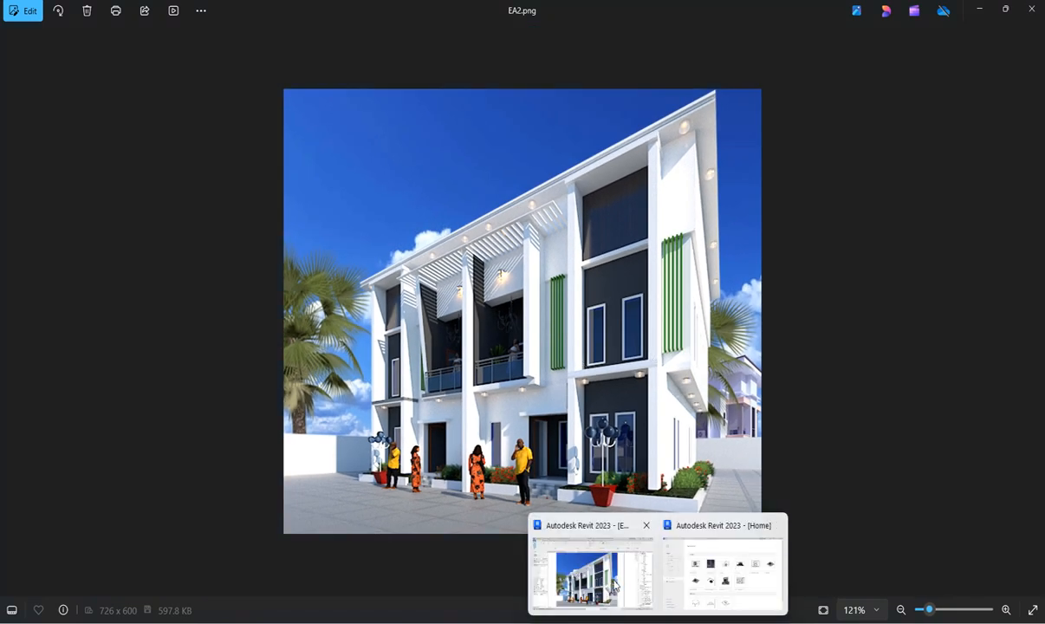
{"action": "left_click", "coordinate": [614, 587]}
Examine the rendered perspective and the title block on sheet A1066 - PERSPECTIVE
{"action": "scroll", "coordinate": [632, 365], "scroll_direction": "up", "scroll_amount": 1}
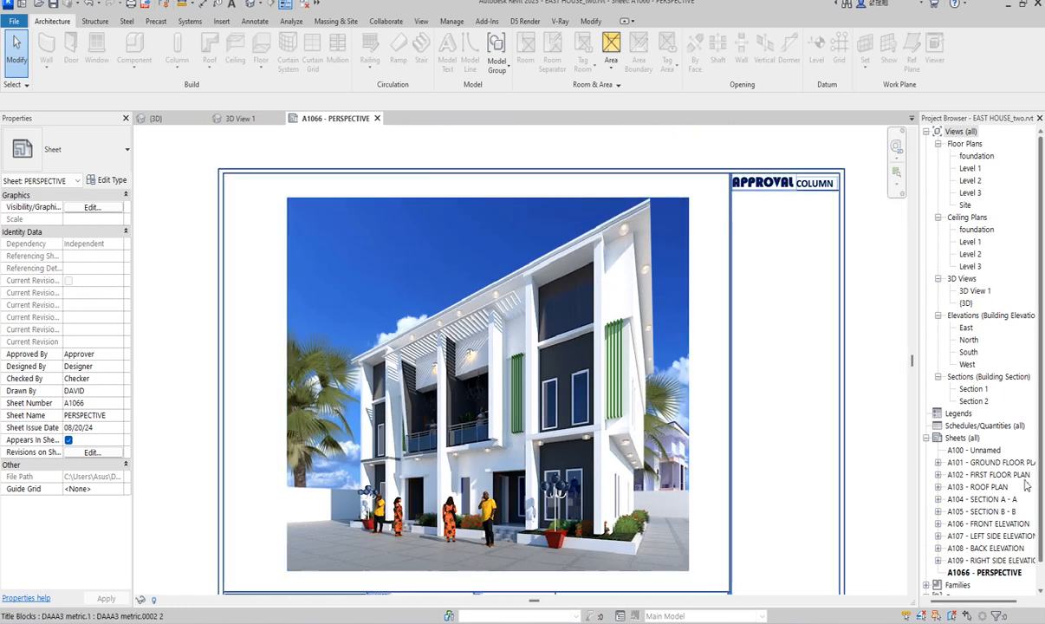
{"action": "scroll", "coordinate": [301, 311], "scroll_direction": "down", "scroll_amount": 1}
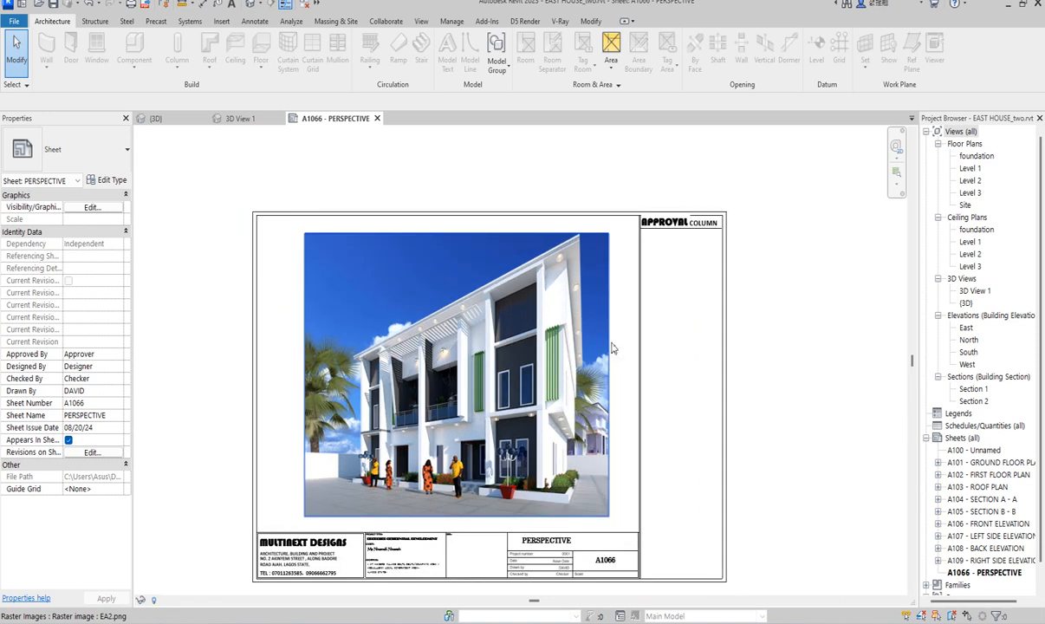
{"action": "scroll", "coordinate": [491, 581], "scroll_direction": "up", "scroll_amount": 2}
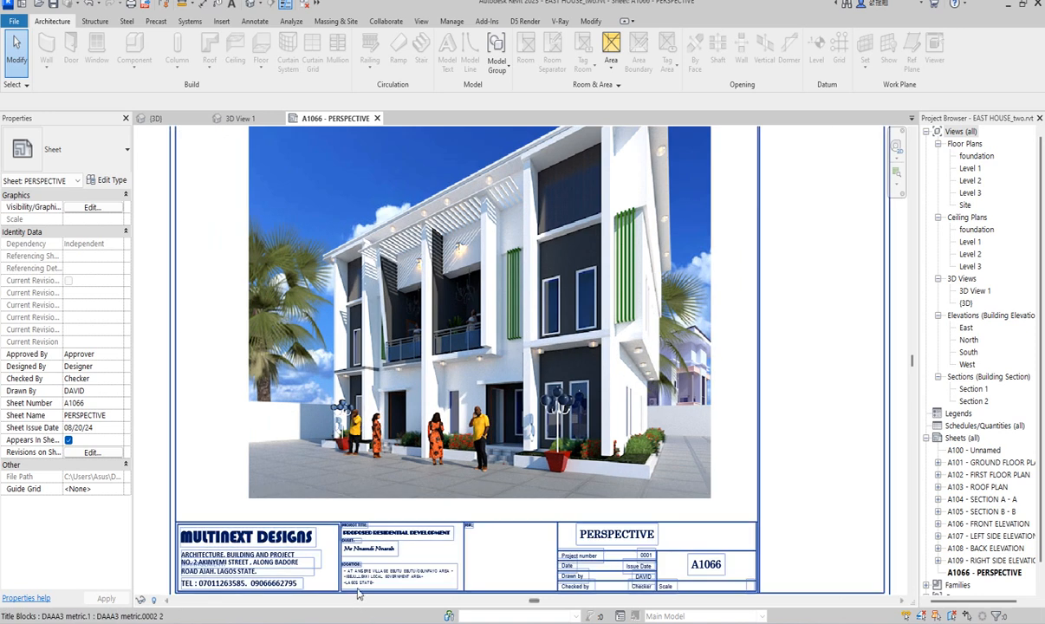
{"action": "scroll", "coordinate": [381, 576], "scroll_direction": "up", "scroll_amount": 2}
{"action": "scroll", "coordinate": [396, 564], "scroll_direction": "down", "scroll_amount": 2}
{"action": "scroll", "coordinate": [398, 561], "scroll_direction": "down", "scroll_amount": 2}
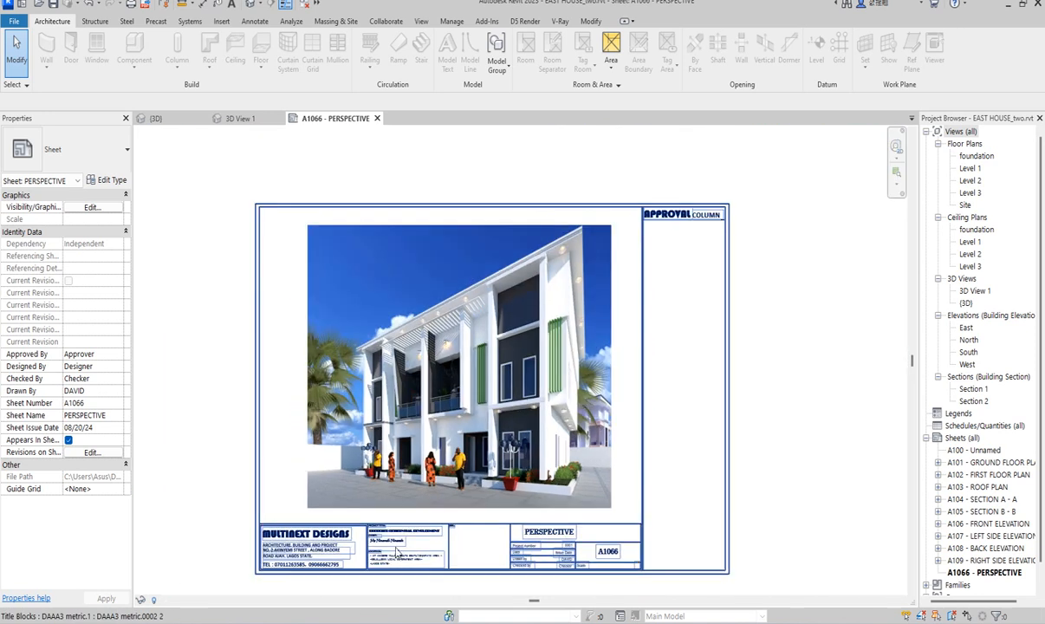
{"action": "scroll", "coordinate": [396, 546], "scroll_direction": "up", "scroll_amount": 2}
{"action": "scroll", "coordinate": [396, 542], "scroll_direction": "down", "scroll_amount": 1}
{"action": "scroll", "coordinate": [395, 539], "scroll_direction": "down", "scroll_amount": 2}
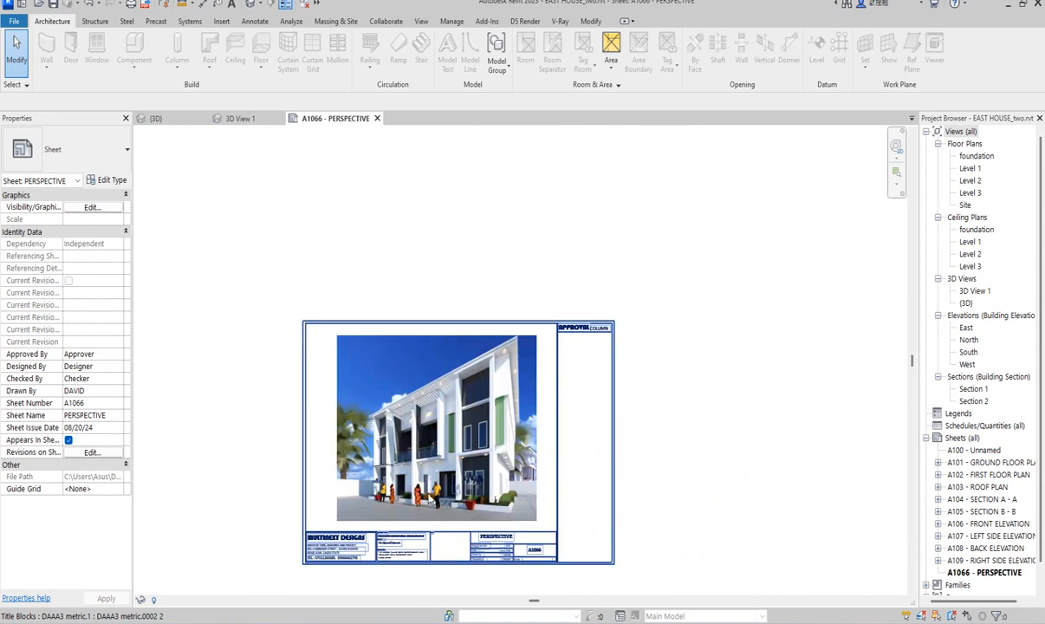
{"action": "scroll", "coordinate": [672, 435], "scroll_direction": "down", "scroll_amount": 1}
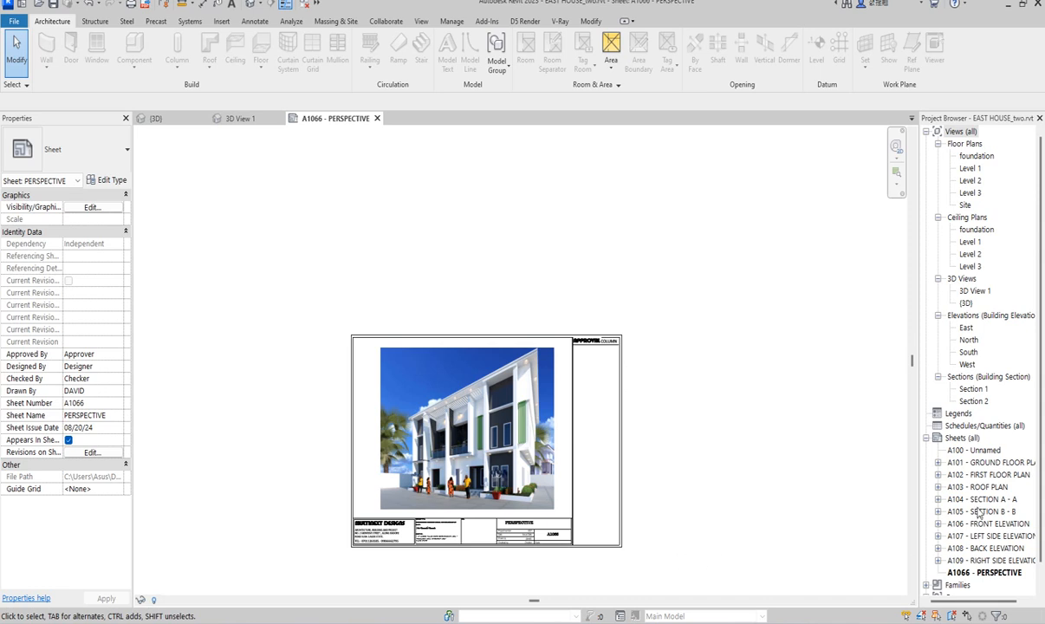
Open the Level 1 and Level 2 floor plans and look over their layouts
{"action": "double_click", "coordinate": [969, 169]}
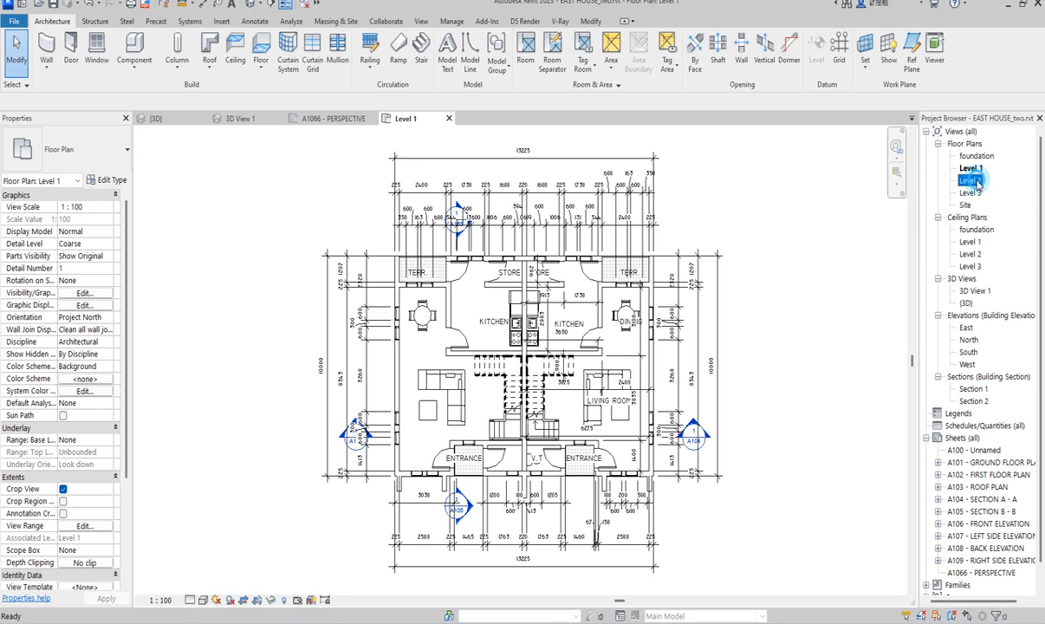
{"action": "double_click", "coordinate": [971, 180]}
{"action": "scroll", "coordinate": [417, 381], "scroll_direction": "down", "scroll_amount": 3}
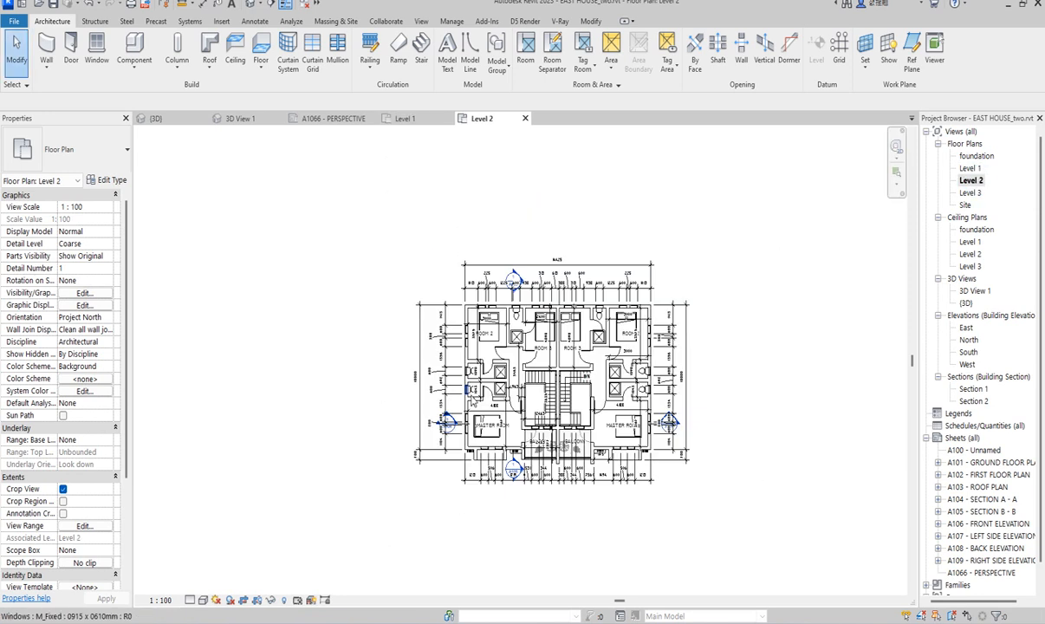
{"action": "scroll", "coordinate": [471, 389], "scroll_direction": "down", "scroll_amount": 2}
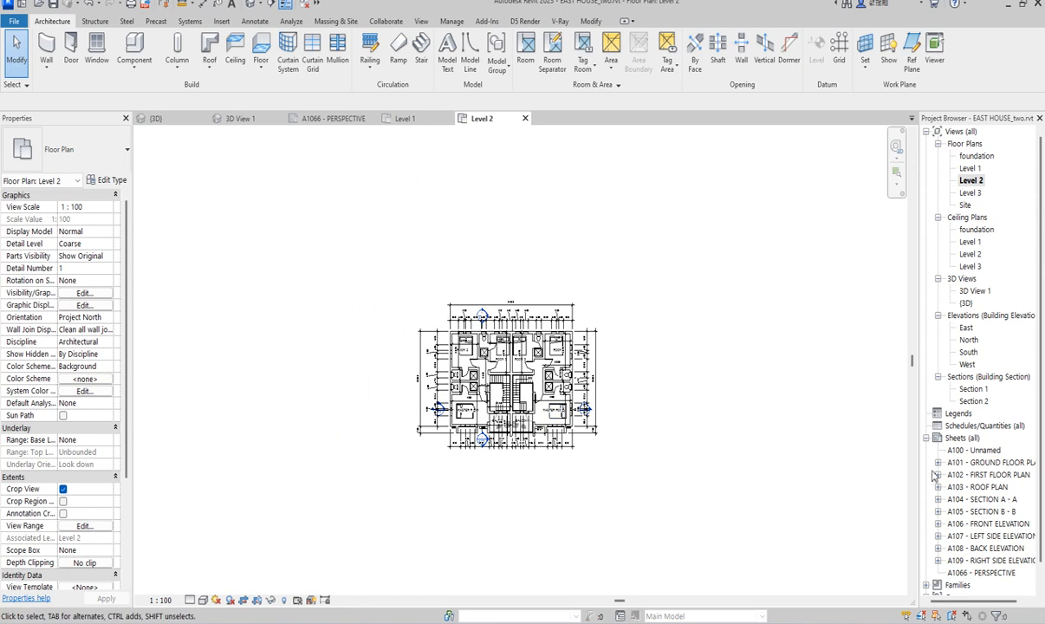
Open sheets A104 - SECTION A - A and A105 - SECTION B - B and inspect the building sections
{"action": "double_click", "coordinate": [990, 501]}
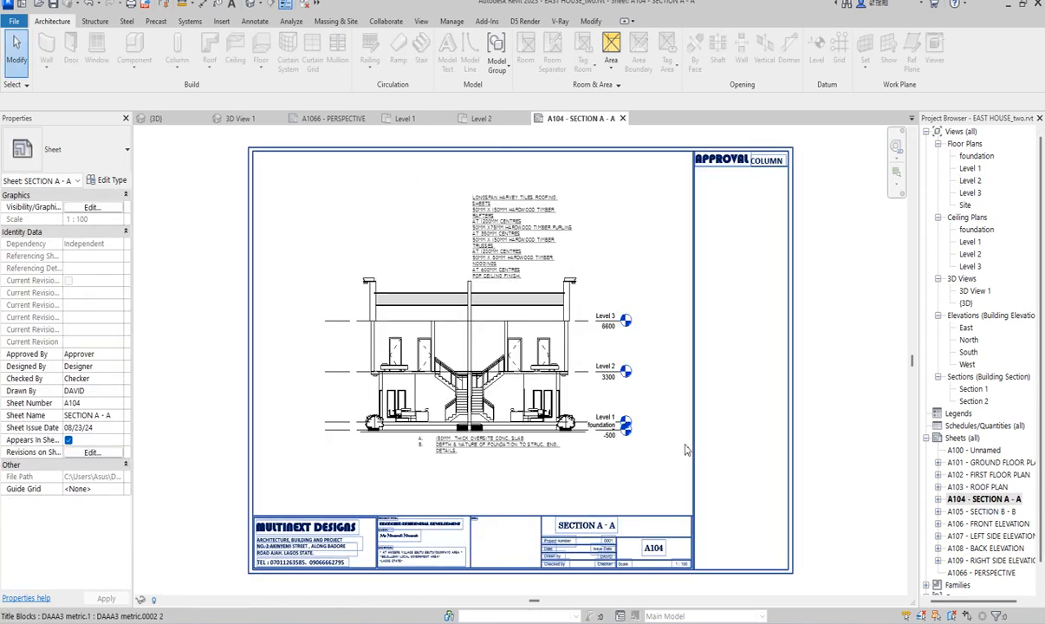
{"action": "double_click", "coordinate": [982, 511]}
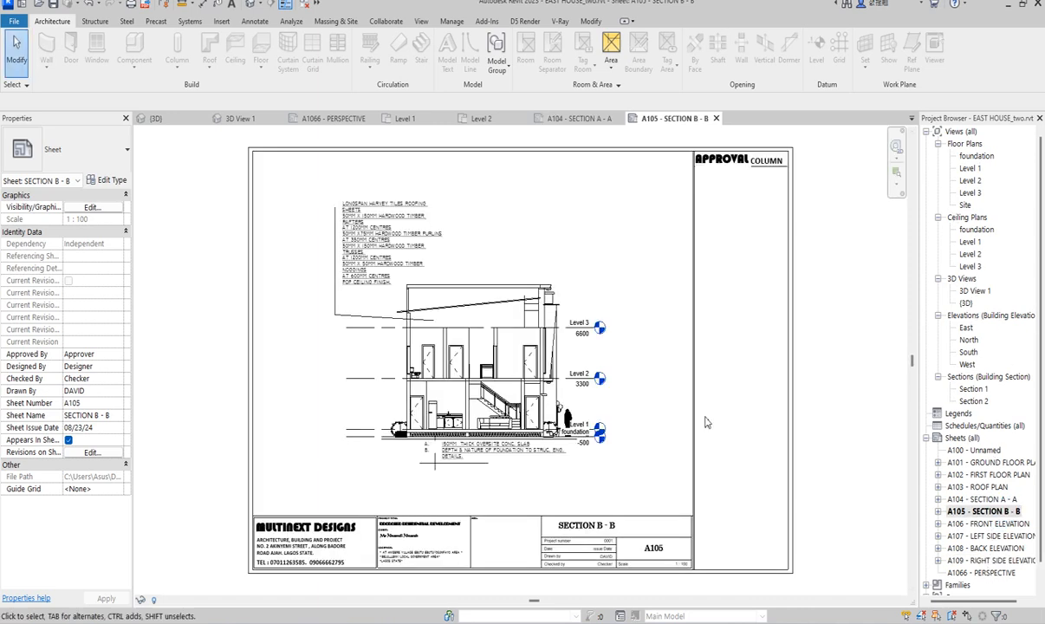
{"action": "scroll", "coordinate": [377, 282], "scroll_direction": "down", "scroll_amount": 2}
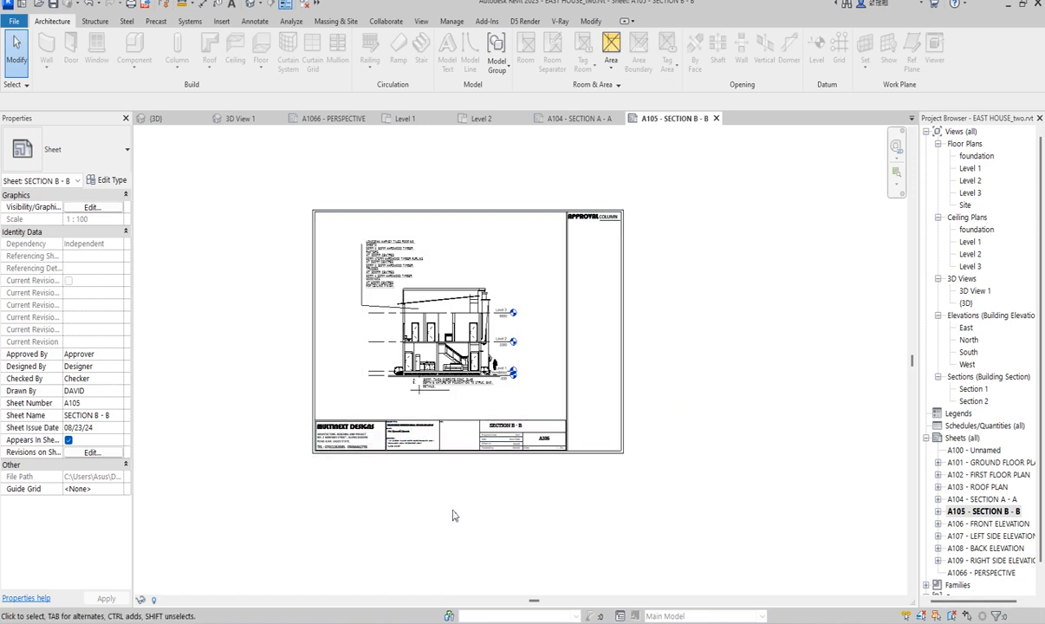
{"action": "scroll", "coordinate": [408, 472], "scroll_direction": "up", "scroll_amount": 1}
{"action": "scroll", "coordinate": [408, 461], "scroll_direction": "down", "scroll_amount": 1}
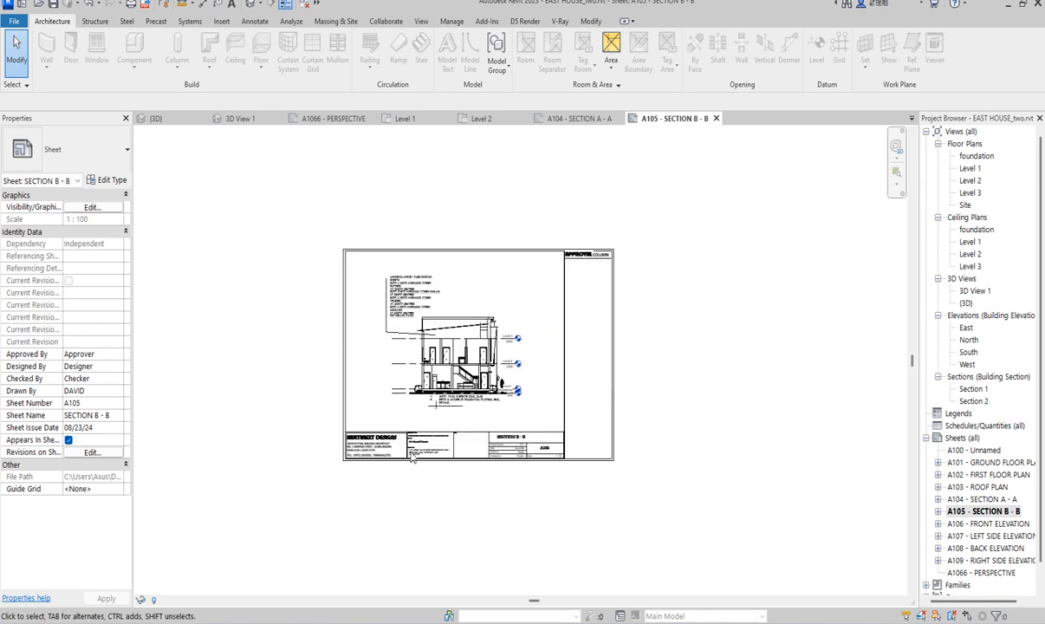
{"action": "scroll", "coordinate": [506, 264], "scroll_direction": "up", "scroll_amount": 1}
{"action": "scroll", "coordinate": [510, 267], "scroll_direction": "down", "scroll_amount": 1}
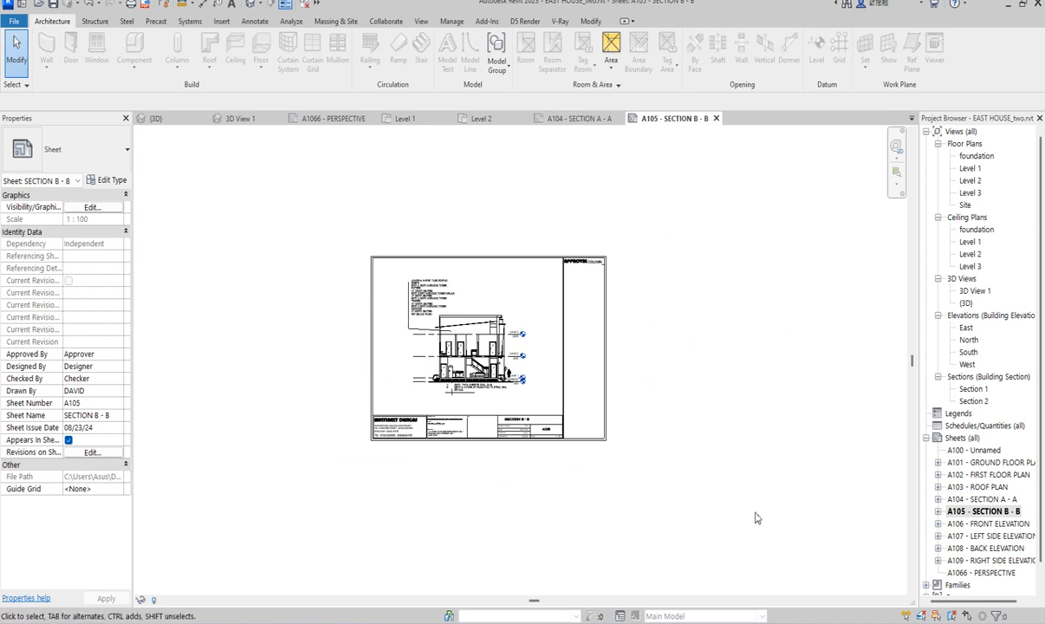
Switch to the Revit Home window and create a new project from the Metric-Architectural Template
{"action": "left_click", "coordinate": [703, 568]}
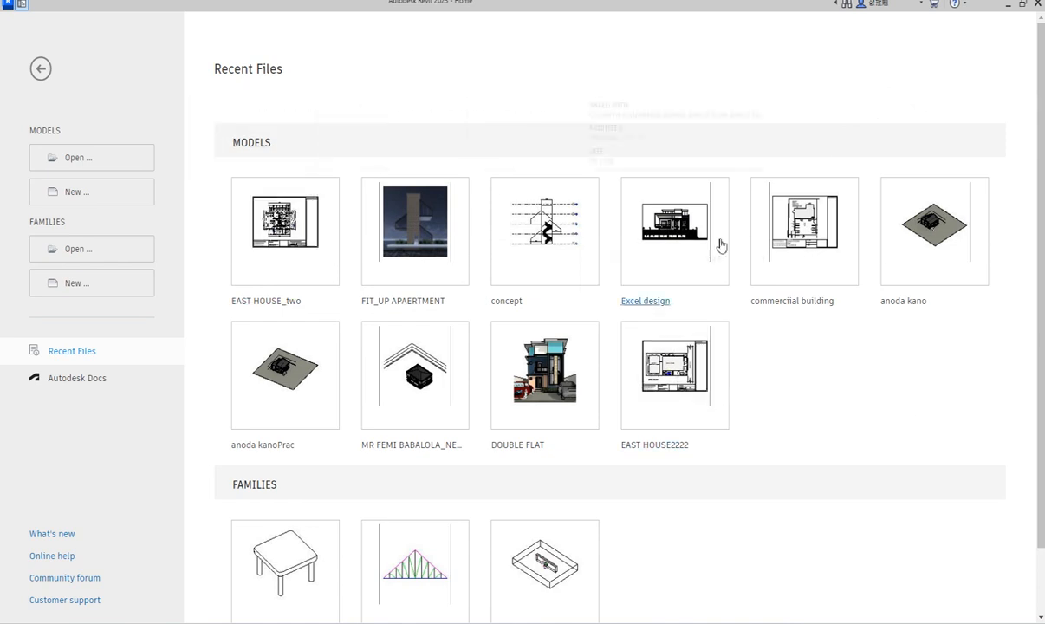
{"action": "left_click", "coordinate": [65, 192]}
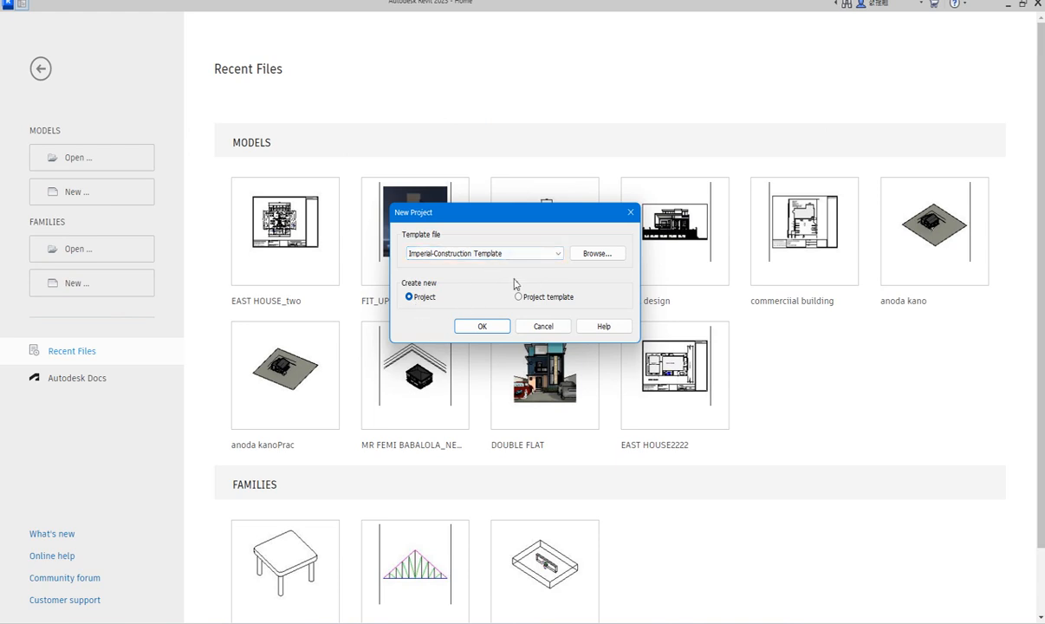
{"action": "left_click", "coordinate": [603, 257]}
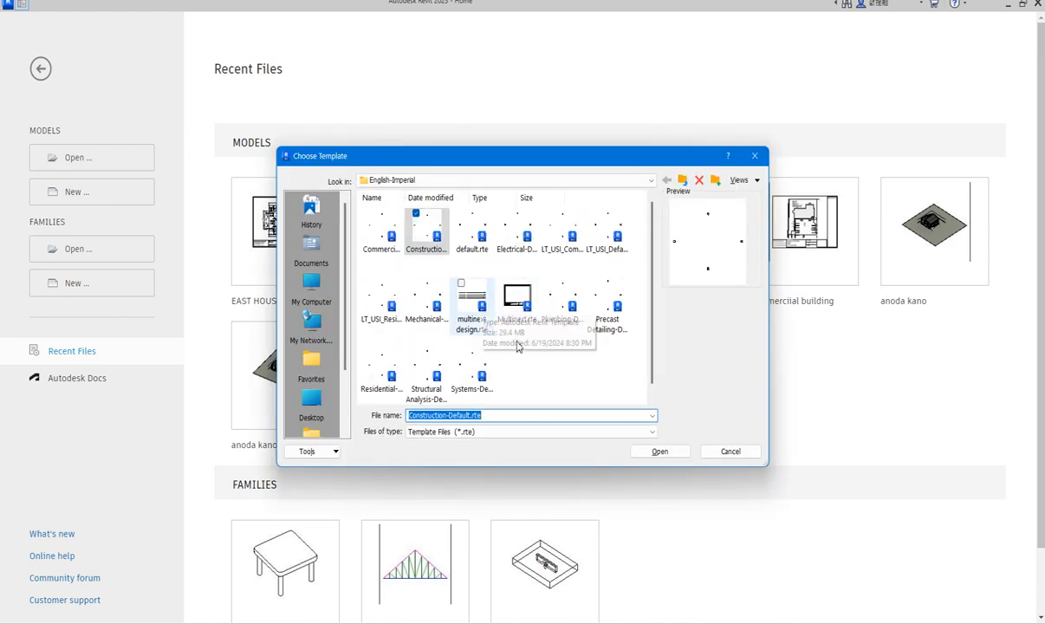
{"action": "left_click", "coordinate": [755, 156]}
{"action": "left_click", "coordinate": [557, 254]}
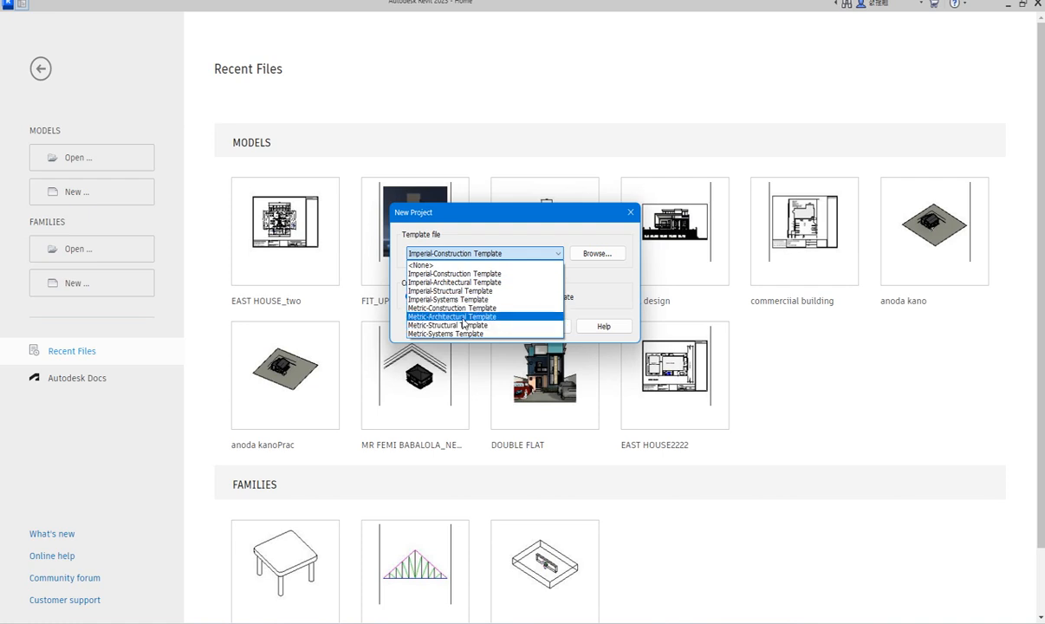
{"action": "left_click", "coordinate": [462, 317]}
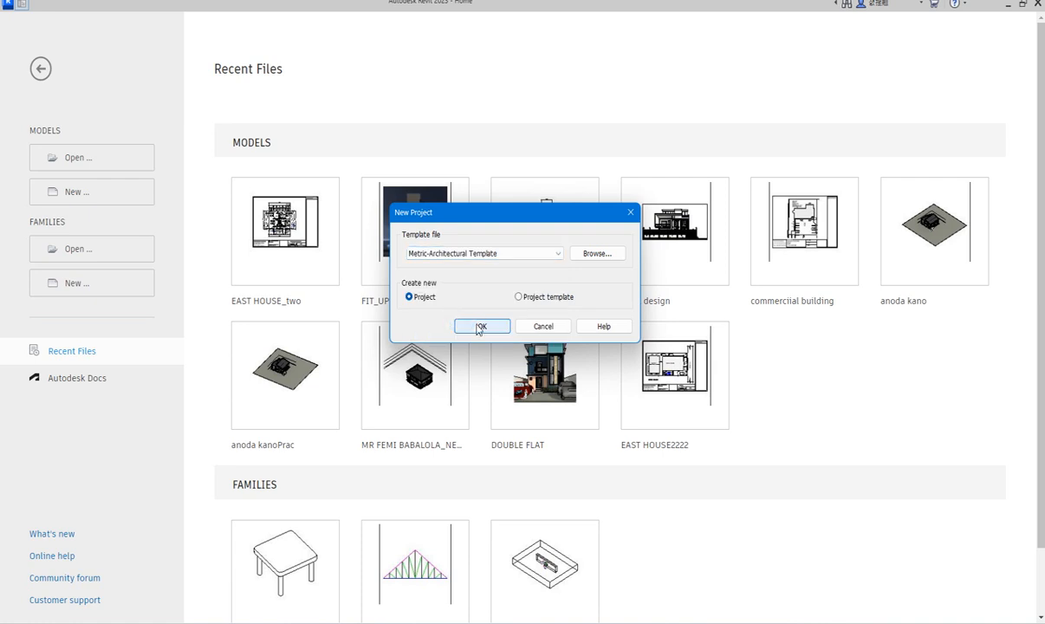
{"action": "left_click", "coordinate": [483, 327]}
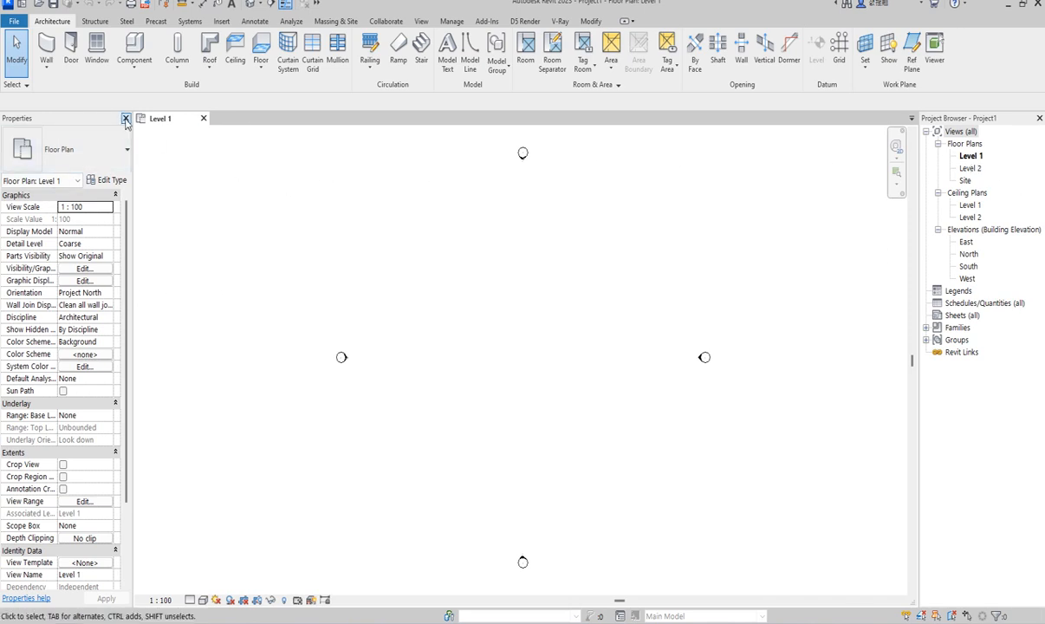
Close the Properties palette and the Project Browser
{"action": "left_click", "coordinate": [126, 118]}
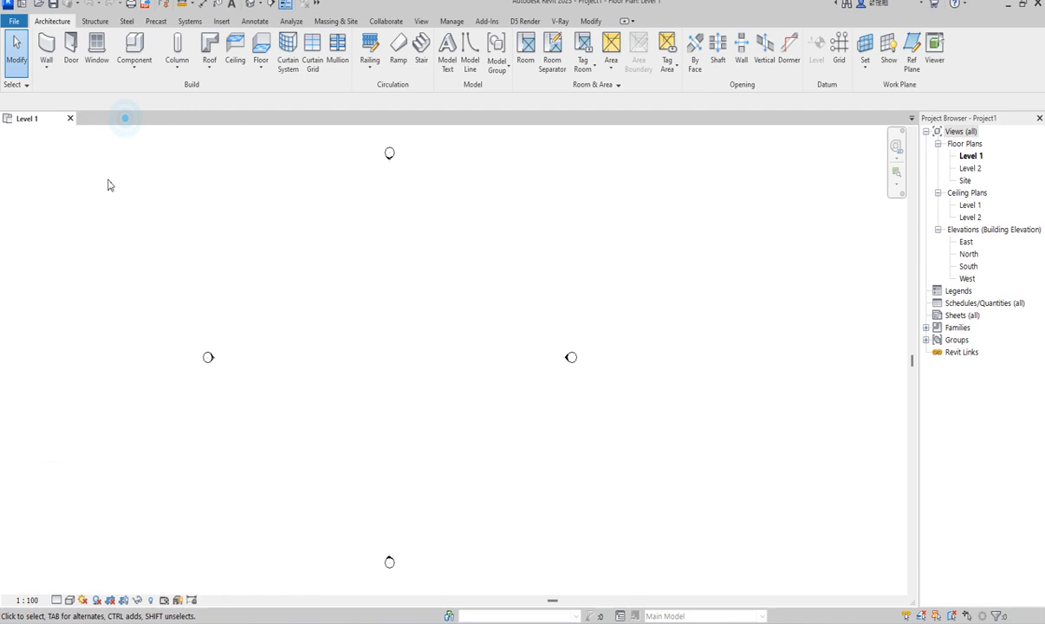
{"action": "left_click", "coordinate": [1039, 117]}
{"action": "scroll", "coordinate": [511, 386], "scroll_direction": "down", "scroll_amount": 3}
{"action": "scroll", "coordinate": [253, 359], "scroll_direction": "up", "scroll_amount": 1}
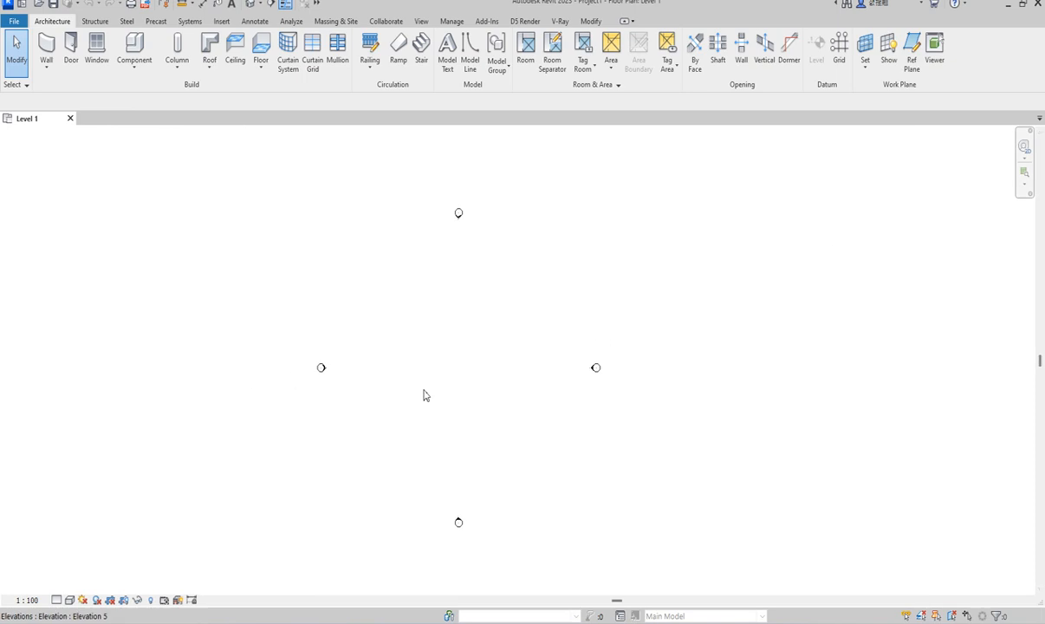
Show the Properties palette and the Project Browser again from the Level 1 drawing area
{"action": "right_click", "coordinate": [747, 355]}
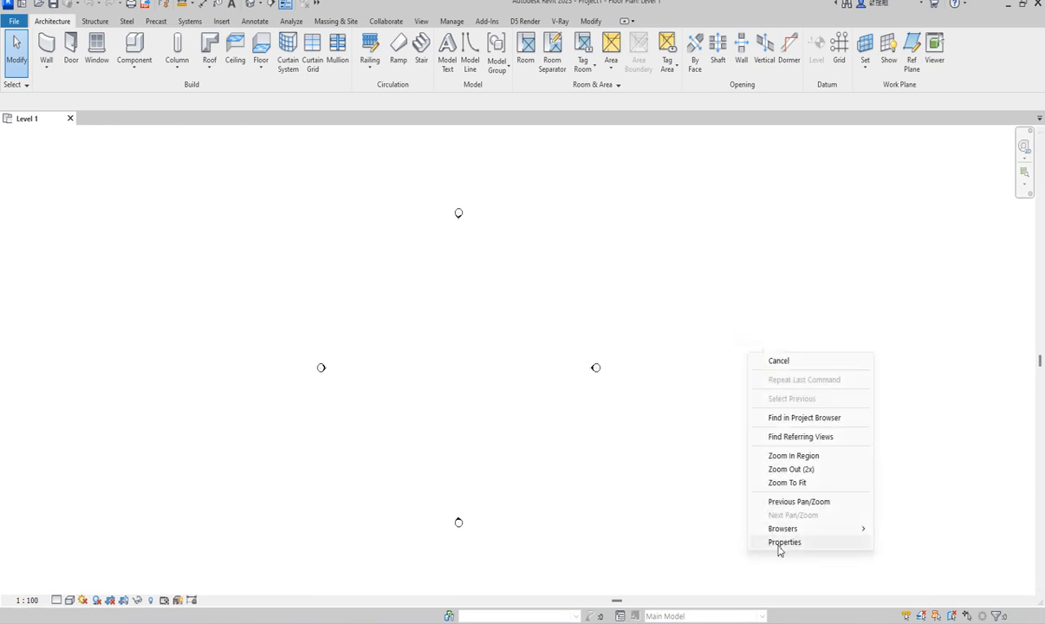
{"action": "left_click", "coordinate": [784, 542]}
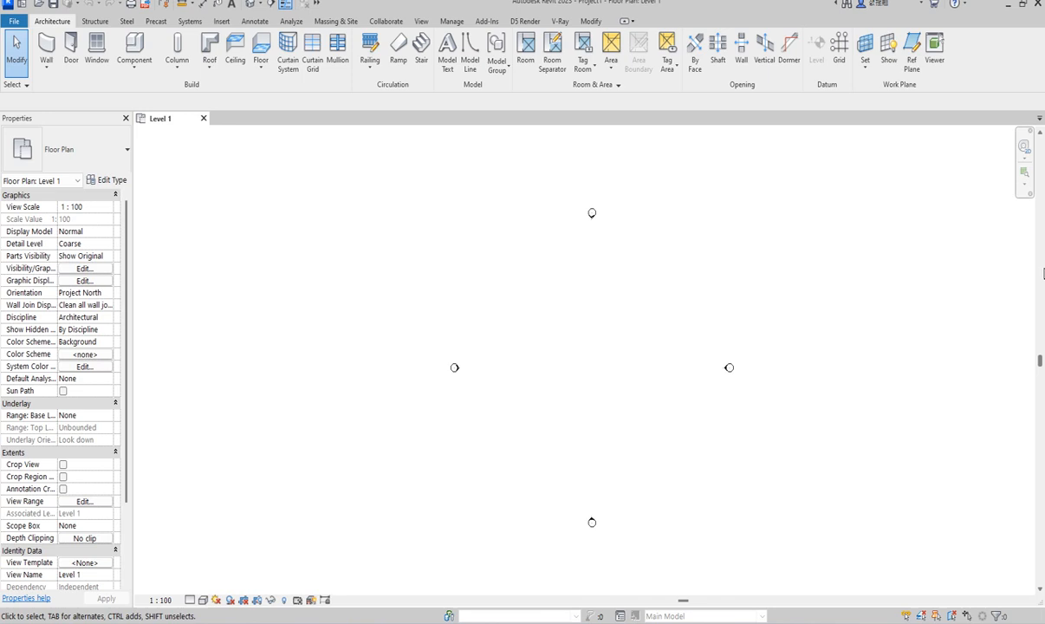
{"action": "right_click", "coordinate": [820, 399]}
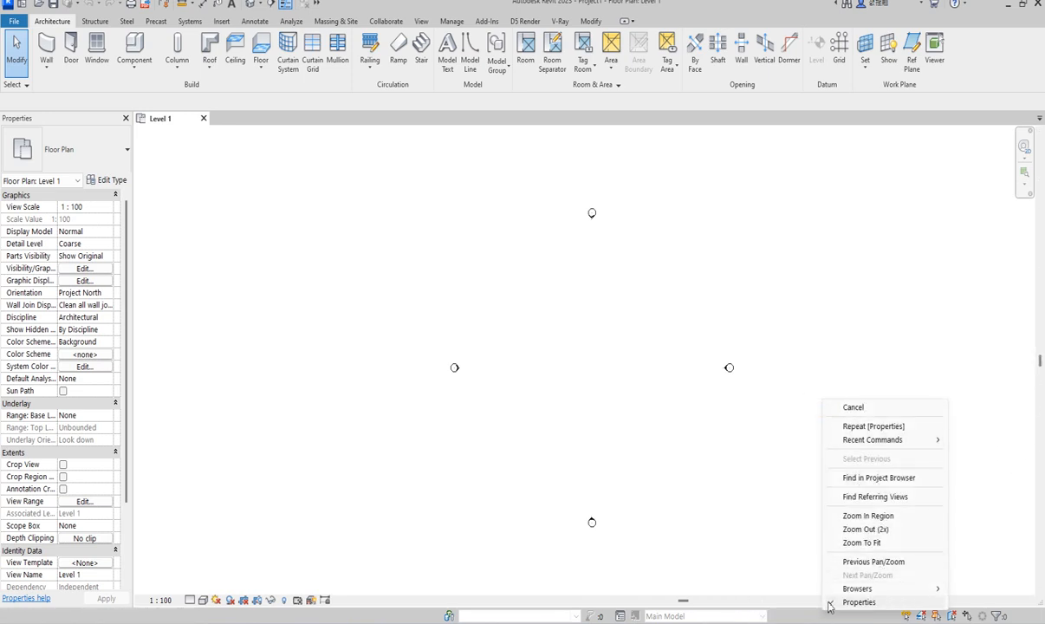
{"action": "mouse_move", "coordinate": [864, 592]}
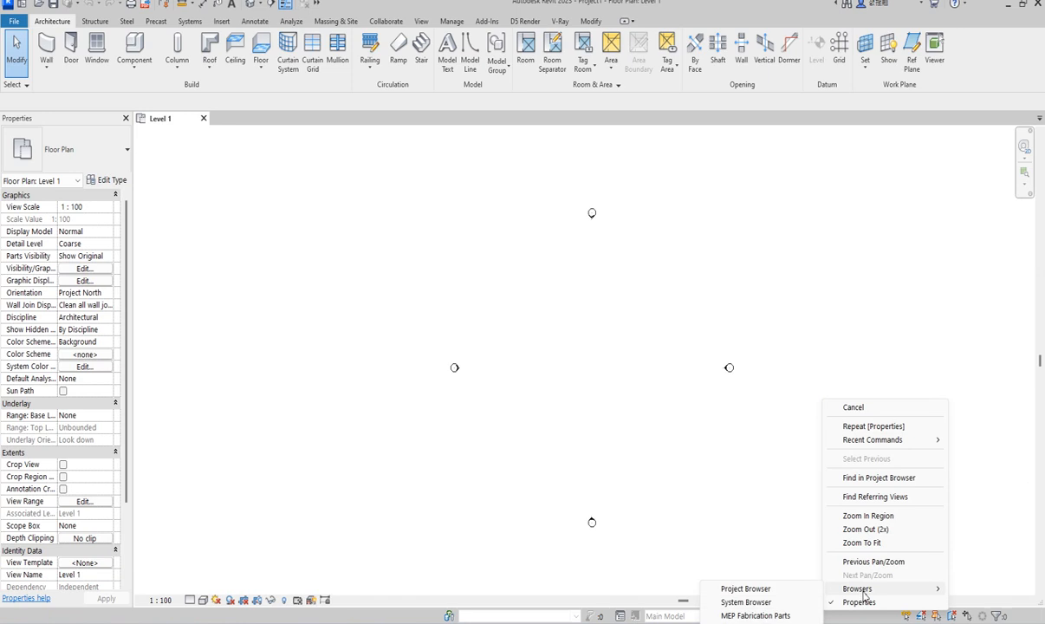
{"action": "left_click", "coordinate": [745, 589]}
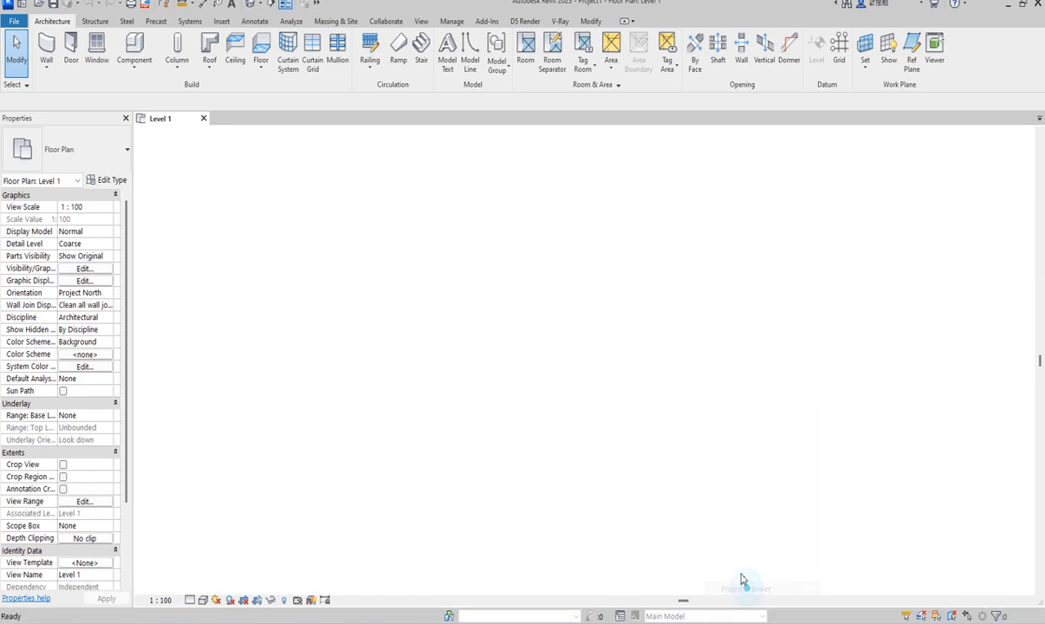
Review the Browsers options and the User Interface list of interface elements that can be shown or hidden
{"action": "right_click", "coordinate": [667, 288]}
{"action": "mouse_move", "coordinate": [702, 473]}
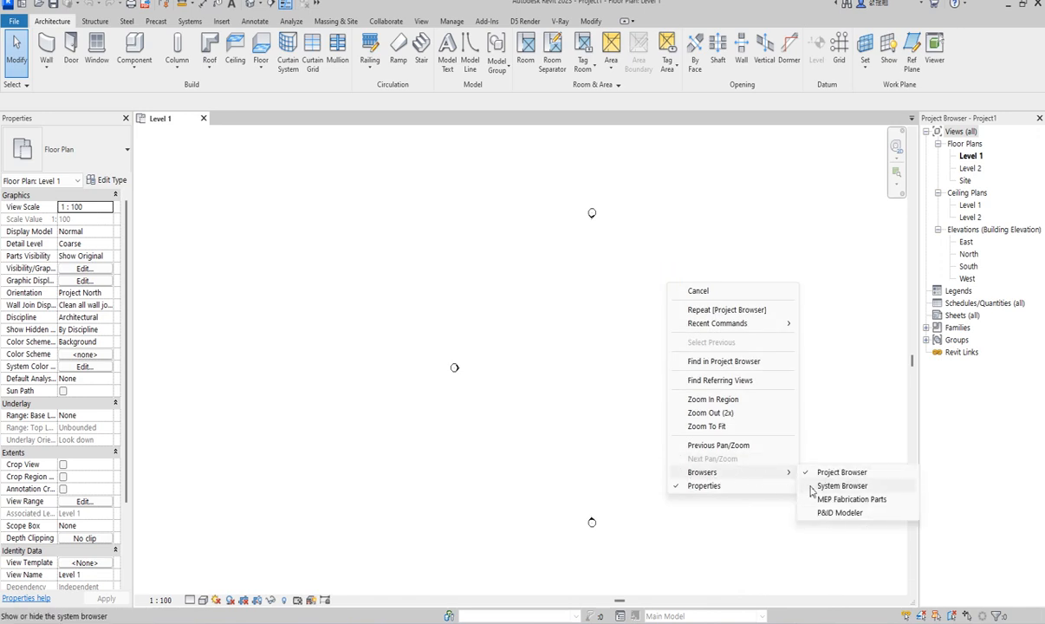
{"action": "left_click", "coordinate": [627, 564]}
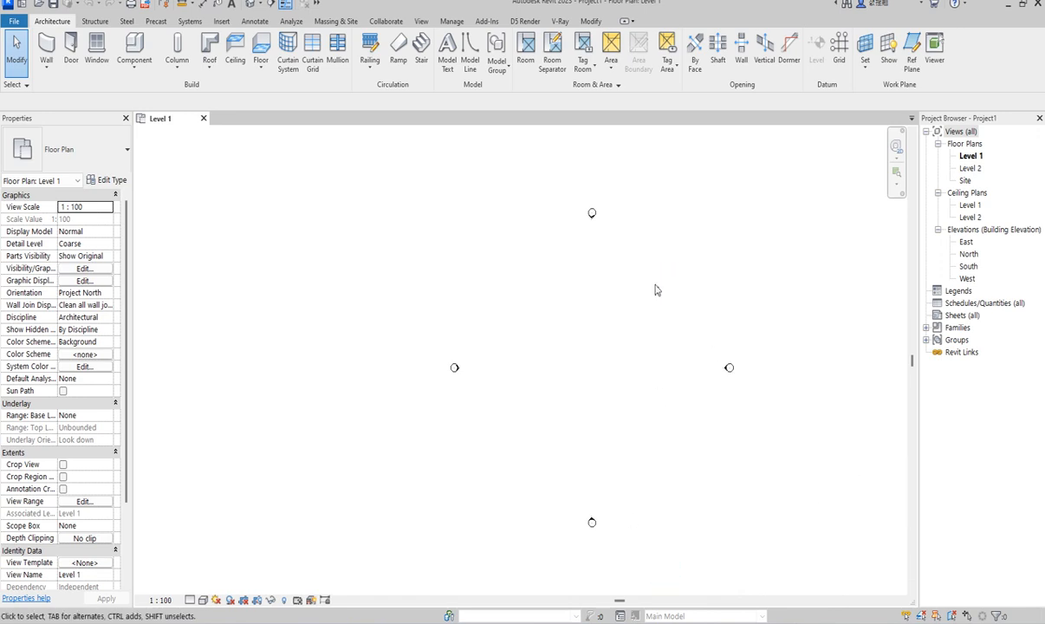
{"action": "left_click", "coordinate": [422, 22]}
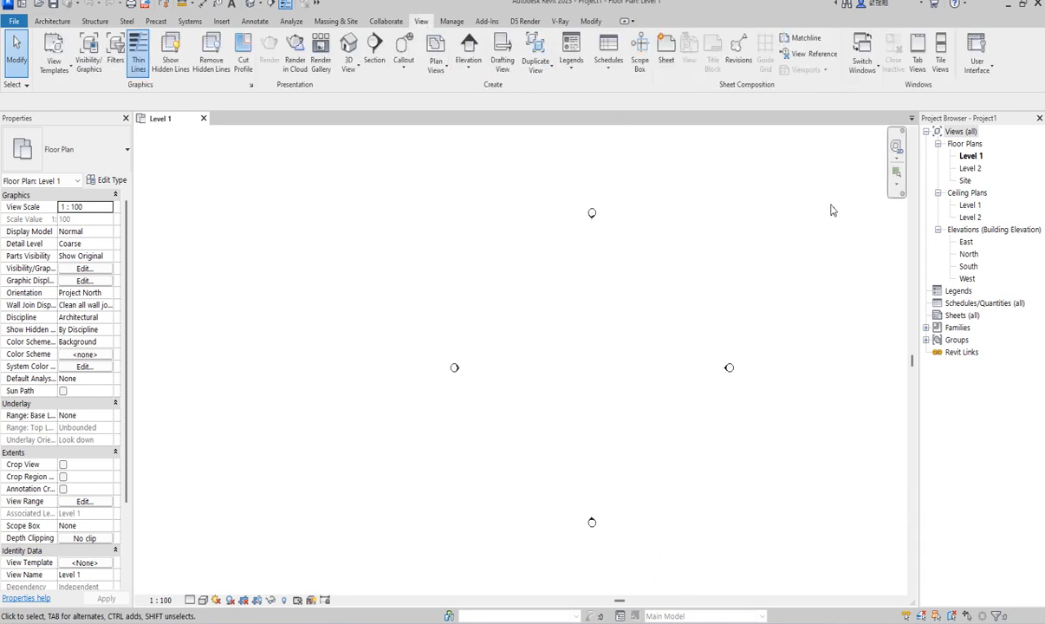
{"action": "left_click", "coordinate": [977, 57]}
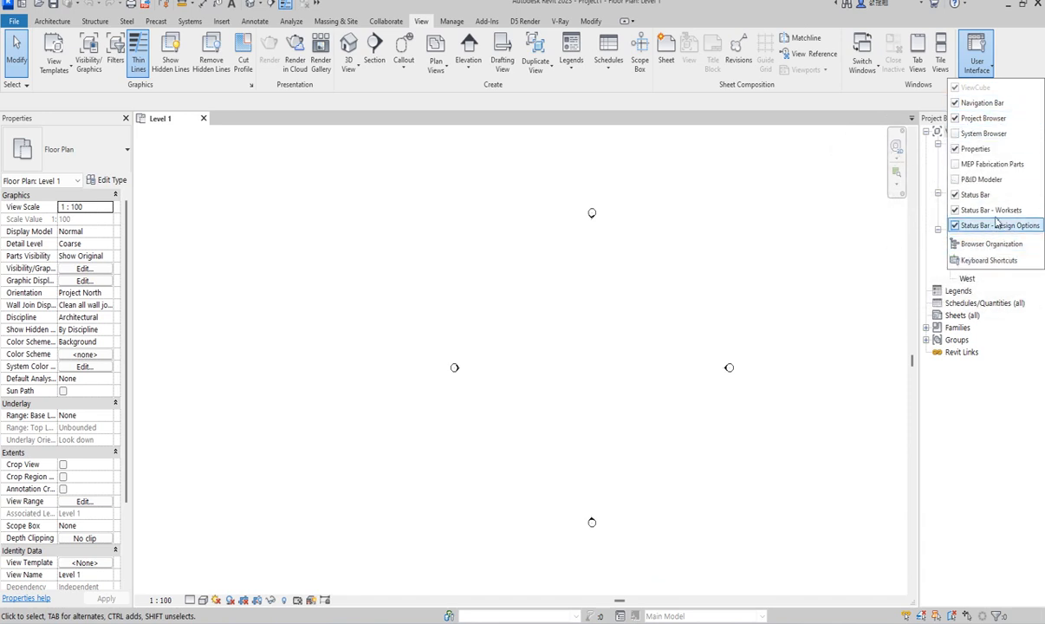
{"action": "left_click", "coordinate": [636, 300]}
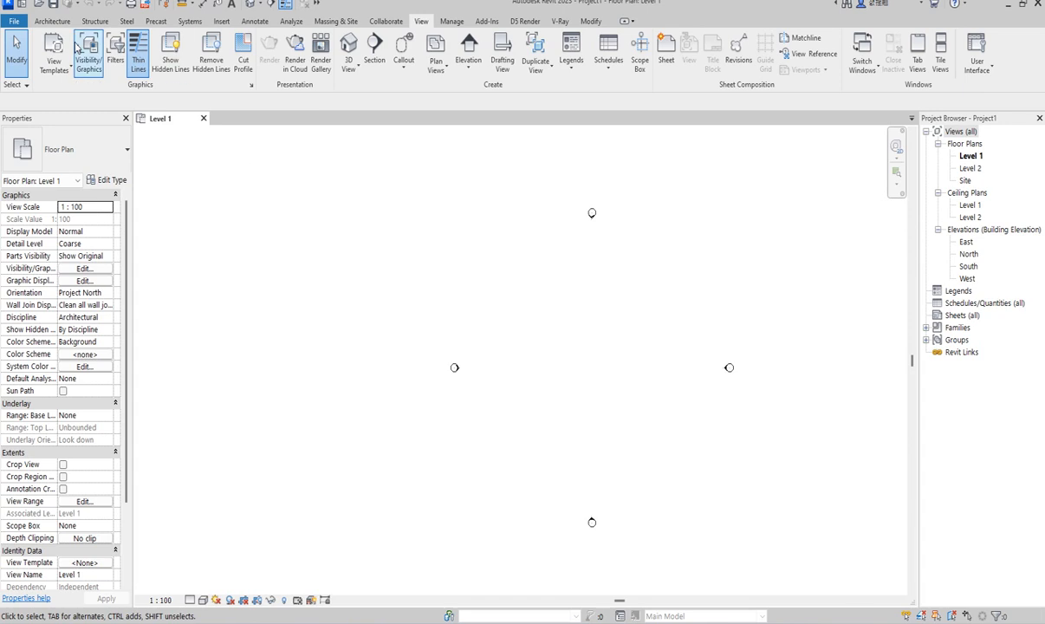
Show the architecture tools and view the Level 2 and Site floor plans
{"action": "scroll", "coordinate": [316, 381], "scroll_direction": "down", "scroll_amount": 2}
{"action": "scroll", "coordinate": [387, 389], "scroll_direction": "up", "scroll_amount": 3}
{"action": "scroll", "coordinate": [769, 299], "scroll_direction": "up", "scroll_amount": 1}
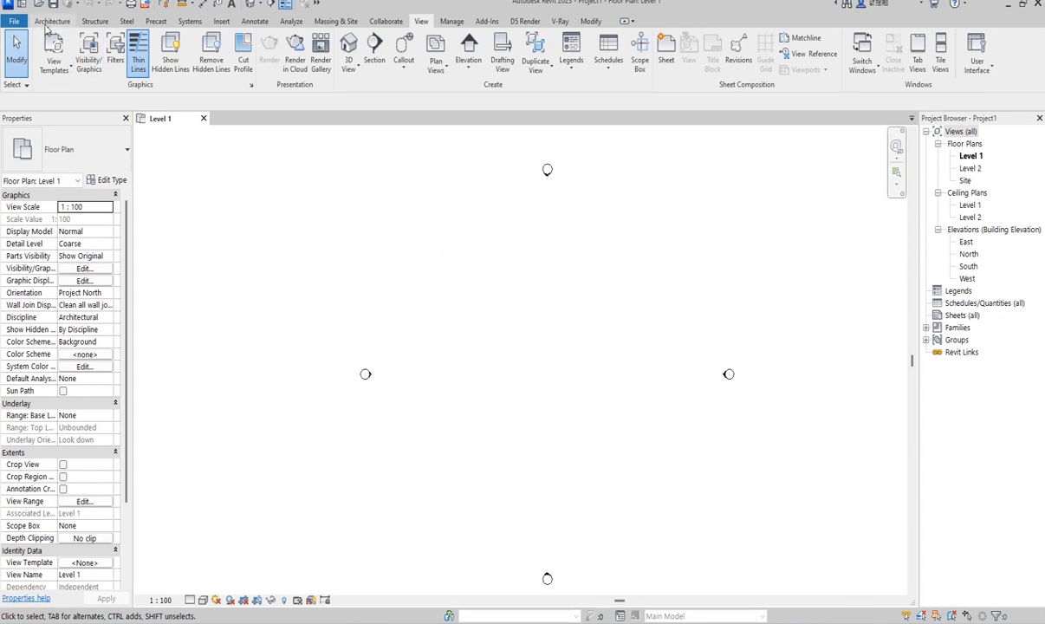
{"action": "left_click", "coordinate": [50, 22]}
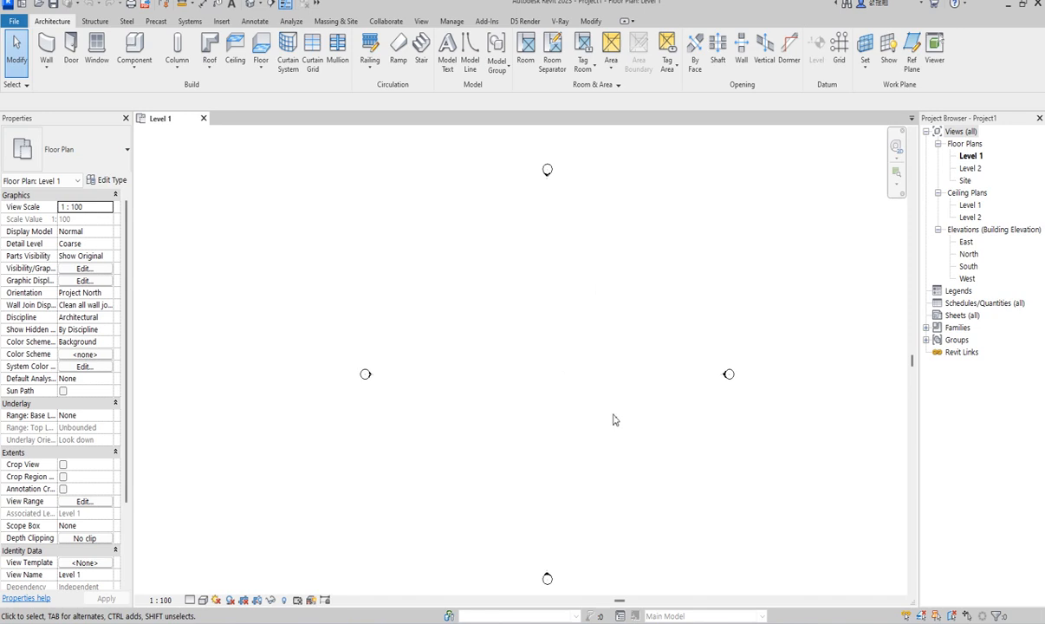
{"action": "double_click", "coordinate": [968, 169]}
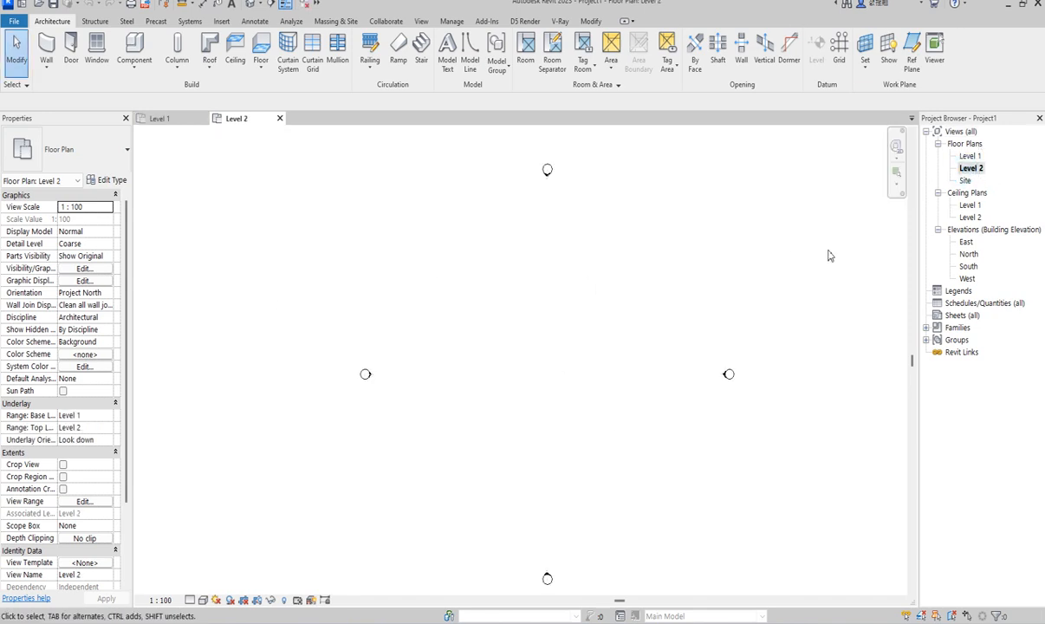
{"action": "double_click", "coordinate": [965, 180]}
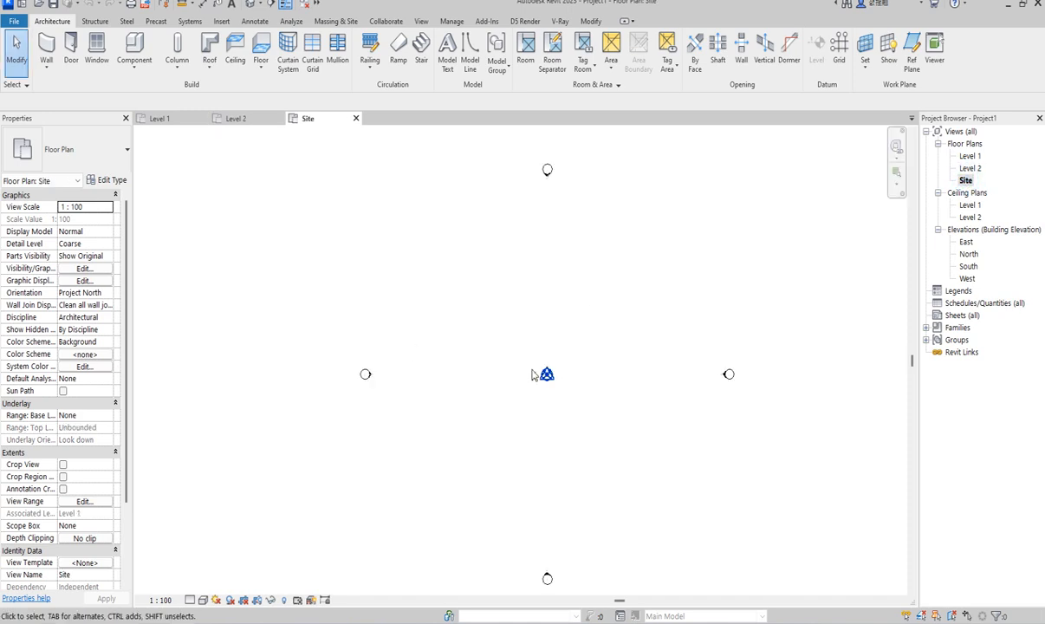
{"action": "scroll", "coordinate": [519, 338], "scroll_direction": "up", "scroll_amount": 1}
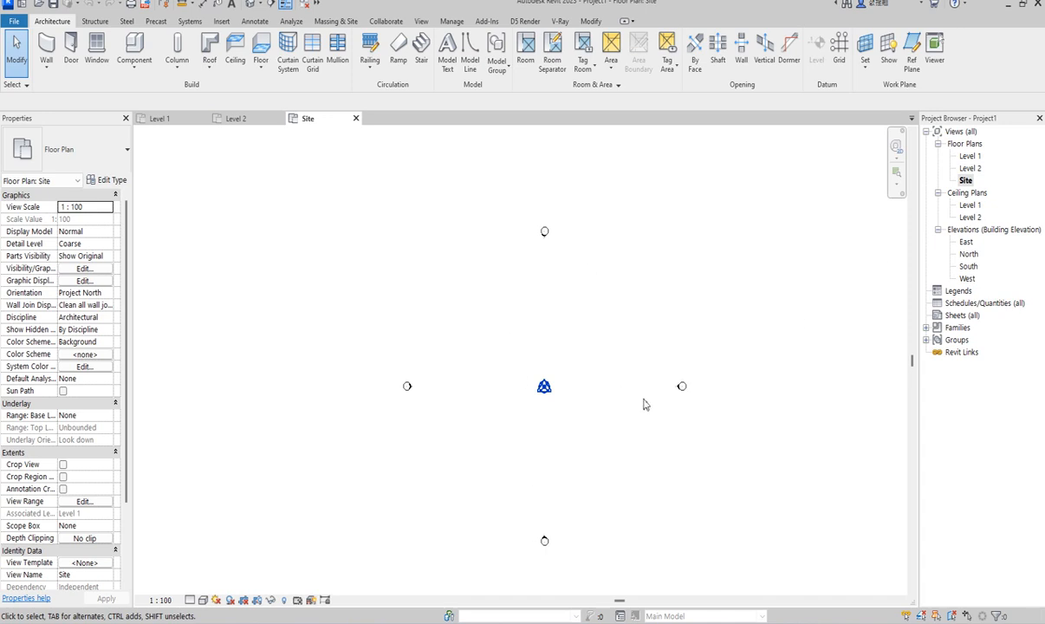
Select the East elevation marker in the Site plan and go to its elevation view
{"action": "left_click", "coordinate": [680, 387]}
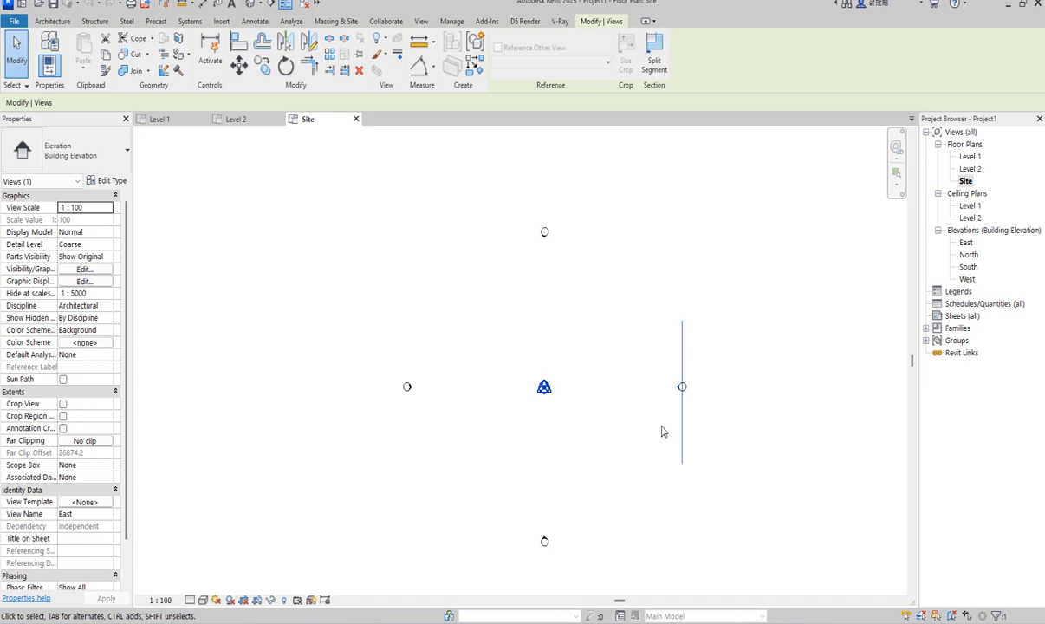
{"action": "left_click", "coordinate": [751, 368]}
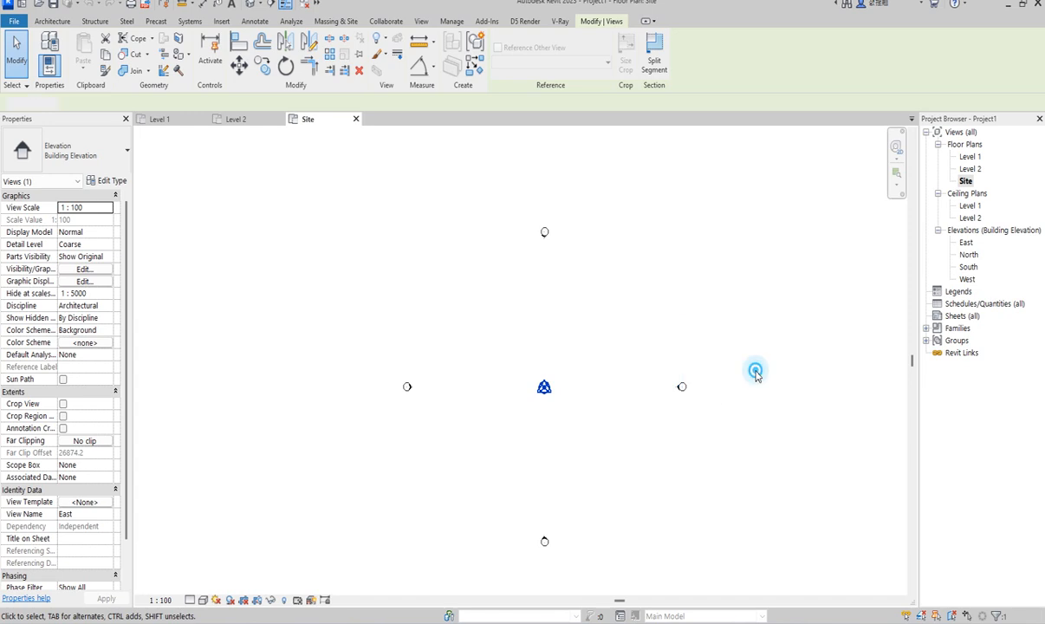
{"action": "left_click", "coordinate": [681, 389]}
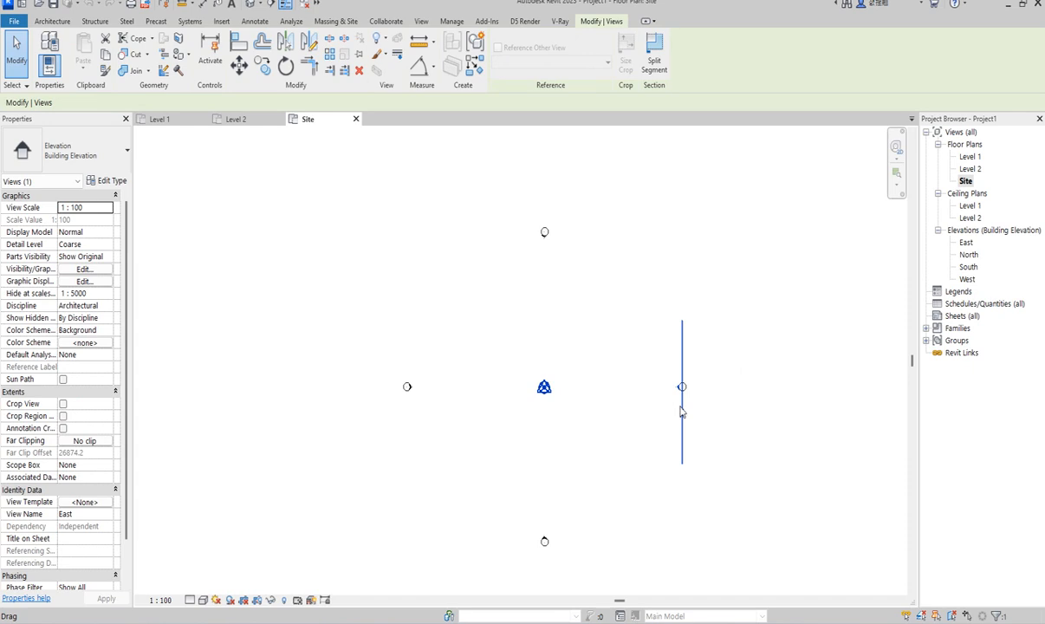
{"action": "right_click", "coordinate": [682, 416]}
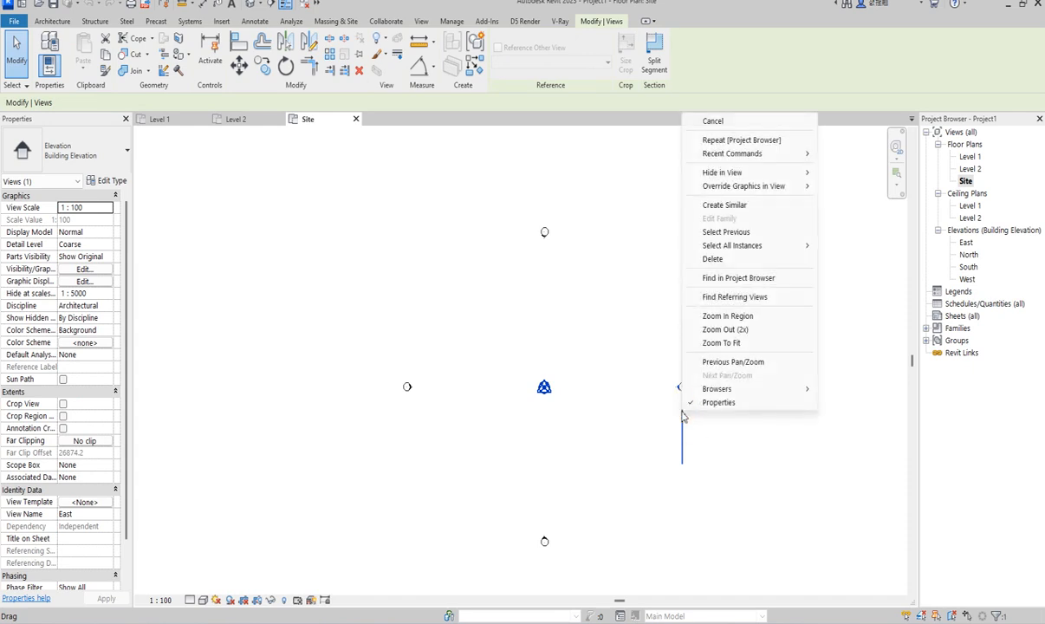
{"action": "left_click", "coordinate": [634, 418]}
{"action": "left_click", "coordinate": [680, 387]}
{"action": "right_click", "coordinate": [678, 390]}
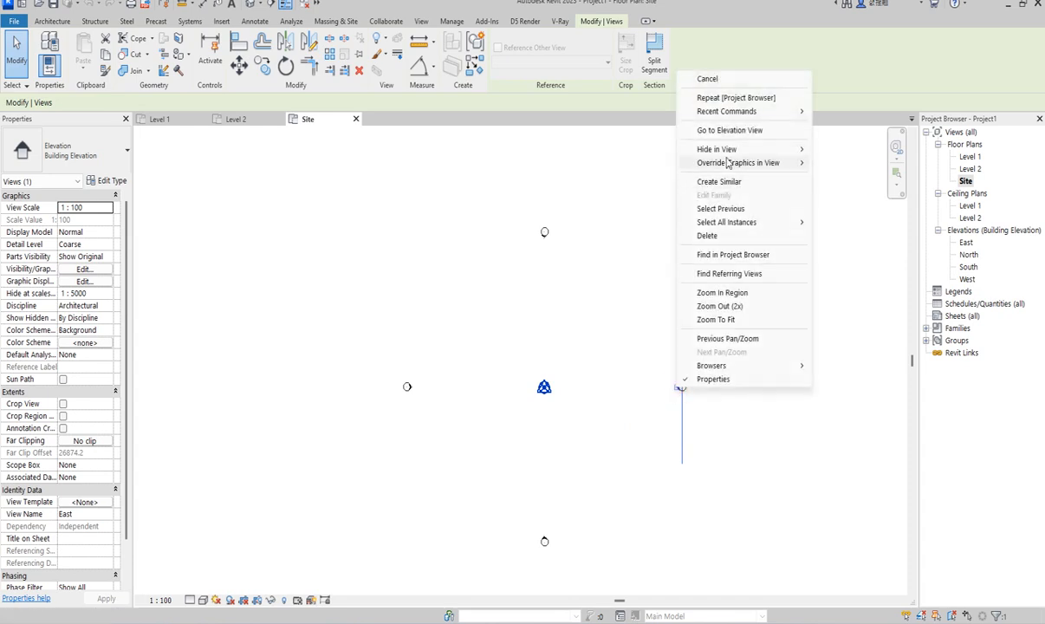
{"action": "left_click", "coordinate": [737, 130]}
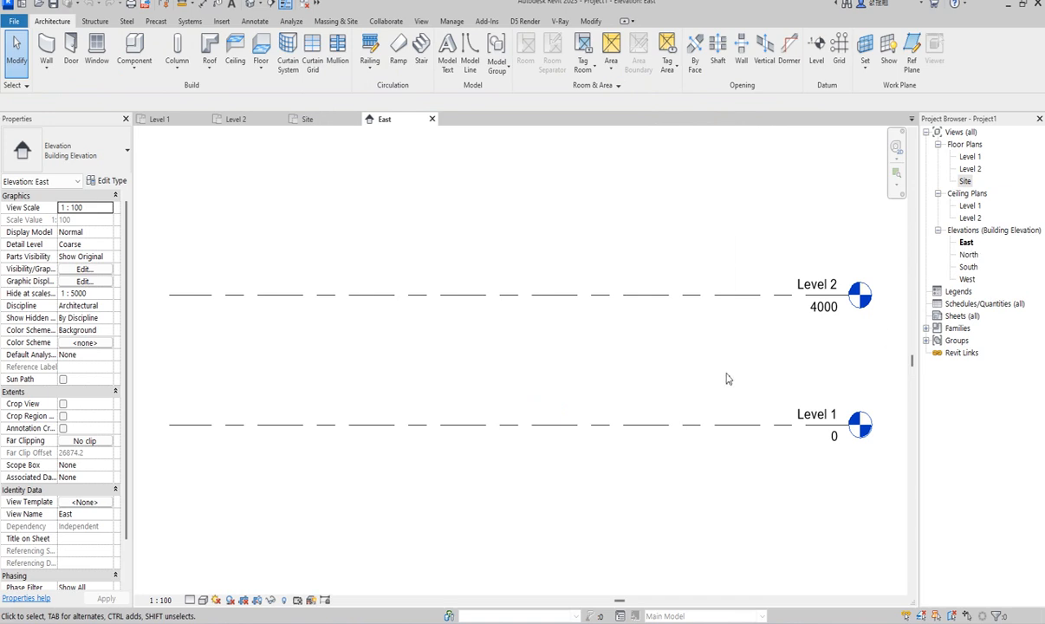
View the North elevation and return to the Level 1 floor plan
{"action": "left_click", "coordinate": [969, 254]}
{"action": "double_click", "coordinate": [969, 255]}
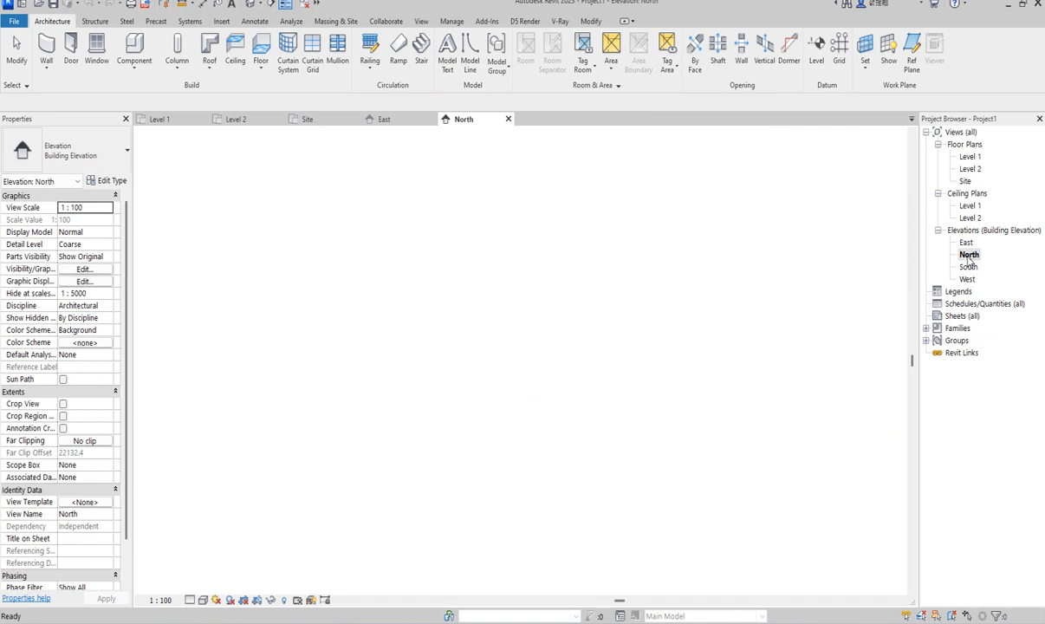
{"action": "double_click", "coordinate": [970, 156]}
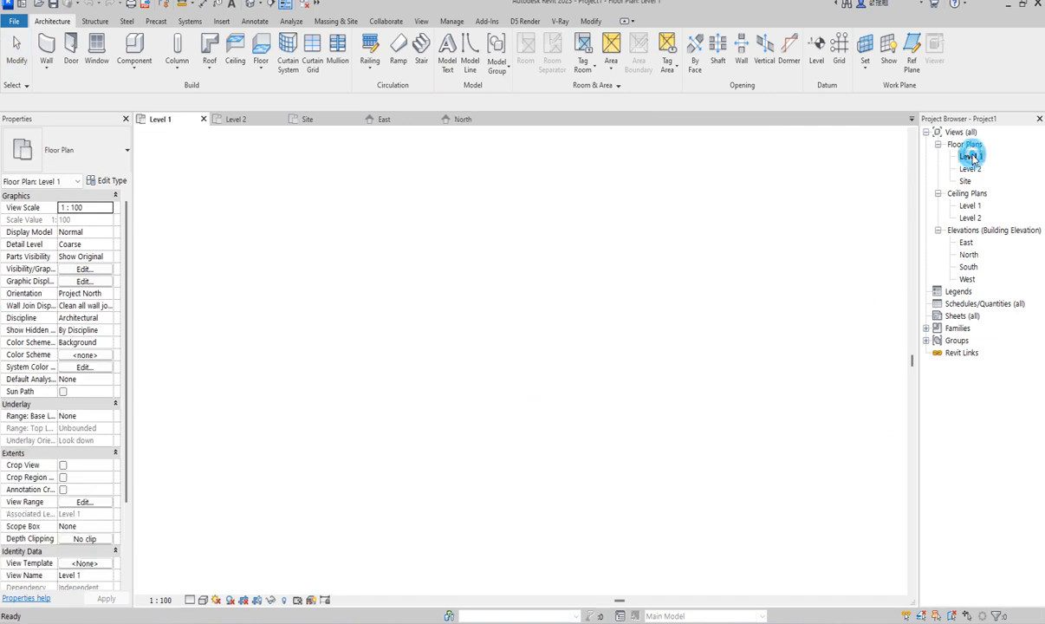
Inspect the South, North and West elevation markers in the Level 1 floor plan
{"action": "left_click", "coordinate": [547, 577]}
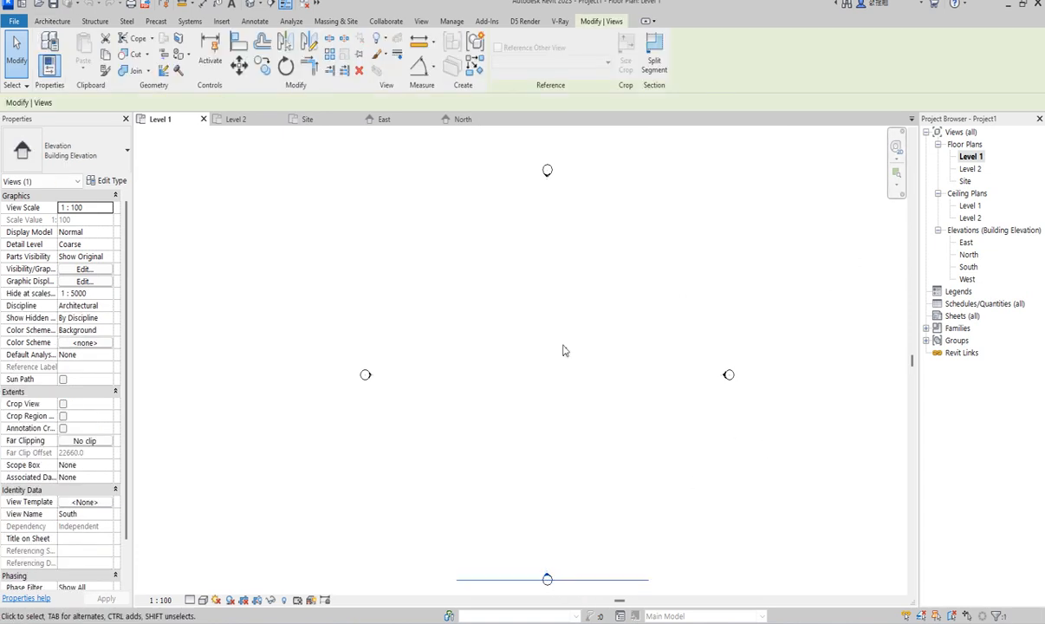
{"action": "left_click", "coordinate": [547, 174]}
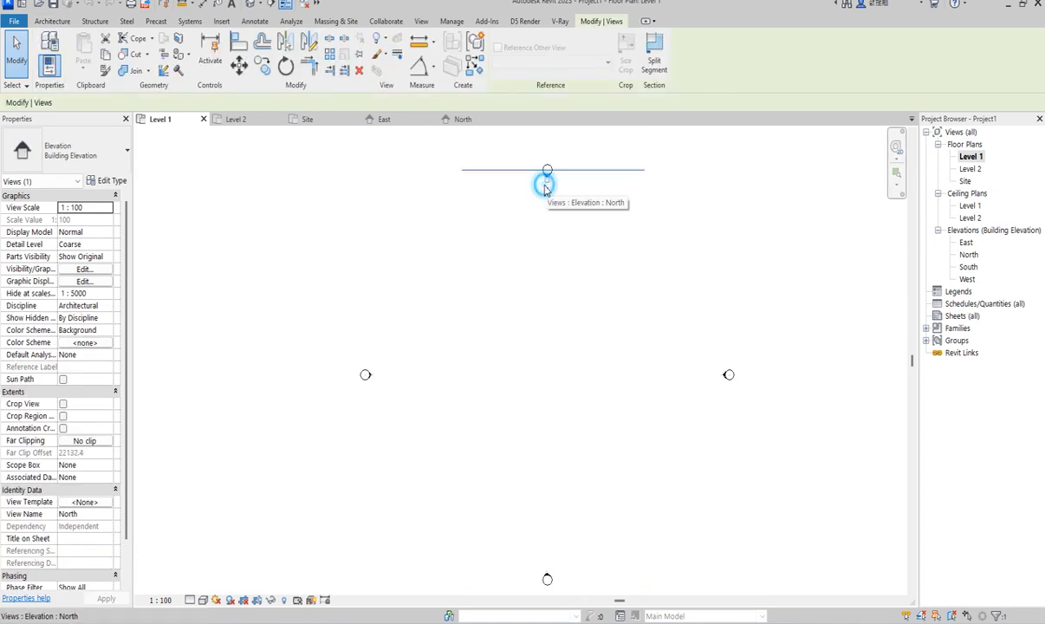
{"action": "left_click", "coordinate": [366, 374]}
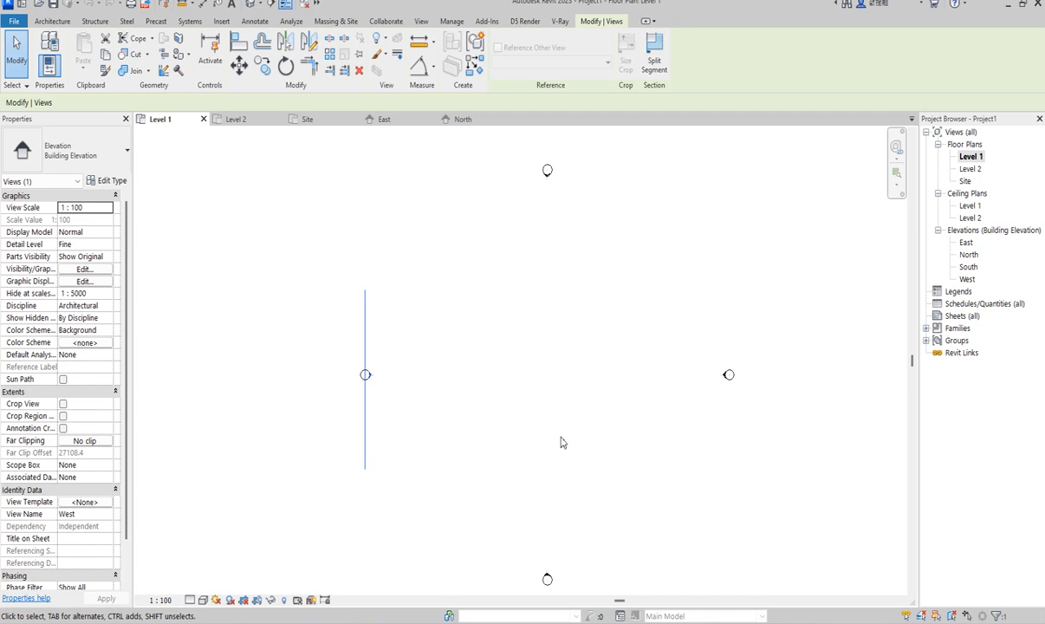
{"action": "left_click", "coordinate": [523, 323]}
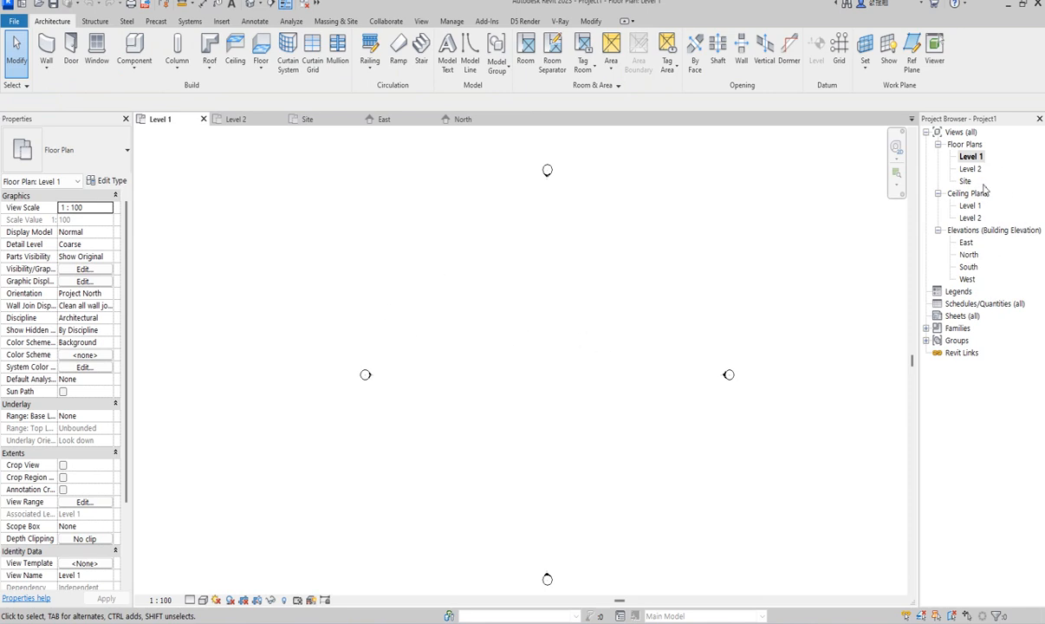
Open the South elevation and inspect the Level 1 line
{"action": "scroll", "coordinate": [468, 338], "scroll_direction": "down", "scroll_amount": 1}
{"action": "scroll", "coordinate": [416, 323], "scroll_direction": "down", "scroll_amount": 1}
{"action": "double_click", "coordinate": [967, 268]}
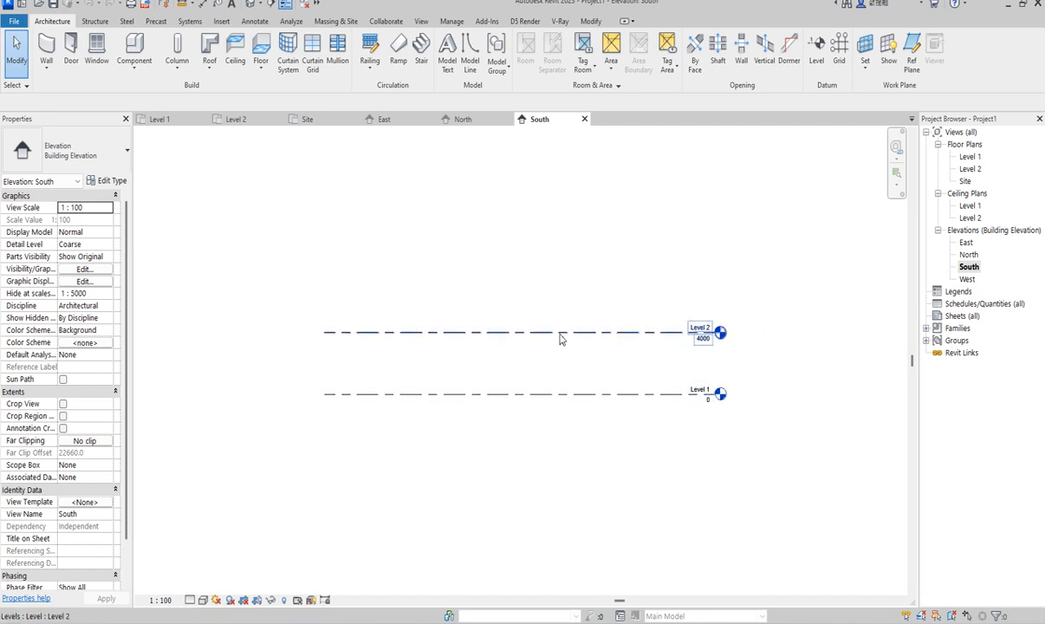
{"action": "left_click", "coordinate": [563, 395]}
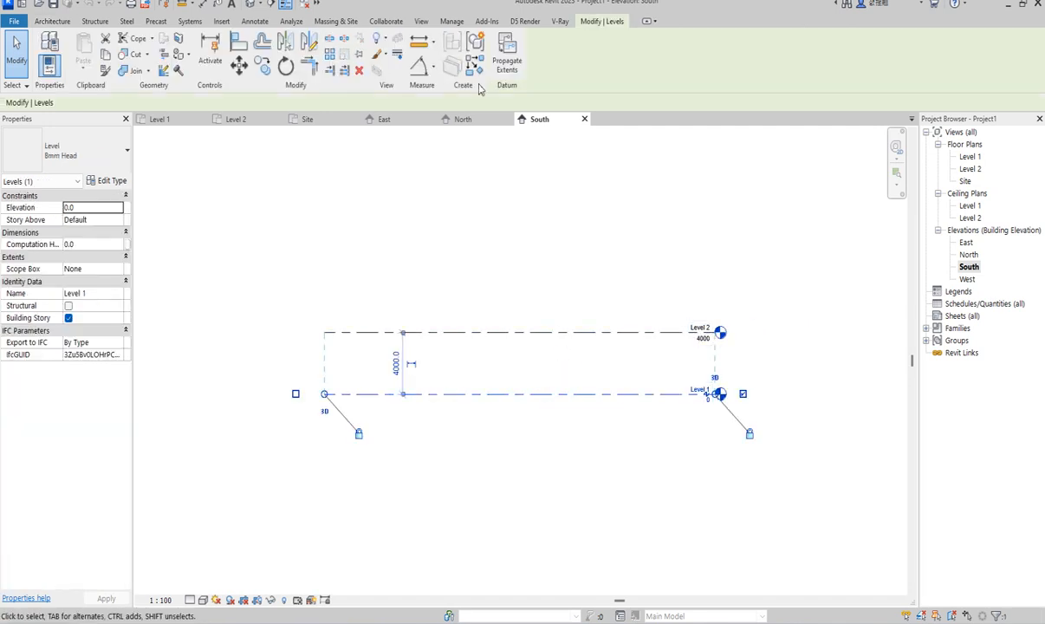
{"action": "left_click", "coordinate": [452, 262]}
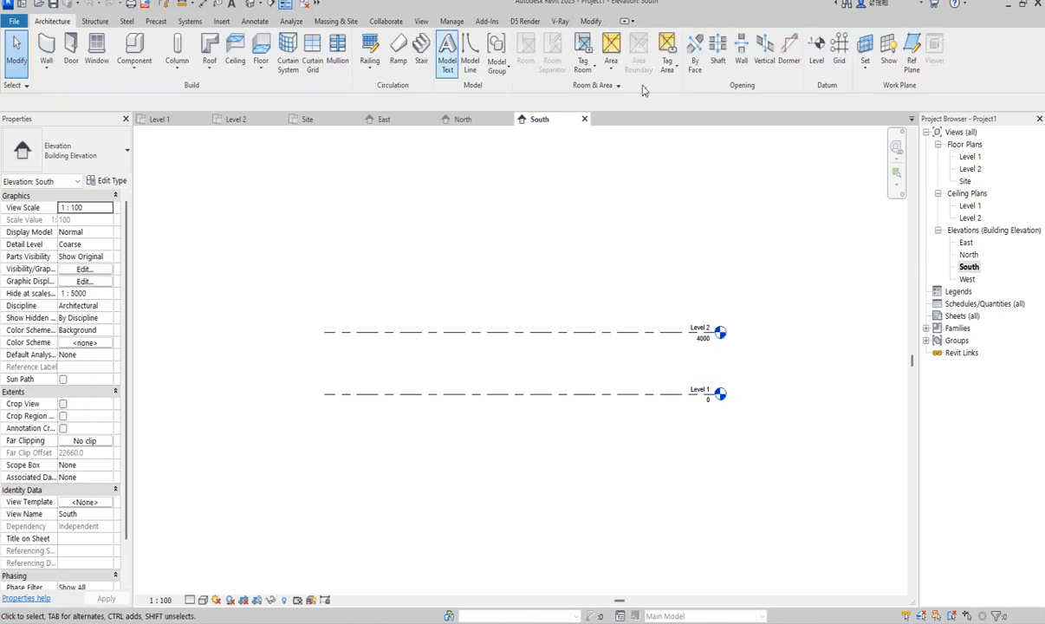
Place a new level at -1000 below Level 1, aligned with the ends of the existing levels
{"action": "left_click", "coordinate": [819, 60]}
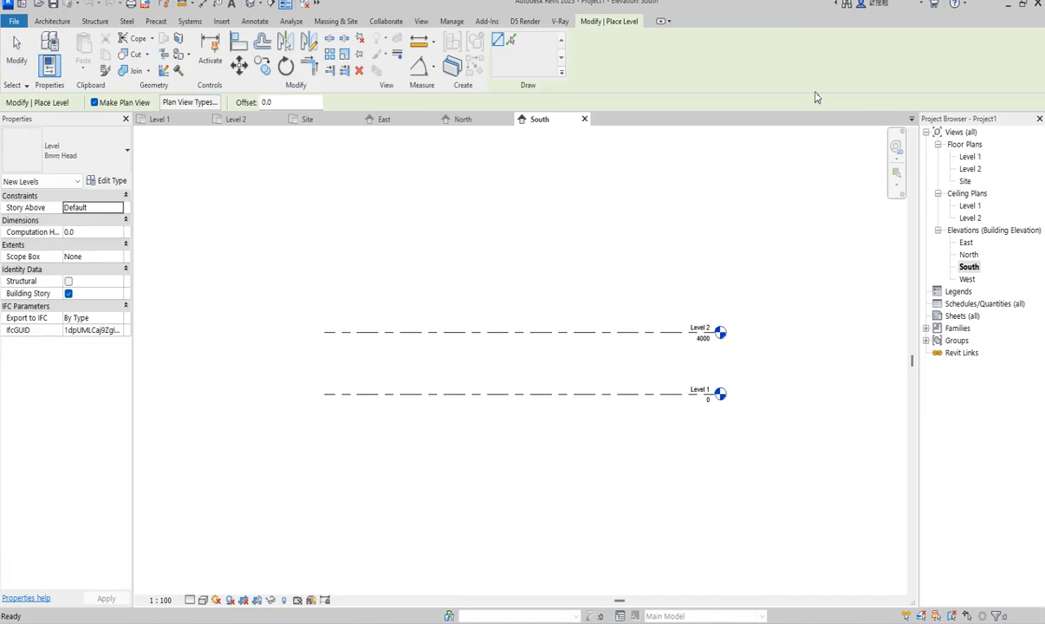
{"action": "left_click", "coordinate": [325, 408]}
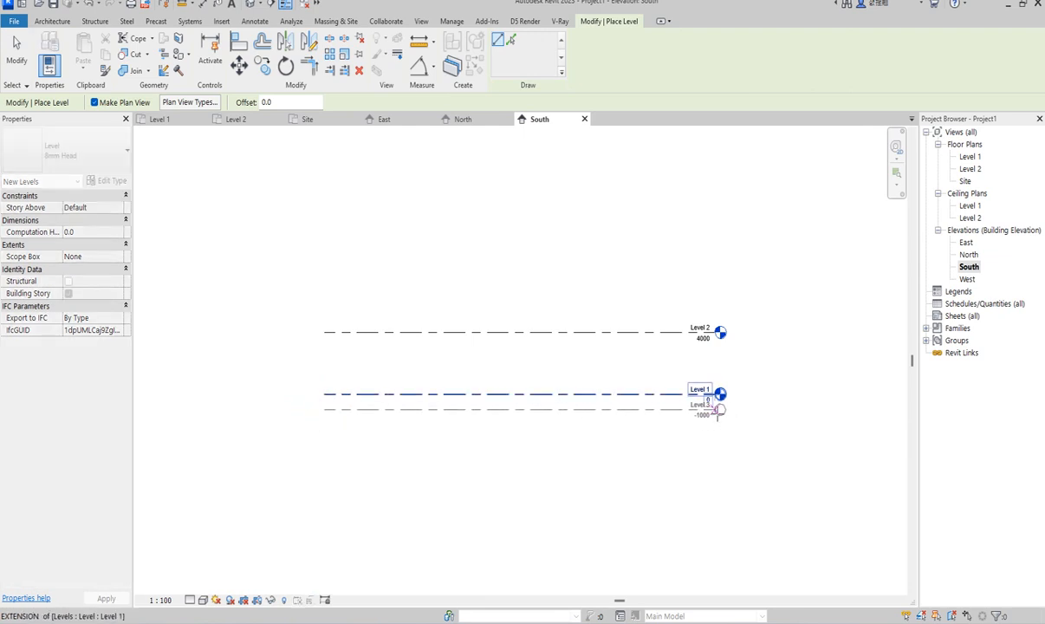
{"action": "left_click", "coordinate": [709, 410]}
{"action": "scroll", "coordinate": [702, 437], "scroll_direction": "up", "scroll_amount": 2}
{"action": "scroll", "coordinate": [708, 388], "scroll_direction": "up", "scroll_amount": 3}
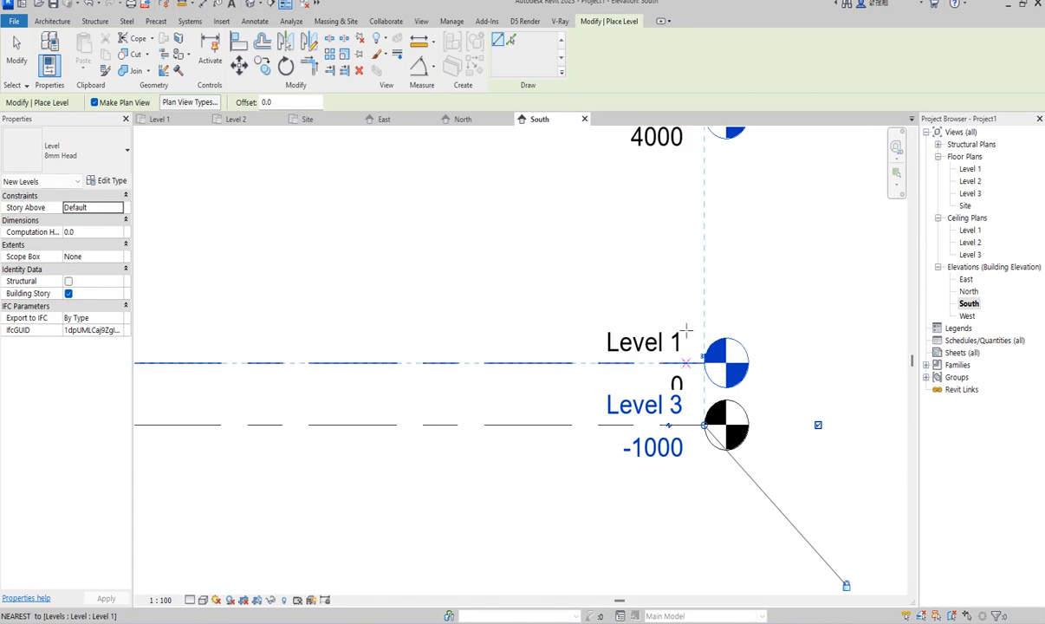
{"action": "right_click", "coordinate": [648, 273]}
{"action": "left_click", "coordinate": [678, 280]}
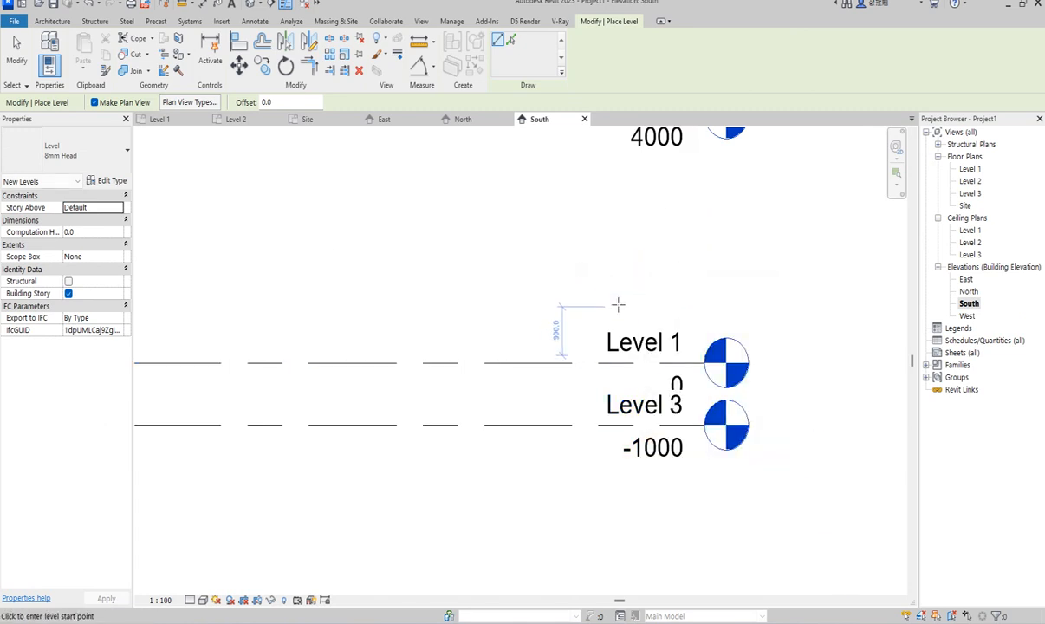
{"action": "scroll", "coordinate": [567, 269], "scroll_direction": "down", "scroll_amount": 2}
{"action": "right_click", "coordinate": [570, 273]}
{"action": "left_click", "coordinate": [604, 278]}
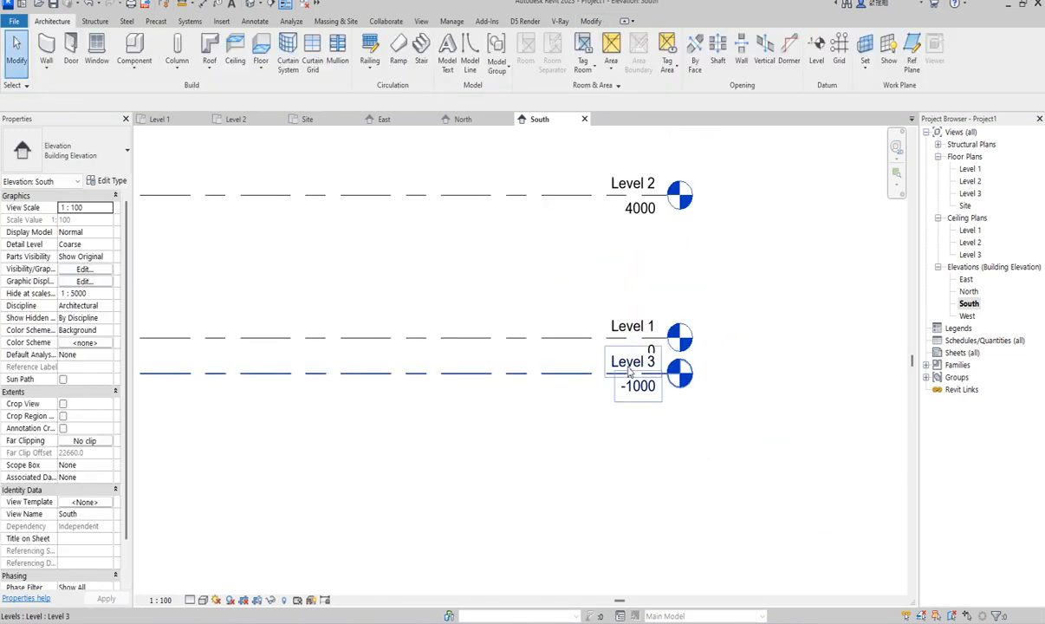
Rename the Level 3 floor plan to Foundation, including its corresponding level and views
{"action": "scroll", "coordinate": [610, 367], "scroll_direction": "up", "scroll_amount": 1}
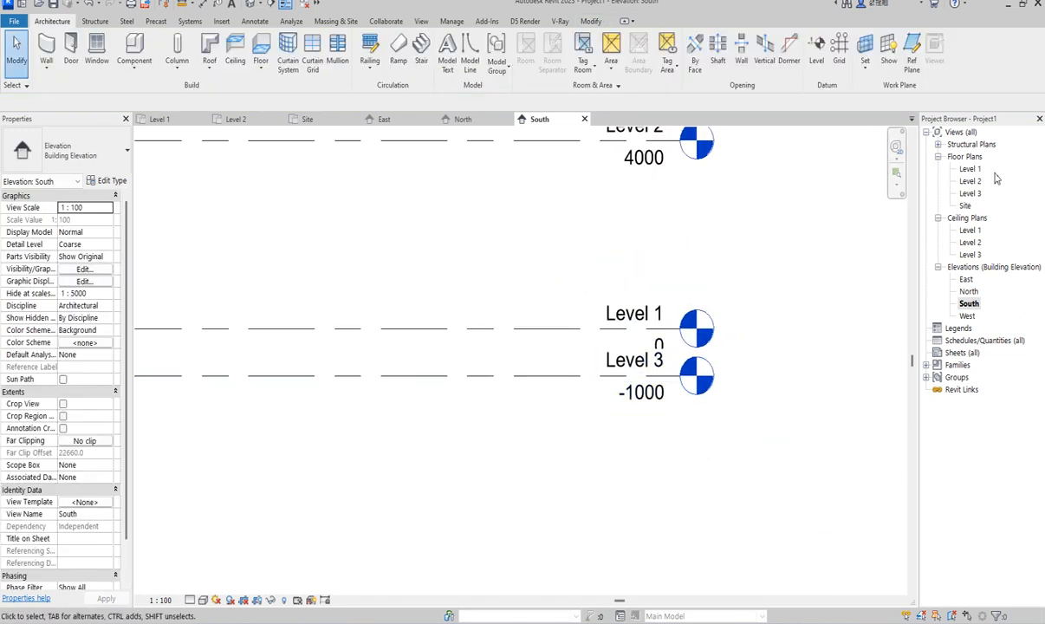
{"action": "left_click", "coordinate": [970, 195]}
{"action": "right_click", "coordinate": [971, 196]}
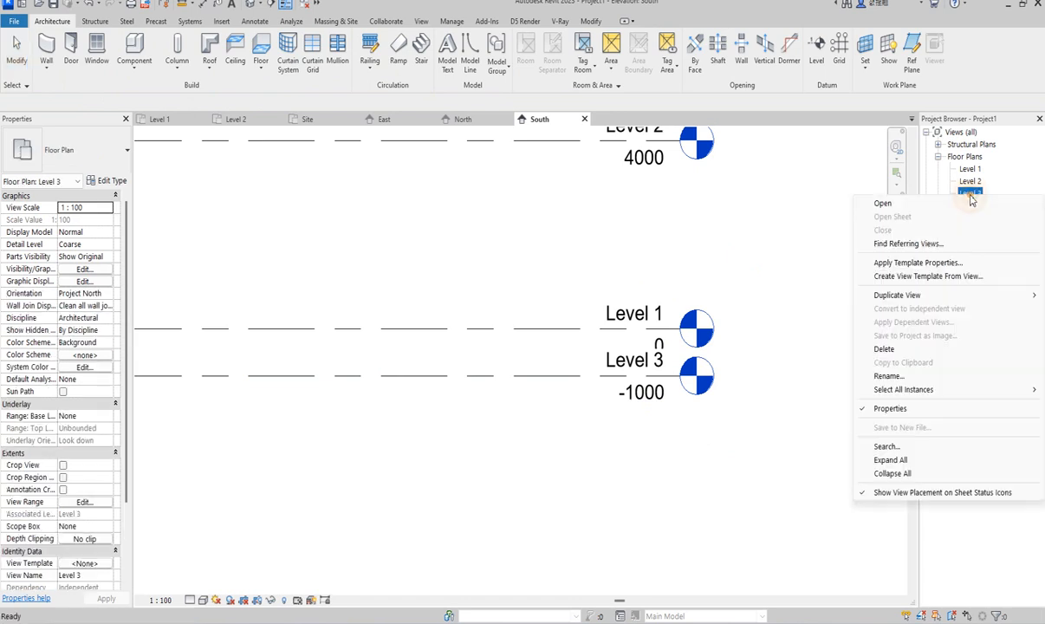
{"action": "left_click", "coordinate": [889, 376]}
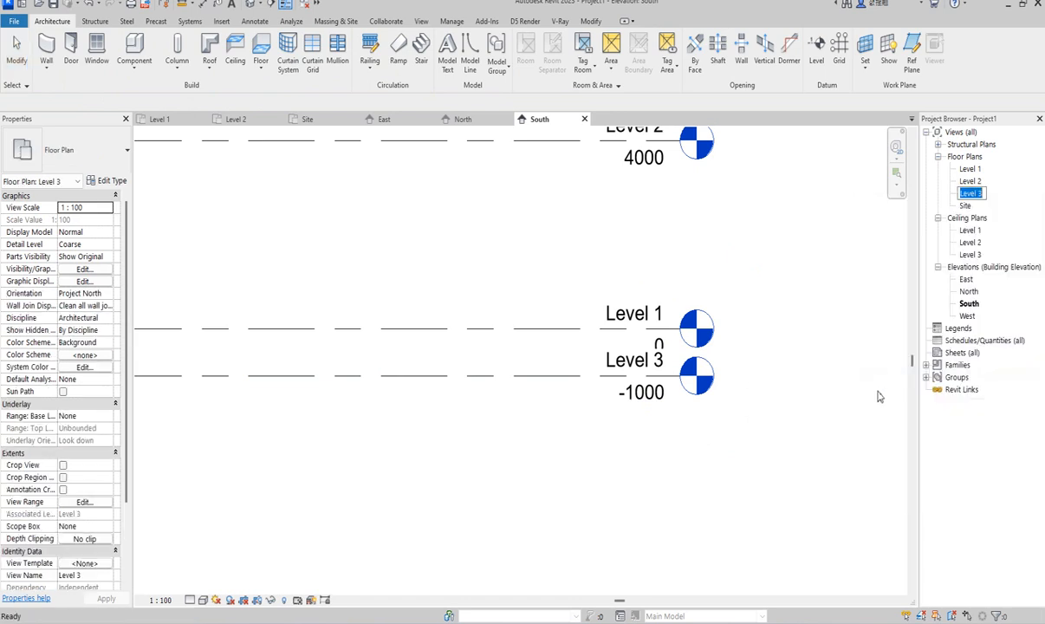
{"action": "type", "text": "Foundation"}
{"action": "left_click", "coordinate": [725, 264]}
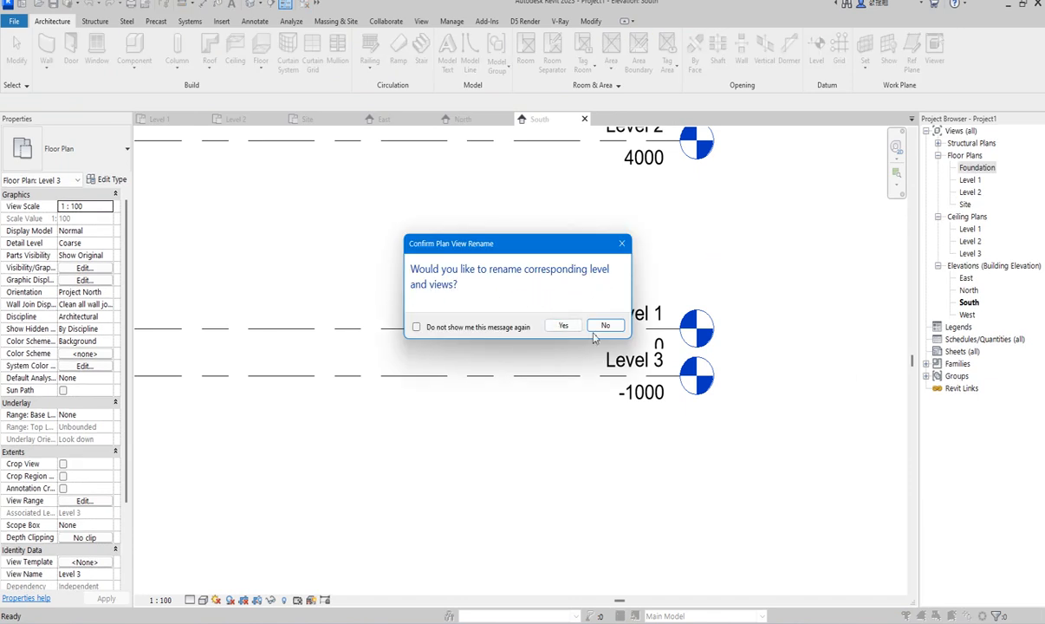
{"action": "left_click", "coordinate": [561, 325]}
Set the elevation of Level 2 to 3150 in the South elevation
{"action": "scroll", "coordinate": [706, 414], "scroll_direction": "down", "scroll_amount": 4}
{"action": "scroll", "coordinate": [667, 415], "scroll_direction": "up", "scroll_amount": 2}
{"action": "scroll", "coordinate": [461, 438], "scroll_direction": "down", "scroll_amount": 2}
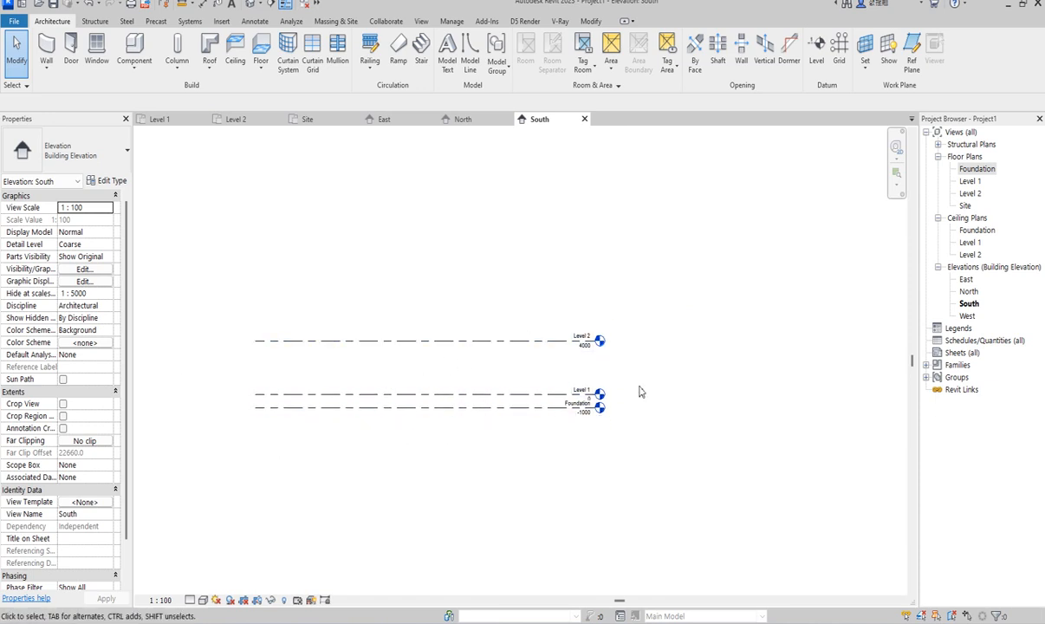
{"action": "scroll", "coordinate": [490, 459], "scroll_direction": "up", "scroll_amount": 2}
{"action": "scroll", "coordinate": [568, 277], "scroll_direction": "up", "scroll_amount": 2}
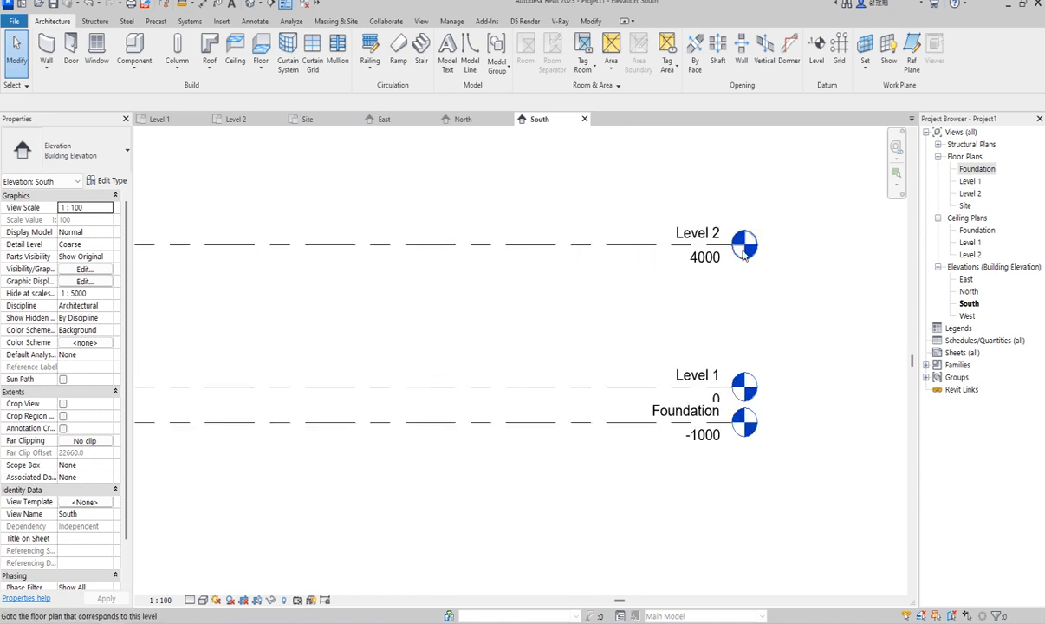
{"action": "left_click", "coordinate": [491, 246]}
{"action": "left_click", "coordinate": [702, 258]}
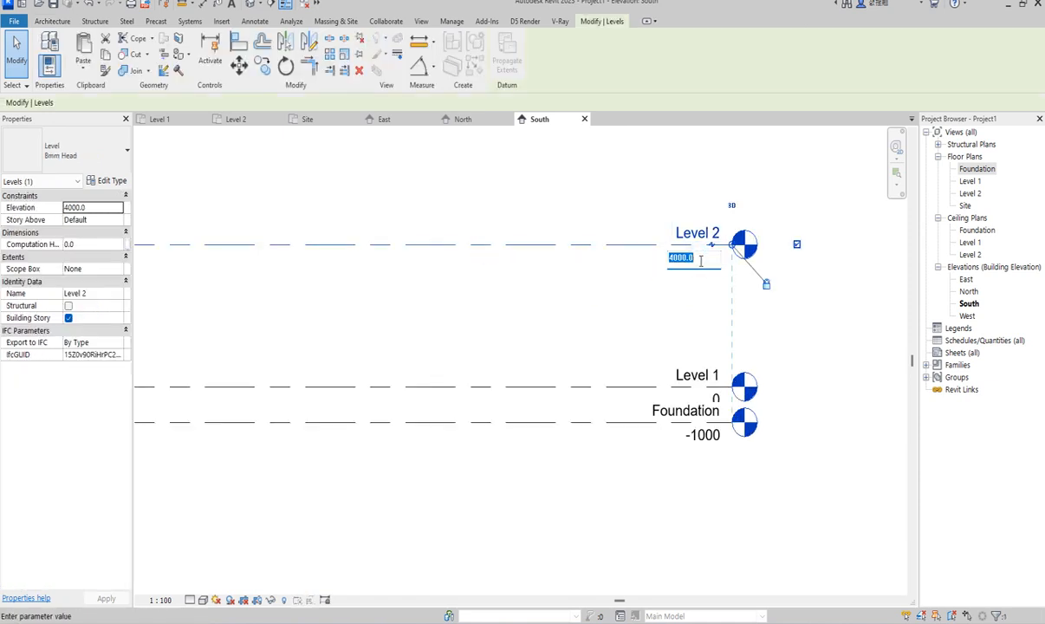
{"action": "type", "text": "3150"}
{"action": "key", "text": "Return"}
{"action": "scroll", "coordinate": [572, 294], "scroll_direction": "down", "scroll_amount": 3}
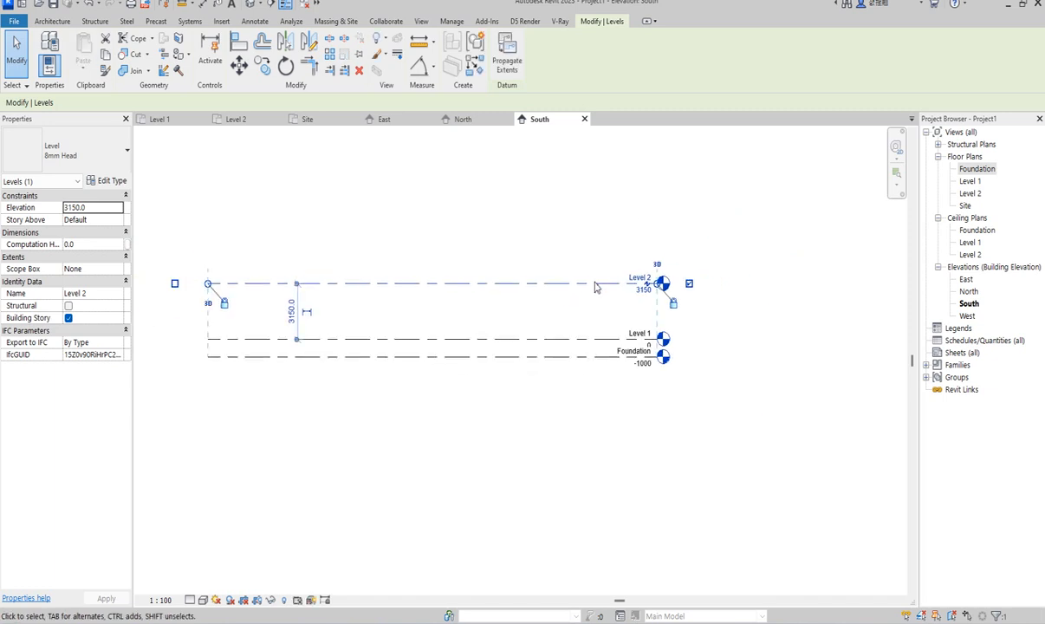
{"action": "left_click", "coordinate": [630, 217]}
{"action": "scroll", "coordinate": [658, 355], "scroll_direction": "down", "scroll_amount": 2}
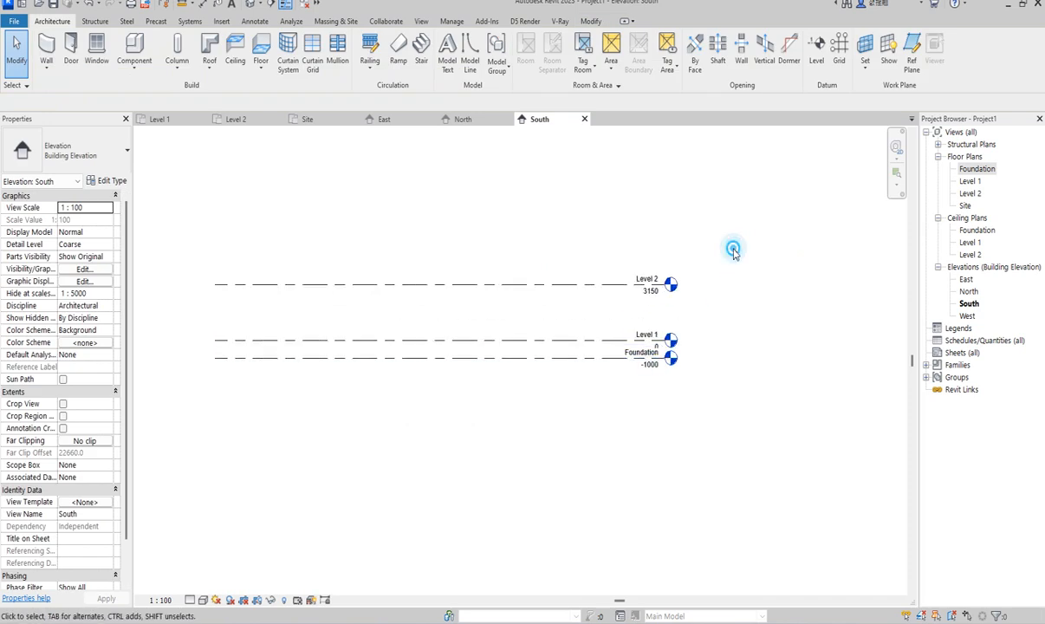
{"action": "scroll", "coordinate": [529, 308], "scroll_direction": "down", "scroll_amount": 3}
{"action": "left_click", "coordinate": [524, 298]}
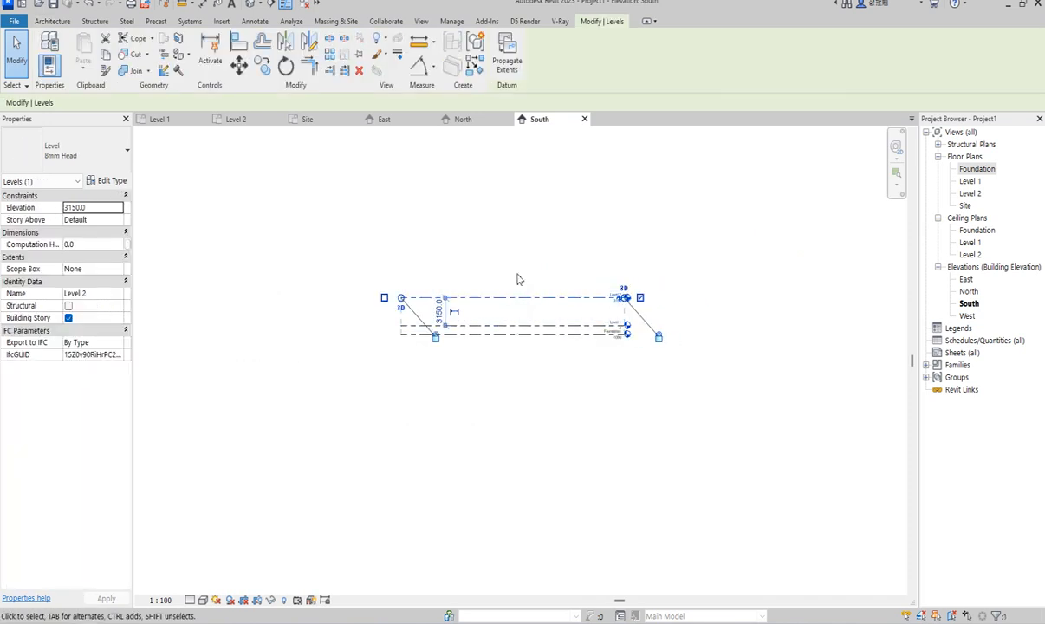
{"action": "left_click", "coordinate": [511, 381]}
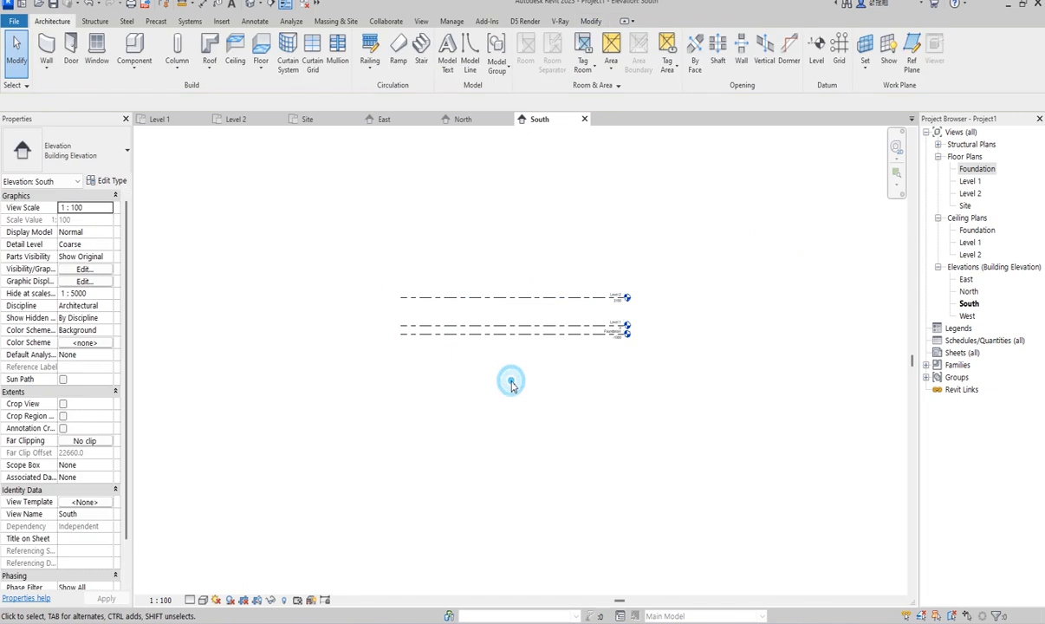
{"action": "scroll", "coordinate": [507, 386], "scroll_direction": "down", "scroll_amount": 2}
{"action": "scroll", "coordinate": [507, 335], "scroll_direction": "up", "scroll_amount": 2}
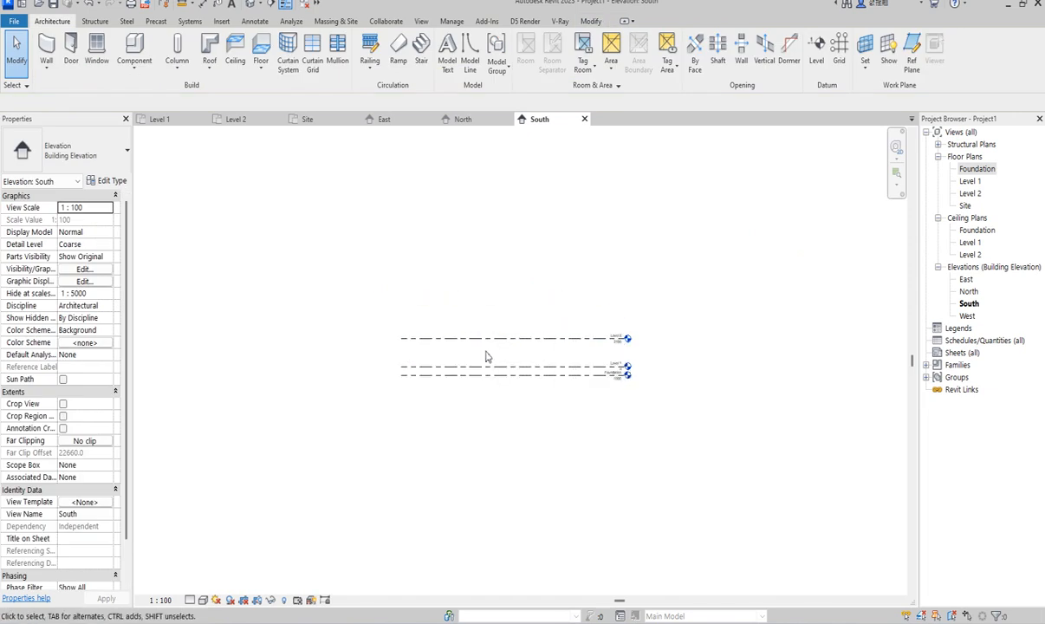
Draw a new level 3000 above Level 2, aligned with the ends of the existing level lines
{"action": "left_click", "coordinate": [487, 345]}
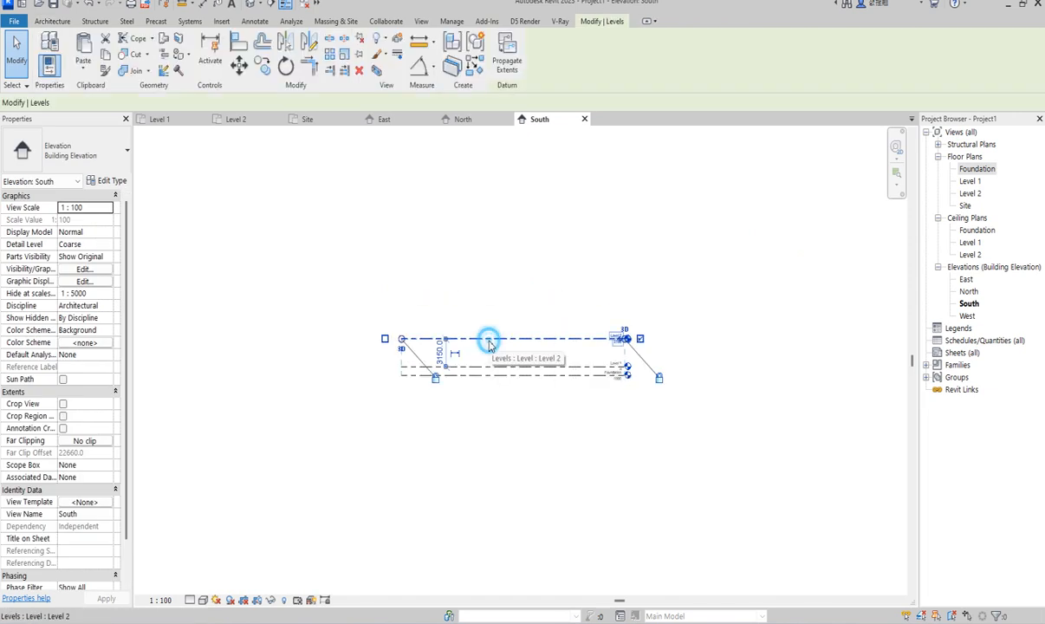
{"action": "left_click", "coordinate": [472, 67]}
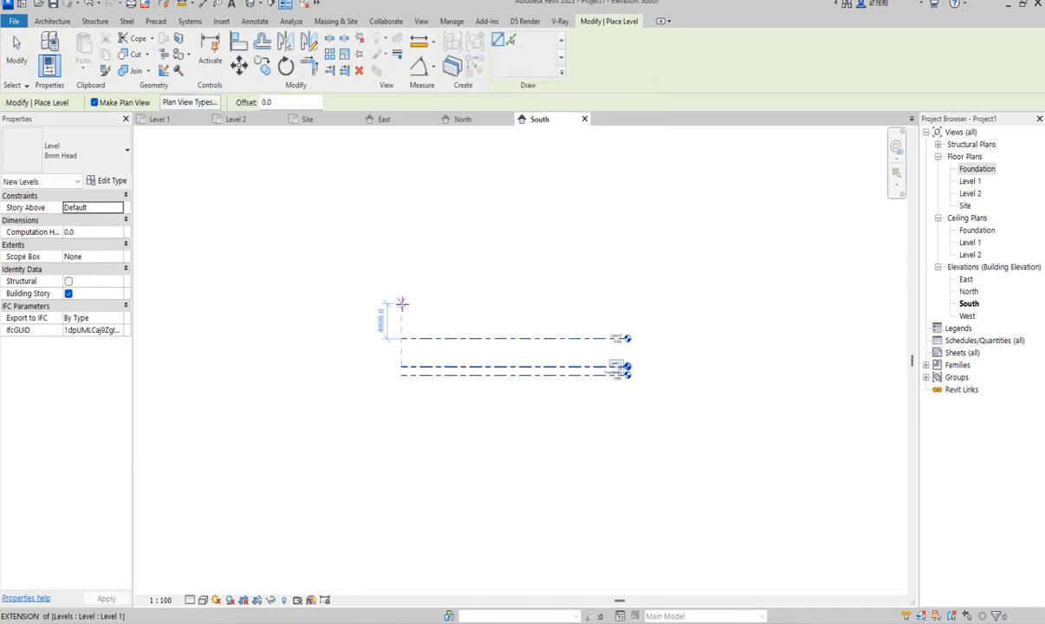
{"action": "scroll", "coordinate": [401, 308], "scroll_direction": "up", "scroll_amount": 2}
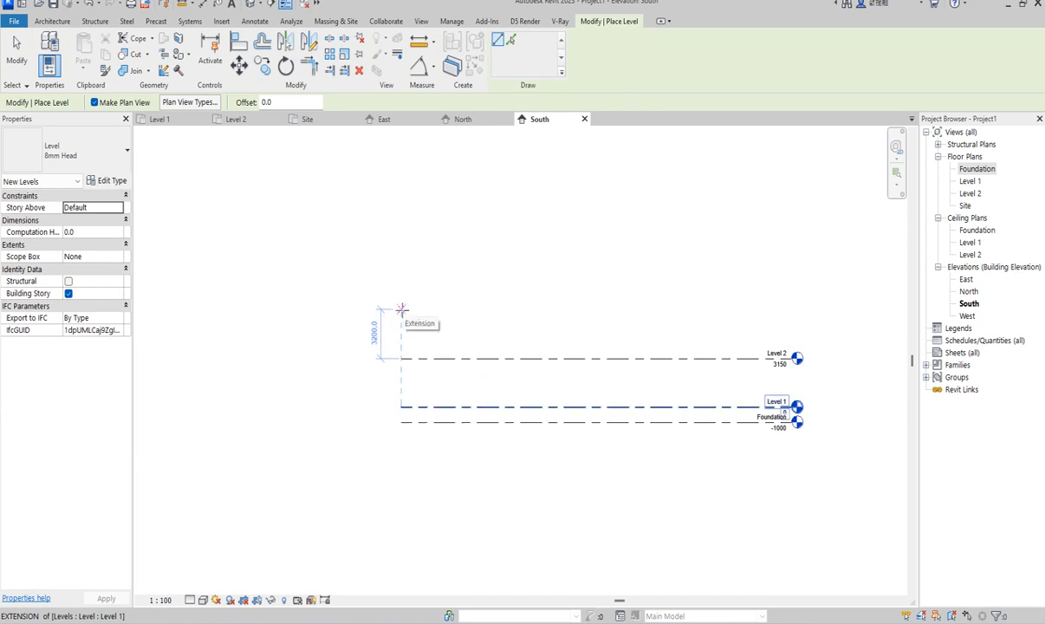
{"action": "left_click", "coordinate": [401, 312]}
{"action": "left_click", "coordinate": [790, 312]}
{"action": "right_click", "coordinate": [669, 244]}
{"action": "left_click", "coordinate": [693, 254]}
{"action": "right_click", "coordinate": [672, 246]}
{"action": "left_click", "coordinate": [696, 254]}
{"action": "left_click", "coordinate": [754, 312]}
Set the elevation of Level 4 to 6300 in the South elevation
{"action": "scroll", "coordinate": [762, 315], "scroll_direction": "up", "scroll_amount": 2}
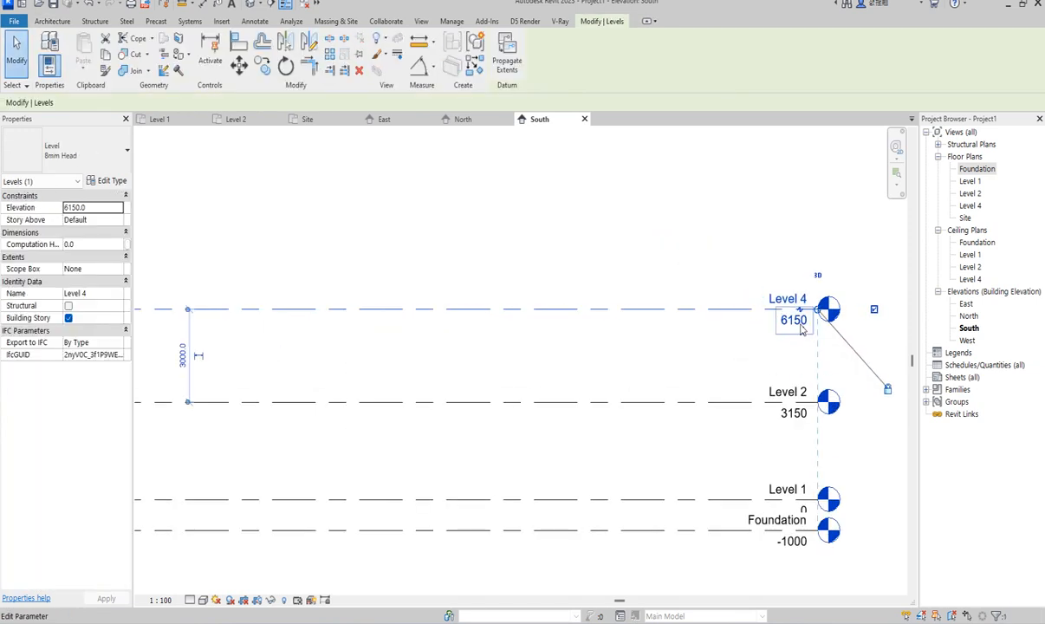
{"action": "left_click", "coordinate": [768, 321]}
{"action": "left_click", "coordinate": [766, 322]}
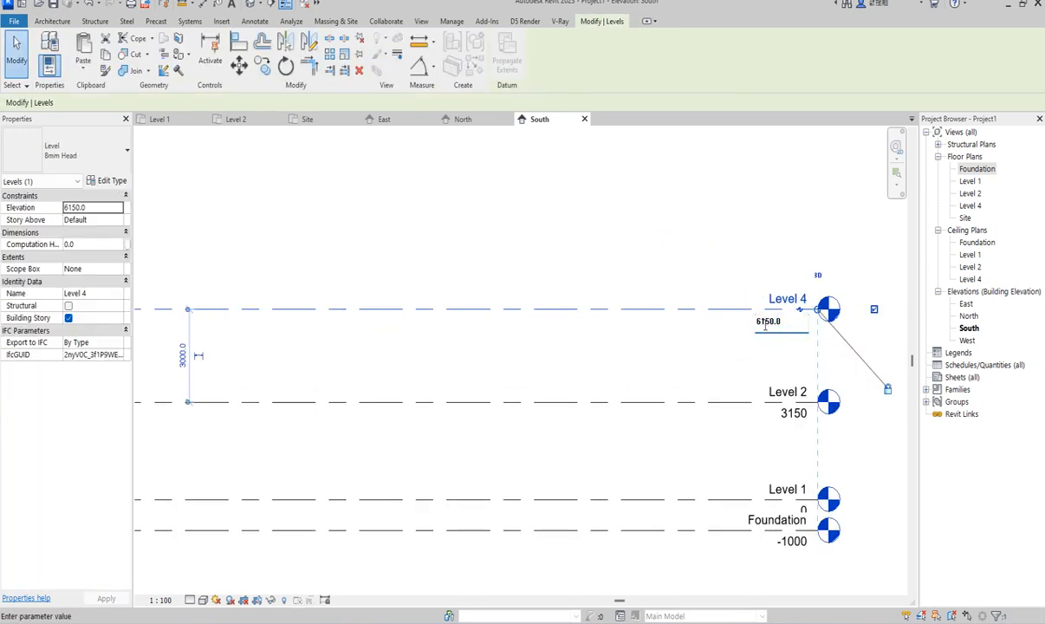
{"action": "left_click_drag", "start_coordinate": [760, 321], "coordinate": [785, 320]}
{"action": "type", "text": "1"}
{"action": "right_click", "coordinate": [797, 317]}
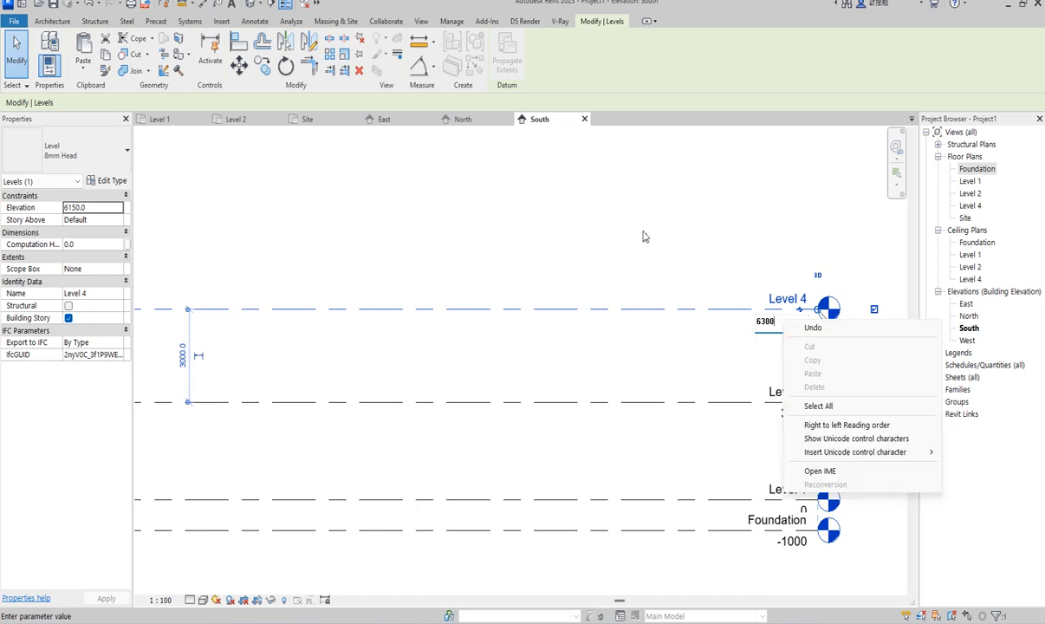
{"action": "left_click", "coordinate": [648, 239]}
{"action": "left_click", "coordinate": [648, 368]}
{"action": "scroll", "coordinate": [648, 368], "scroll_direction": "down", "scroll_amount": 3}
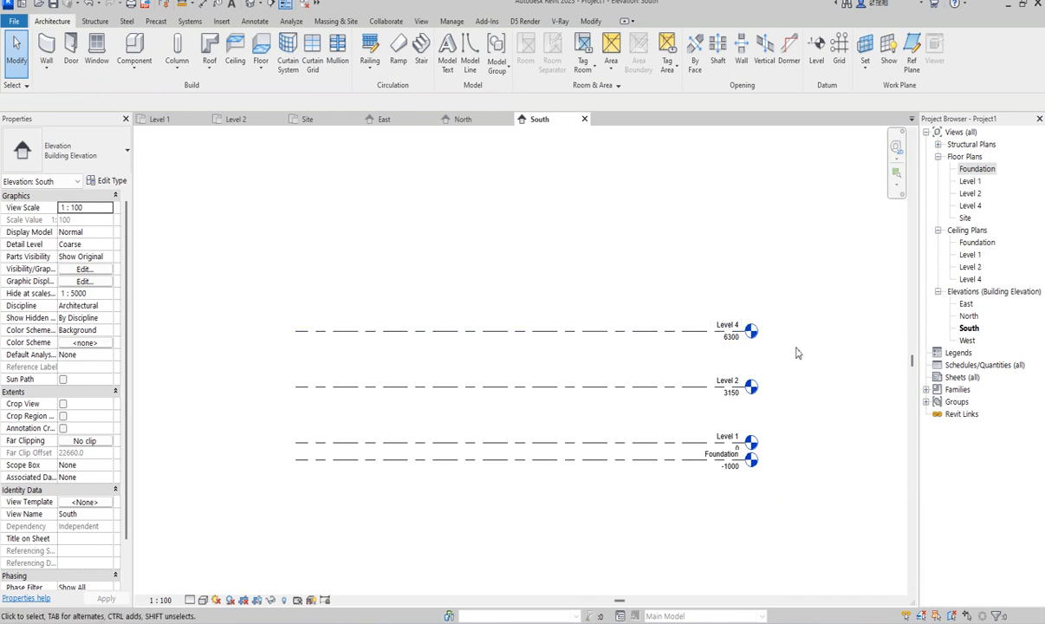
Check the East elevation, return to the South elevation and review all level lines and their elevations
{"action": "double_click", "coordinate": [967, 305]}
{"action": "scroll", "coordinate": [546, 397], "scroll_direction": "down", "scroll_amount": 2}
{"action": "double_click", "coordinate": [967, 328]}
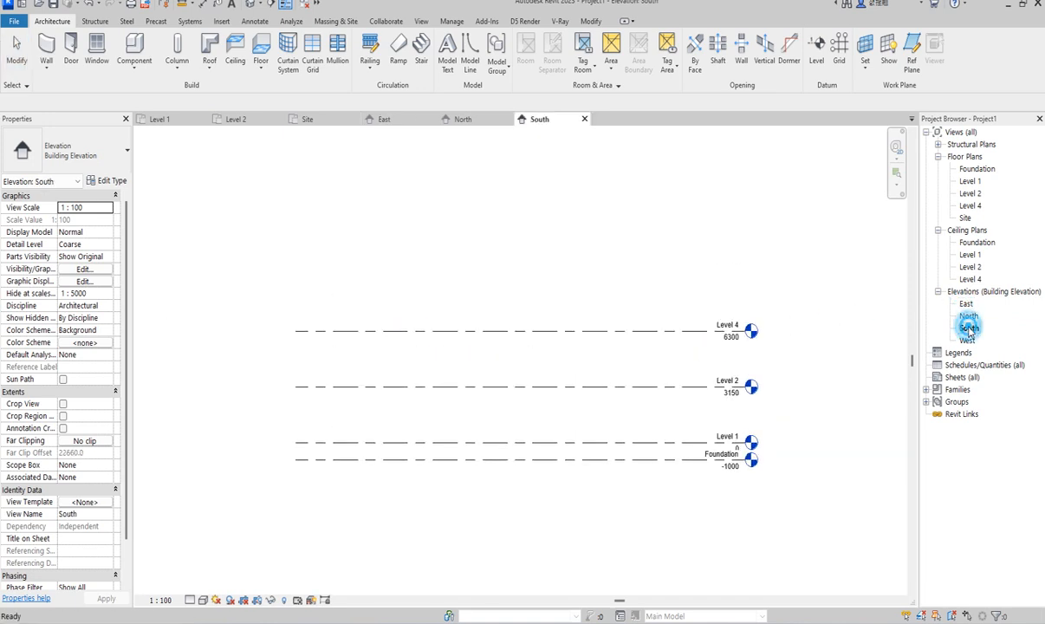
{"action": "scroll", "coordinate": [458, 351], "scroll_direction": "down", "scroll_amount": 2}
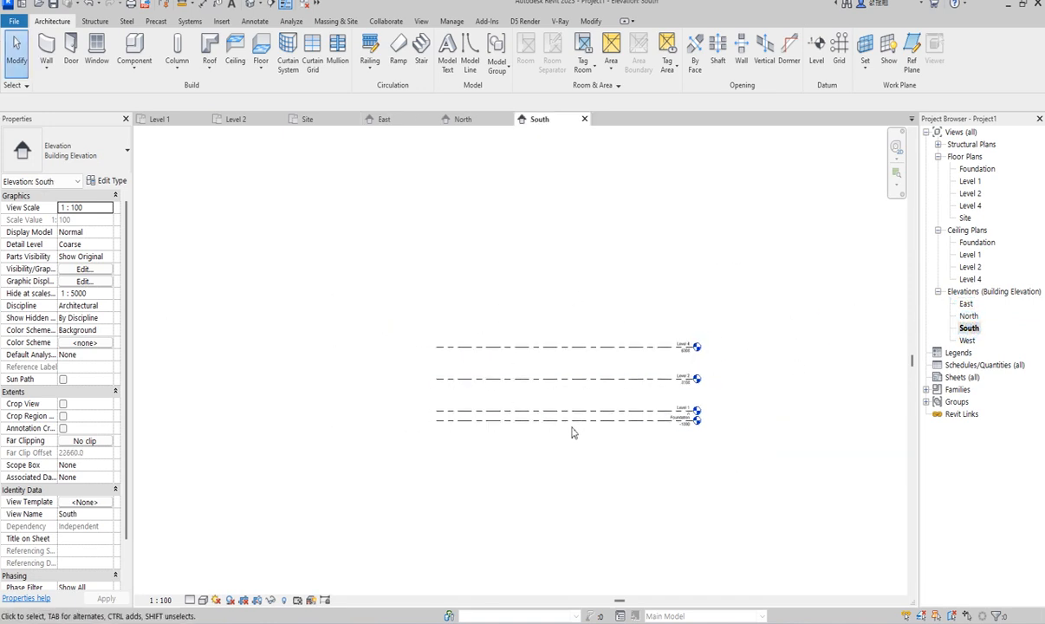
{"action": "scroll", "coordinate": [629, 425], "scroll_direction": "up", "scroll_amount": 2}
{"action": "scroll", "coordinate": [600, 424], "scroll_direction": "up", "scroll_amount": 2}
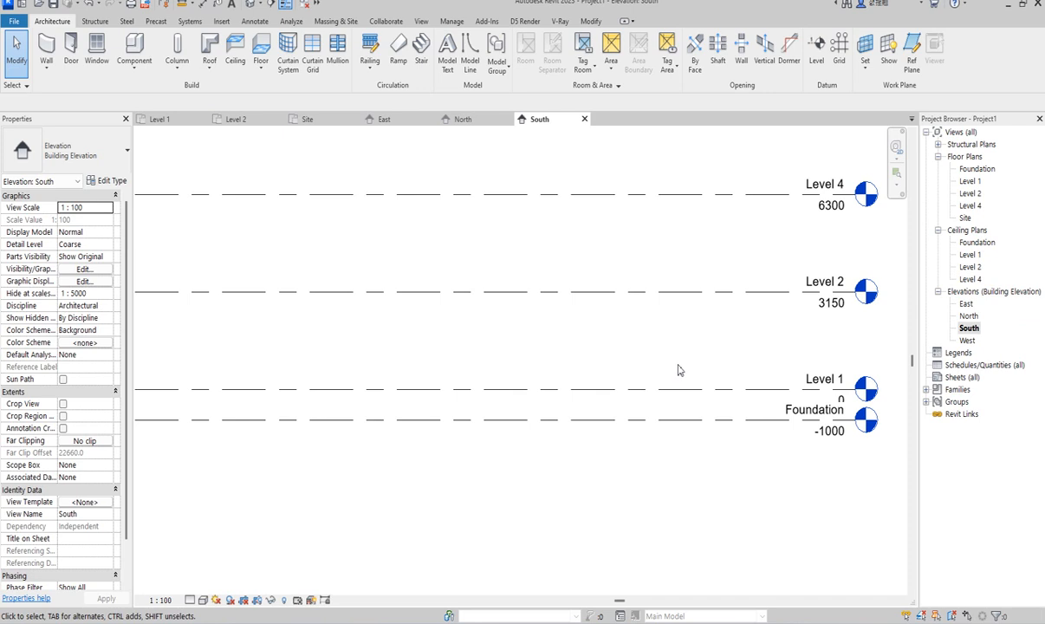
{"action": "scroll", "coordinate": [641, 347], "scroll_direction": "down", "scroll_amount": 1}
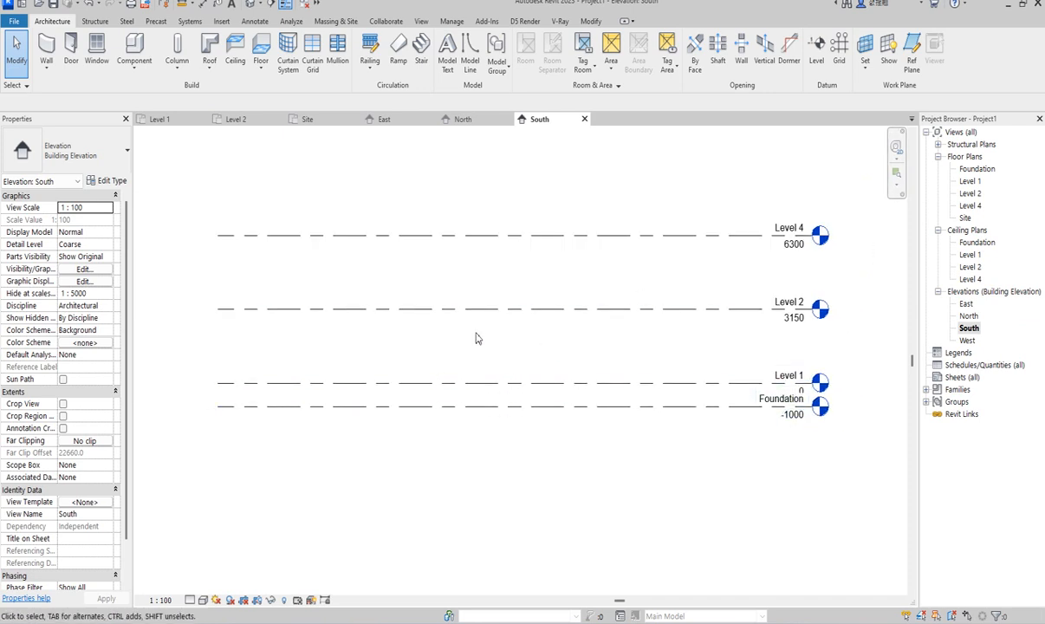
Open the Level 1 floor plan and look through its view properties
{"action": "double_click", "coordinate": [969, 182]}
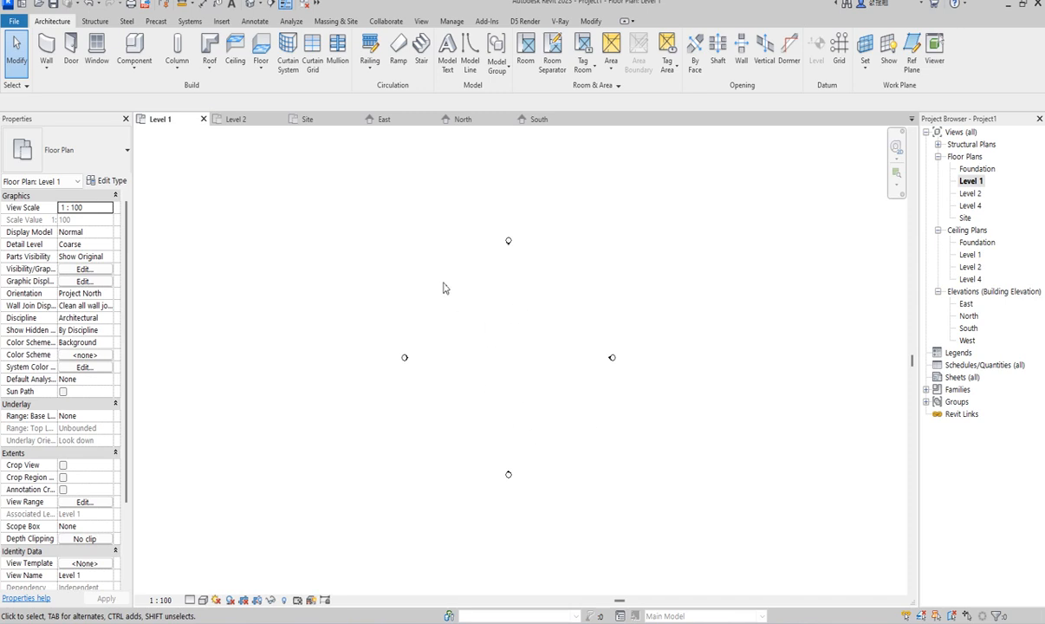
{"action": "left_click", "coordinate": [45, 48]}
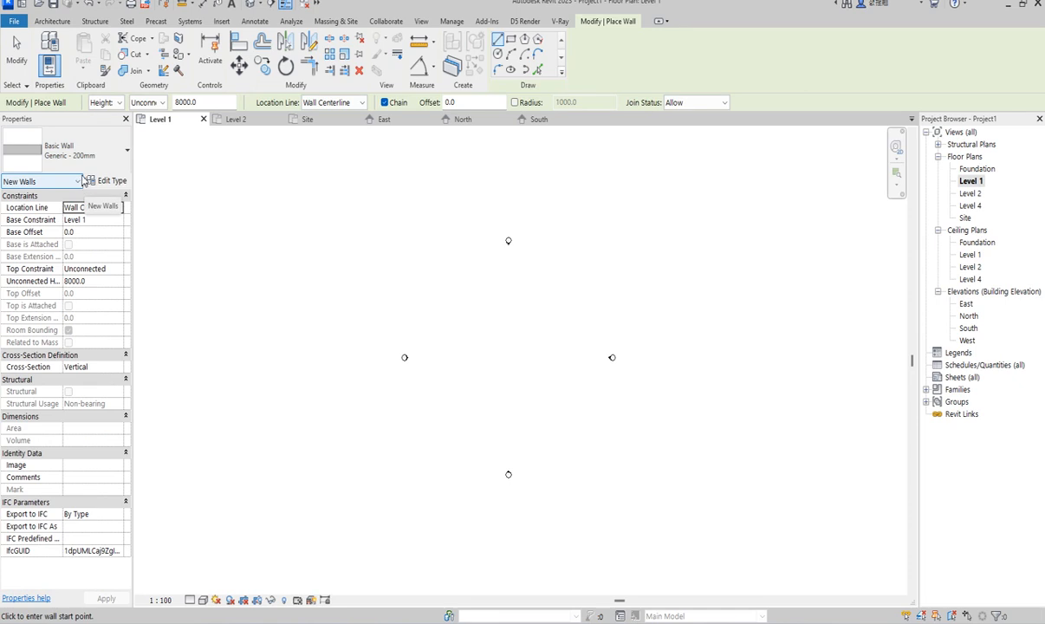
{"action": "key", "text": "Escape"}
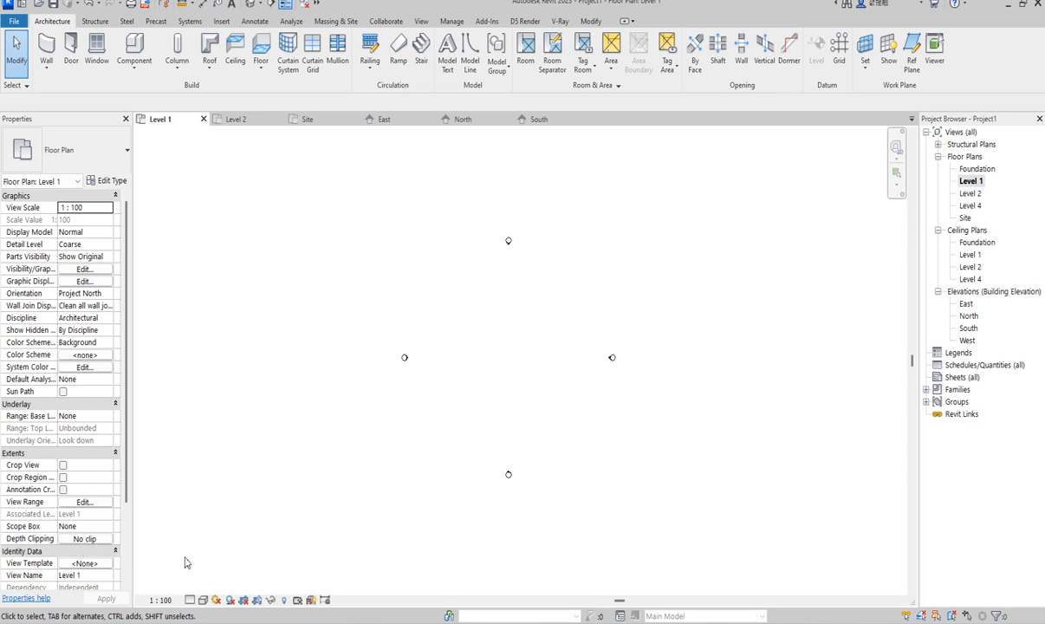
{"action": "left_click_drag", "start_coordinate": [124, 450], "coordinate": [125, 485]}
{"action": "left_click", "coordinate": [102, 539]}
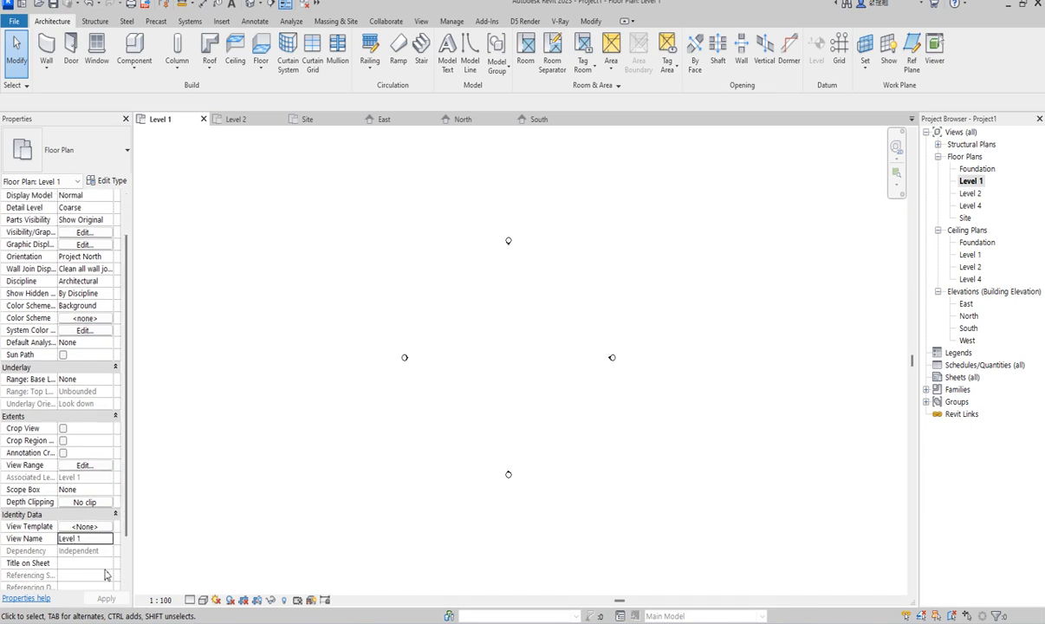
{"action": "left_click", "coordinate": [332, 436]}
{"action": "left_click", "coordinate": [508, 296]}
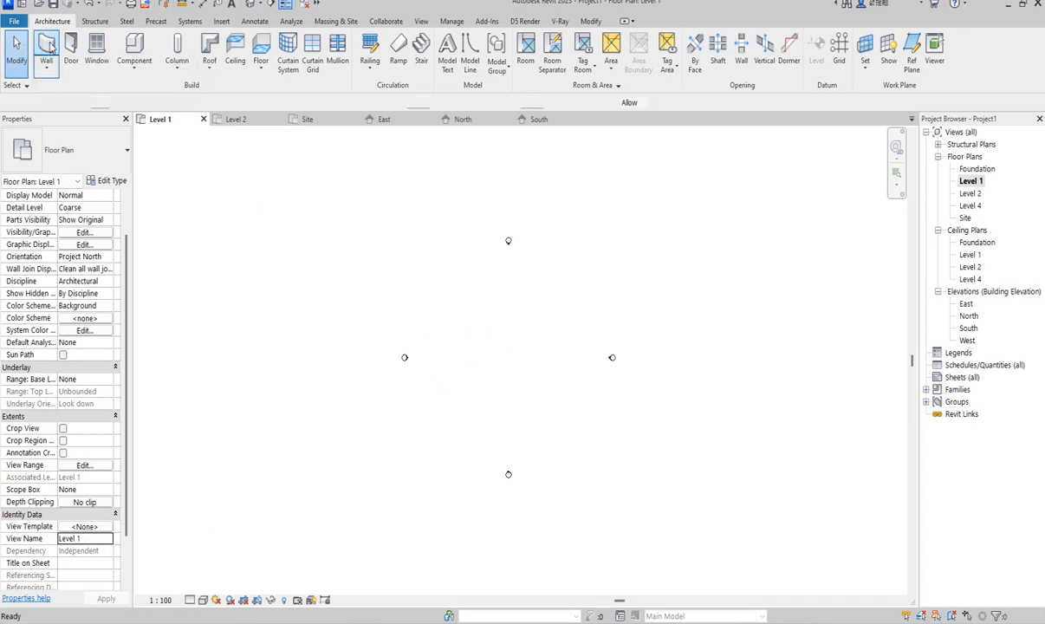
Start the Wall tool and browse the available wall types, keeping Basic Wall Generic - 200mm
{"action": "left_click", "coordinate": [46, 49]}
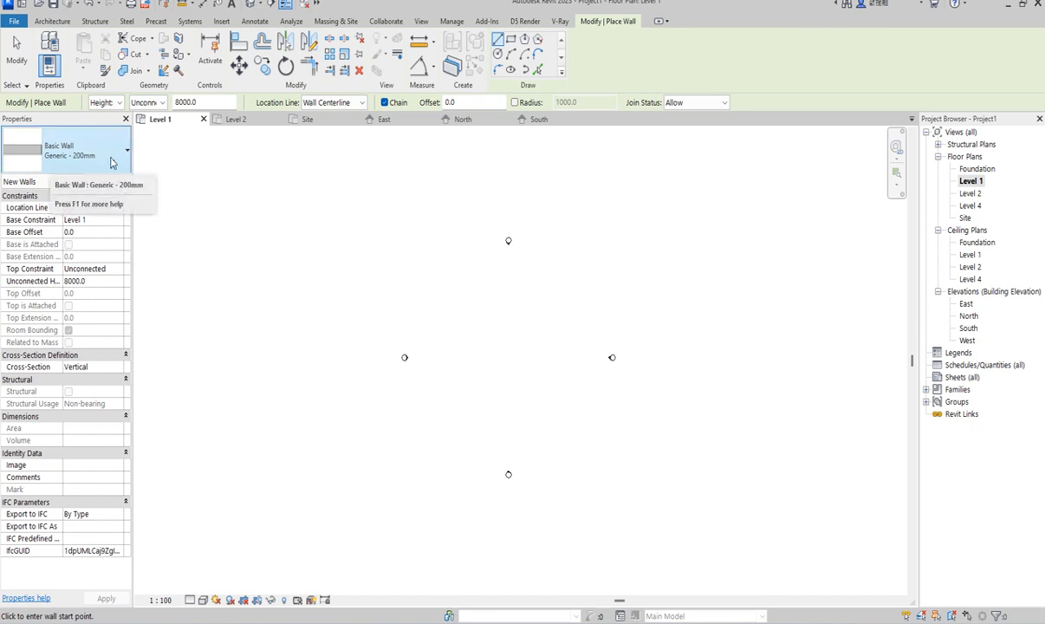
{"action": "left_click", "coordinate": [125, 152]}
{"action": "left_click_drag", "start_coordinate": [146, 347], "coordinate": [181, 224]}
{"action": "scroll", "coordinate": [156, 238], "scroll_direction": "down", "scroll_amount": 4}
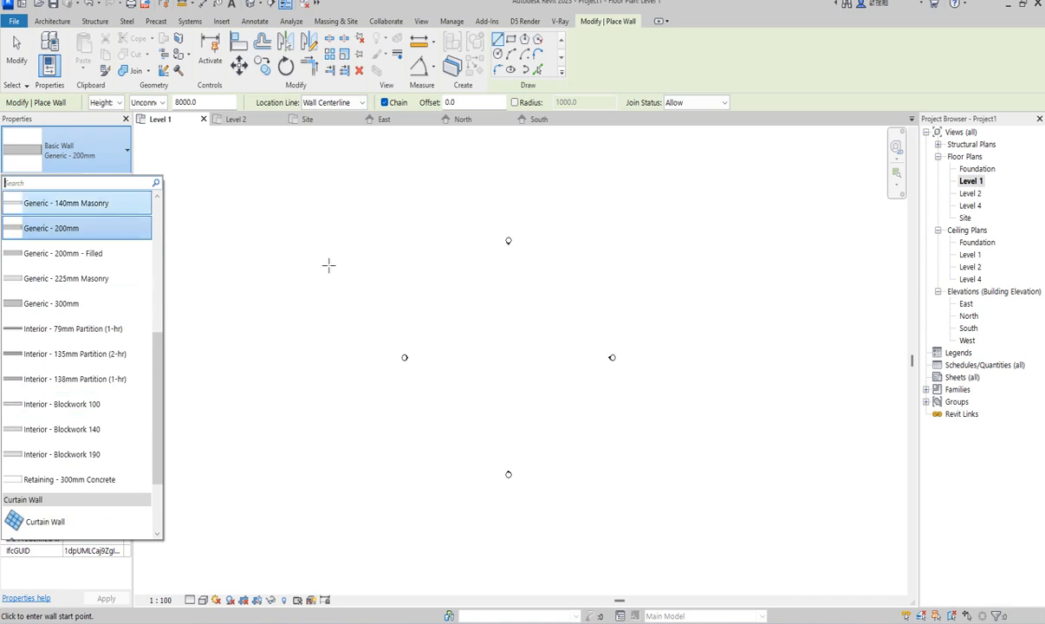
{"action": "left_click", "coordinate": [95, 162]}
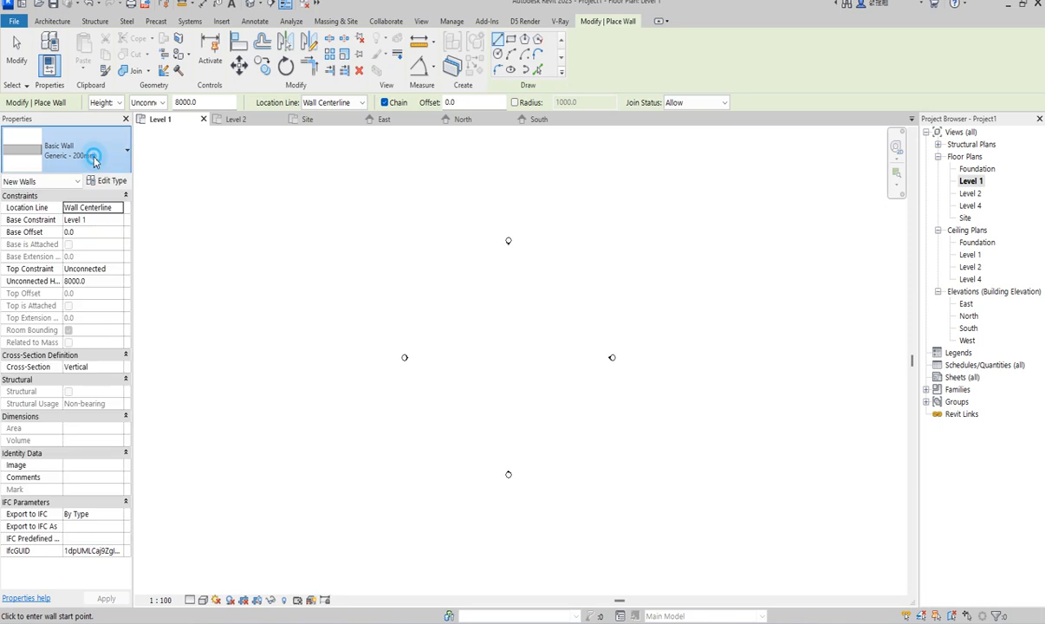
Set the structure layer thickness of the Generic - 200mm wall type to 225 mm
{"action": "left_click", "coordinate": [112, 181]}
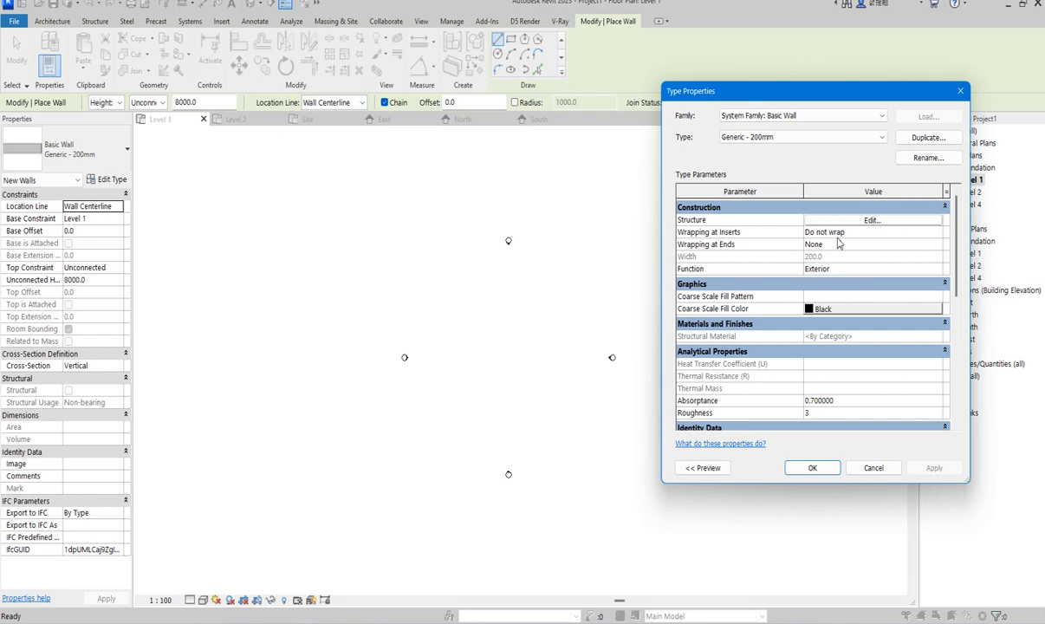
{"action": "left_click", "coordinate": [819, 219]}
{"action": "left_click", "coordinate": [823, 228]}
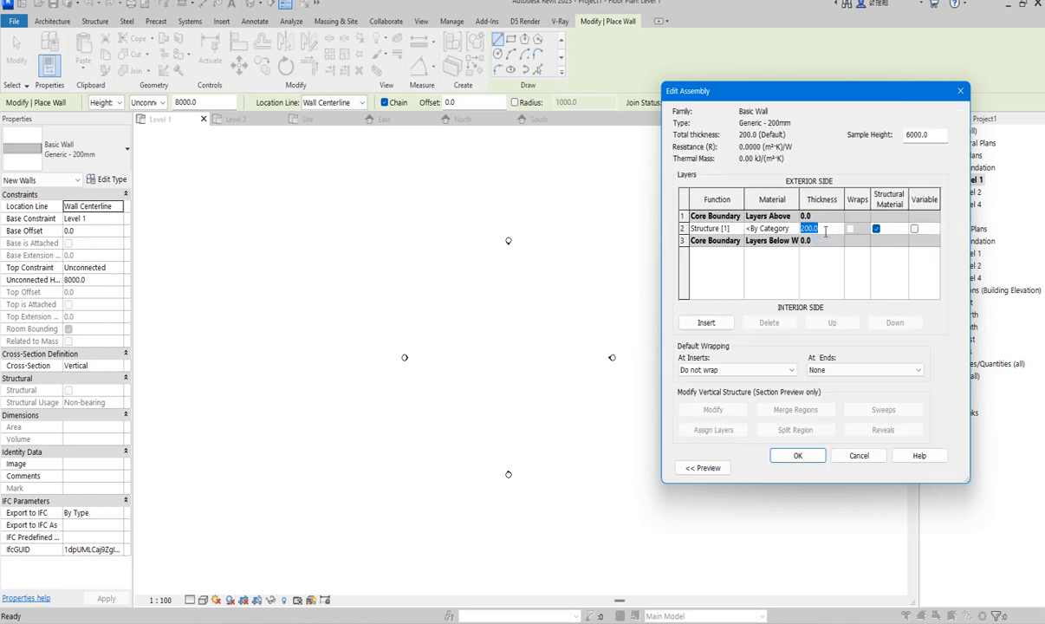
{"action": "type", "text": "225"}
{"action": "left_click", "coordinate": [823, 288]}
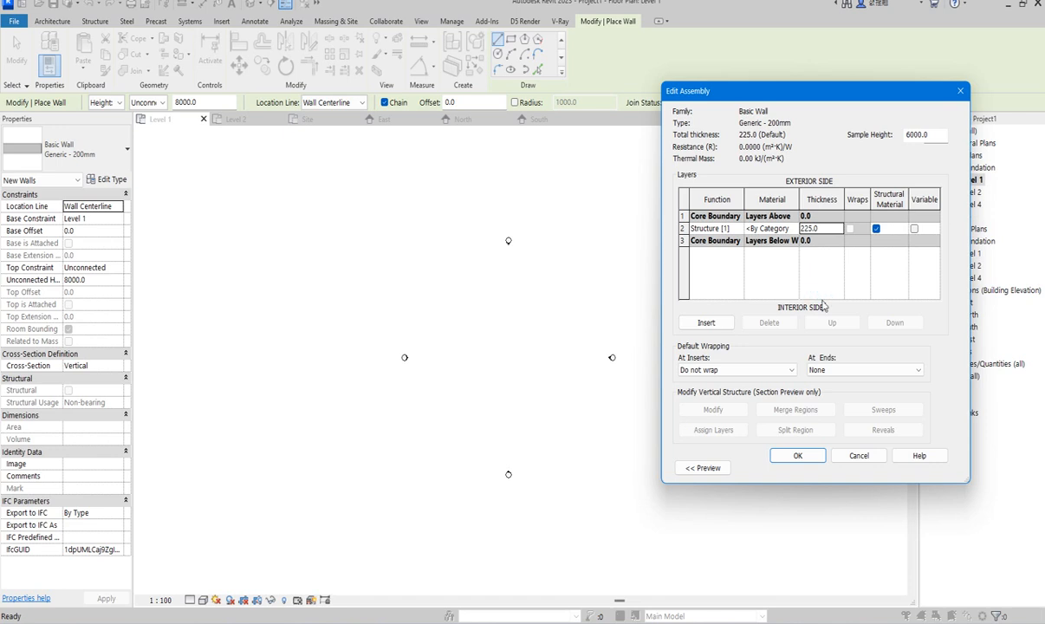
{"action": "left_click", "coordinate": [798, 456]}
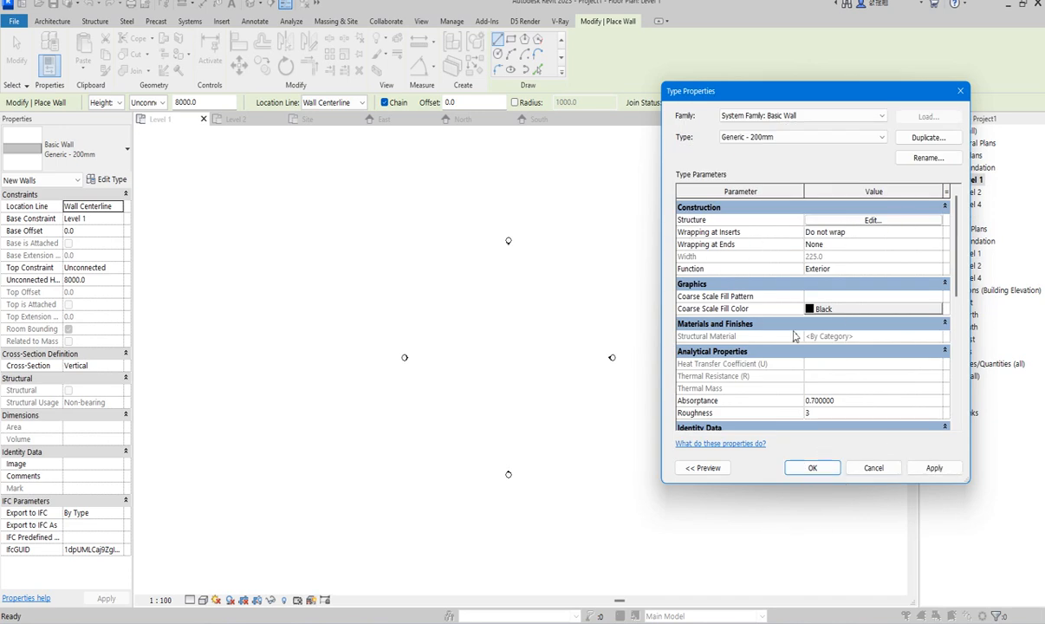
{"action": "left_click", "coordinate": [815, 469]}
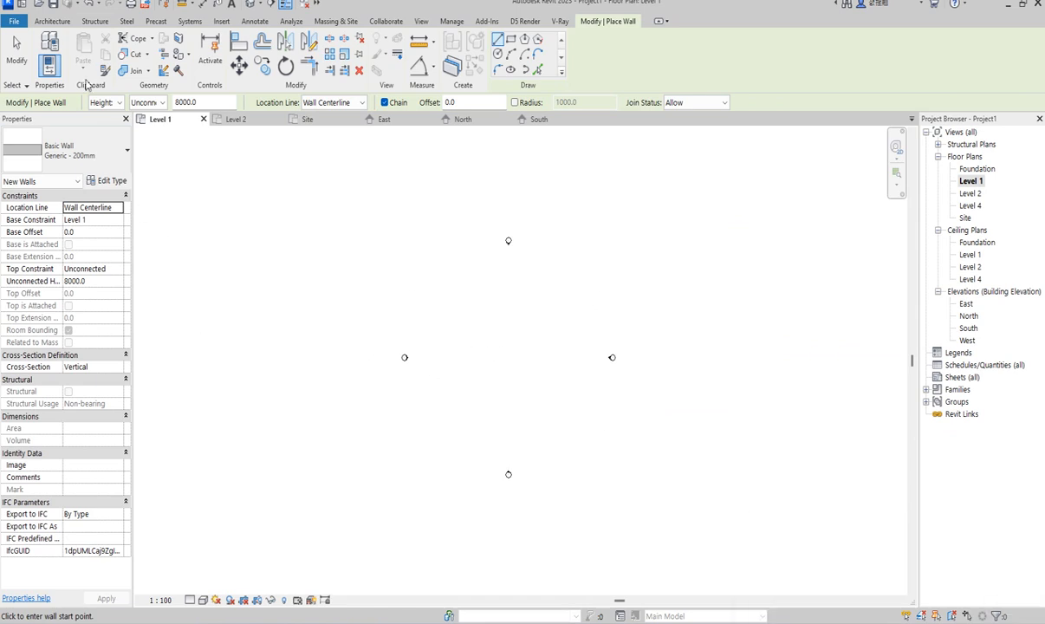
Draw a straight vertical wall about 27000 mm long in the middle of the Level 1 plan, between the elevation markers
{"action": "left_click", "coordinate": [507, 267]}
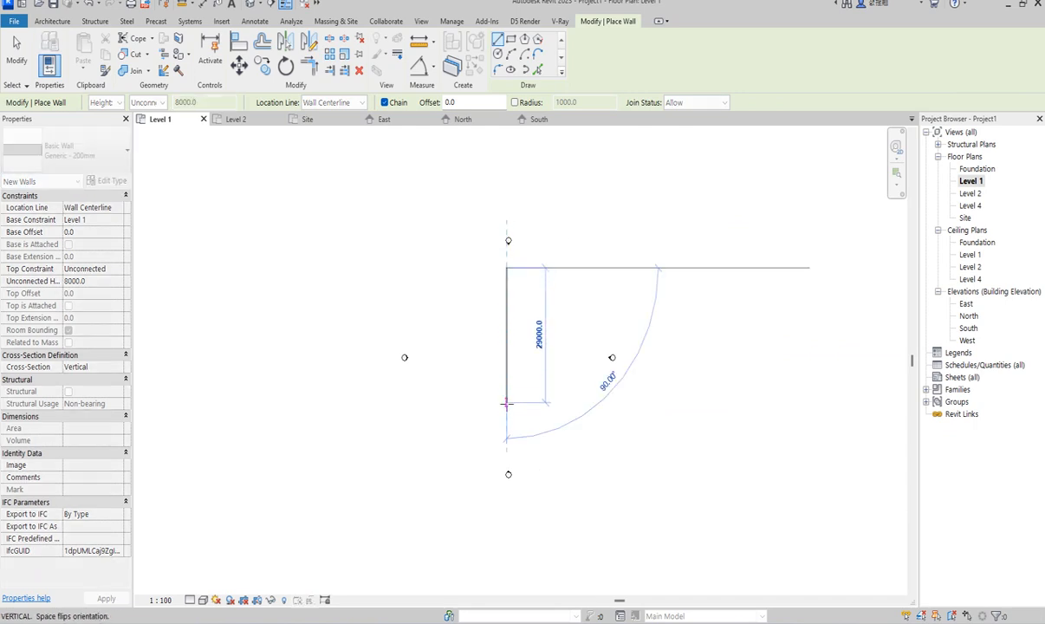
{"action": "scroll", "coordinate": [507, 400], "scroll_direction": "up", "scroll_amount": 3}
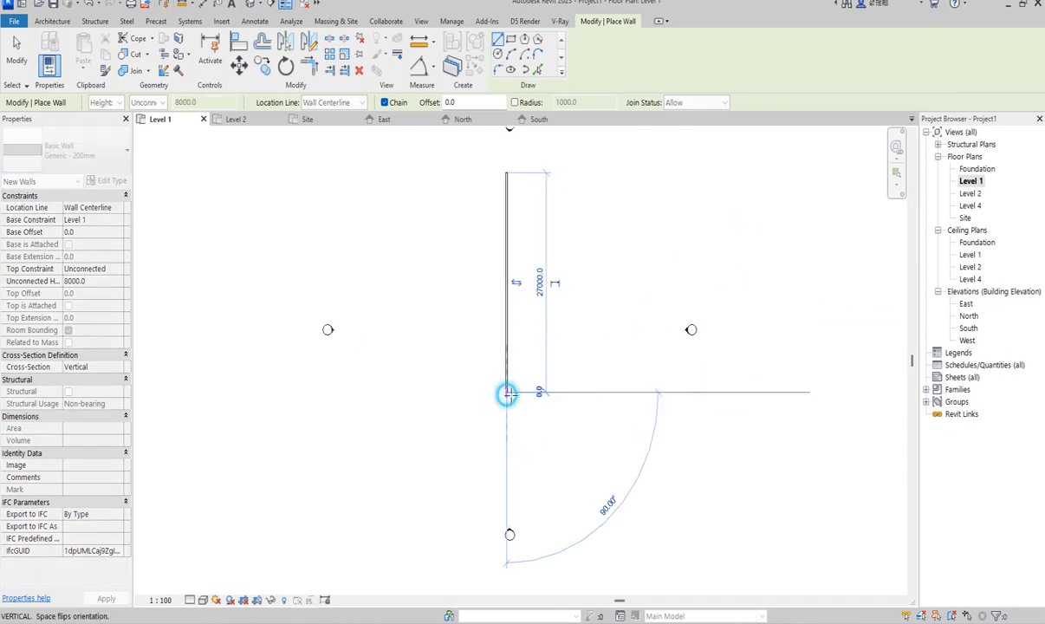
{"action": "left_click", "coordinate": [506, 394]}
{"action": "key", "text": "Escape"}
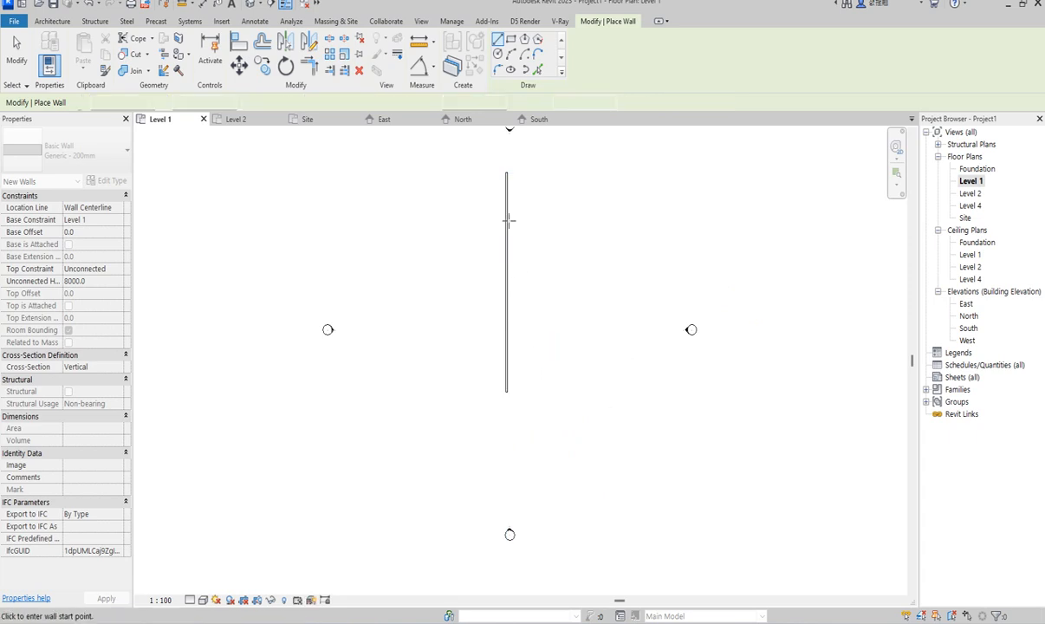
{"action": "scroll", "coordinate": [510, 221], "scroll_direction": "up", "scroll_amount": 2}
{"action": "right_click", "coordinate": [547, 191]}
{"action": "left_click", "coordinate": [590, 197]}
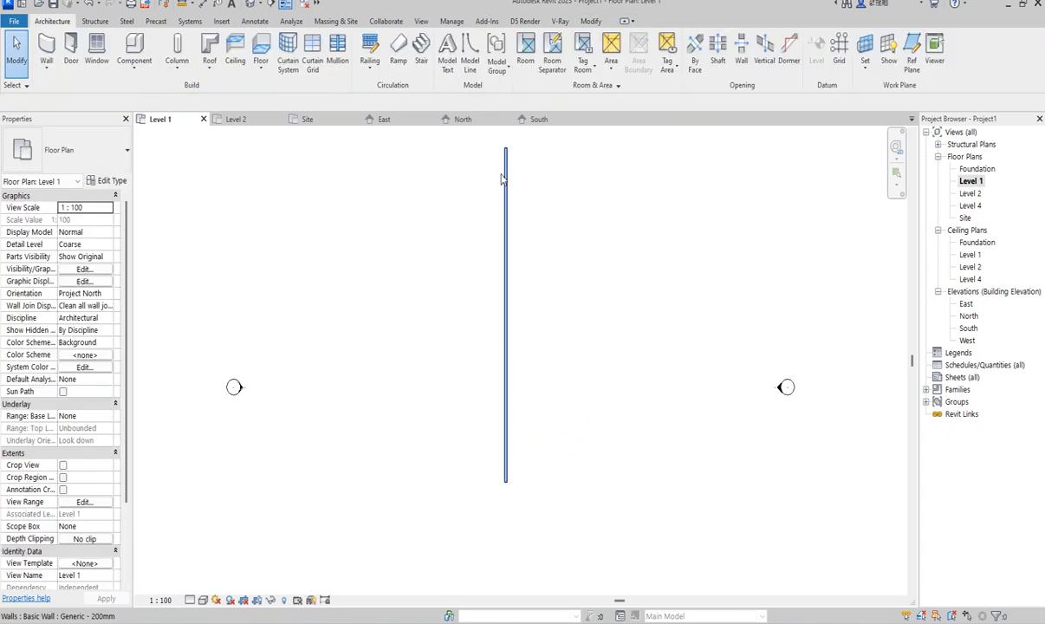
Shorten the vertical wall by moving its upper end downward, and inspect its thickness up close
{"action": "scroll", "coordinate": [500, 179], "scroll_direction": "up", "scroll_amount": 2}
{"action": "left_click", "coordinate": [505, 177]}
{"action": "scroll", "coordinate": [507, 186], "scroll_direction": "down", "scroll_amount": 2}
{"action": "left_click_drag", "start_coordinate": [518, 209], "coordinate": [518, 247]}
{"action": "left_click", "coordinate": [597, 239]}
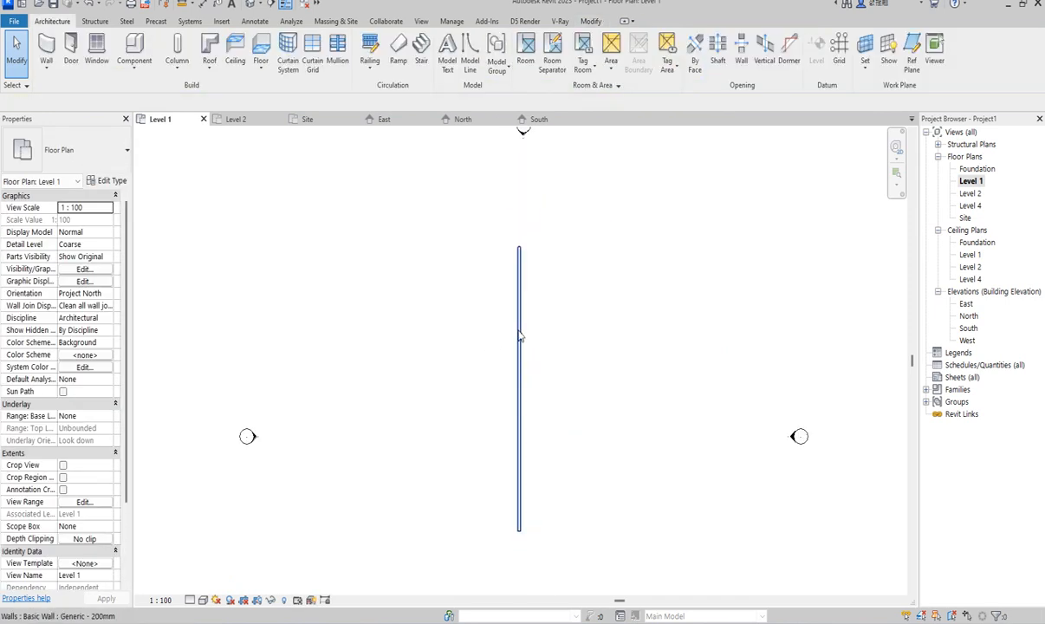
{"action": "scroll", "coordinate": [498, 355], "scroll_direction": "up", "scroll_amount": 4}
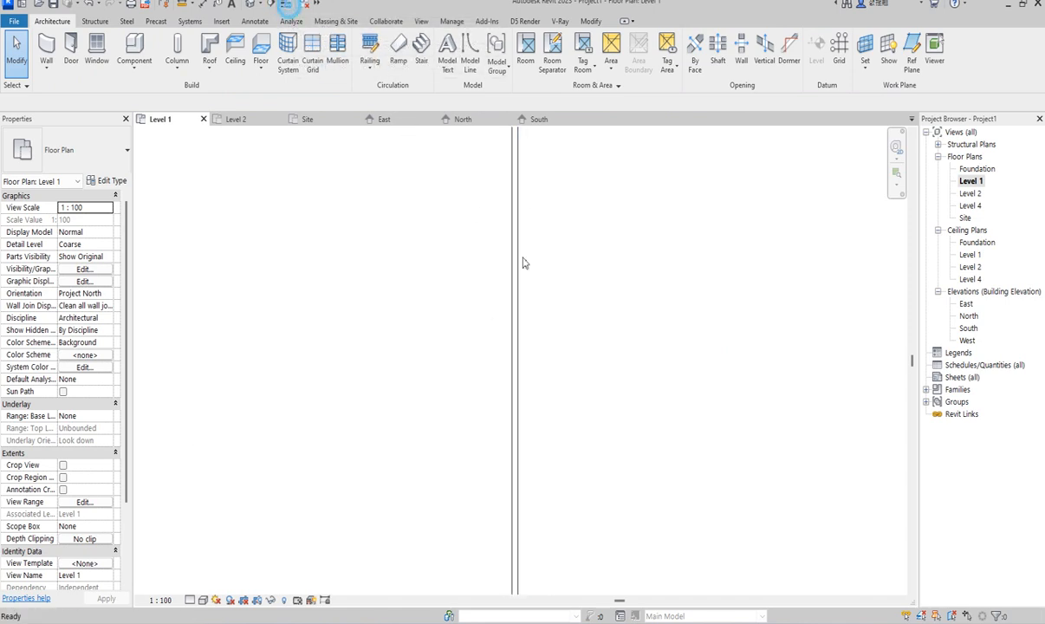
{"action": "scroll", "coordinate": [506, 355], "scroll_direction": "down", "scroll_amount": 2}
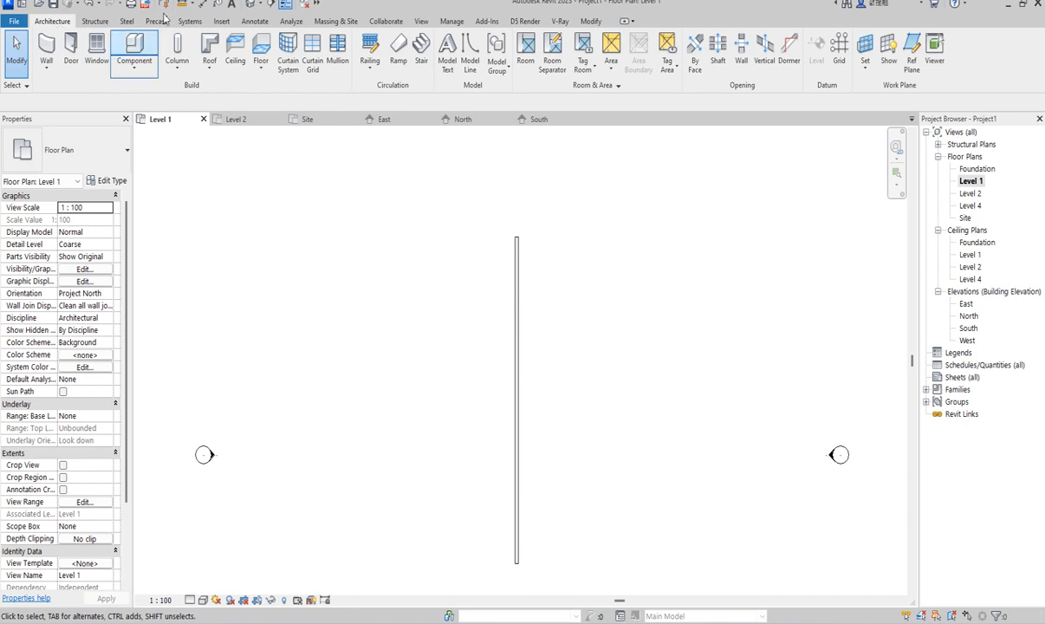
In the project's object styles, set the cut line weight of the Walls category to 7
{"action": "left_click", "coordinate": [420, 21]}
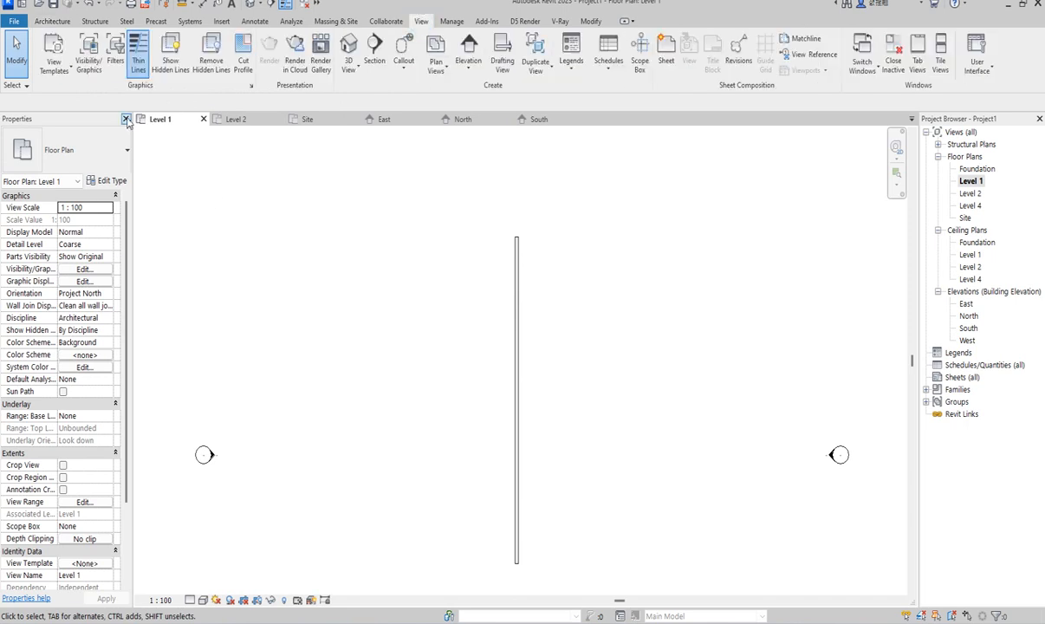
{"action": "left_click", "coordinate": [87, 54]}
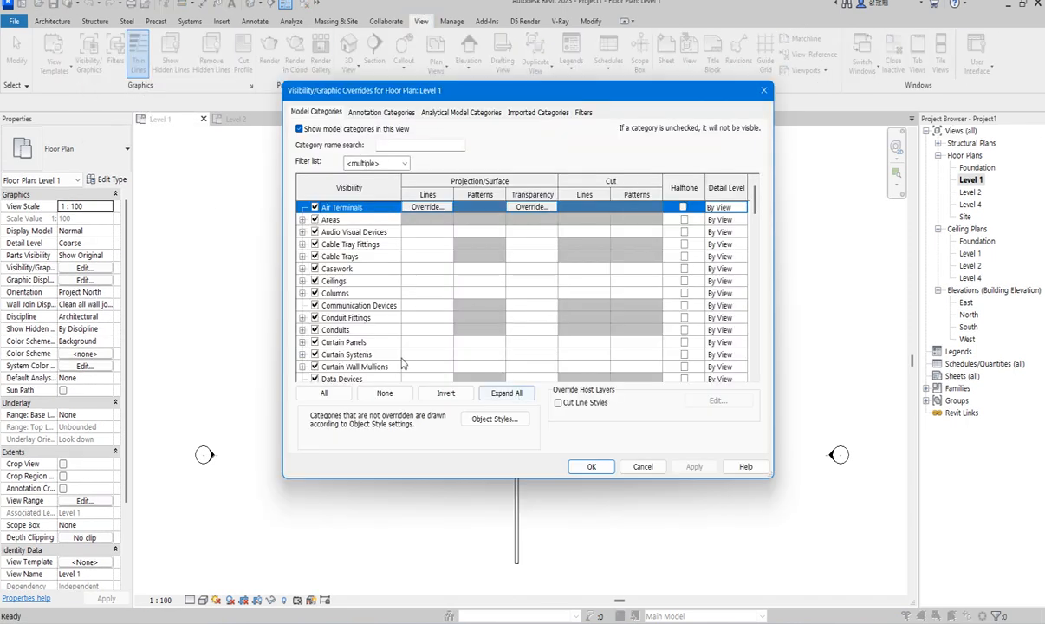
{"action": "scroll", "coordinate": [753, 200], "scroll_direction": "down", "scroll_amount": 20}
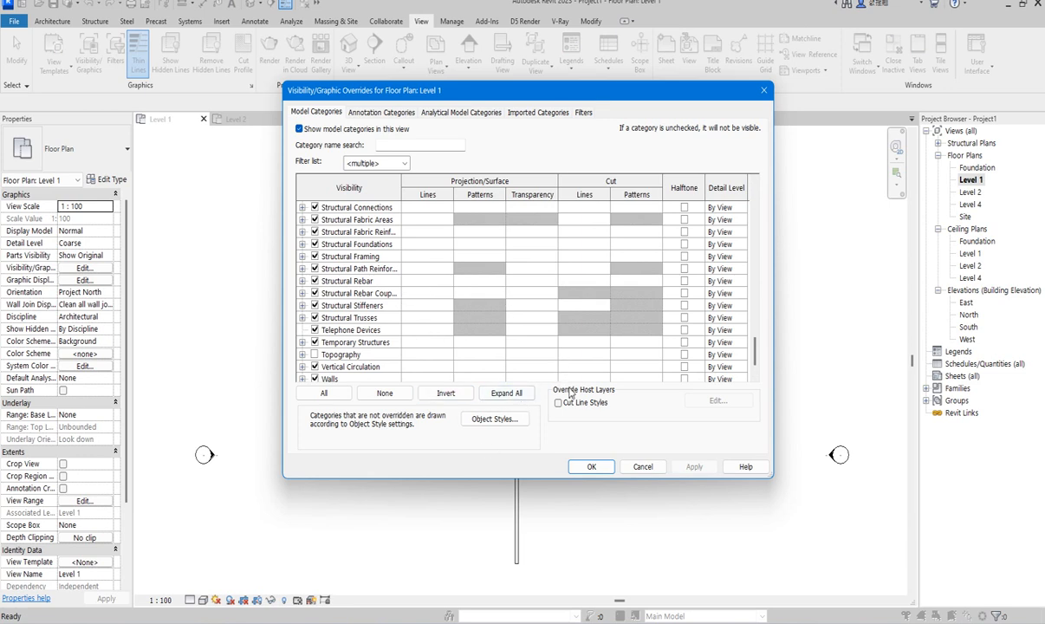
{"action": "scroll", "coordinate": [520, 325], "scroll_direction": "down", "scroll_amount": 1}
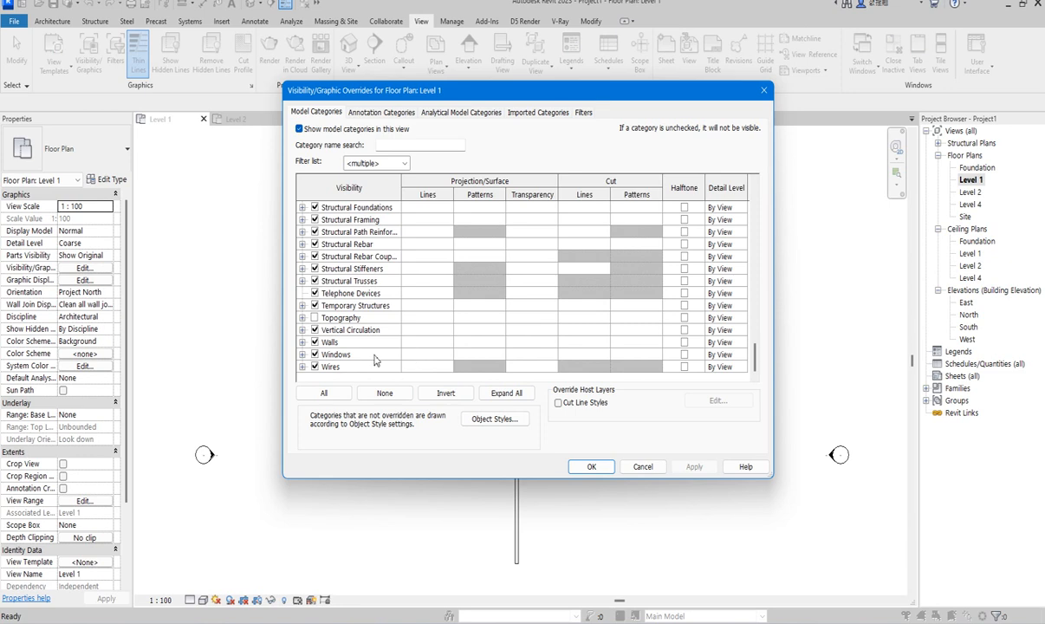
{"action": "left_click", "coordinate": [490, 420]}
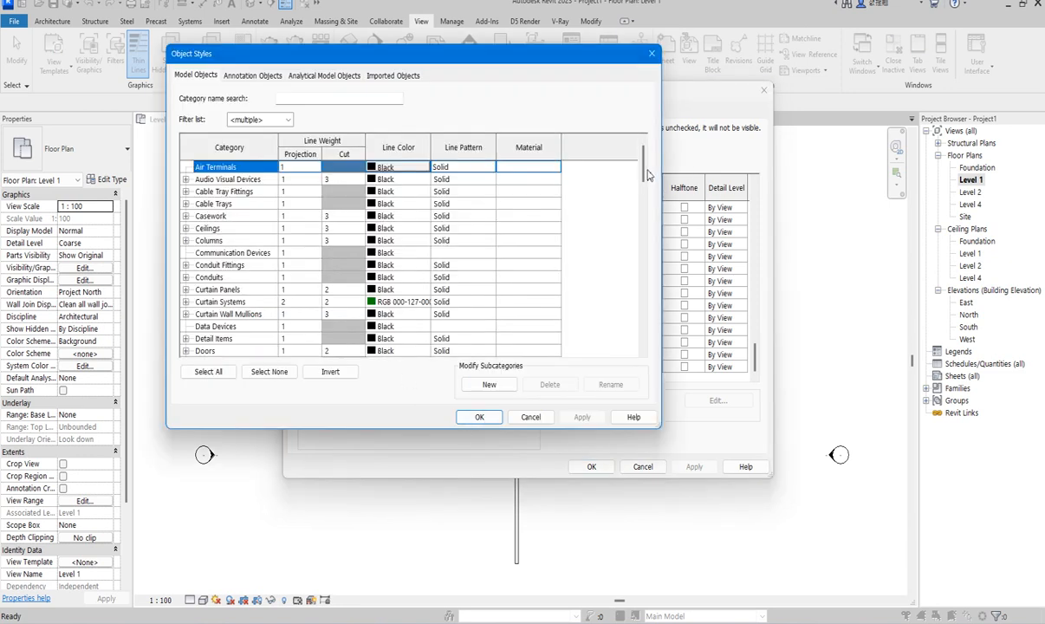
{"action": "scroll", "coordinate": [645, 165], "scroll_direction": "down", "scroll_amount": 15}
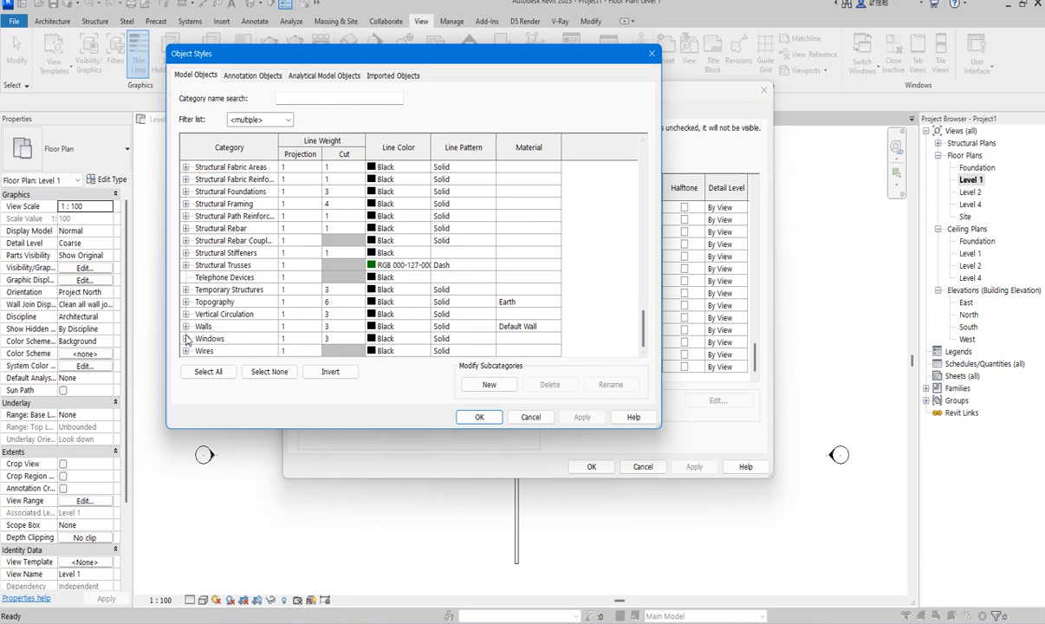
{"action": "left_click", "coordinate": [361, 330]}
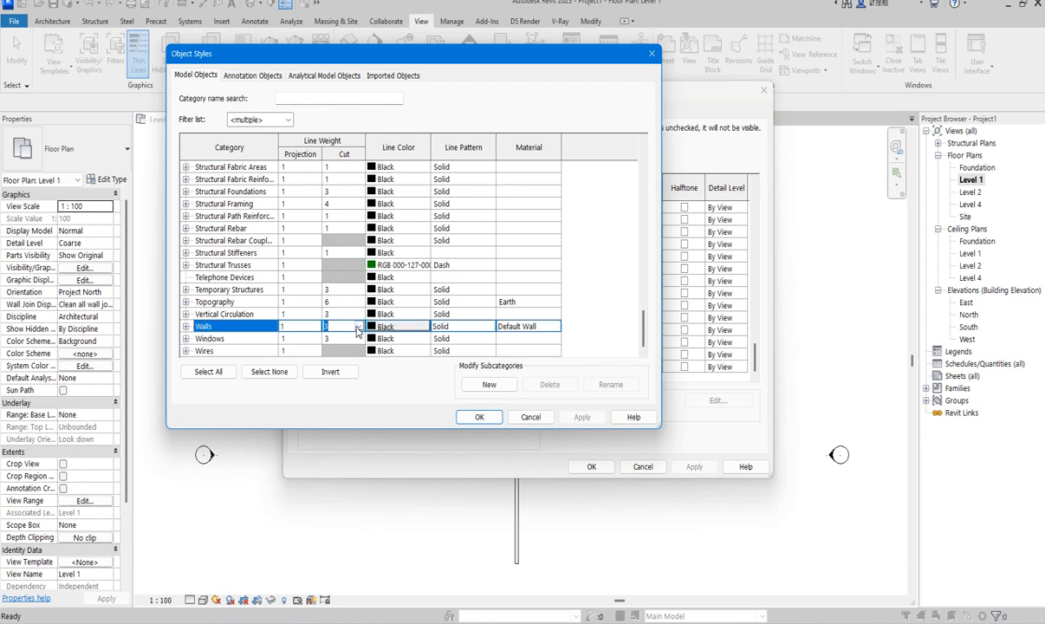
{"action": "type", "text": "6"}
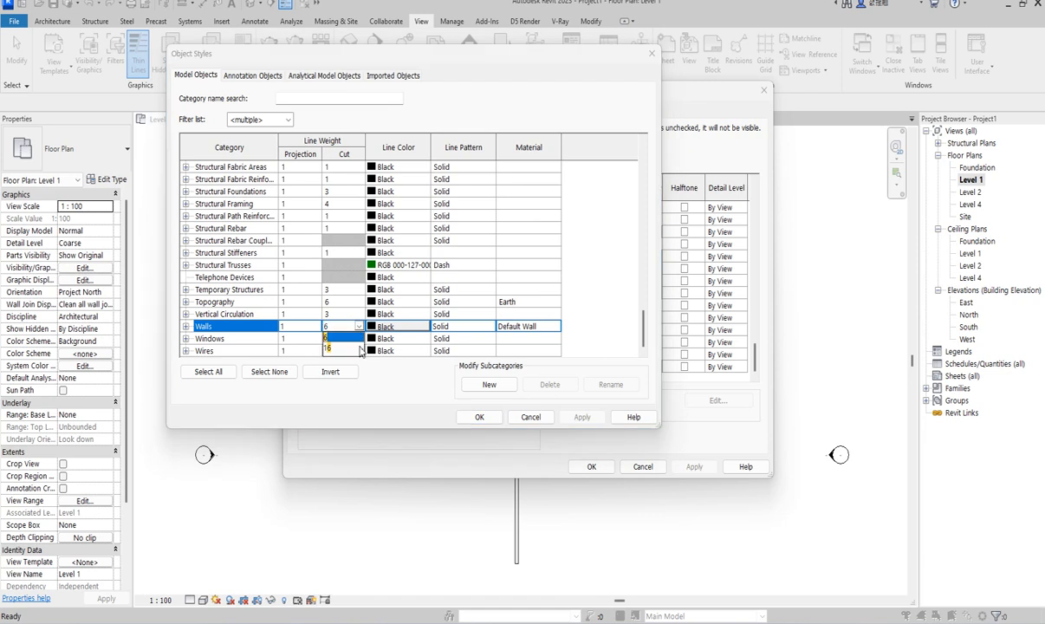
{"action": "left_click", "coordinate": [338, 338]}
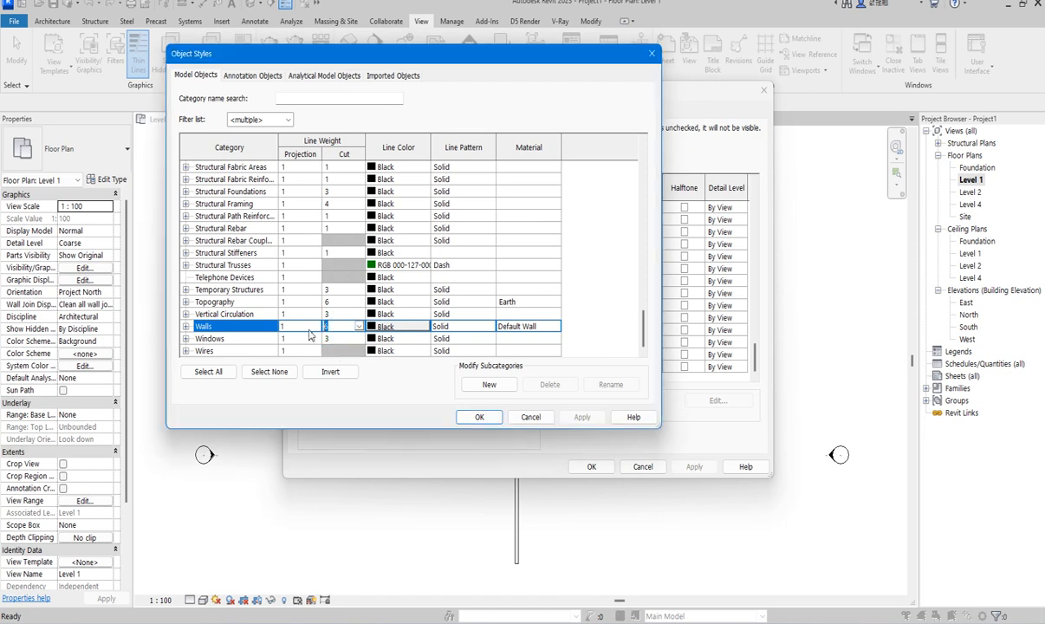
{"action": "type", "text": "7"}
{"action": "left_click", "coordinate": [406, 399]}
{"action": "left_click", "coordinate": [477, 416]}
{"action": "left_click", "coordinate": [590, 464]}
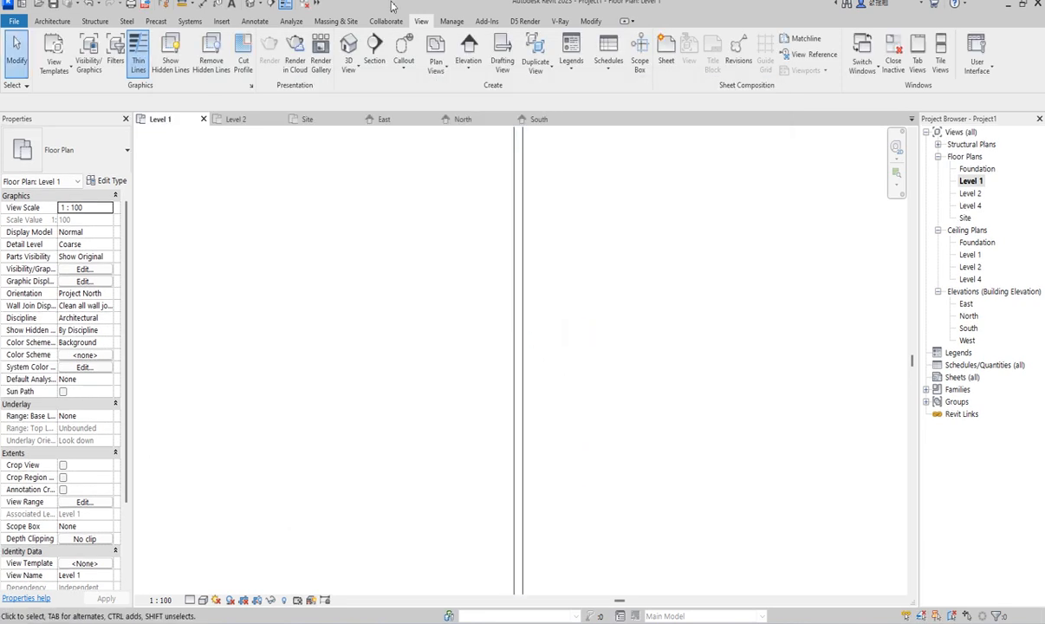
Toggle Thin Lines off and back on to compare the vertical wall's line weight in the Level 1 plan
{"action": "left_click", "coordinate": [285, 3]}
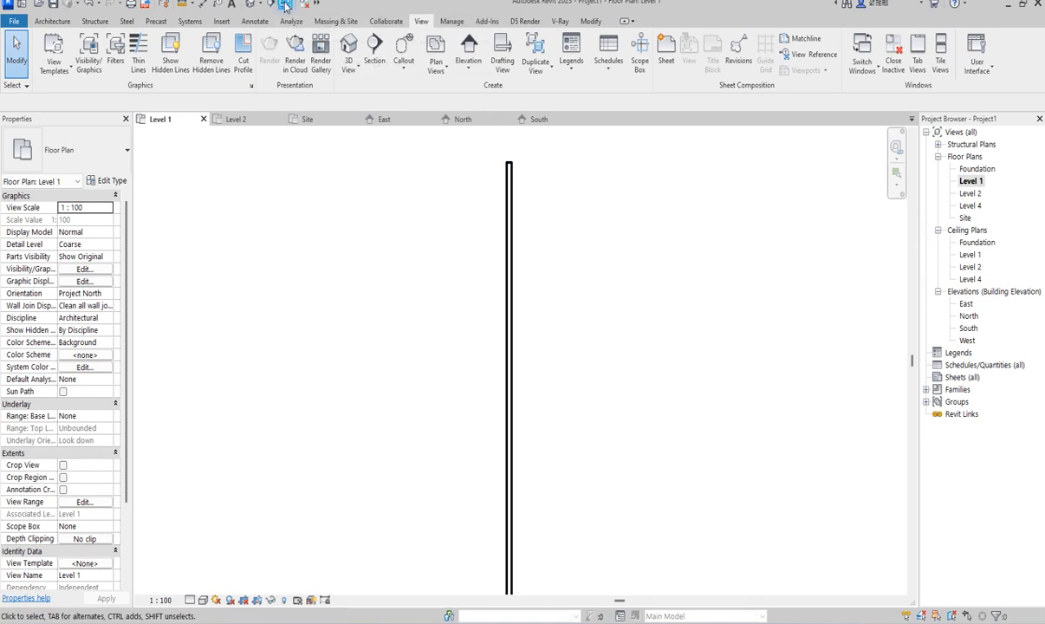
{"action": "left_click", "coordinate": [283, 4]}
{"action": "scroll", "coordinate": [495, 230], "scroll_direction": "up", "scroll_amount": 2}
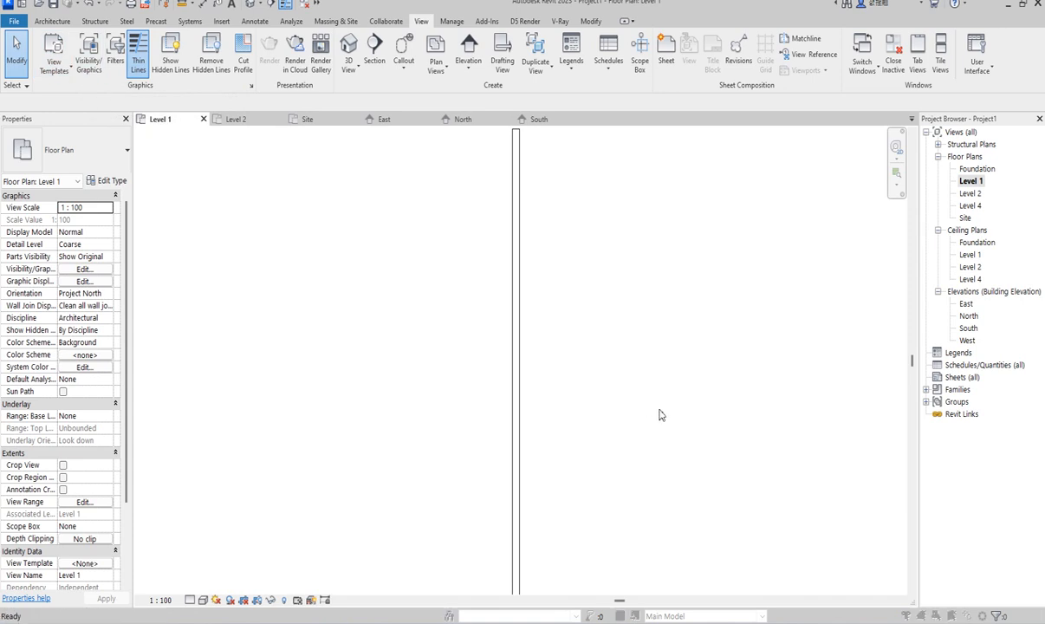
Open the Default Wall material assigned to the Walls category in the object styles and review its appearance settings
{"action": "key", "text": "v"}
{"action": "key", "text": "g"}
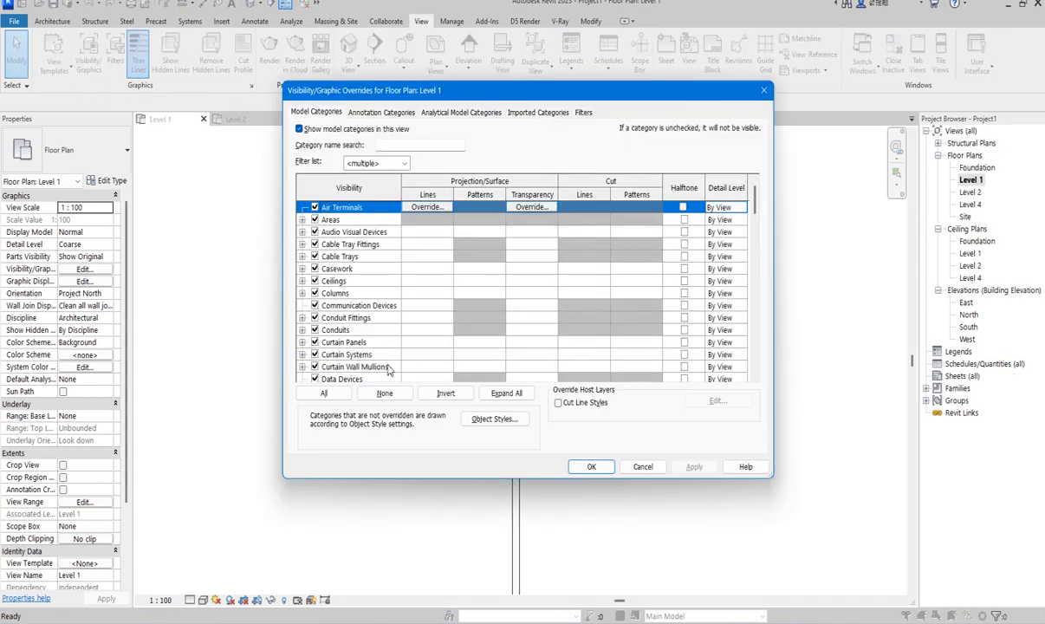
{"action": "left_click", "coordinate": [483, 421]}
{"action": "scroll", "coordinate": [648, 191], "scroll_direction": "down", "scroll_amount": 15}
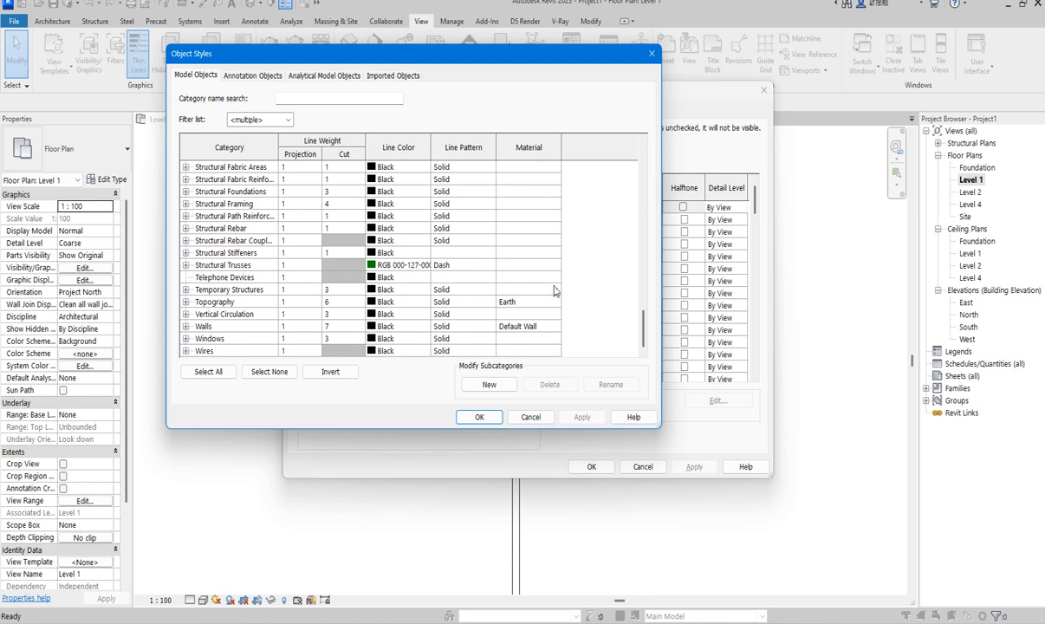
{"action": "left_click", "coordinate": [552, 327]}
{"action": "left_click", "coordinate": [556, 326]}
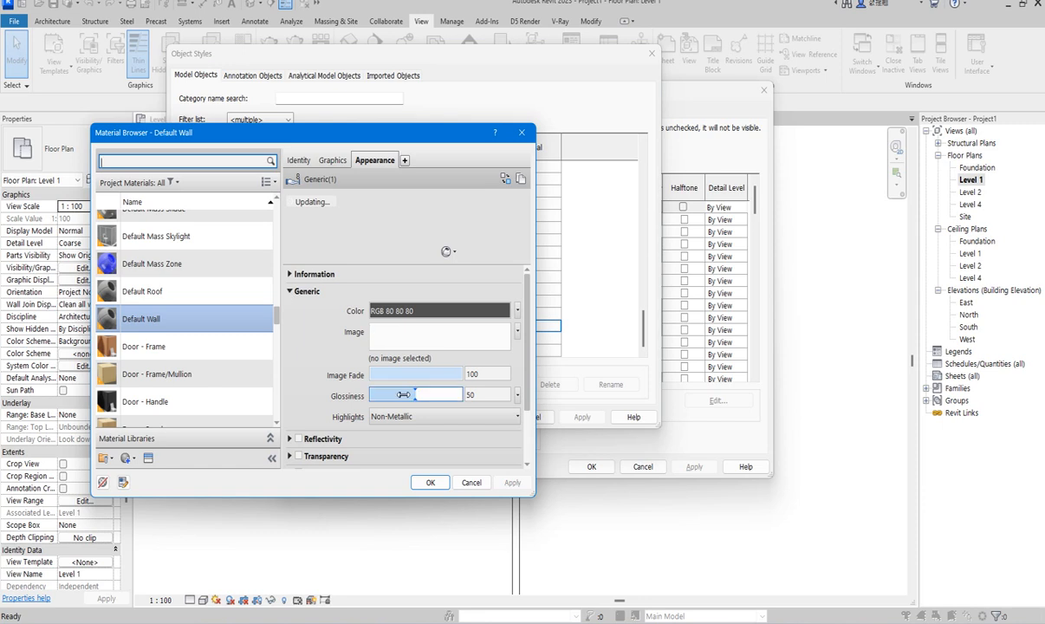
{"action": "left_click_drag", "start_coordinate": [525, 299], "coordinate": [529, 359]}
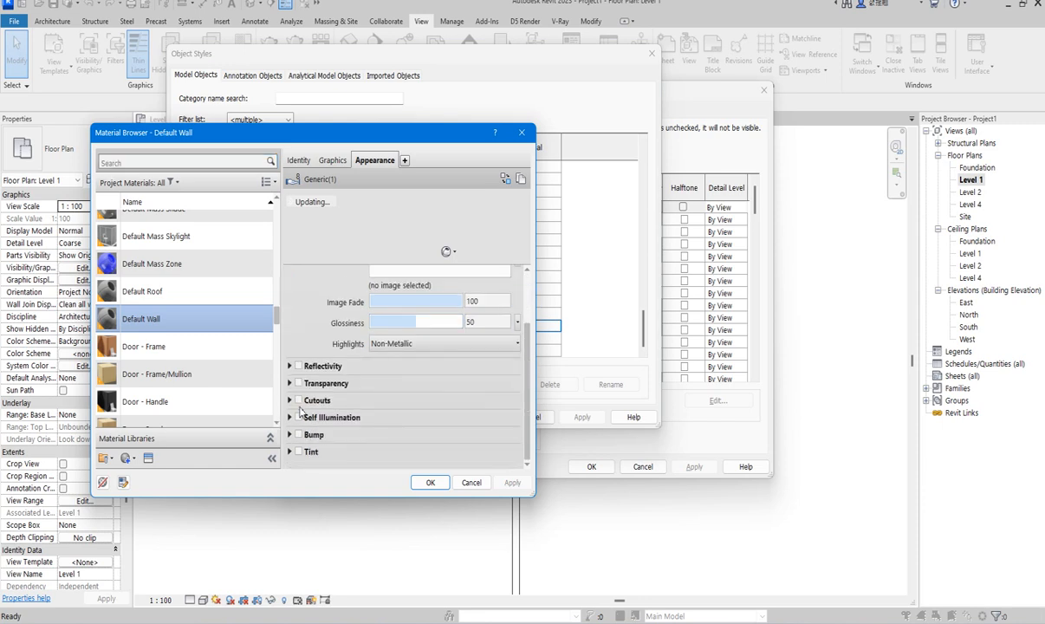
Set the foreground cut pattern of the Default Wall material to Solid fill and apply the changes
{"action": "left_click", "coordinate": [333, 161]}
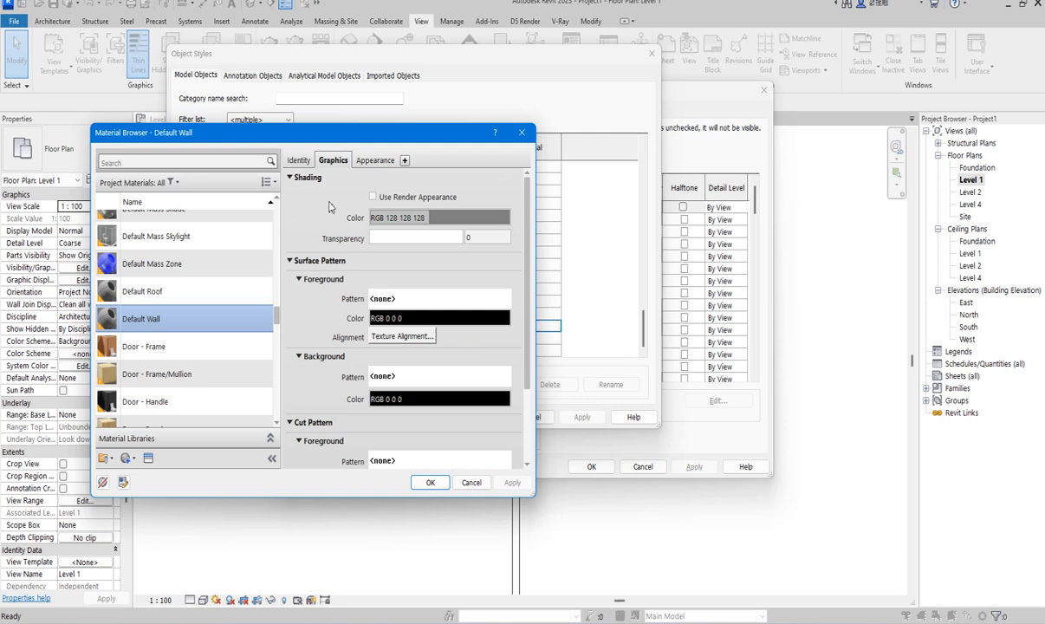
{"action": "scroll", "coordinate": [382, 346], "scroll_direction": "down", "scroll_amount": 3}
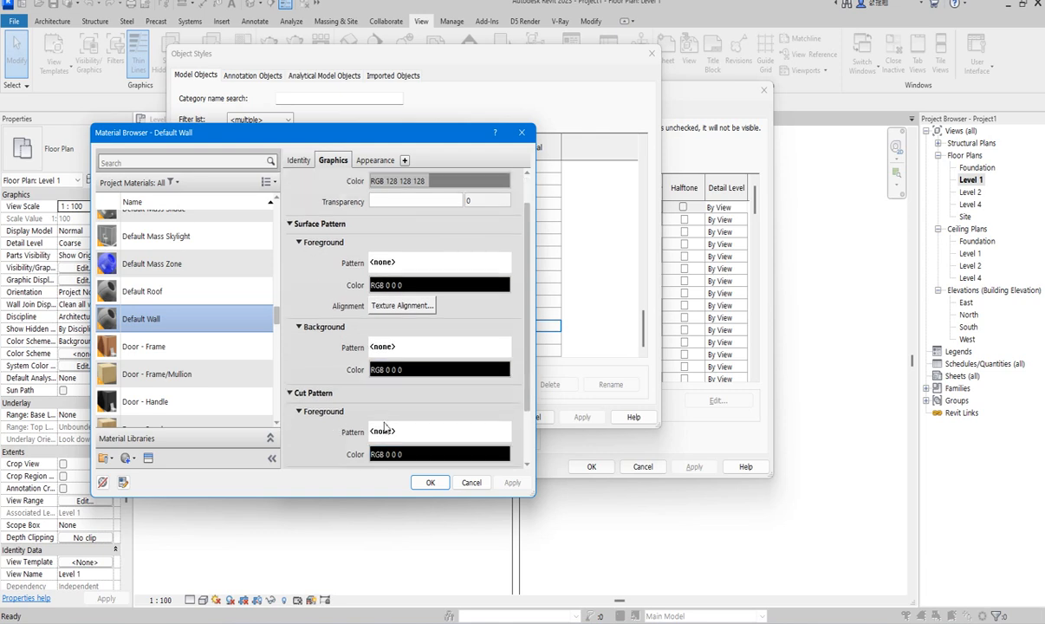
{"action": "left_click", "coordinate": [438, 360]}
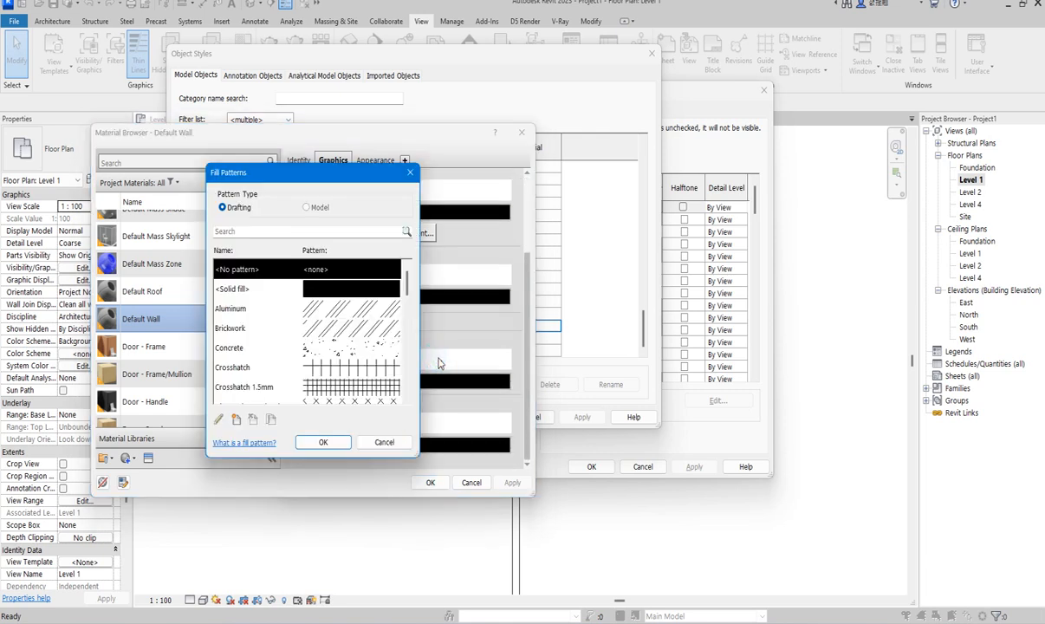
{"action": "left_click", "coordinate": [327, 289]}
{"action": "left_click", "coordinate": [321, 443]}
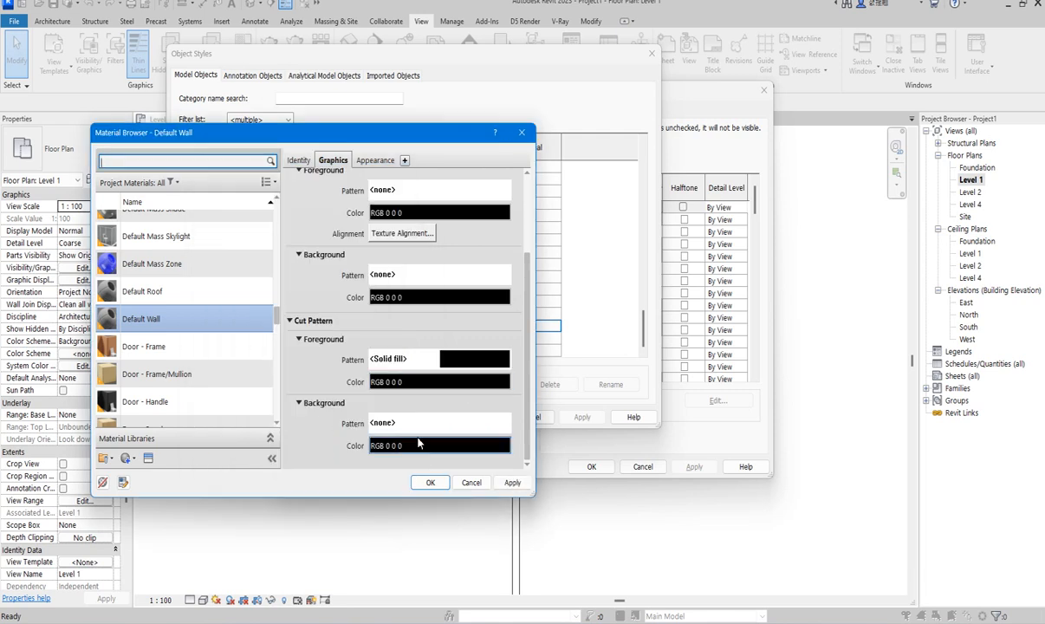
{"action": "left_click", "coordinate": [429, 483]}
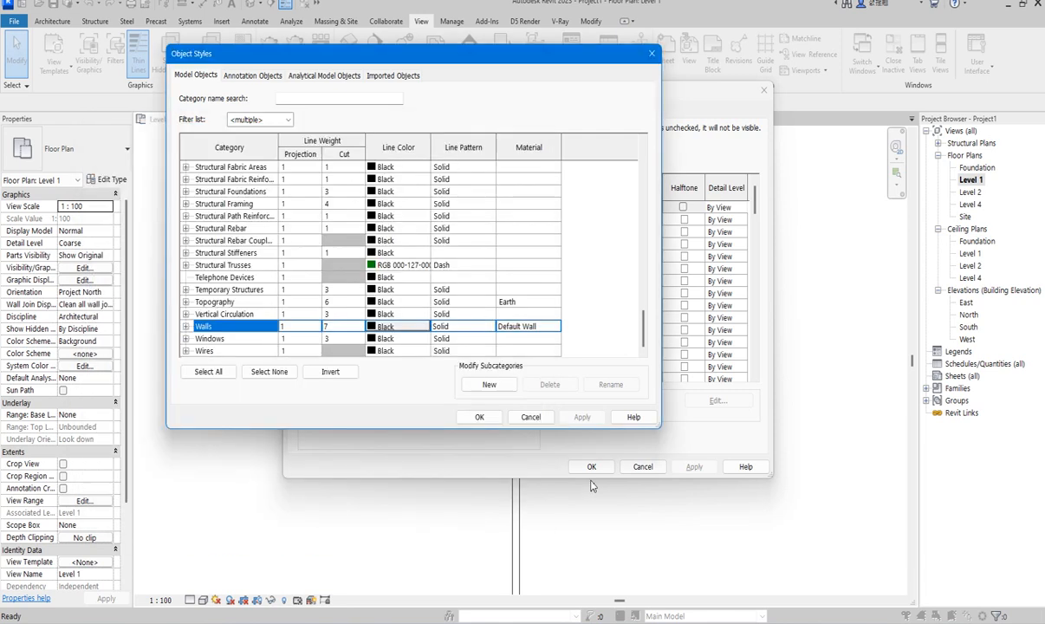
{"action": "left_click", "coordinate": [480, 419]}
{"action": "left_click", "coordinate": [593, 465]}
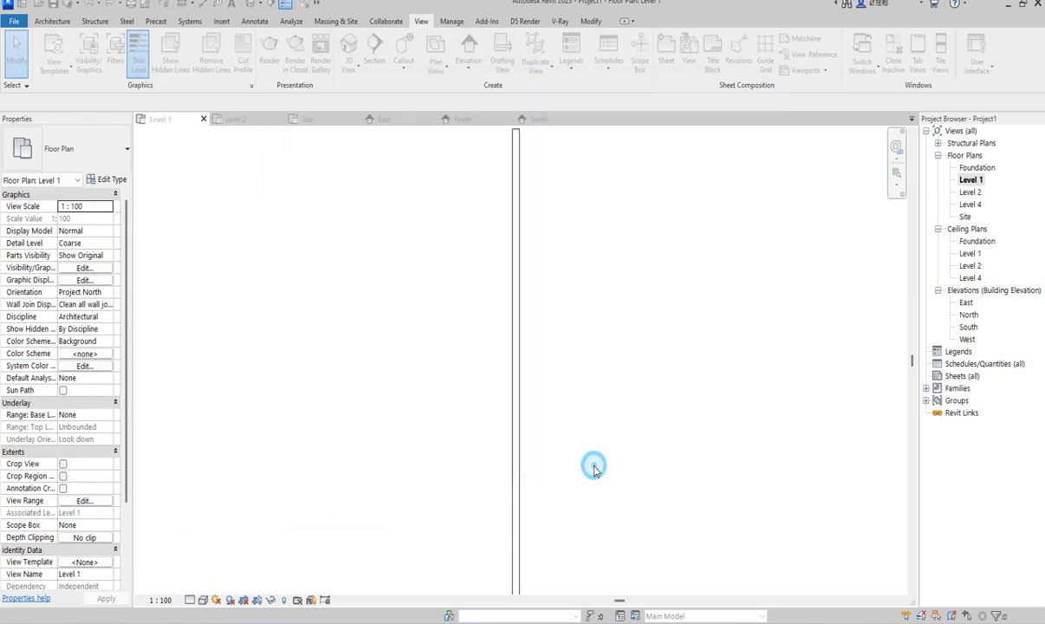
Inspect the filled vertical wall in the Level 1 plan and turn off Thin Lines
{"action": "scroll", "coordinate": [557, 383], "scroll_direction": "down", "scroll_amount": 3}
{"action": "scroll", "coordinate": [562, 331], "scroll_direction": "up", "scroll_amount": 2}
{"action": "scroll", "coordinate": [533, 363], "scroll_direction": "down", "scroll_amount": 1}
{"action": "scroll", "coordinate": [535, 402], "scroll_direction": "up", "scroll_amount": 1}
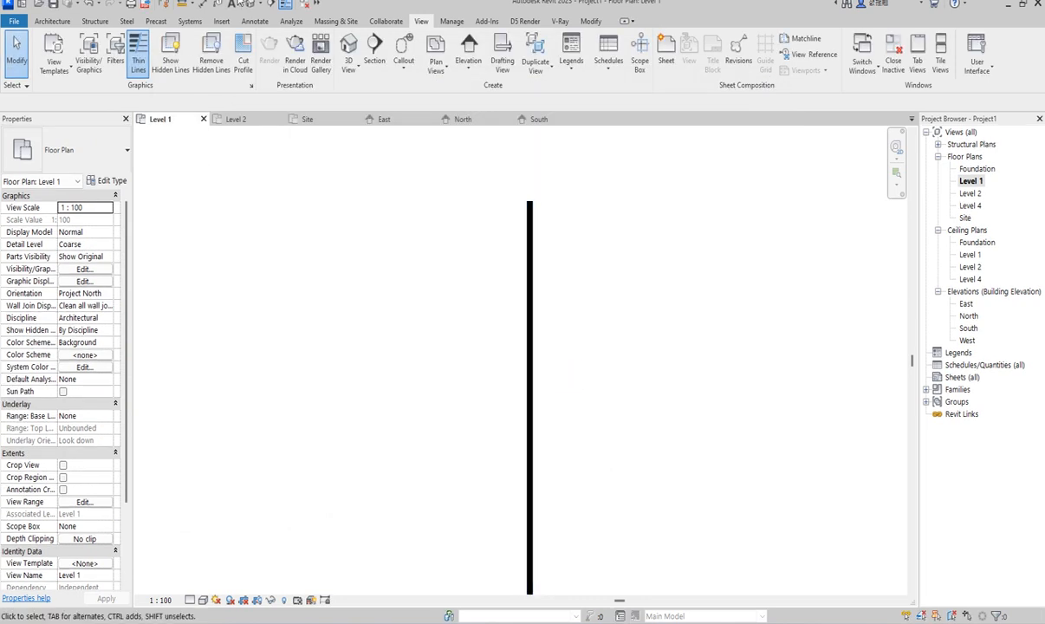
{"action": "left_click", "coordinate": [283, 5]}
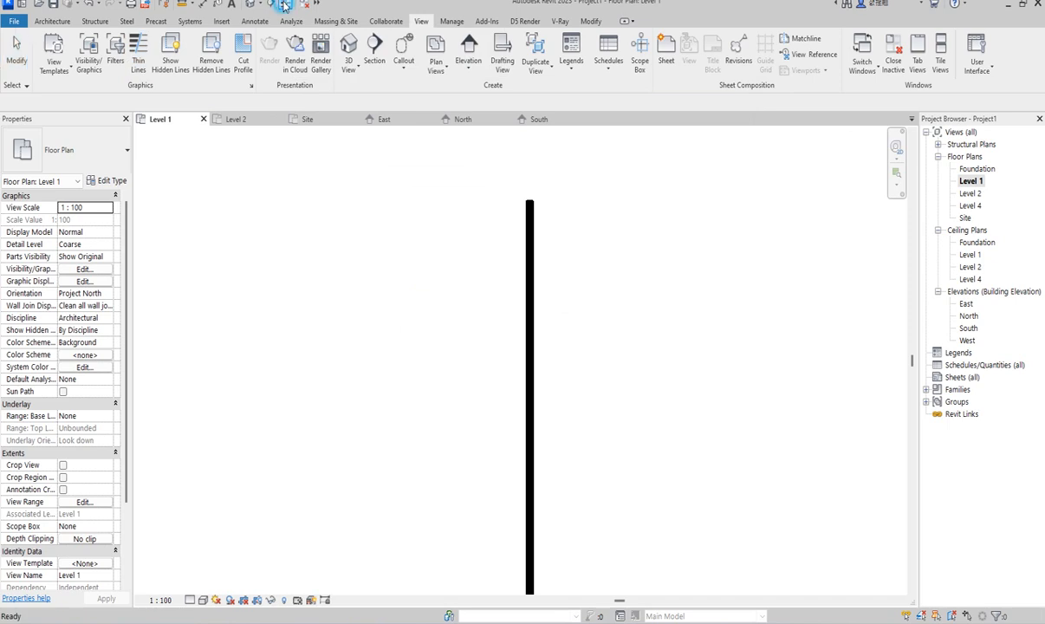
Draw matching walls from the vertical wall's upper end, about 9100 mm left and 13600 mm down, and back to the vertical wall
{"action": "left_click", "coordinate": [528, 232]}
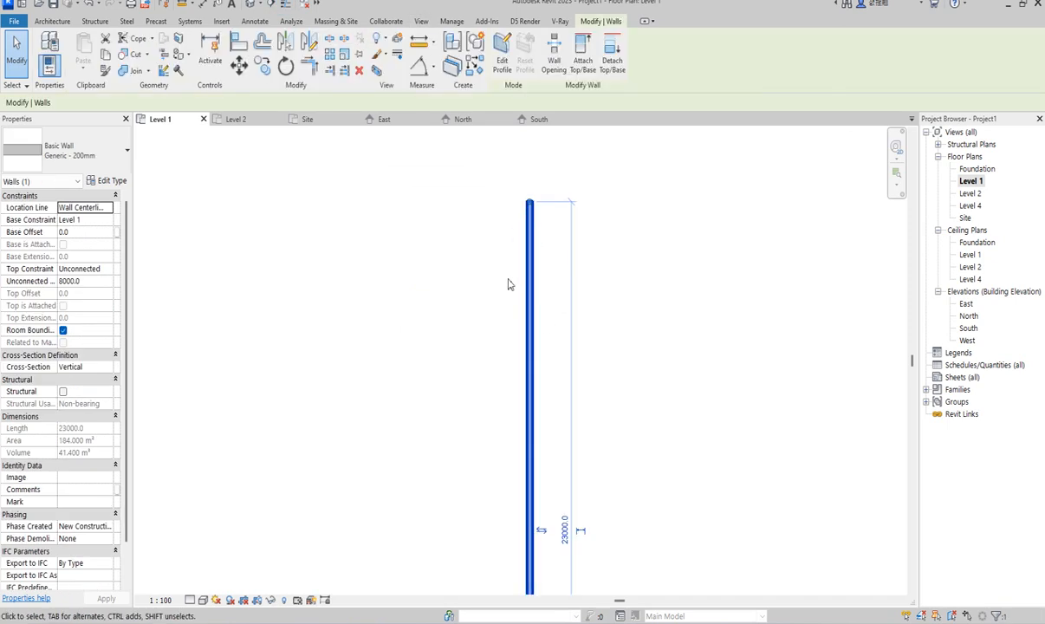
{"action": "left_click", "coordinate": [472, 68]}
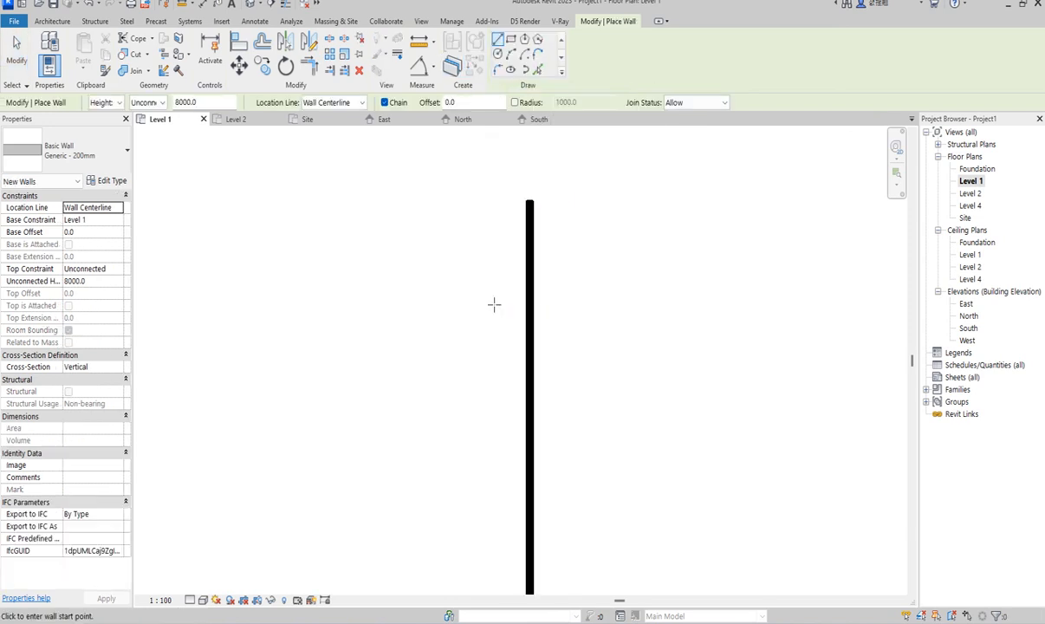
{"action": "left_click", "coordinate": [529, 203]}
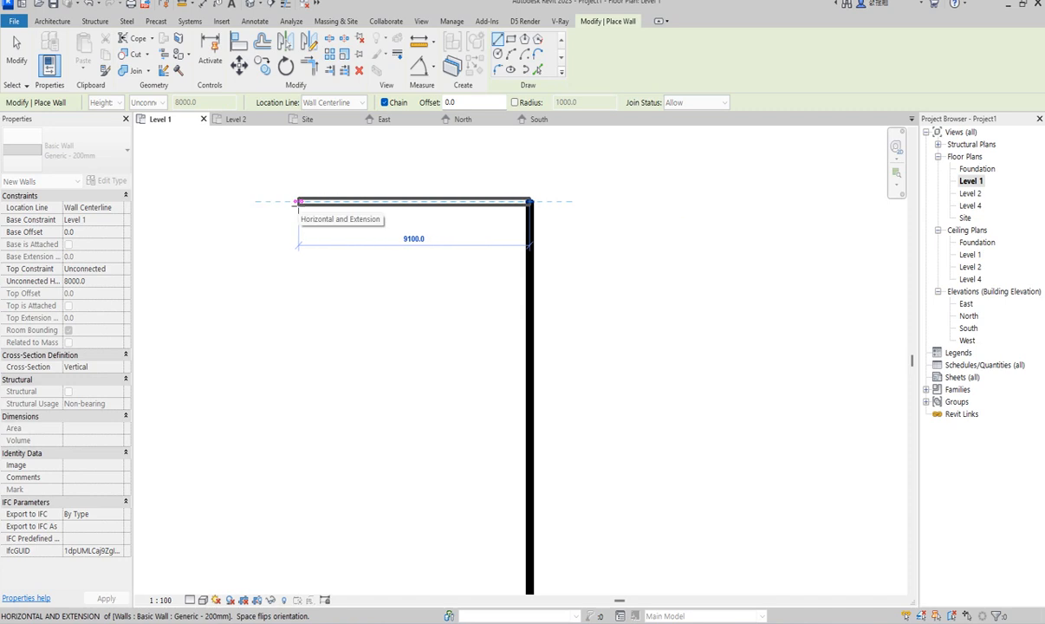
{"action": "left_click", "coordinate": [298, 203]}
{"action": "scroll", "coordinate": [322, 344], "scroll_direction": "down", "scroll_amount": 2}
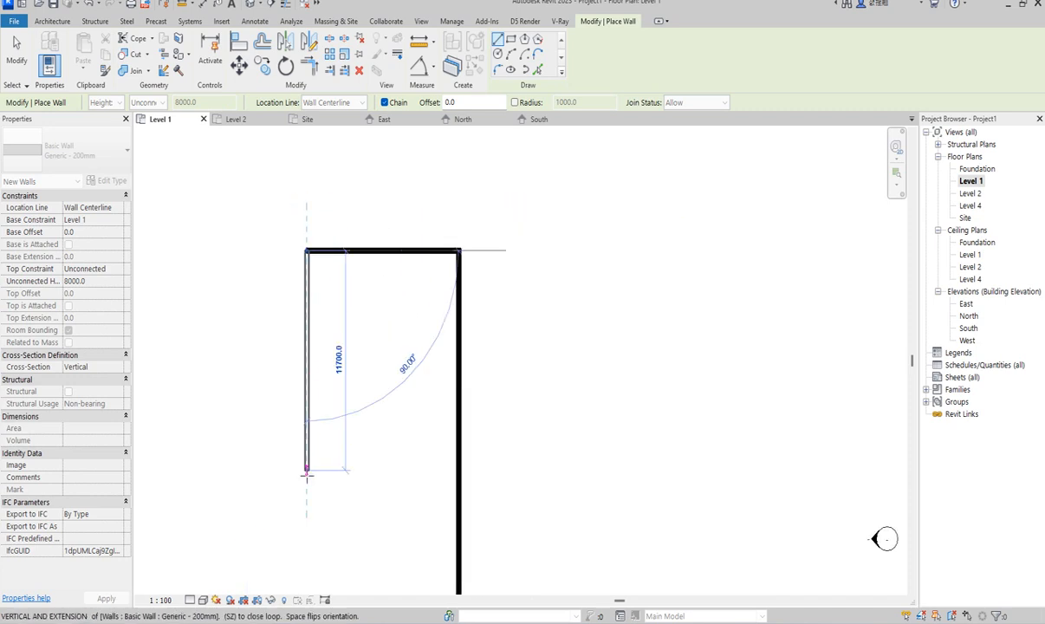
{"action": "left_click", "coordinate": [306, 506]}
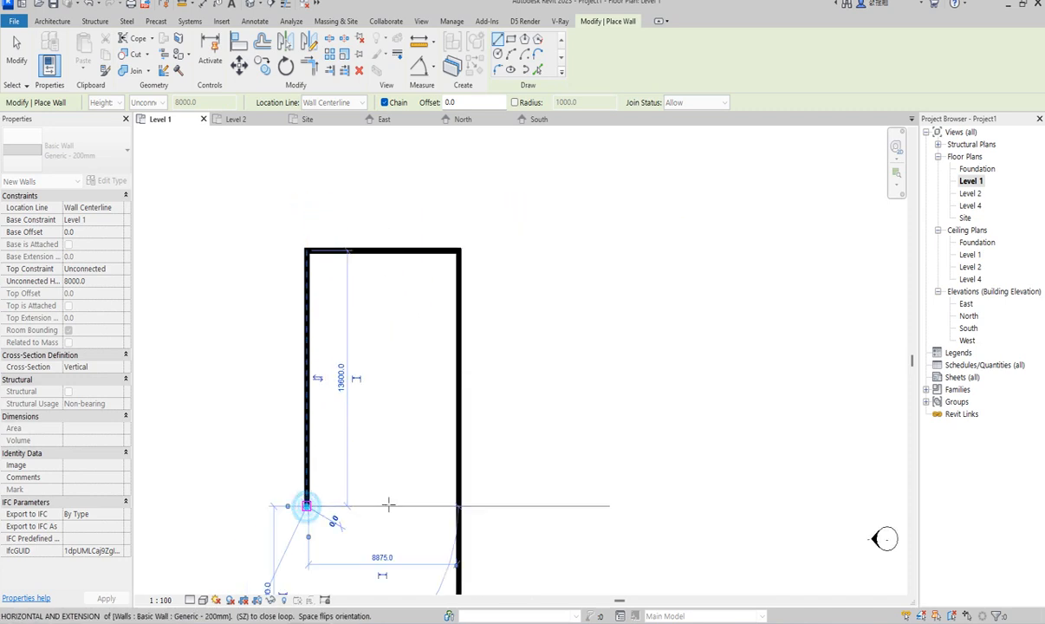
{"action": "left_click", "coordinate": [457, 506]}
{"action": "scroll", "coordinate": [492, 362], "scroll_direction": "down", "scroll_amount": 3}
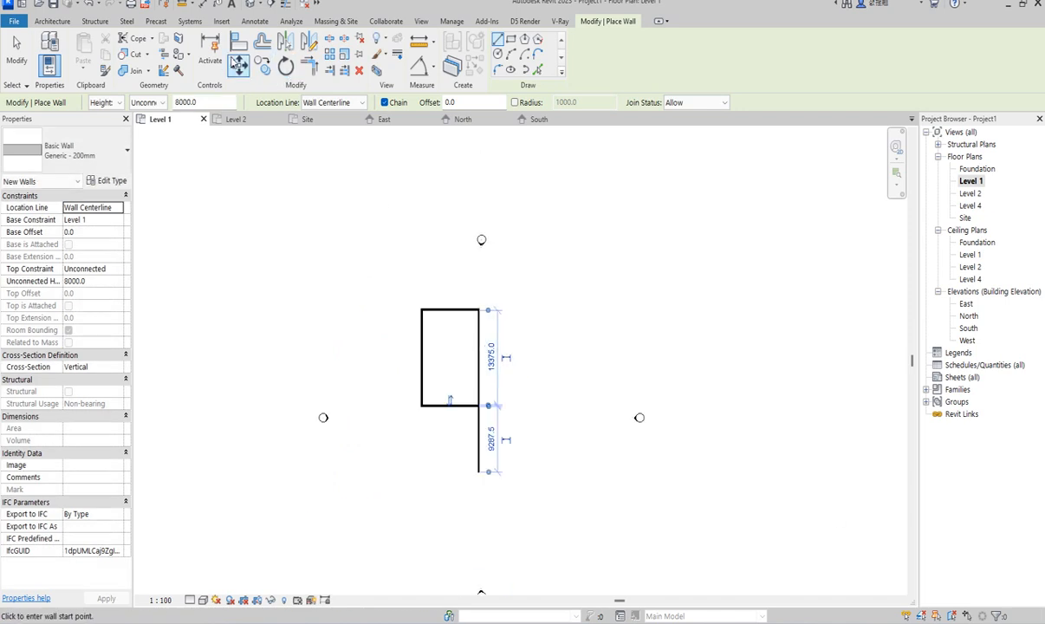
Trim the vertical wall to a corner with the lower horizontal wall, removing the part that extends below the rectangle
{"action": "key", "text": "Escape"}
{"action": "key", "text": "Escape"}
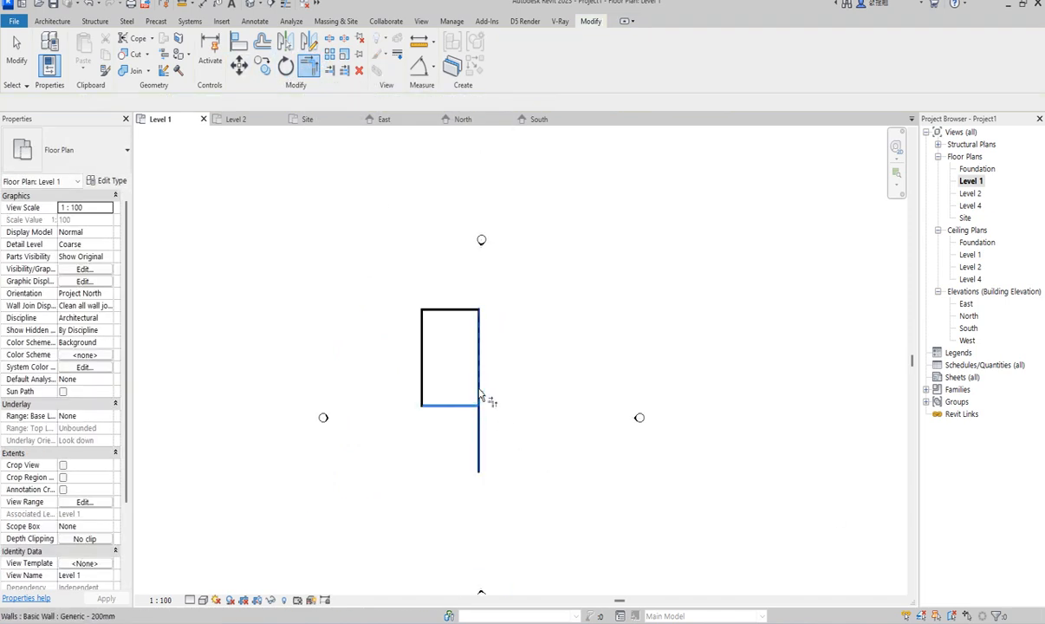
{"action": "scroll", "coordinate": [482, 356], "scroll_direction": "up", "scroll_amount": 2}
{"action": "right_click", "coordinate": [516, 334]}
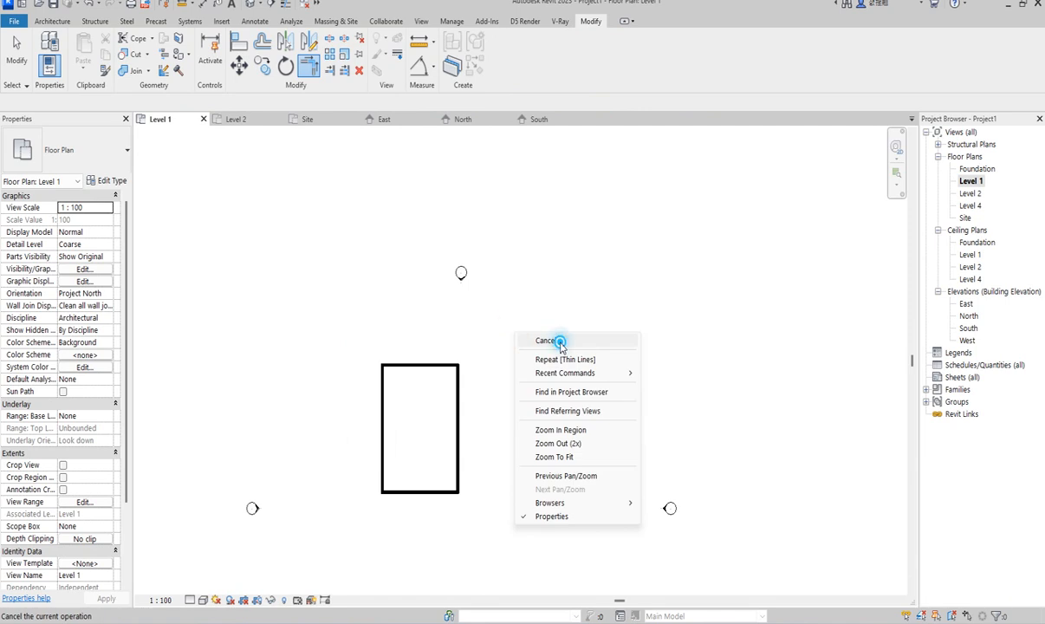
{"action": "left_click", "coordinate": [559, 341]}
Draw a matching 9100 mm horizontal wall across the rectangle between the midpoints of its two side walls
{"action": "scroll", "coordinate": [447, 451], "scroll_direction": "up", "scroll_amount": 2}
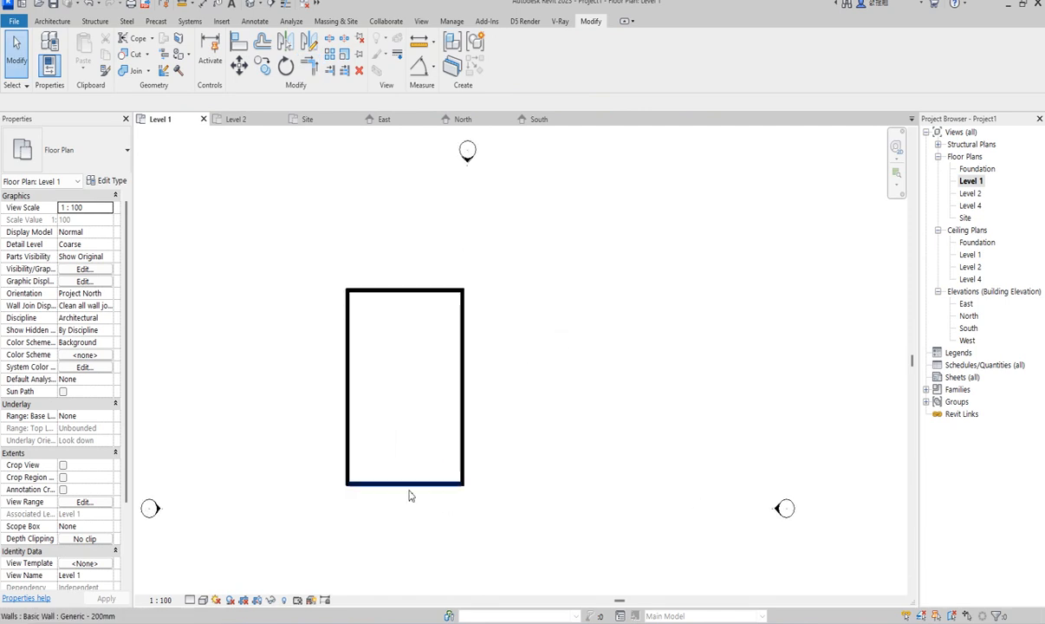
{"action": "left_click", "coordinate": [463, 401]}
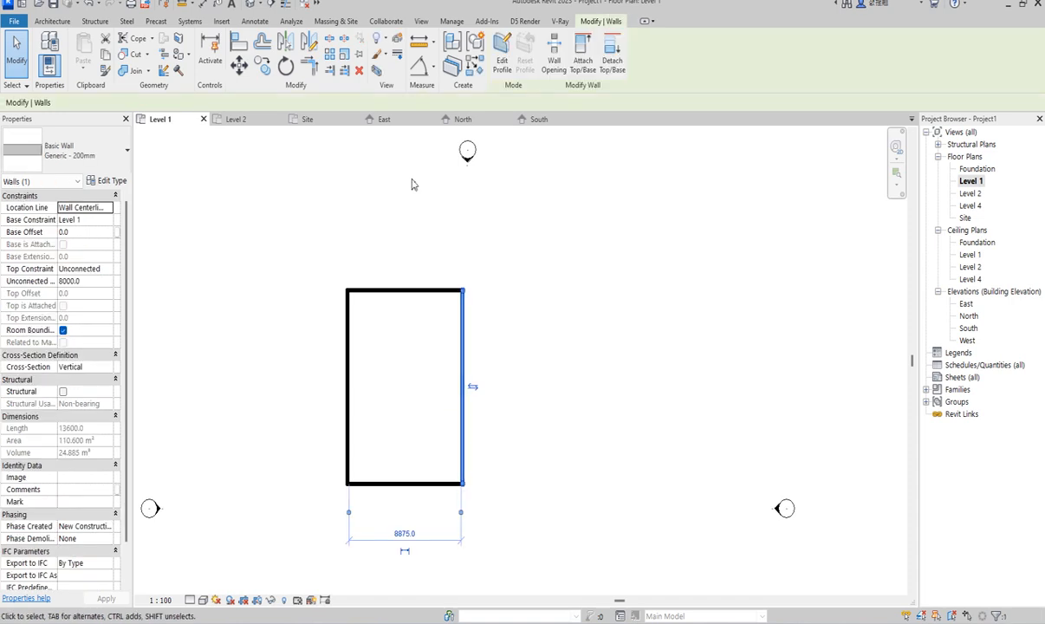
{"action": "left_click", "coordinate": [475, 68]}
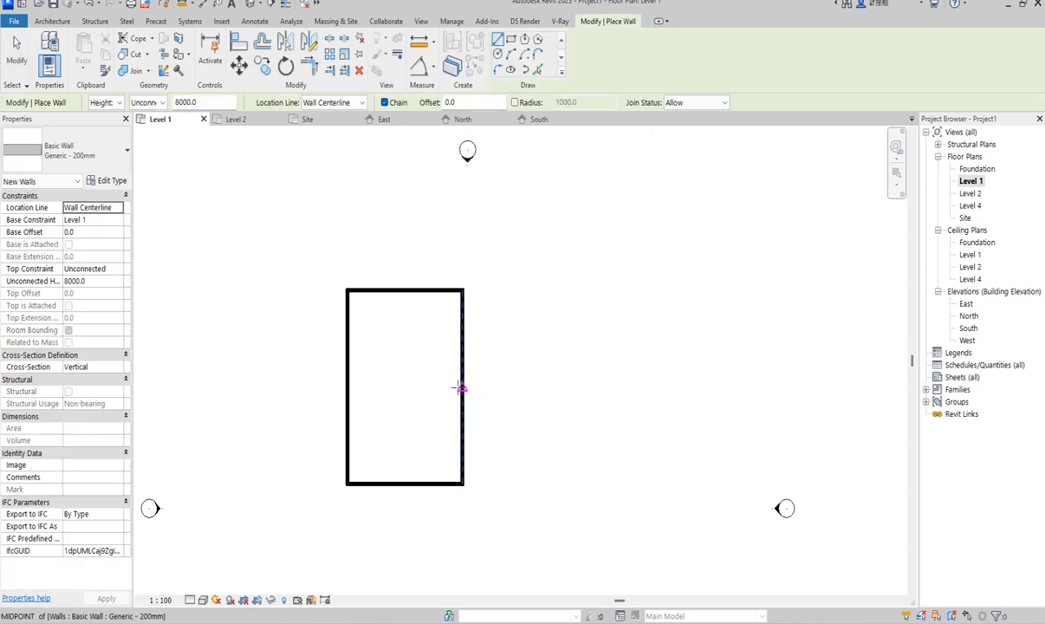
{"action": "left_click", "coordinate": [460, 387]}
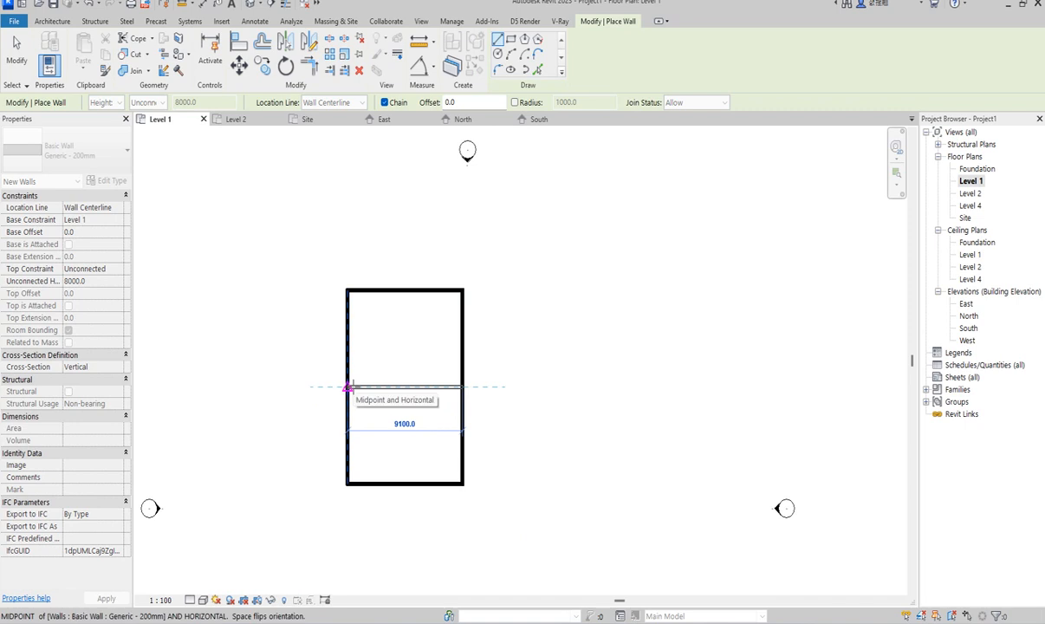
{"action": "left_click", "coordinate": [347, 387]}
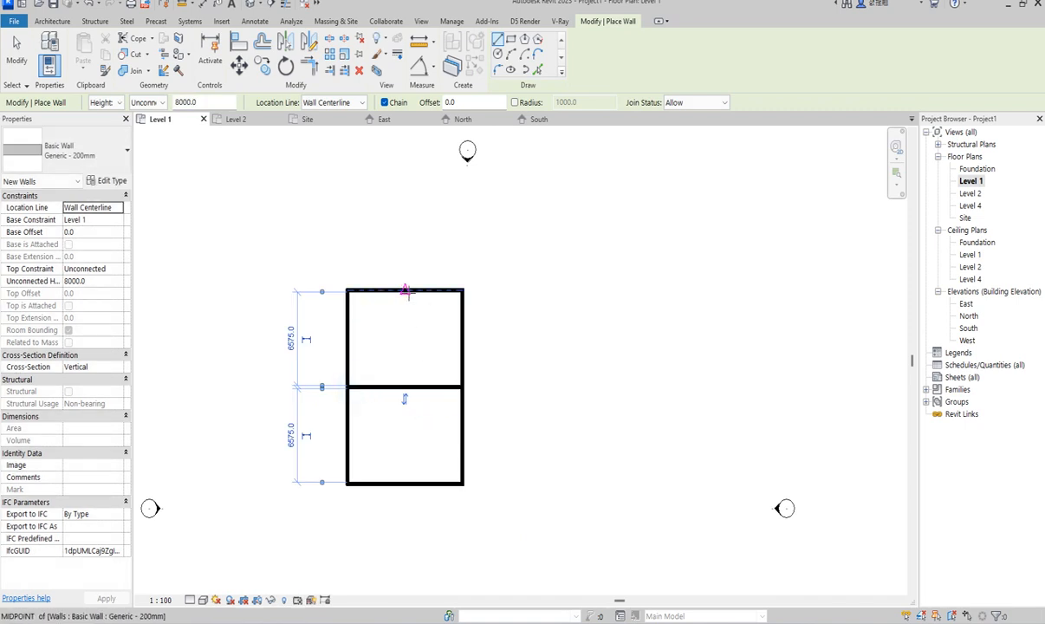
Draw a vertical wall from the top wall's midpoint down to the middle horizontal wall
{"action": "left_click", "coordinate": [404, 290]}
{"action": "left_click", "coordinate": [406, 390]}
{"action": "key", "text": "Escape"}
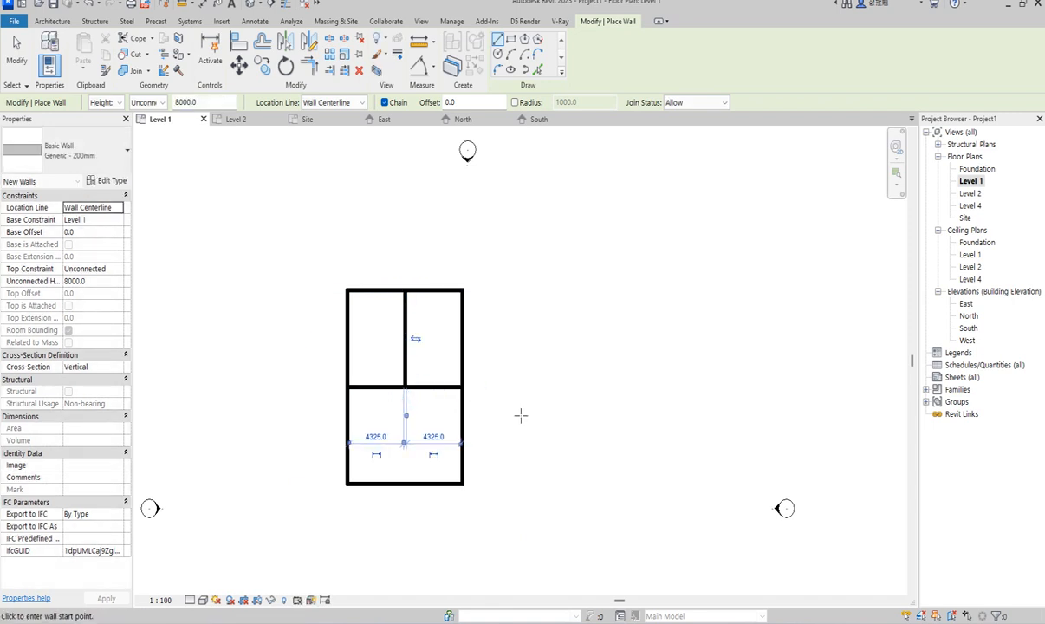
Draw a horizontal wall in two segments across both upper rooms, about 2188 mm clear below the top wall
{"action": "scroll", "coordinate": [420, 324], "scroll_direction": "up", "scroll_amount": 2}
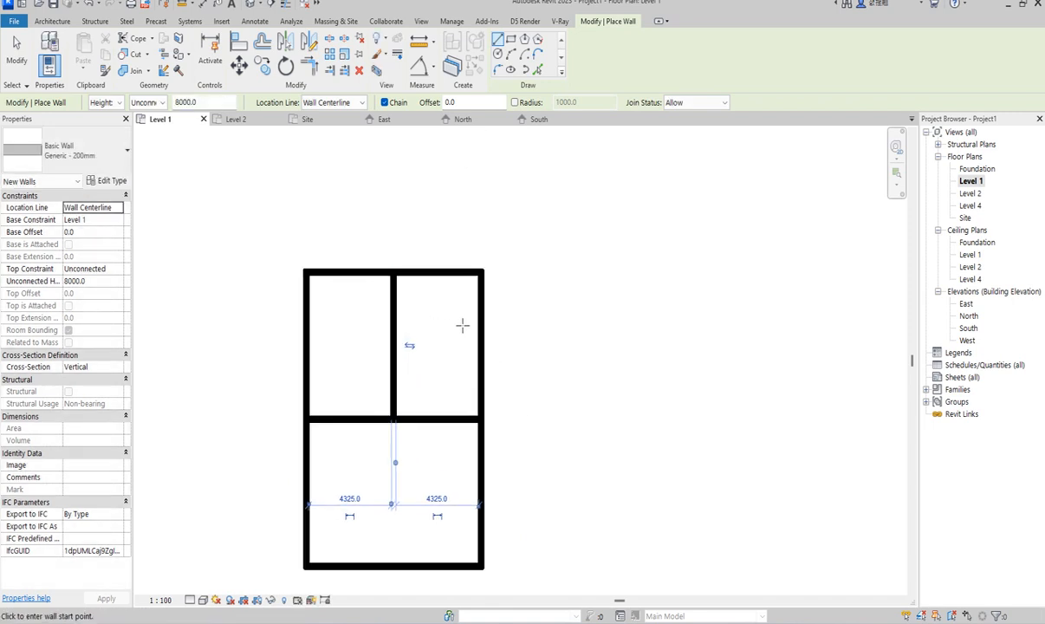
{"action": "left_click", "coordinate": [481, 324]}
{"action": "left_click", "coordinate": [395, 324]}
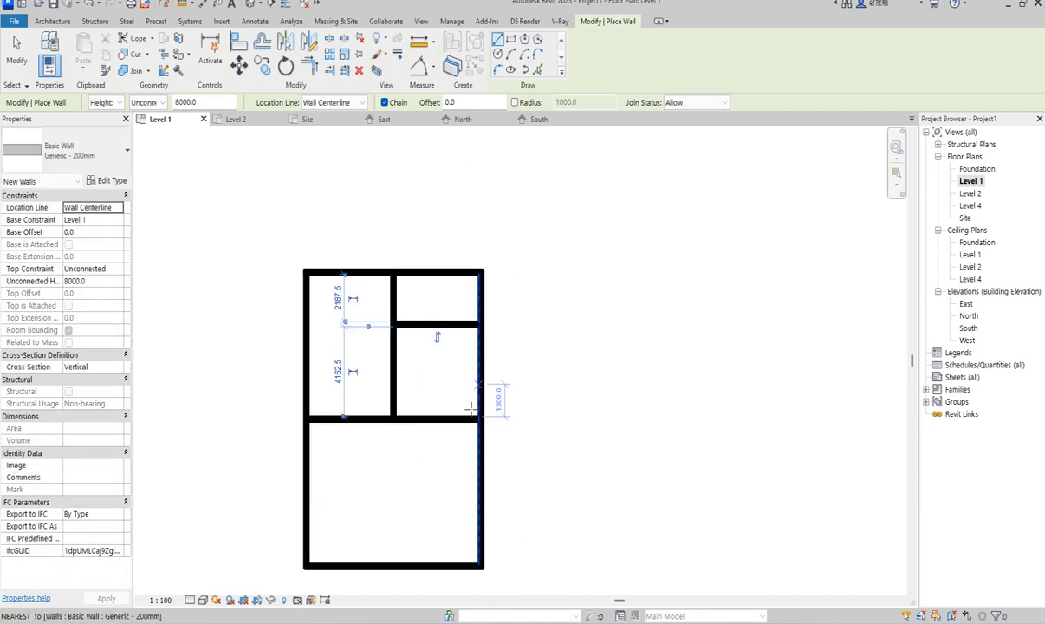
{"action": "key", "text": "Escape"}
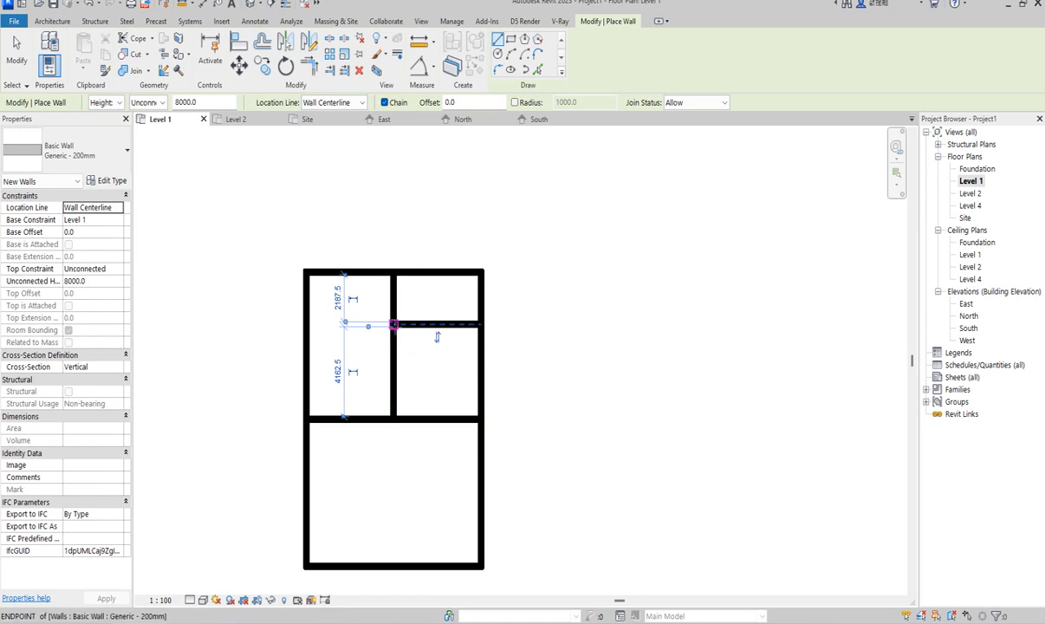
{"action": "left_click", "coordinate": [395, 325]}
{"action": "left_click", "coordinate": [305, 324]}
Draw a horizontal wall between the side walls in the lower half, about 1888 mm clear above the bottom wall
{"action": "scroll", "coordinate": [410, 312], "scroll_direction": "down", "scroll_amount": 3}
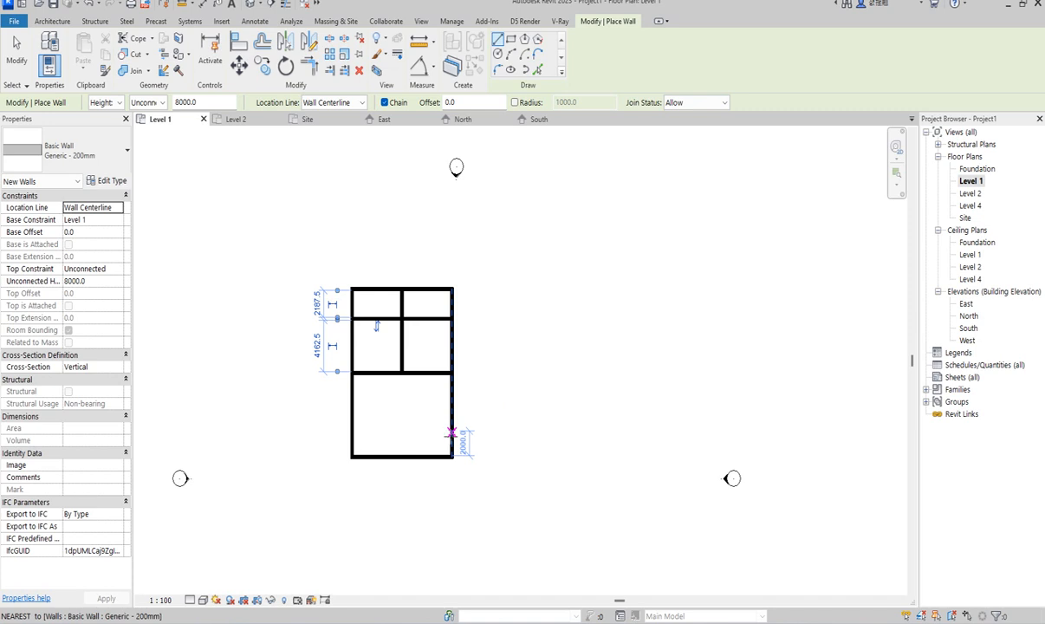
{"action": "left_click", "coordinate": [452, 433]}
{"action": "left_click", "coordinate": [356, 435]}
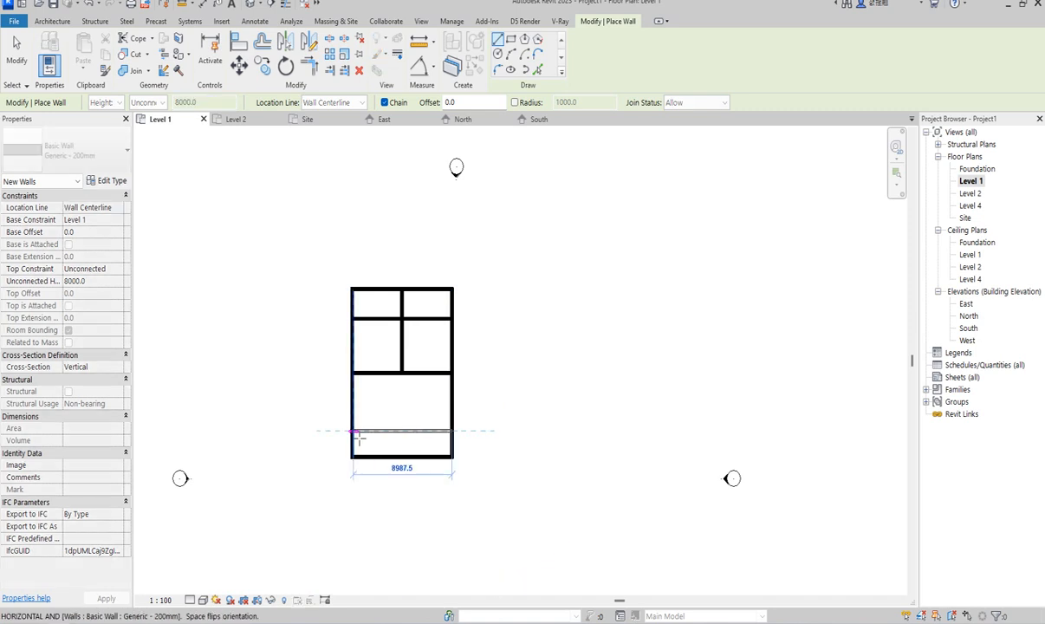
{"action": "scroll", "coordinate": [400, 439], "scroll_direction": "up", "scroll_amount": 2}
{"action": "left_click", "coordinate": [401, 430]}
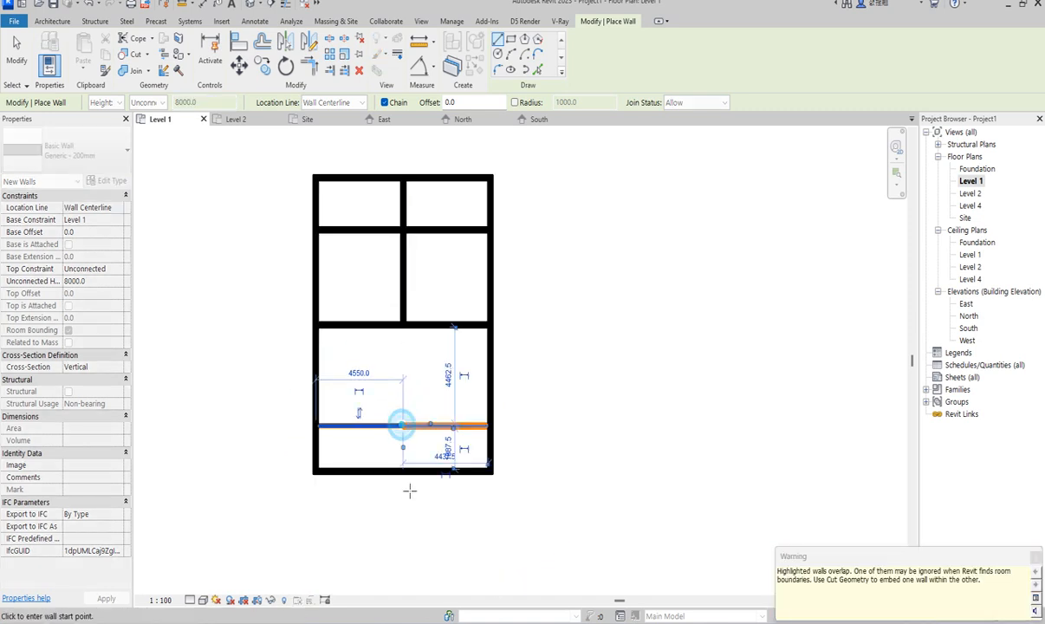
{"action": "key", "text": "Escape"}
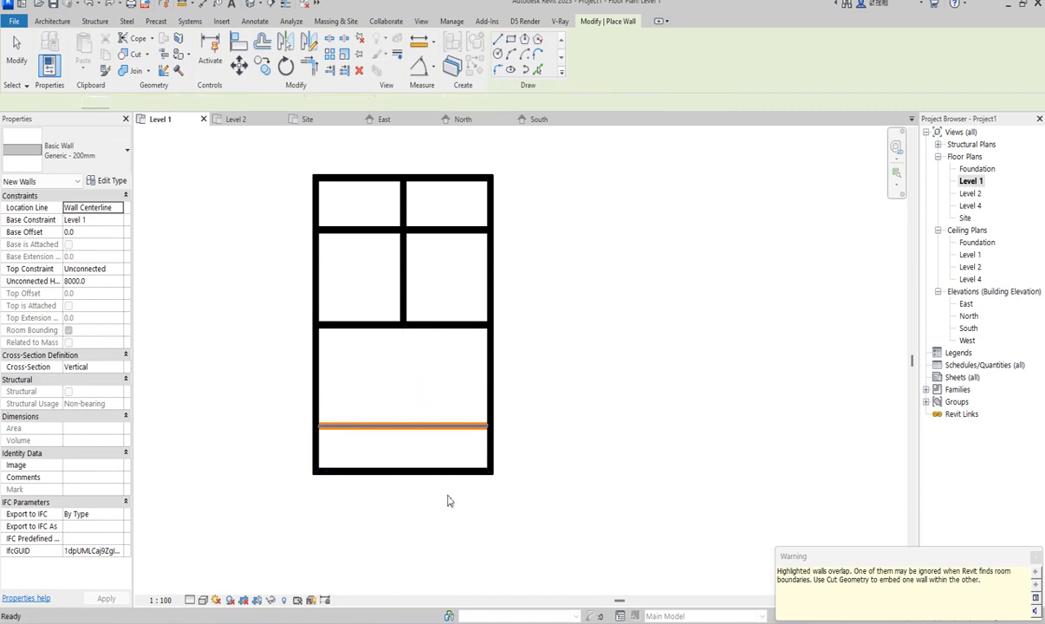
{"action": "key", "text": "Escape"}
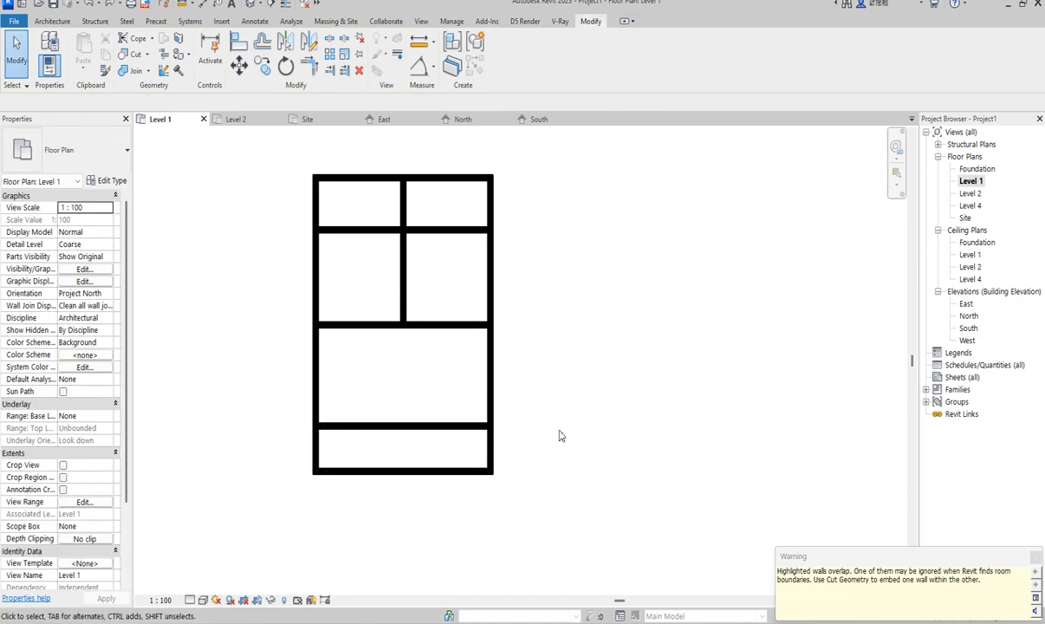
Draw a matching short vertical wall from the lowest interior wall's midpoint to the bottom wall
{"action": "left_click", "coordinate": [380, 426]}
{"action": "left_click", "coordinate": [451, 63]}
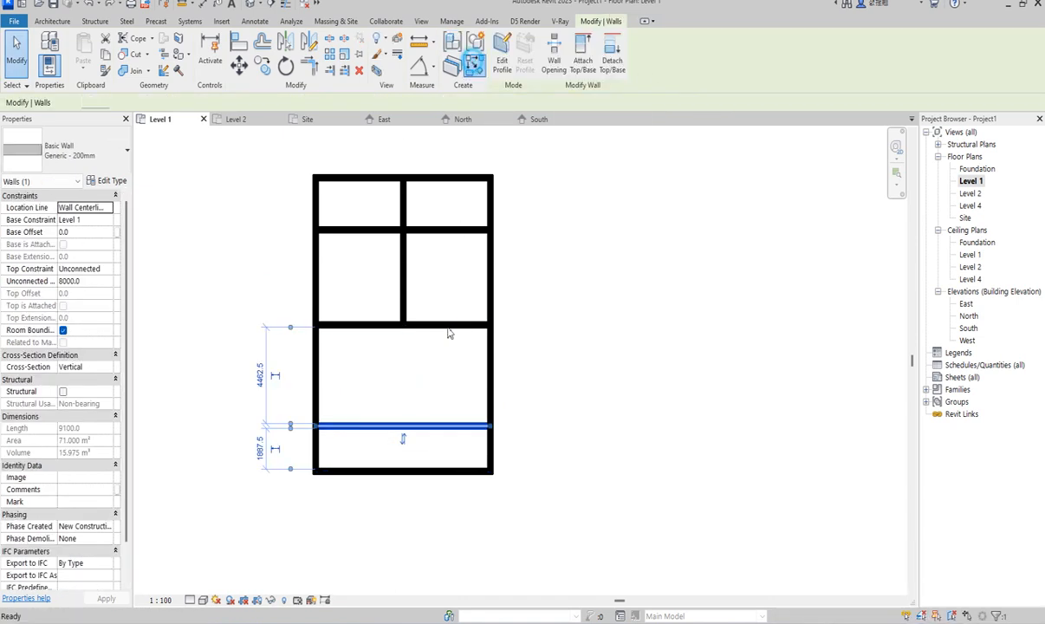
{"action": "left_click", "coordinate": [402, 425]}
{"action": "left_click", "coordinate": [402, 471]}
{"action": "key", "text": "Escape"}
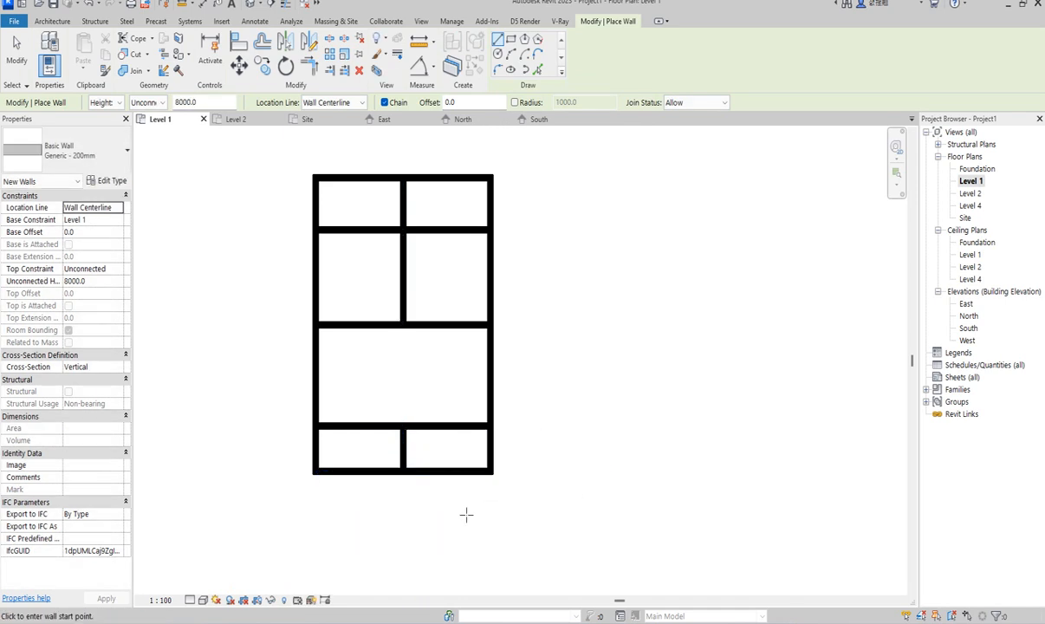
{"action": "scroll", "coordinate": [400, 459], "scroll_direction": "up", "scroll_amount": 2}
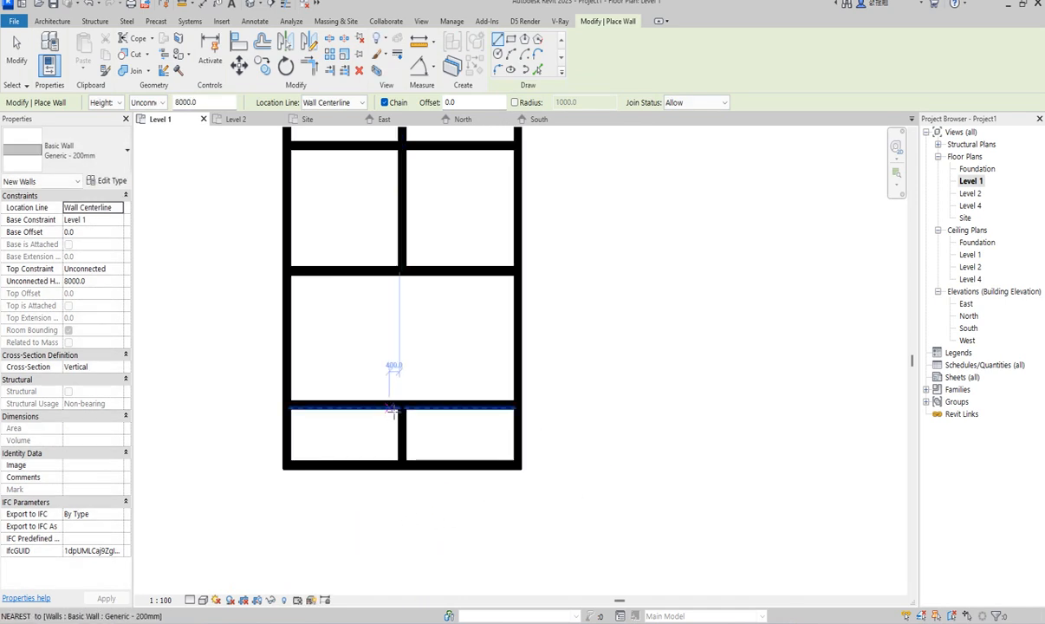
{"action": "right_click", "coordinate": [453, 433]}
{"action": "left_click", "coordinate": [486, 233]}
Start an Aligned dimension and set it to reference Wall faces
{"action": "scroll", "coordinate": [464, 414], "scroll_direction": "down", "scroll_amount": 2}
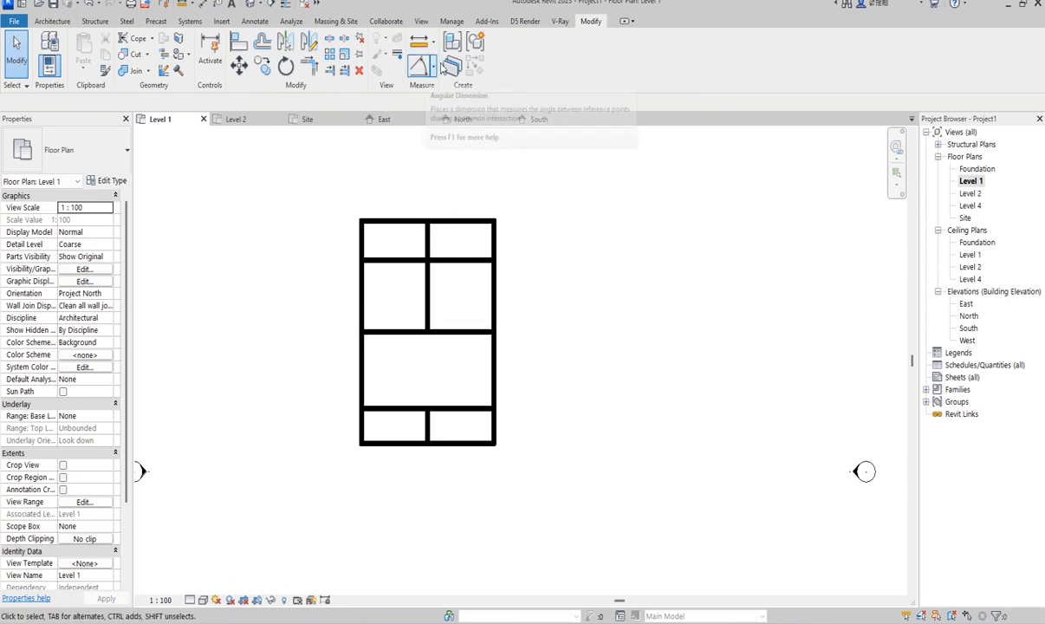
{"action": "left_click", "coordinate": [428, 67]}
{"action": "left_click", "coordinate": [451, 92]}
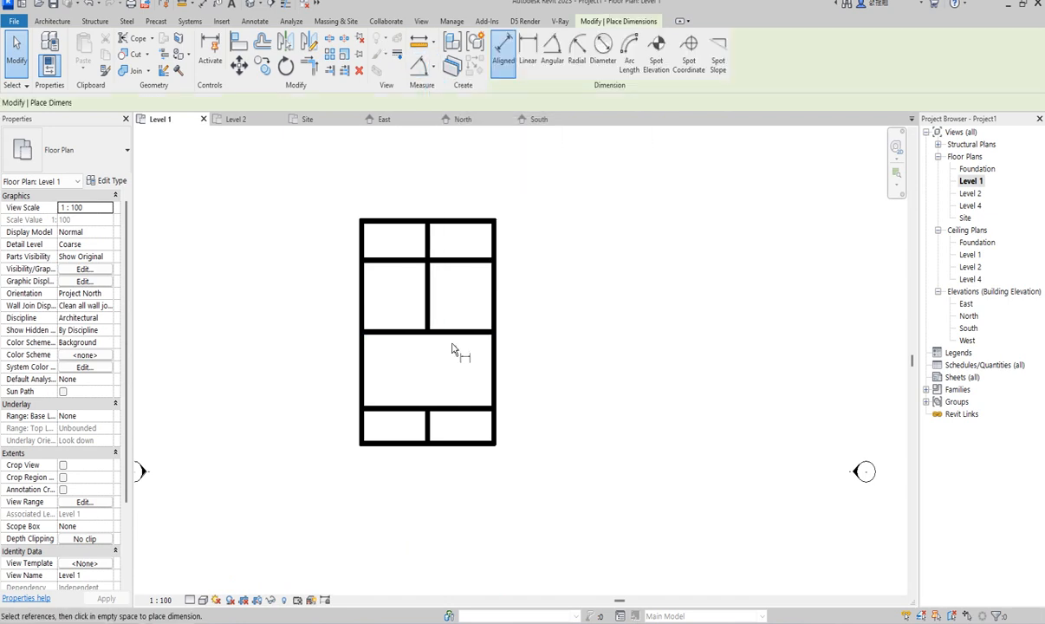
{"action": "left_click", "coordinate": [457, 334]}
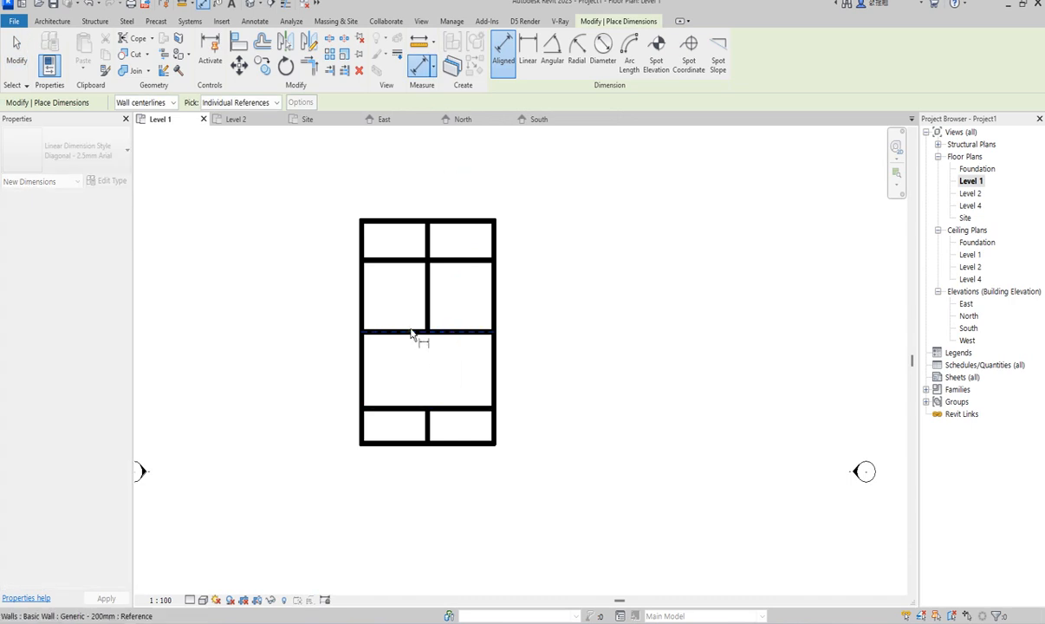
{"action": "scroll", "coordinate": [460, 434], "scroll_direction": "up", "scroll_amount": 2}
{"action": "right_click", "coordinate": [441, 342]}
{"action": "left_click", "coordinate": [467, 351]}
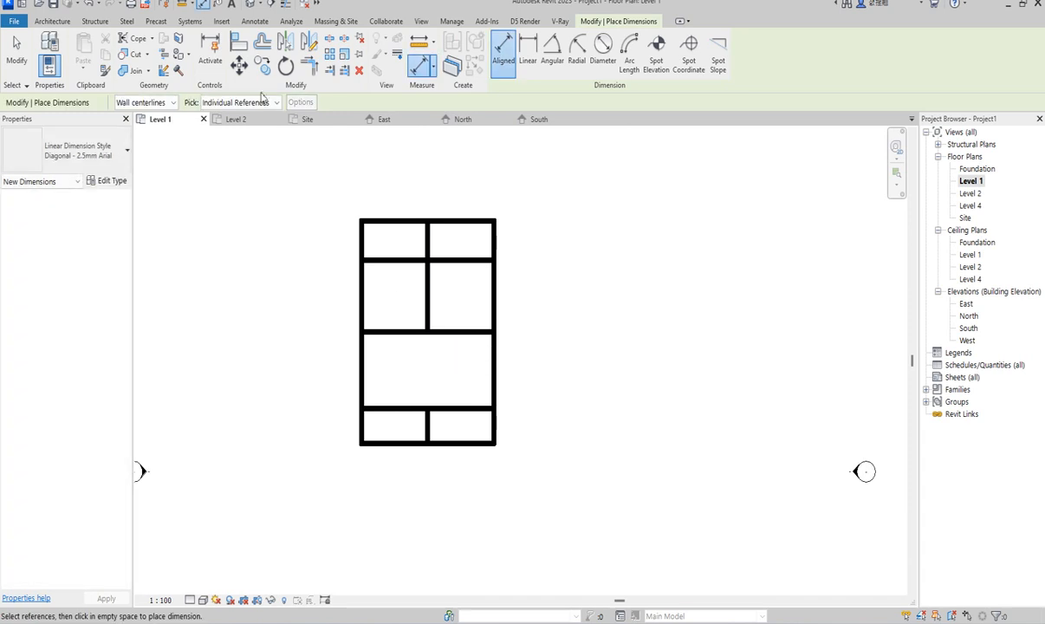
{"action": "left_click", "coordinate": [175, 103]}
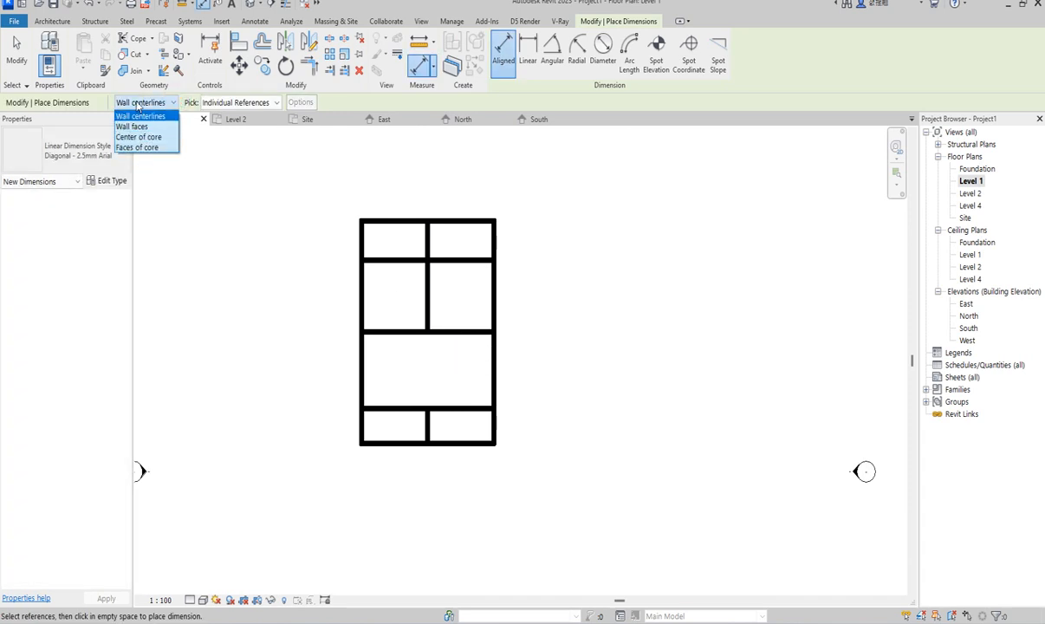
{"action": "left_click", "coordinate": [140, 126]}
Dimension the clear vertical distances of the full-width room and of the right-hand room directly above it
{"action": "scroll", "coordinate": [449, 337], "scroll_direction": "up", "scroll_amount": 2}
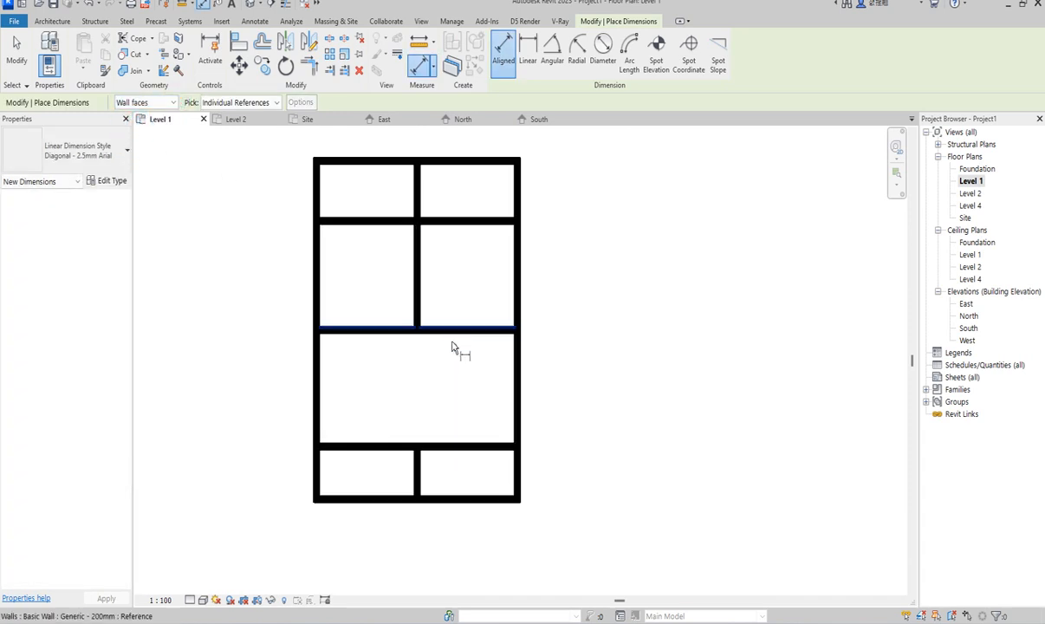
{"action": "left_click", "coordinate": [458, 440]}
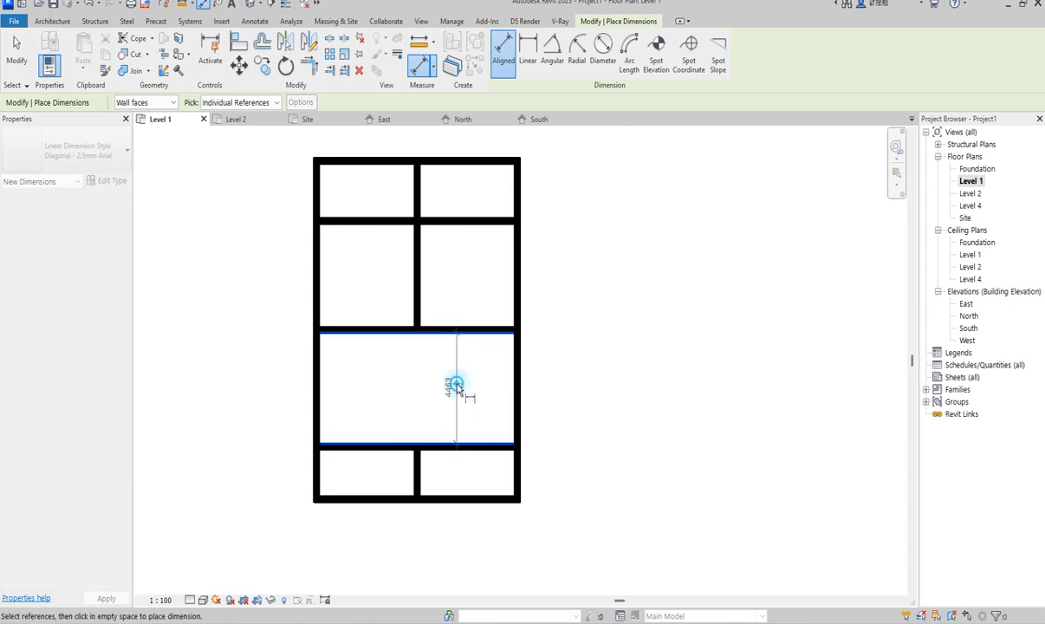
{"action": "left_click", "coordinate": [457, 386]}
{"action": "left_click", "coordinate": [446, 224]}
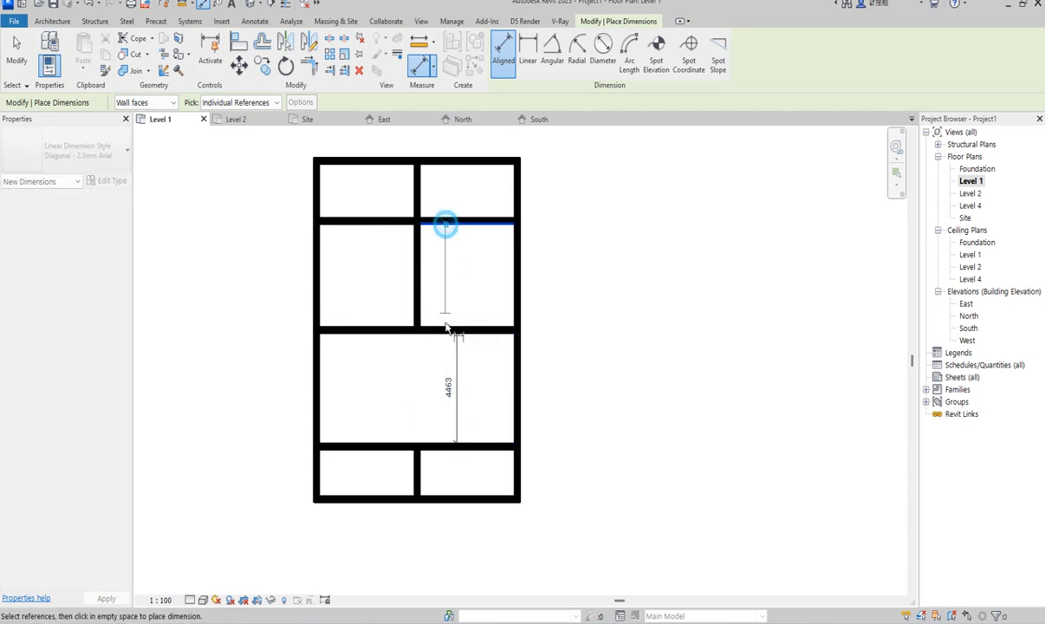
{"action": "left_click", "coordinate": [445, 328]}
{"action": "left_click", "coordinate": [457, 279]}
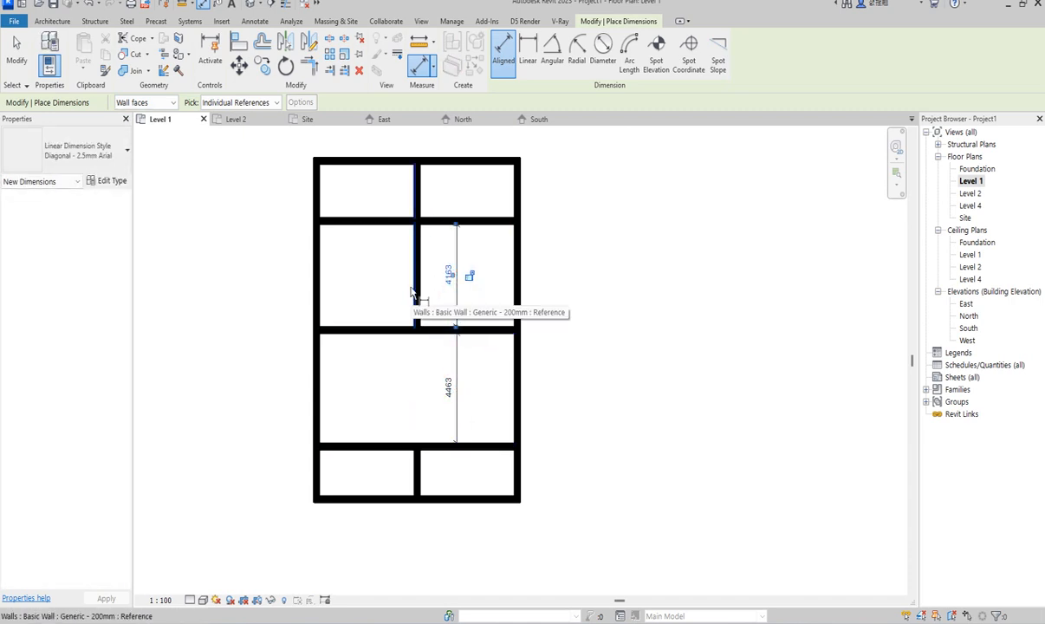
Dimension the clear width of the left room above the middle wall and the clear vertical distance of the top-left room
{"action": "left_click", "coordinate": [416, 284]}
{"action": "left_click", "coordinate": [320, 295]}
{"action": "left_click", "coordinate": [354, 283]}
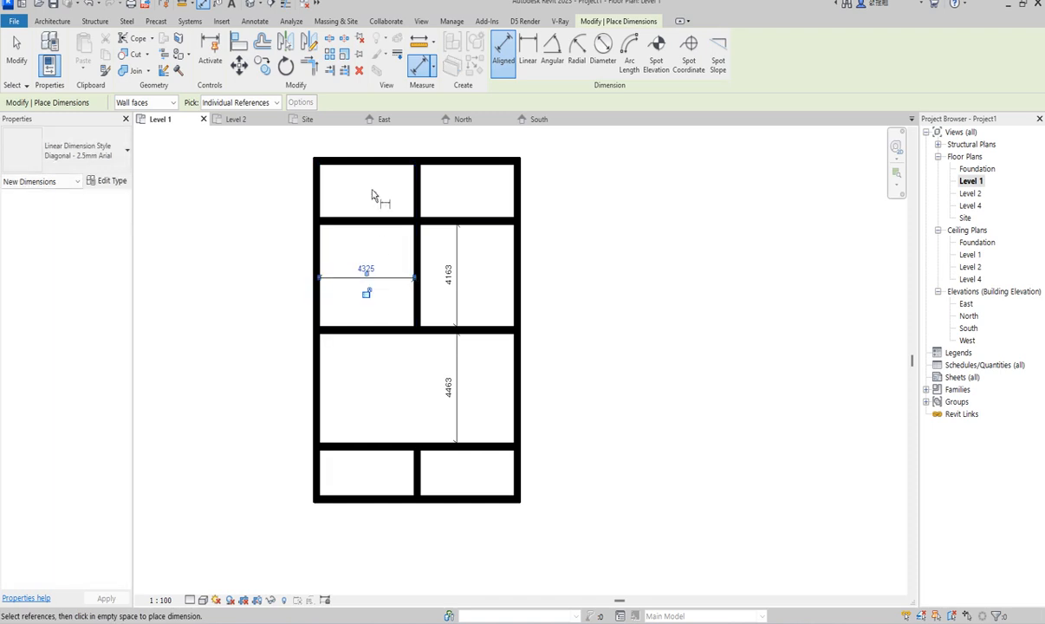
{"action": "left_click", "coordinate": [373, 219]}
{"action": "left_click", "coordinate": [372, 163]}
{"action": "left_click", "coordinate": [371, 186]}
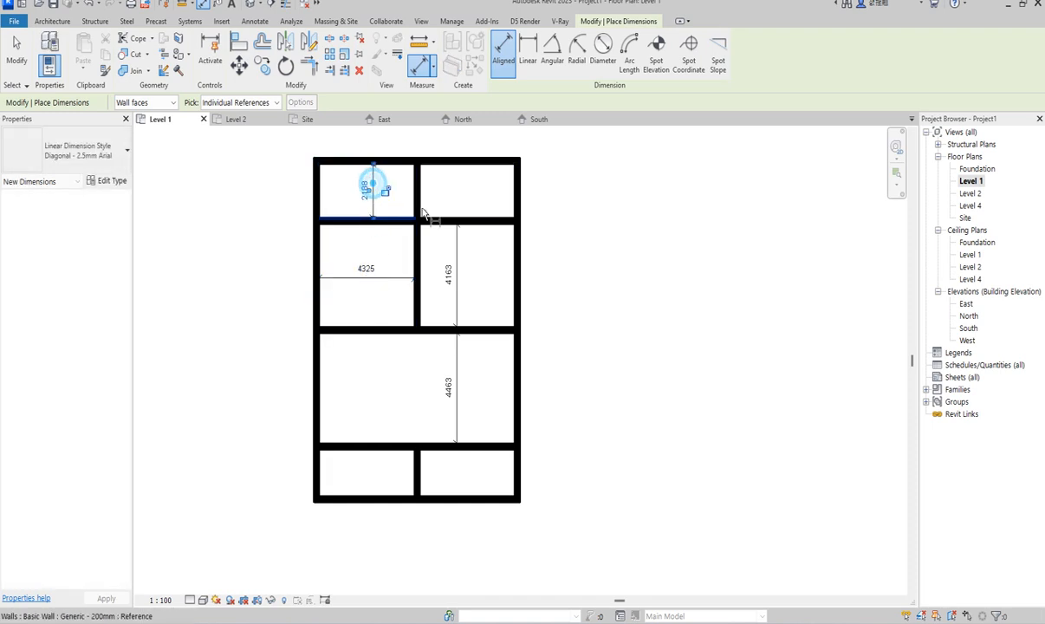
{"action": "scroll", "coordinate": [454, 210], "scroll_direction": "down", "scroll_amount": 2}
{"action": "right_click", "coordinate": [559, 220]}
{"action": "left_click", "coordinate": [589, 233]}
{"action": "right_click", "coordinate": [491, 204]}
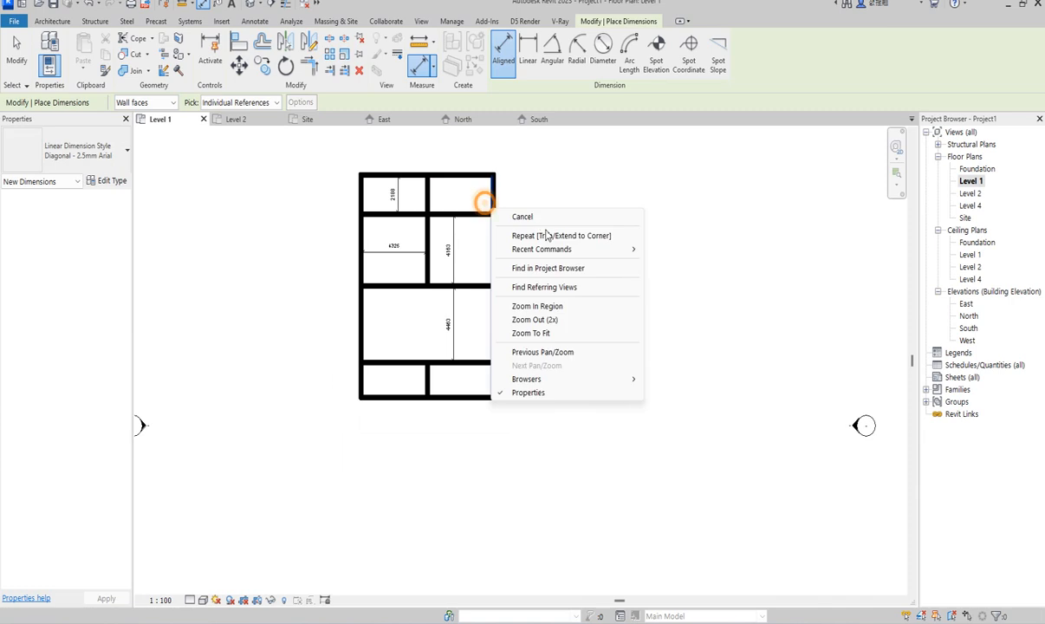
{"action": "left_click", "coordinate": [534, 214]}
Move the wall below the top-left room by setting its clear distance from the top wall to 1400 mm
{"action": "scroll", "coordinate": [400, 208], "scroll_direction": "up", "scroll_amount": 2}
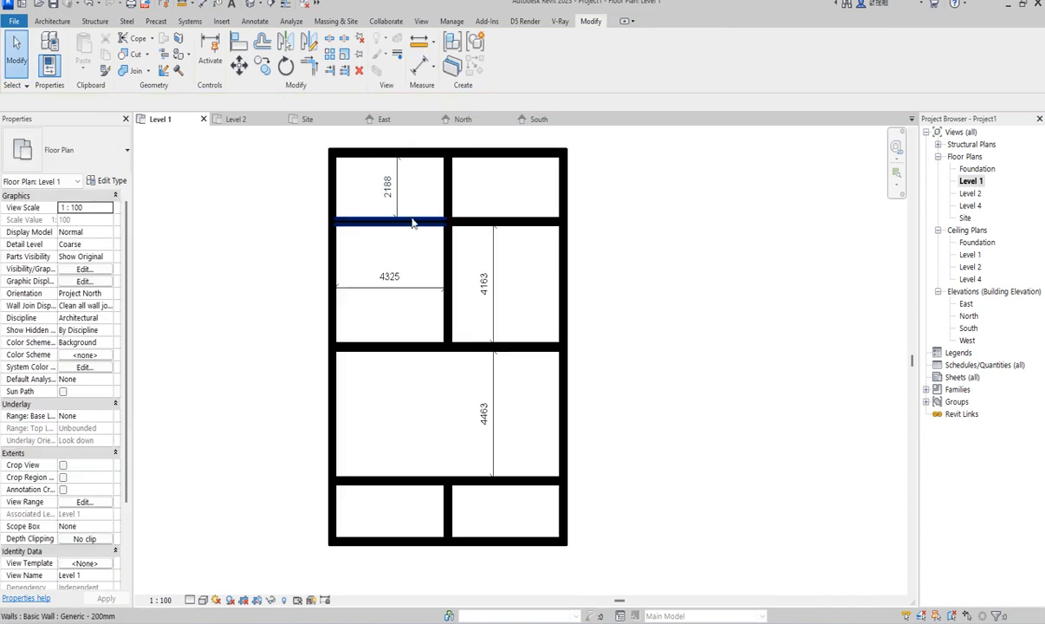
{"action": "left_click", "coordinate": [409, 221]}
{"action": "scroll", "coordinate": [391, 186], "scroll_direction": "up", "scroll_amount": 2}
{"action": "scroll", "coordinate": [402, 290], "scroll_direction": "down", "scroll_amount": 2}
{"action": "left_click", "coordinate": [418, 286]}
{"action": "left_click", "coordinate": [418, 264]}
{"action": "left_click", "coordinate": [392, 227]}
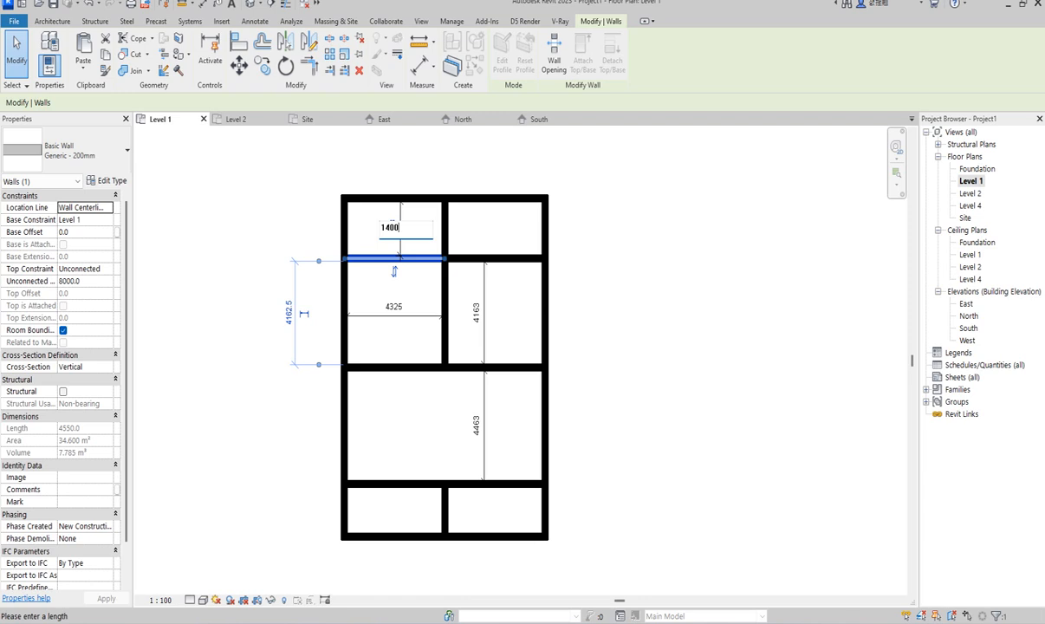
{"action": "key", "text": "Return"}
Align the wall below the top-right room with the repositioned wall segment on its left
{"action": "left_click", "coordinate": [238, 41]}
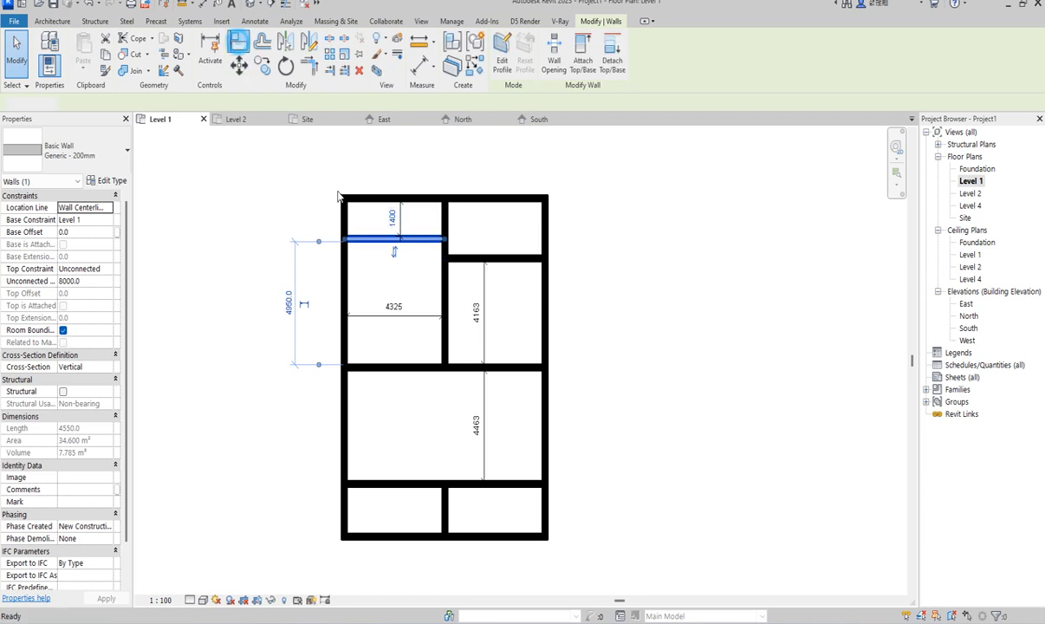
{"action": "left_click", "coordinate": [429, 242]}
{"action": "left_click", "coordinate": [457, 265]}
{"action": "scroll", "coordinate": [459, 267], "scroll_direction": "down", "scroll_amount": 2}
{"action": "right_click", "coordinate": [644, 239]}
{"action": "left_click", "coordinate": [654, 244]}
{"action": "scroll", "coordinate": [398, 264], "scroll_direction": "up", "scroll_amount": 2}
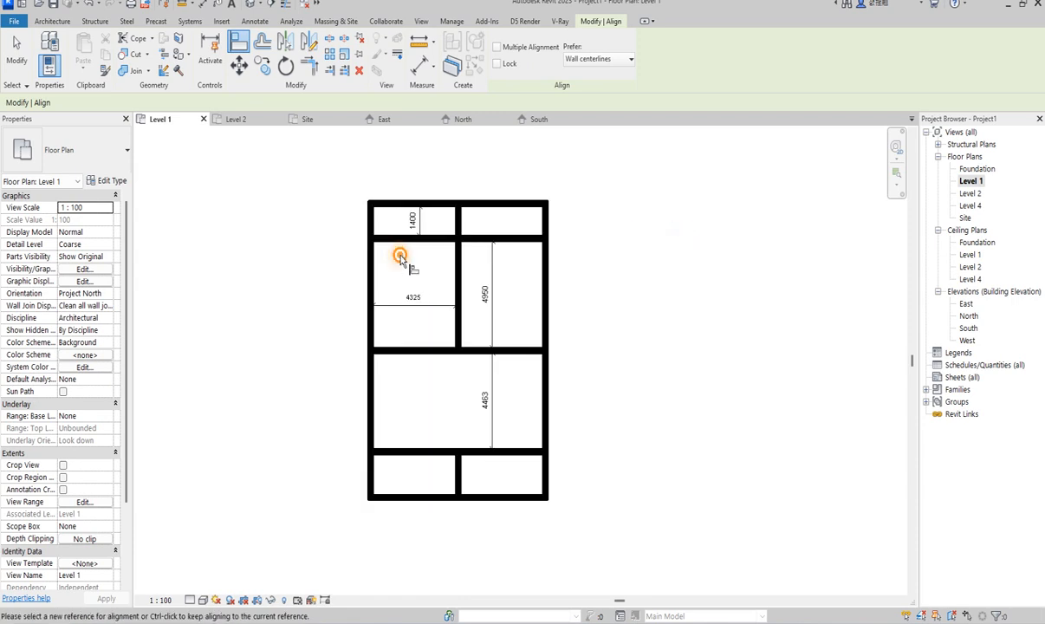
{"action": "right_click", "coordinate": [400, 260]}
{"action": "left_click", "coordinate": [428, 264]}
Shorten the top wall's left end to the central vertical wall and delete the 1400 mm dimension
{"action": "left_click", "coordinate": [418, 207]}
{"action": "left_click_drag", "start_coordinate": [371, 204], "coordinate": [454, 203]}
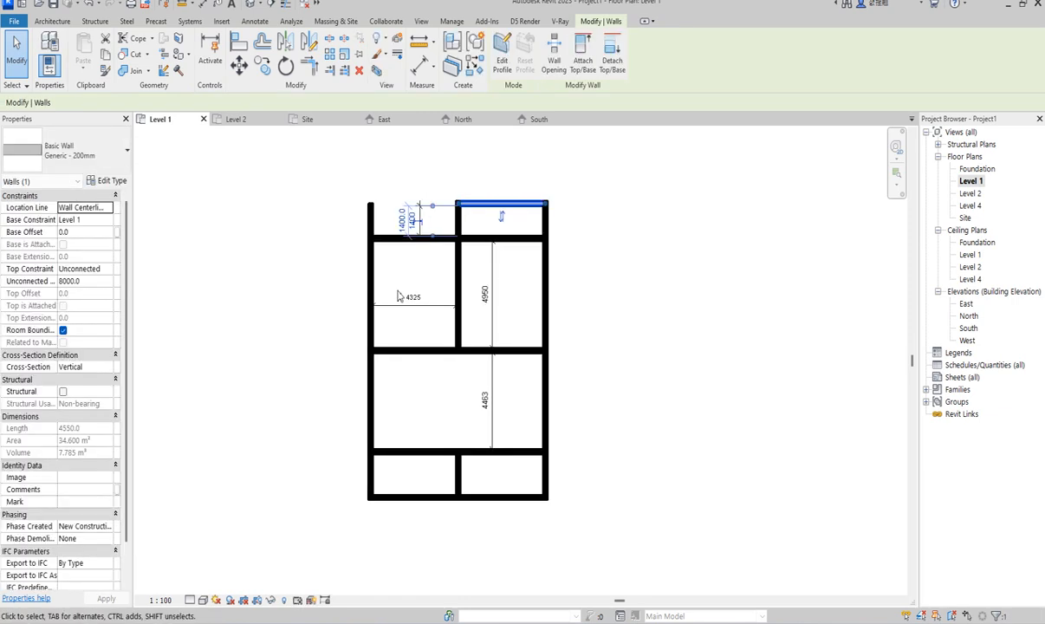
{"action": "left_click", "coordinate": [397, 290]}
{"action": "left_click", "coordinate": [426, 212]}
{"action": "key", "text": "Delete"}
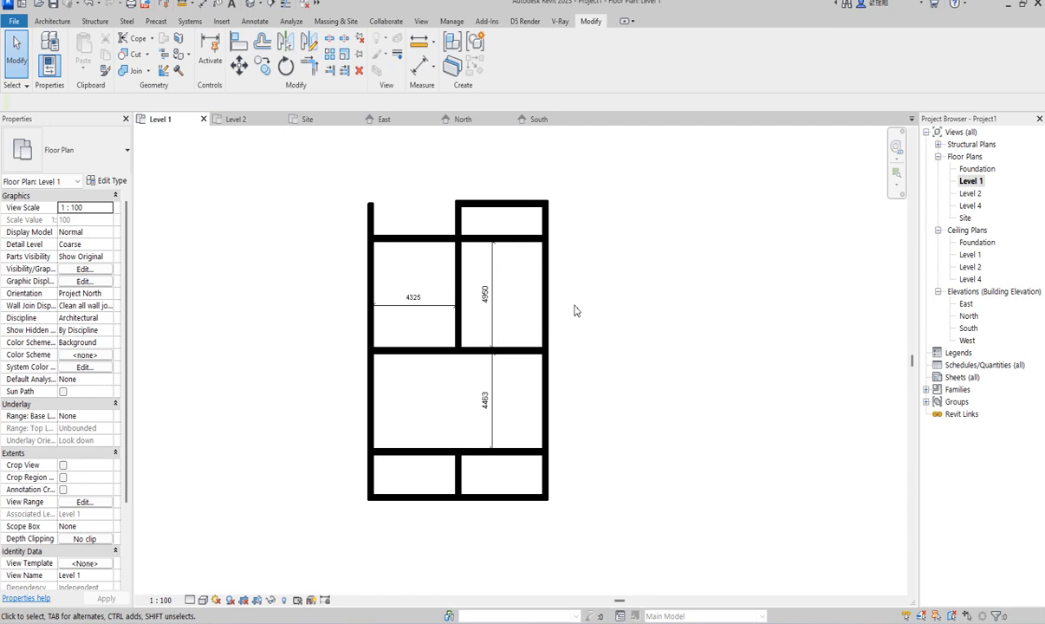
Draw a short vertical wall across the bottom strip, to the right of the existing short central wall
{"action": "scroll", "coordinate": [575, 291], "scroll_direction": "down", "scroll_amount": 2}
{"action": "scroll", "coordinate": [474, 447], "scroll_direction": "up", "scroll_amount": 2}
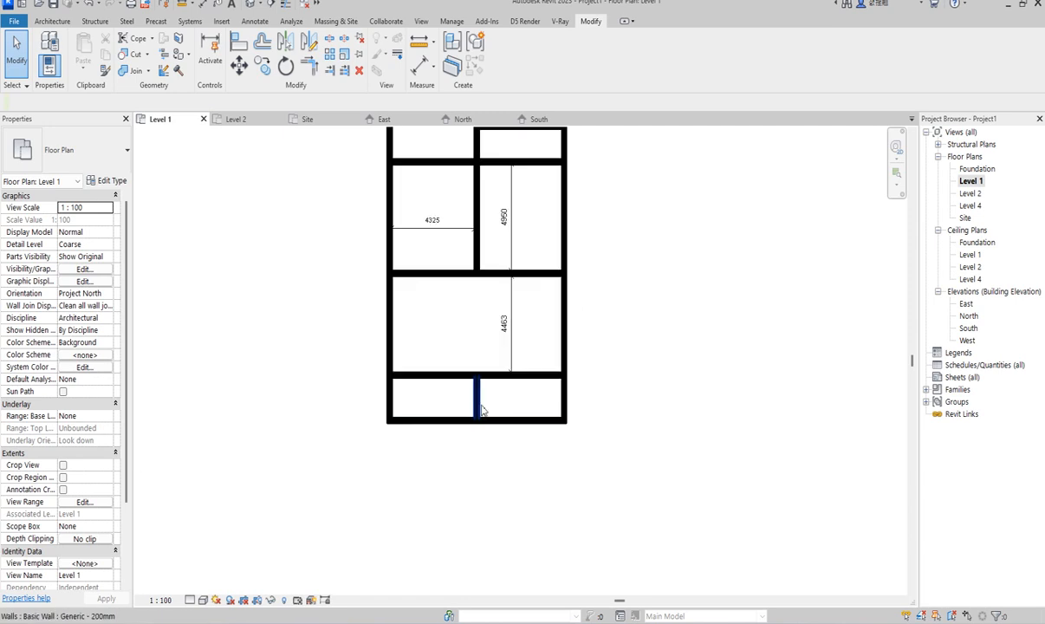
{"action": "scroll", "coordinate": [475, 405], "scroll_direction": "up", "scroll_amount": 1}
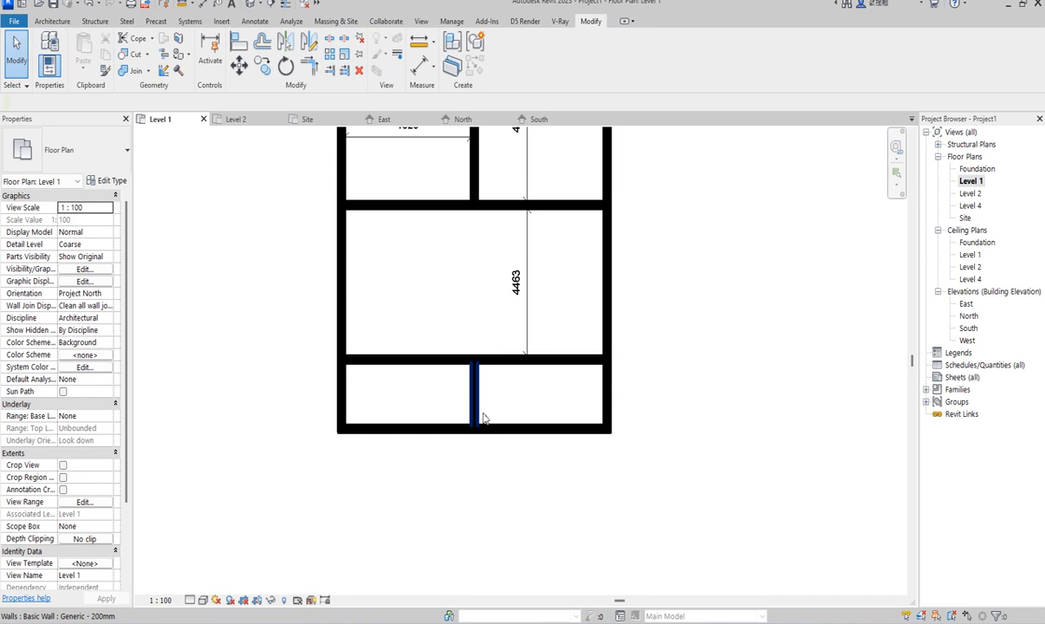
{"action": "left_click", "coordinate": [516, 359]}
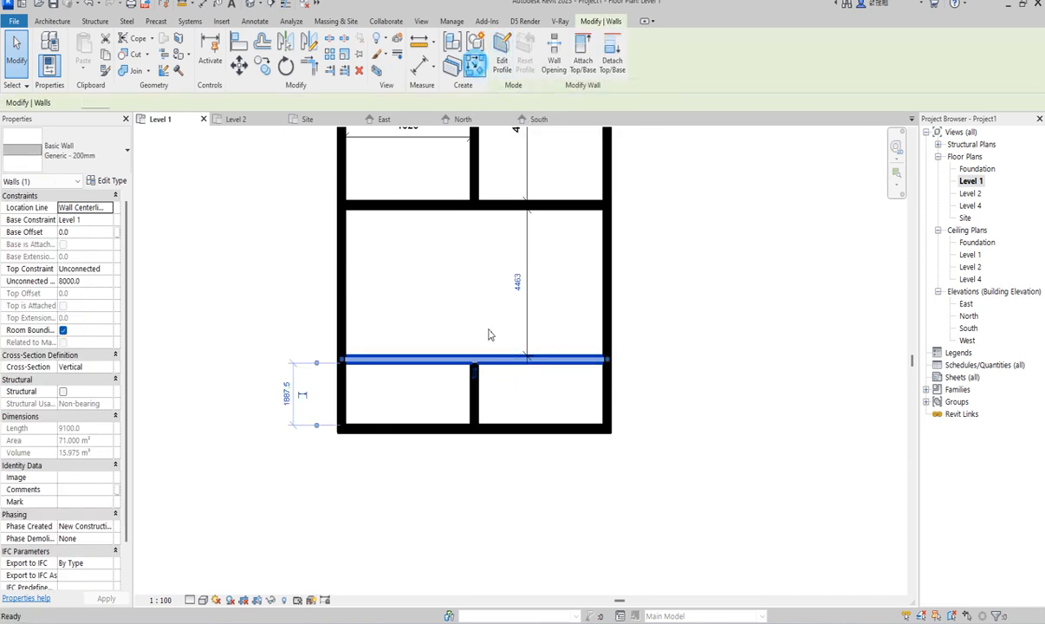
{"action": "key", "text": "w"}
{"action": "key", "text": "a"}
{"action": "left_click", "coordinate": [512, 359]}
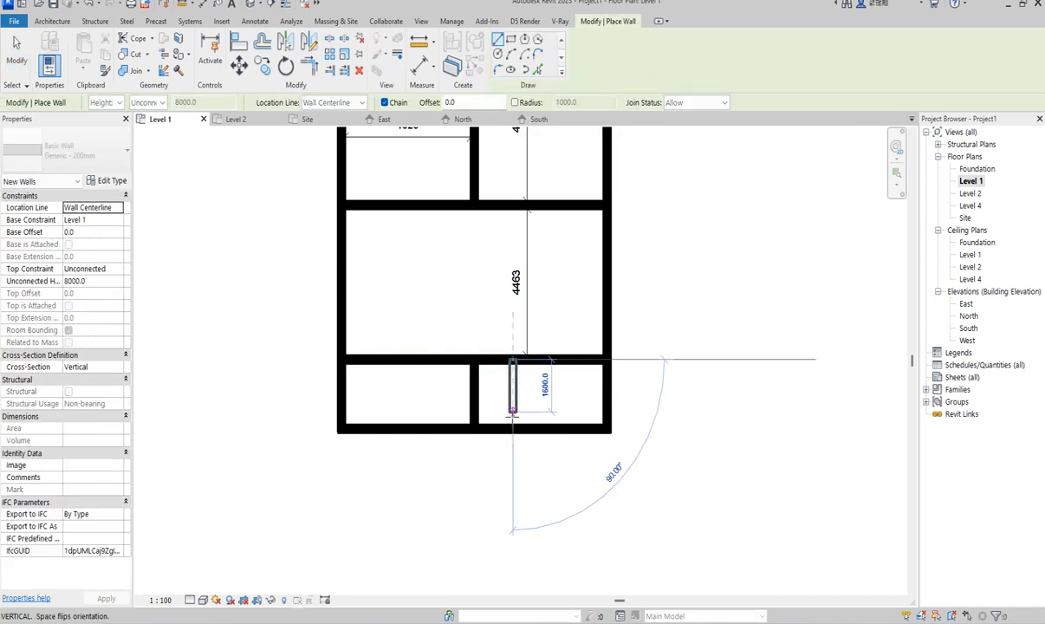
{"action": "left_click", "coordinate": [512, 425]}
{"action": "right_click", "coordinate": [518, 397]}
{"action": "left_click", "coordinate": [527, 403]}
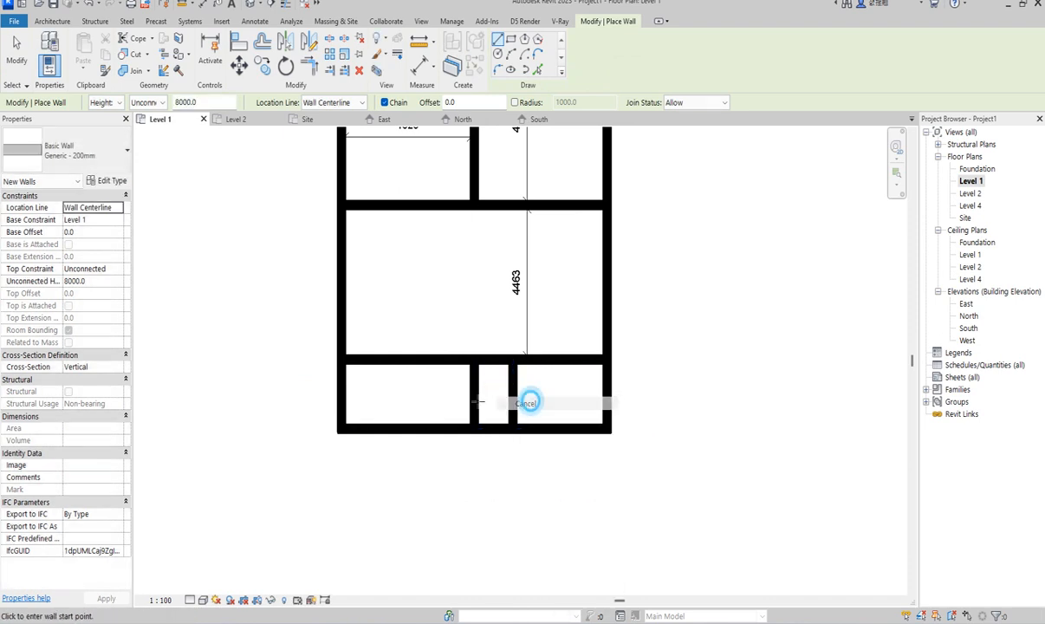
{"action": "right_click", "coordinate": [513, 391]}
{"action": "left_click", "coordinate": [524, 398]}
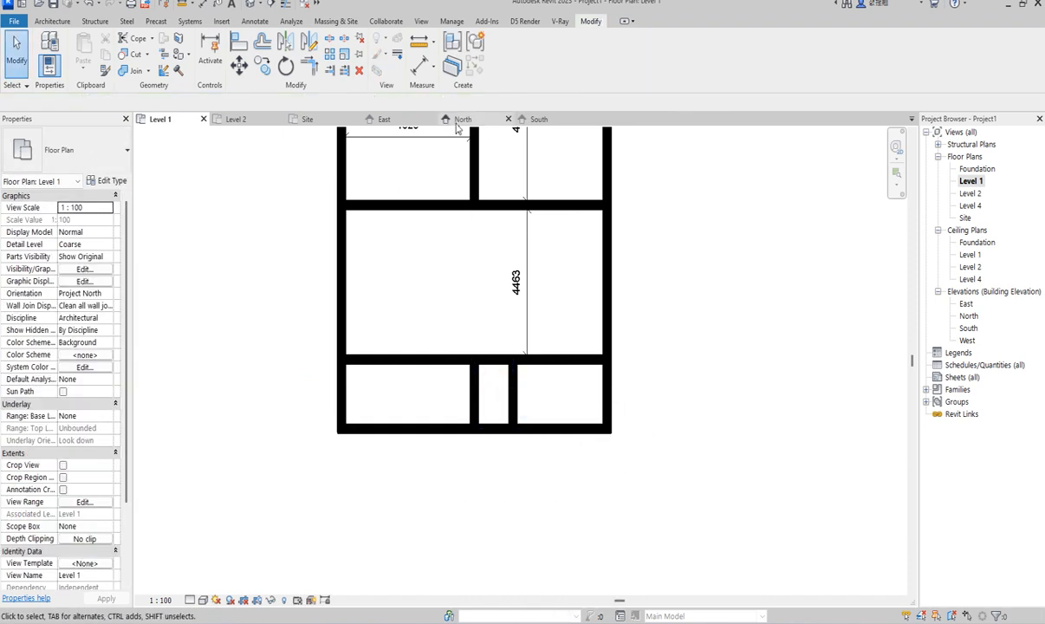
Dimension the clear width between the two short bottom walls and set it to 1900 mm by moving the left wall
{"action": "left_click", "coordinate": [421, 71]}
{"action": "left_click", "coordinate": [510, 393]}
{"action": "left_click", "coordinate": [479, 405]}
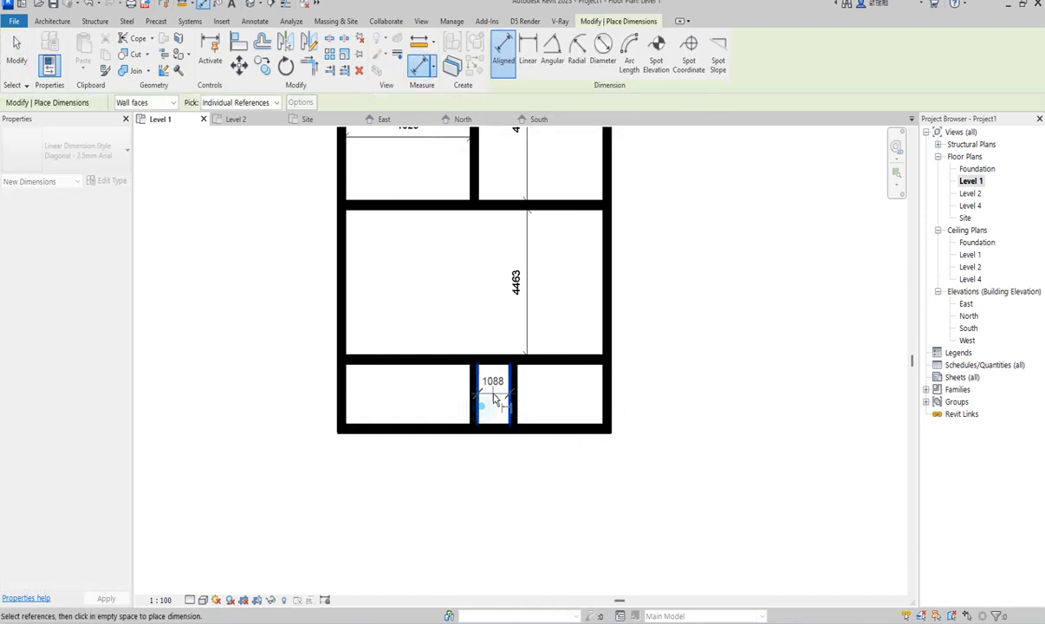
{"action": "right_click", "coordinate": [463, 258]}
{"action": "left_click", "coordinate": [495, 267]}
{"action": "right_click", "coordinate": [474, 298]}
{"action": "left_click", "coordinate": [485, 310]}
{"action": "left_click", "coordinate": [474, 388]}
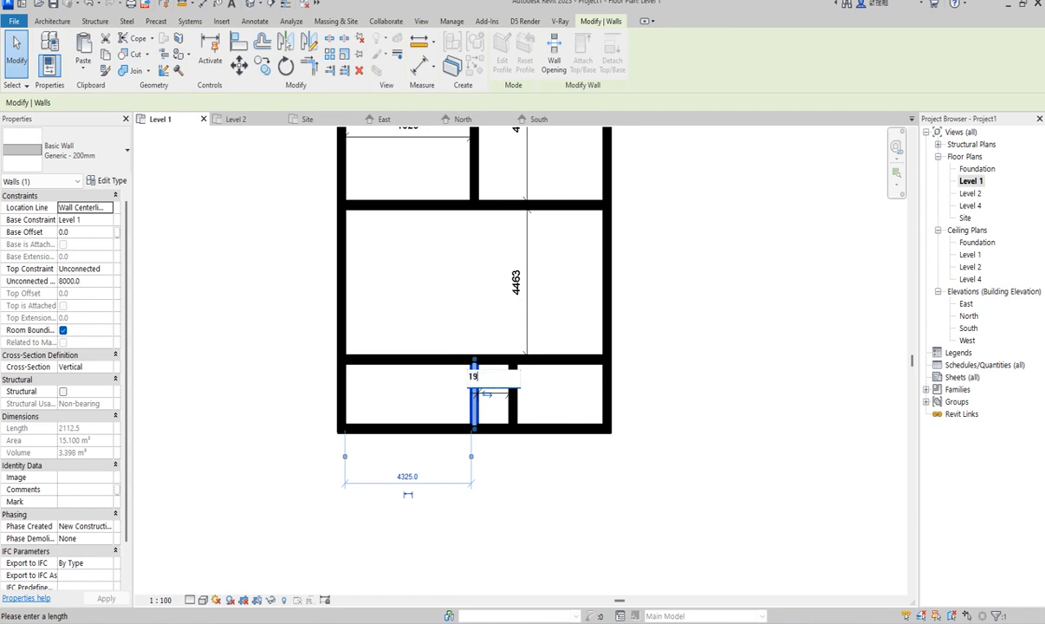
{"action": "key", "text": "Return"}
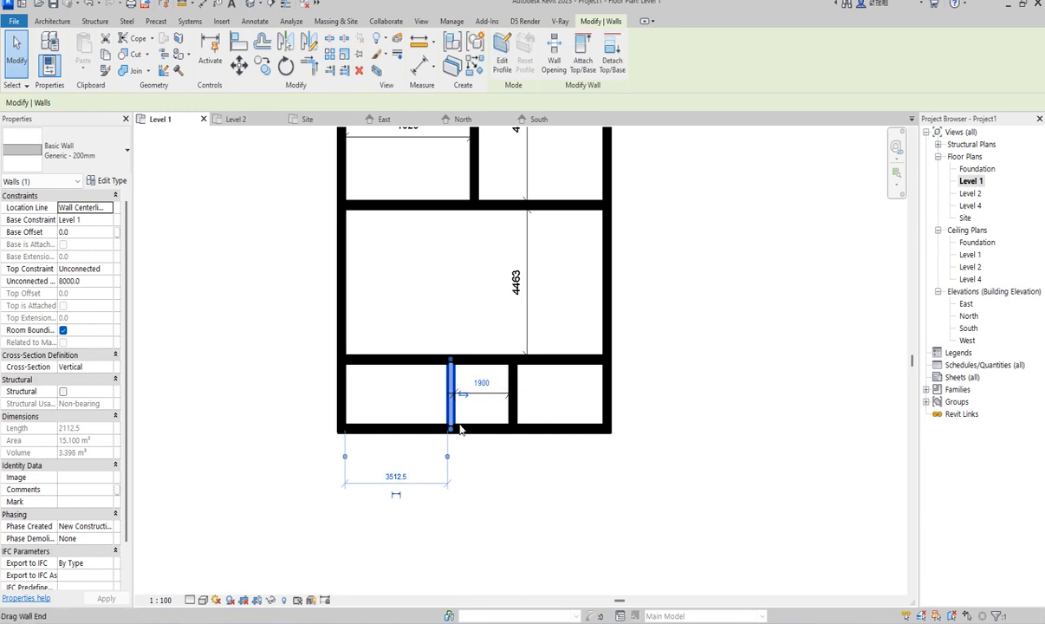
Dimension the clear widths of the large middle room and of the left room above it
{"action": "scroll", "coordinate": [460, 430], "scroll_direction": "up", "scroll_amount": 1}
{"action": "scroll", "coordinate": [476, 438], "scroll_direction": "down", "scroll_amount": 3}
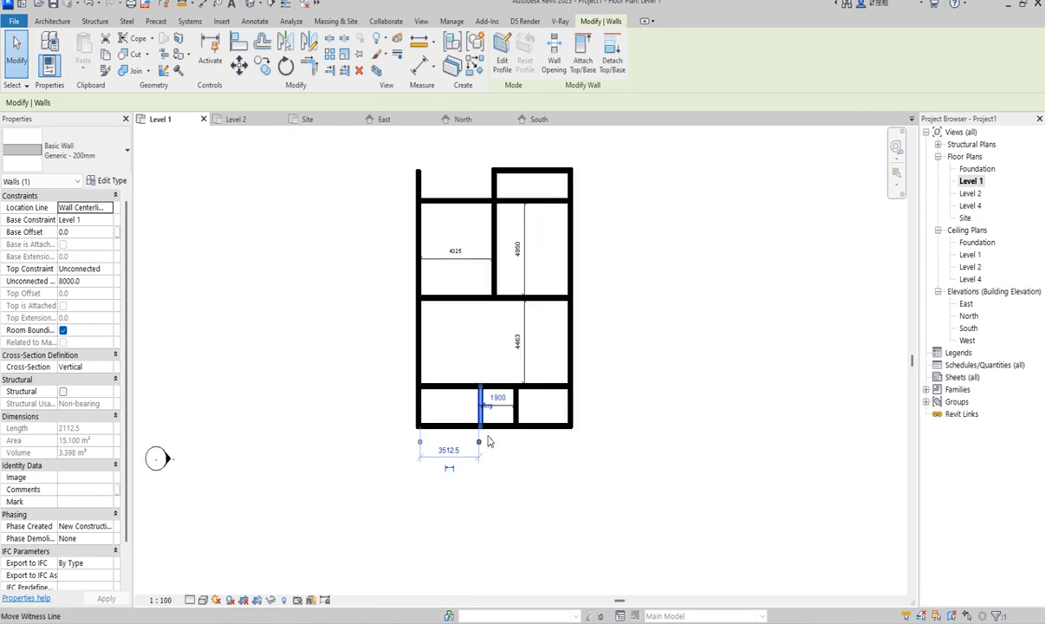
{"action": "left_click", "coordinate": [420, 65]}
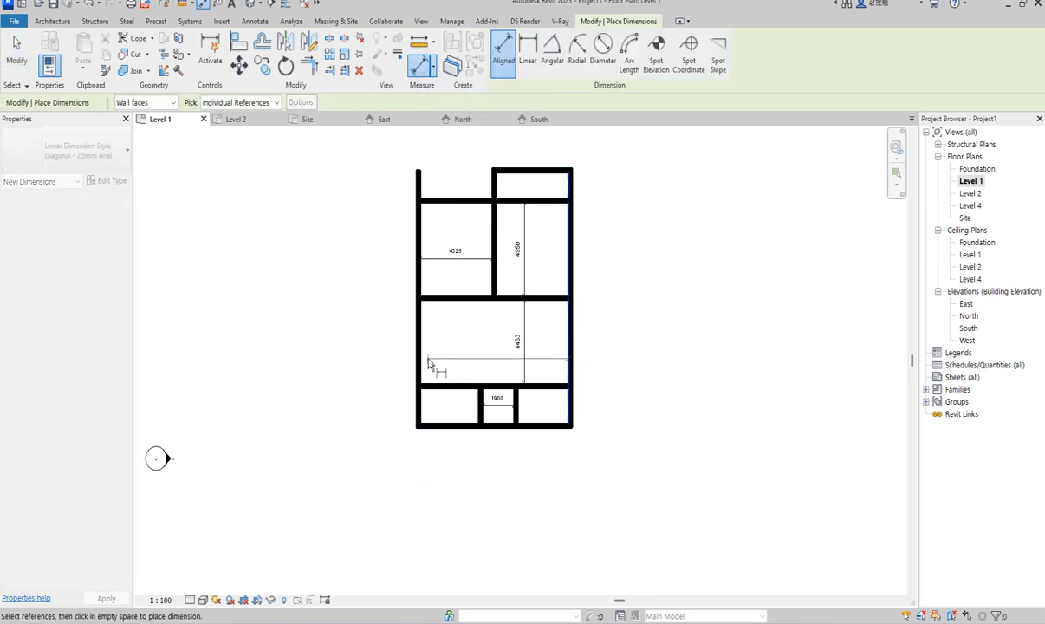
{"action": "left_click", "coordinate": [421, 357]}
{"action": "left_click", "coordinate": [442, 348]}
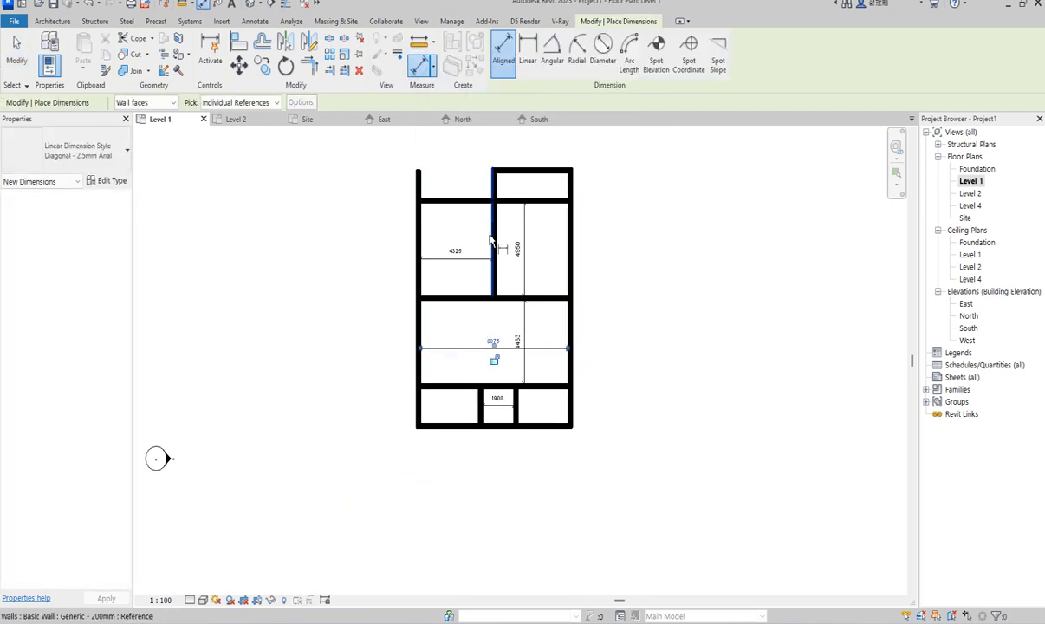
{"action": "left_click", "coordinate": [488, 236]}
{"action": "left_click", "coordinate": [420, 234]}
{"action": "left_click", "coordinate": [441, 227]}
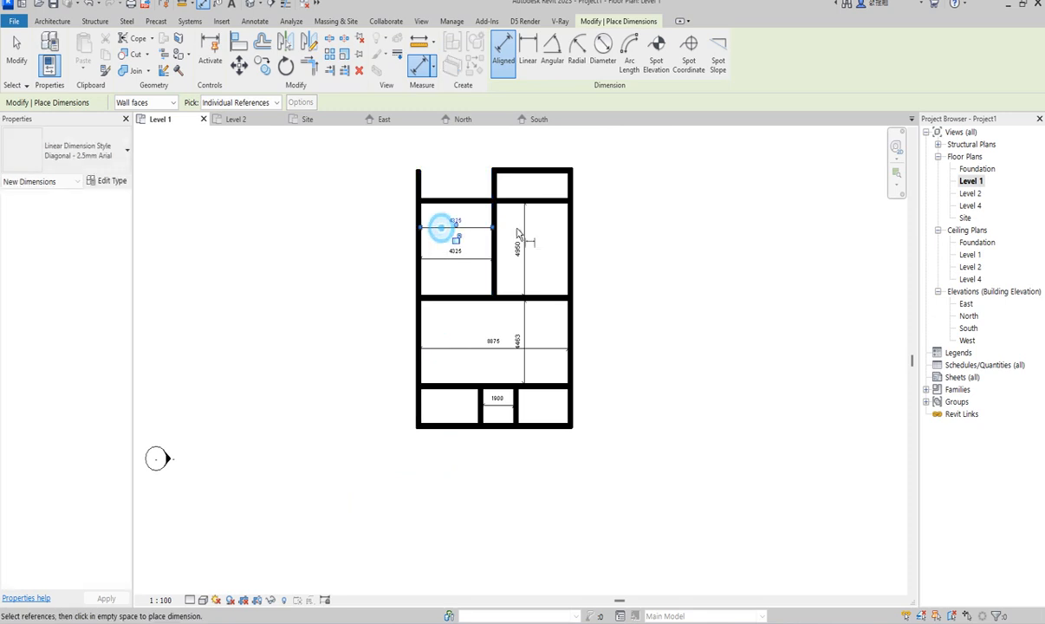
Dimension the clear vertical depth of the bottom-left room between its upper and lower walls
{"action": "scroll", "coordinate": [506, 187], "scroll_direction": "up", "scroll_amount": 3}
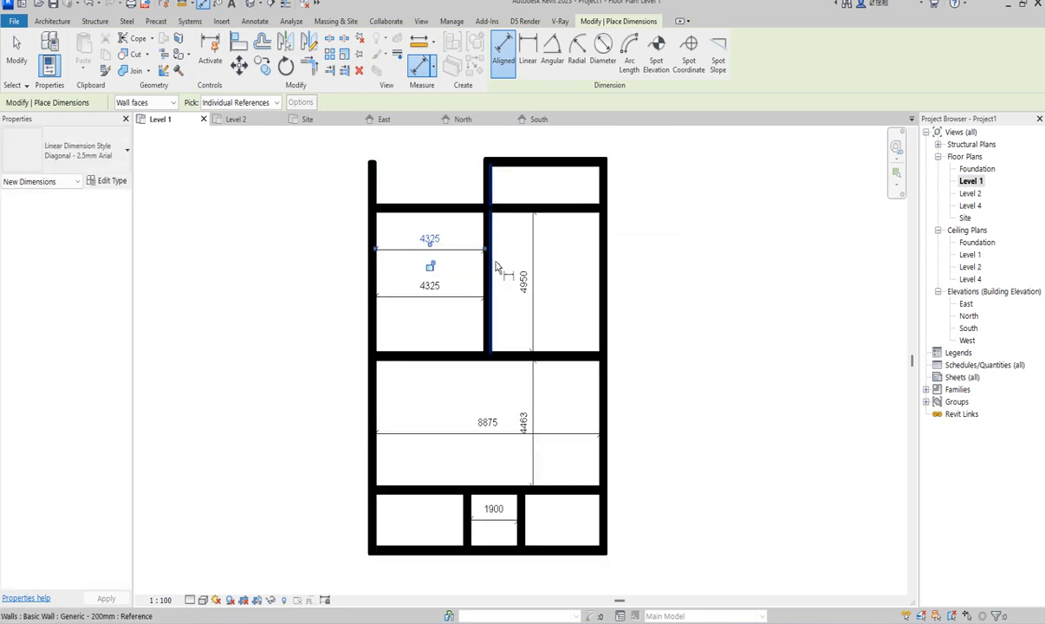
{"action": "scroll", "coordinate": [497, 287], "scroll_direction": "down", "scroll_amount": 3}
{"action": "scroll", "coordinate": [483, 463], "scroll_direction": "up", "scroll_amount": 3}
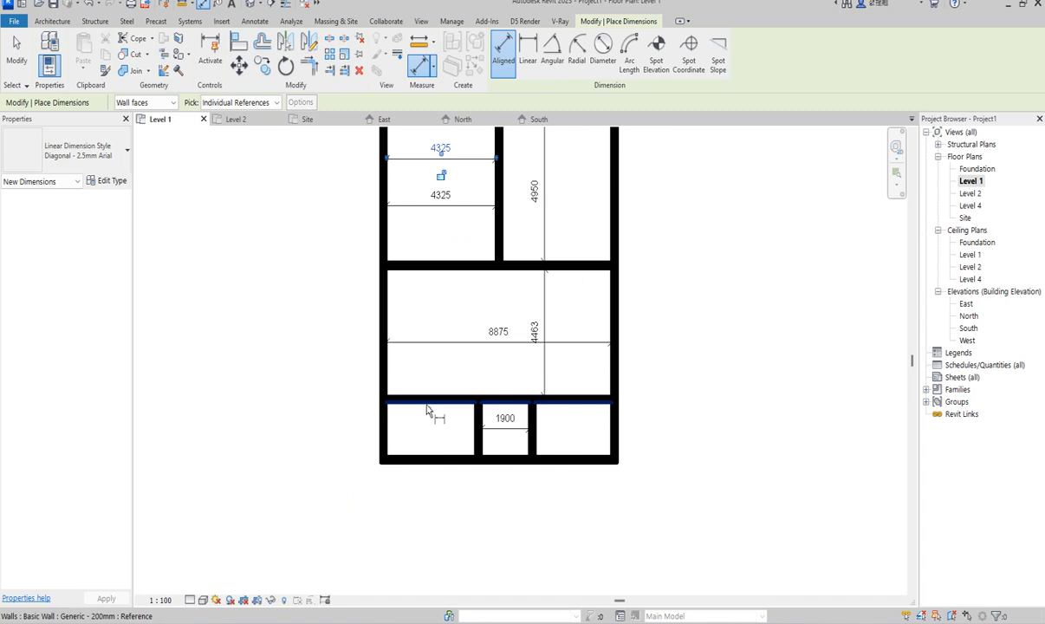
{"action": "left_click", "coordinate": [426, 404]}
{"action": "left_click", "coordinate": [425, 452]}
{"action": "left_click", "coordinate": [413, 433]}
{"action": "right_click", "coordinate": [425, 339]}
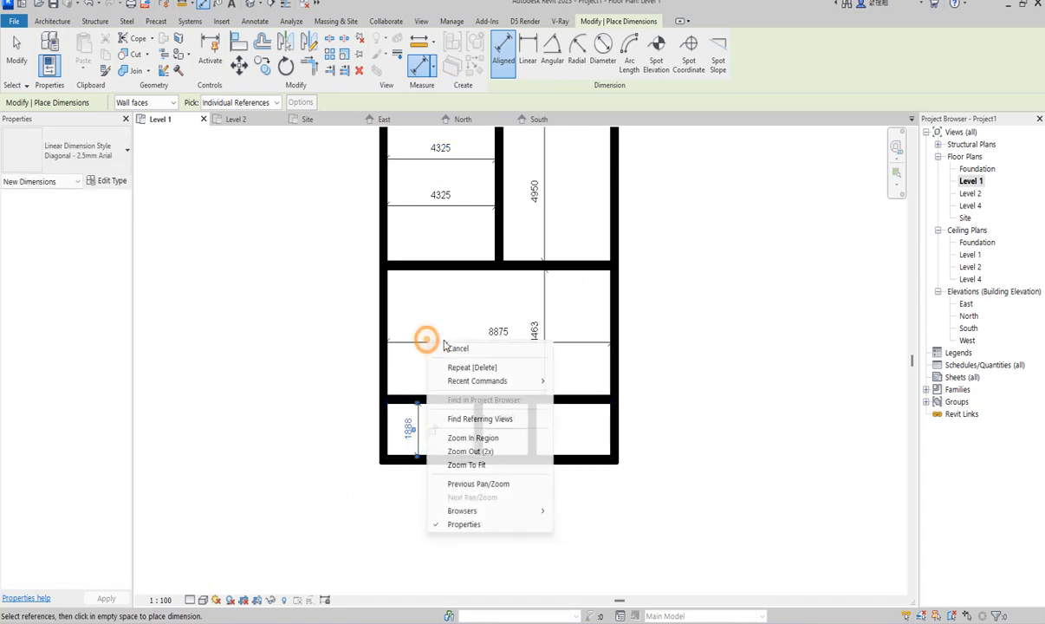
{"action": "left_click", "coordinate": [447, 346]}
{"action": "right_click", "coordinate": [450, 304]}
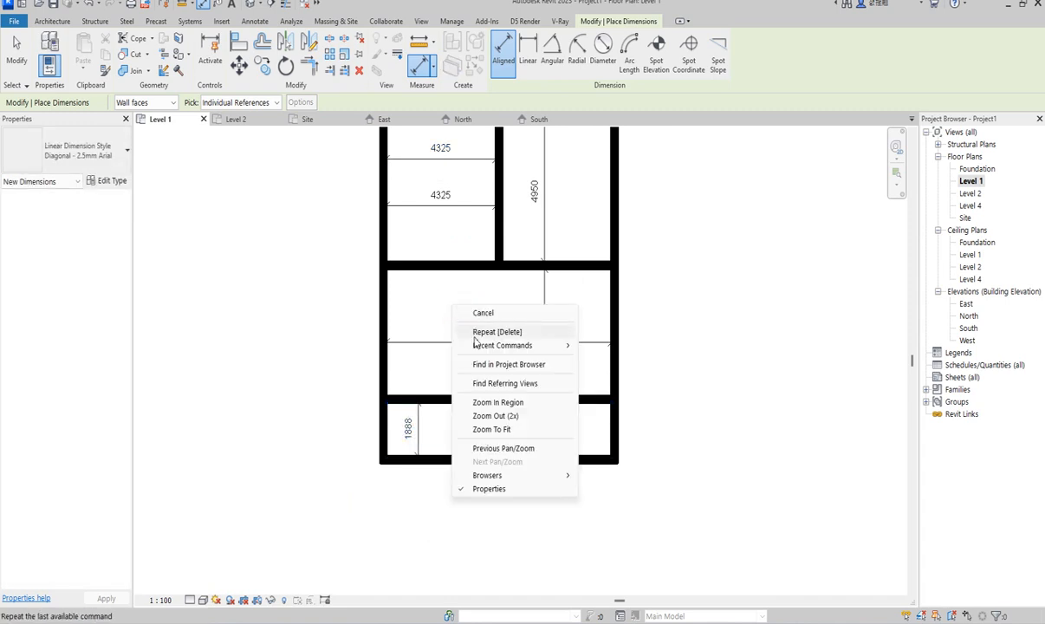
{"action": "left_click", "coordinate": [483, 312]}
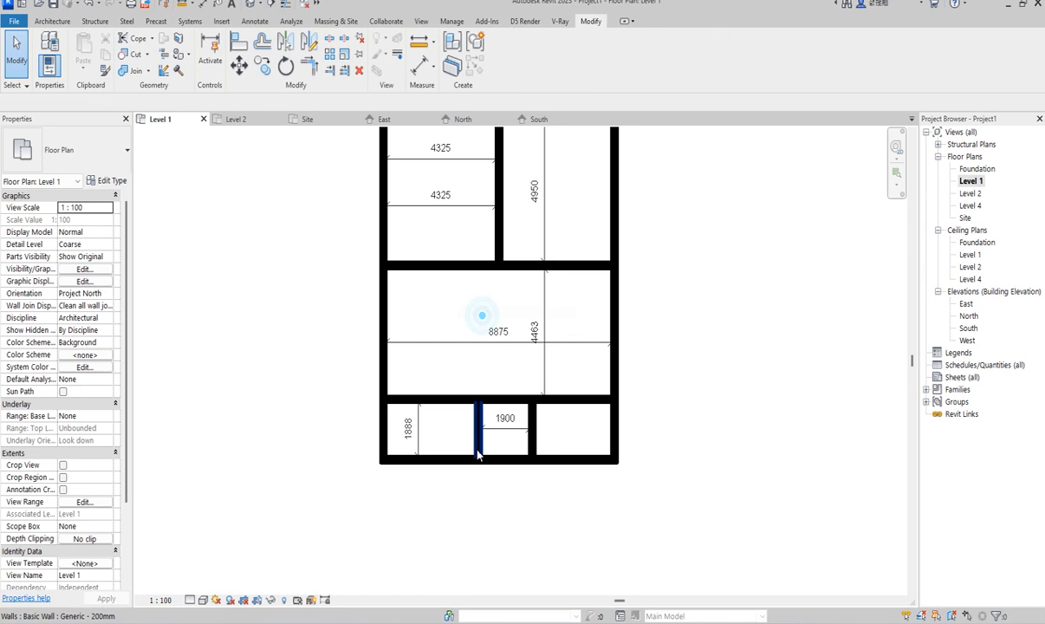
Dimension the clear width of the bottom-right room from the right exterior wall to the short wall on its left
{"action": "scroll", "coordinate": [534, 459], "scroll_direction": "up", "scroll_amount": 2}
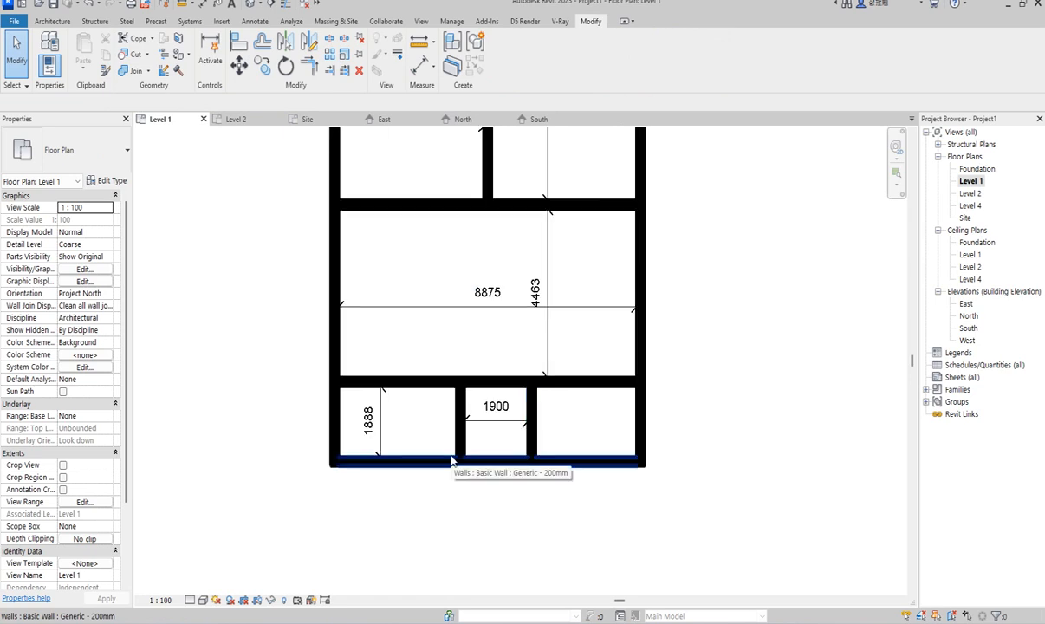
{"action": "left_click", "coordinate": [538, 449]}
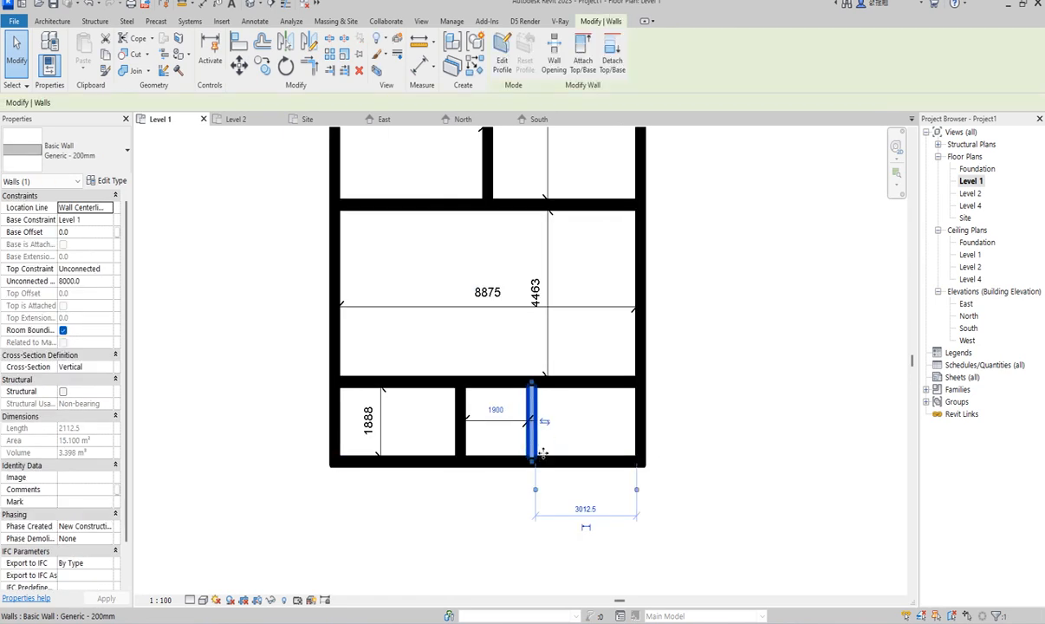
{"action": "left_click", "coordinate": [420, 66]}
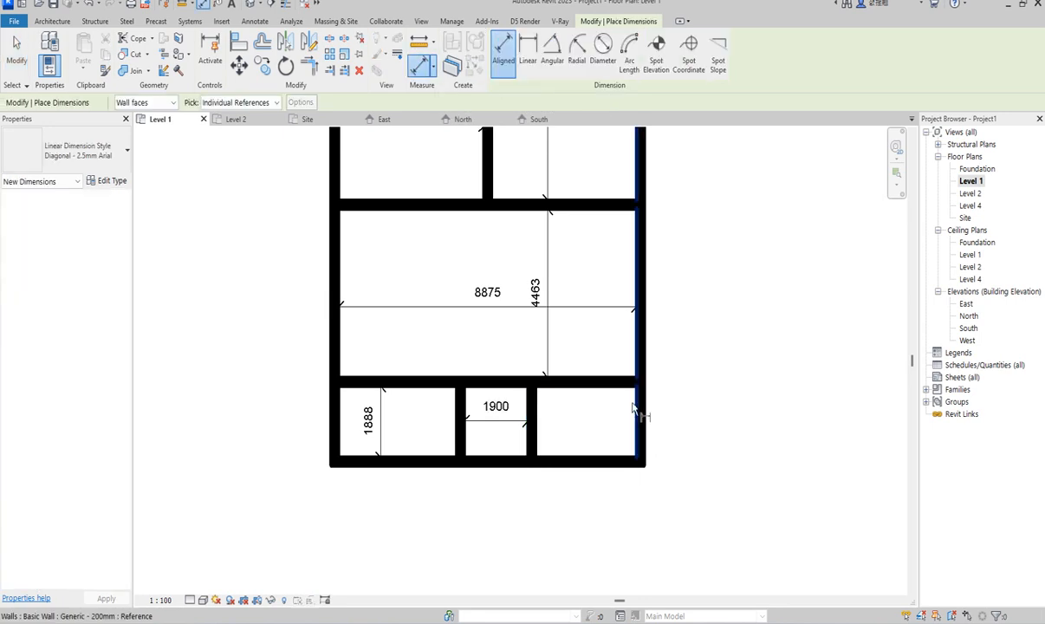
{"action": "left_click", "coordinate": [629, 400]}
{"action": "left_click", "coordinate": [535, 446]}
{"action": "left_click", "coordinate": [572, 430]}
{"action": "right_click", "coordinate": [707, 292]}
{"action": "left_click", "coordinate": [743, 303]}
{"action": "right_click", "coordinate": [698, 273]}
{"action": "left_click", "coordinate": [725, 291]}
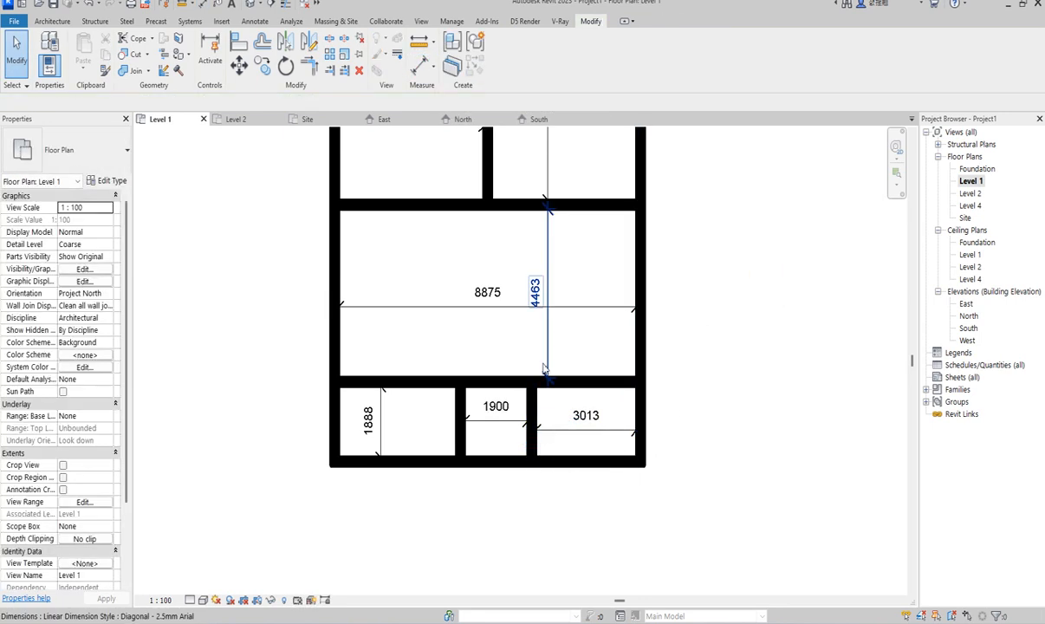
Move the bottom-right room's left wall by setting the room's clear width to 2400 mm
{"action": "left_click", "coordinate": [535, 447]}
{"action": "left_click", "coordinate": [576, 413]}
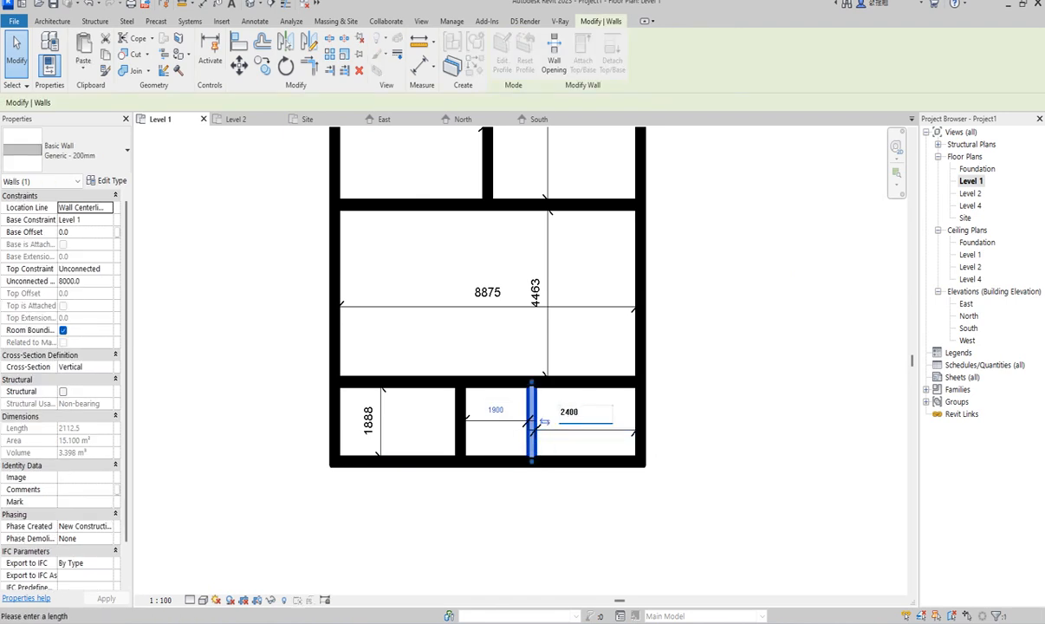
{"action": "type", "text": "2400"}
{"action": "key", "text": "Return"}
{"action": "left_click", "coordinate": [719, 399]}
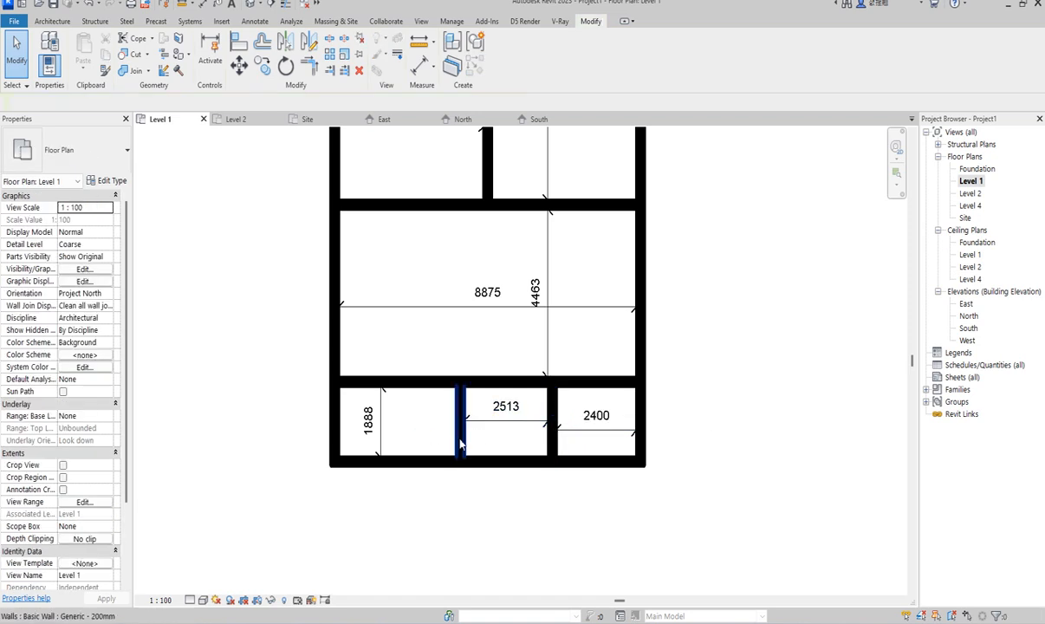
Move the bottom-middle room's left wall by setting that room's clear width to 2100 mm
{"action": "left_click", "coordinate": [460, 425]}
{"action": "left_click", "coordinate": [504, 416]}
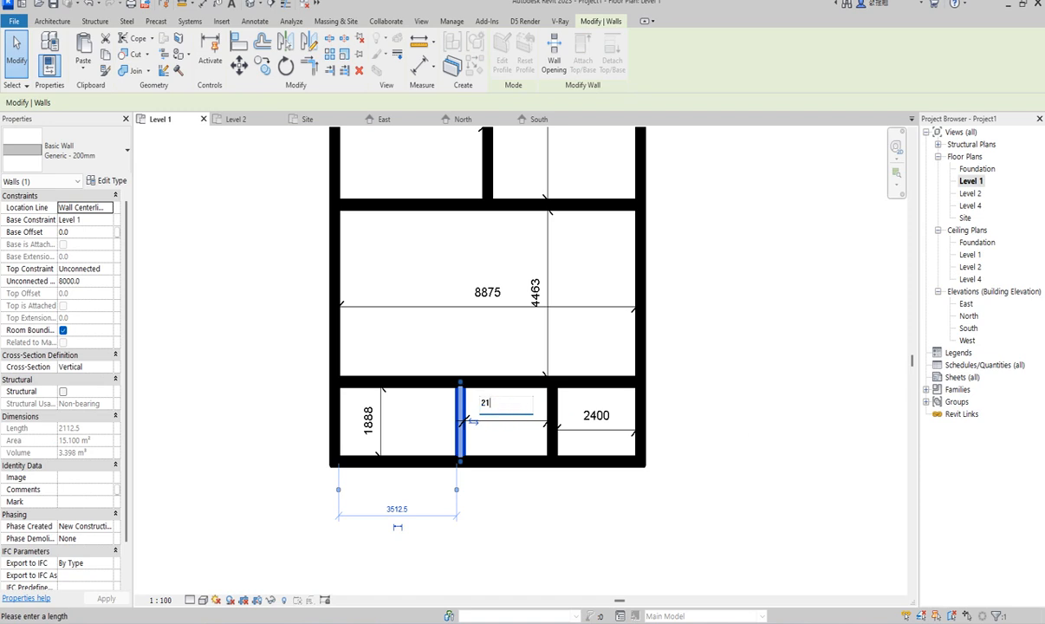
{"action": "key", "text": "Return"}
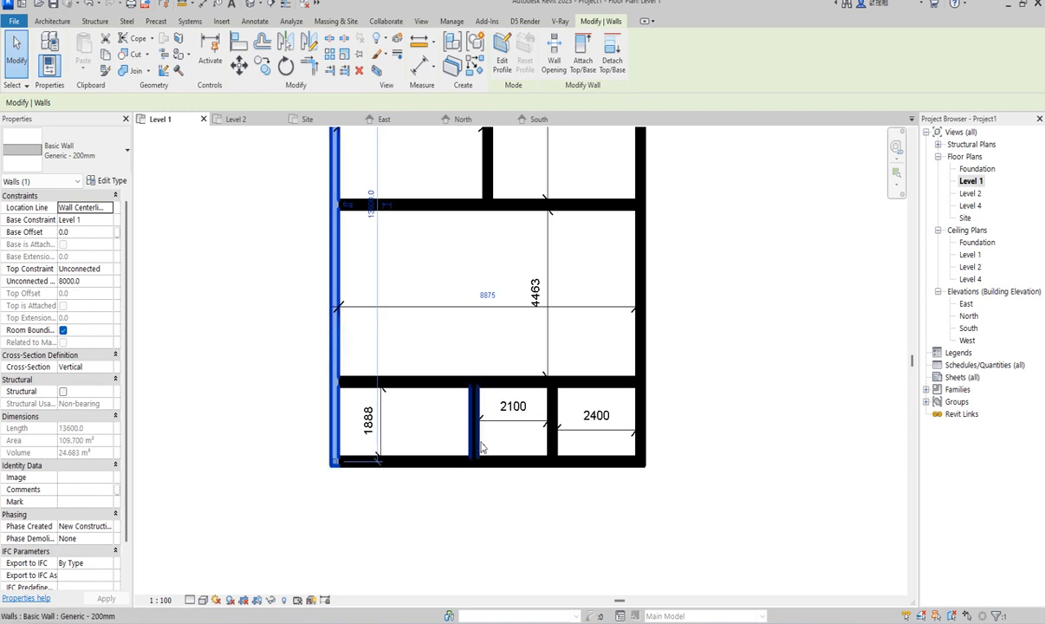
{"action": "left_click", "coordinate": [417, 293]}
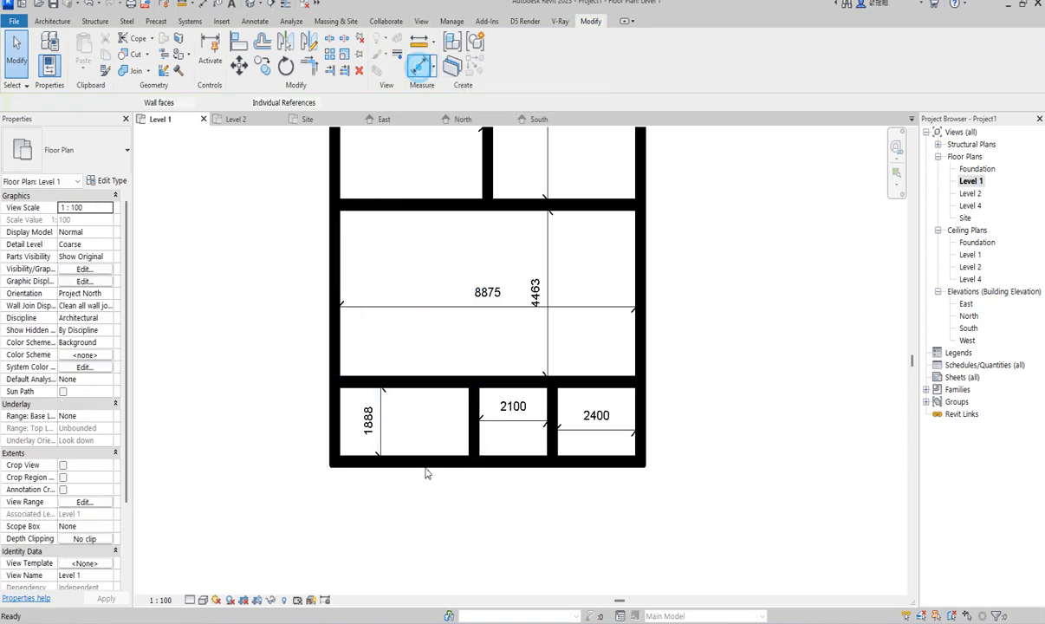
Dimension the clear width of the bottom-left room between the left exterior wall and the first short wall
{"action": "left_click", "coordinate": [421, 64]}
{"action": "left_click", "coordinate": [466, 435]}
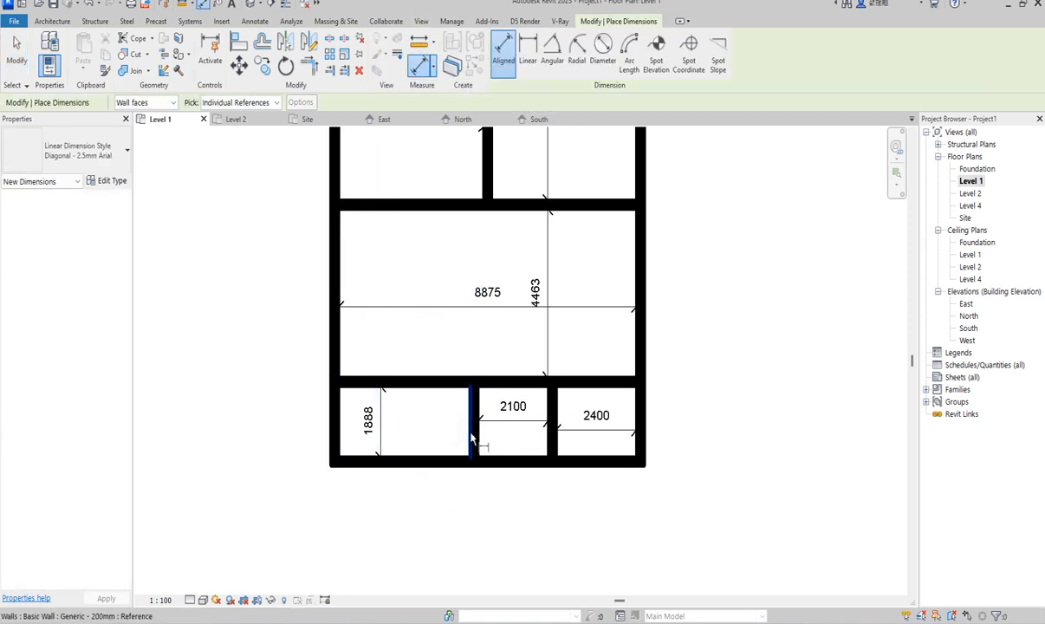
{"action": "left_click", "coordinate": [335, 428]}
{"action": "scroll", "coordinate": [401, 426], "scroll_direction": "up", "scroll_amount": 1}
{"action": "left_click", "coordinate": [410, 427]}
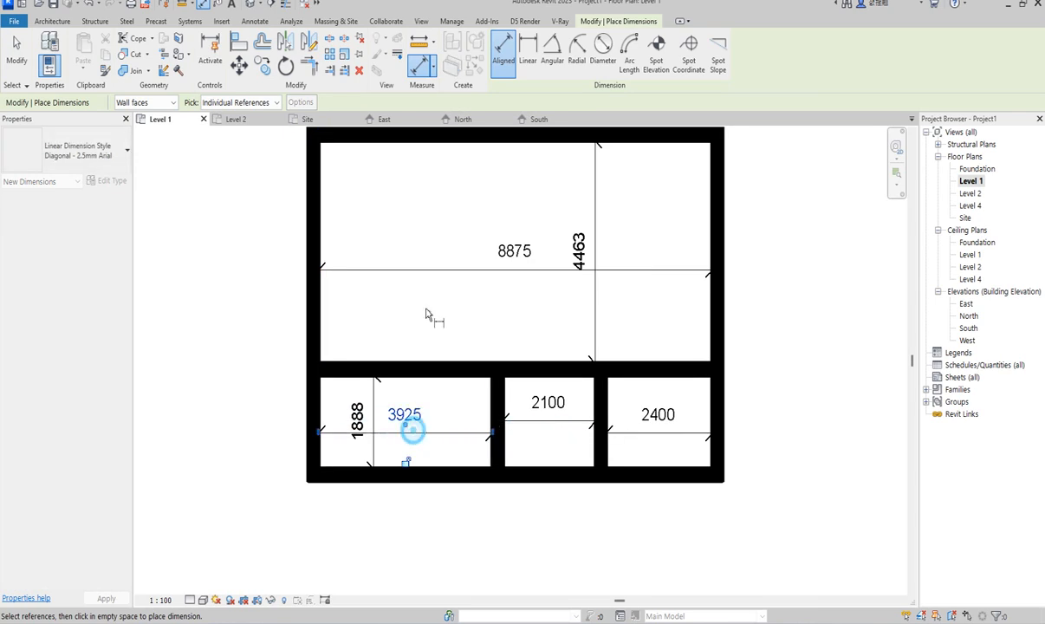
{"action": "right_click", "coordinate": [425, 284]}
{"action": "left_click", "coordinate": [462, 297]}
{"action": "right_click", "coordinate": [375, 300]}
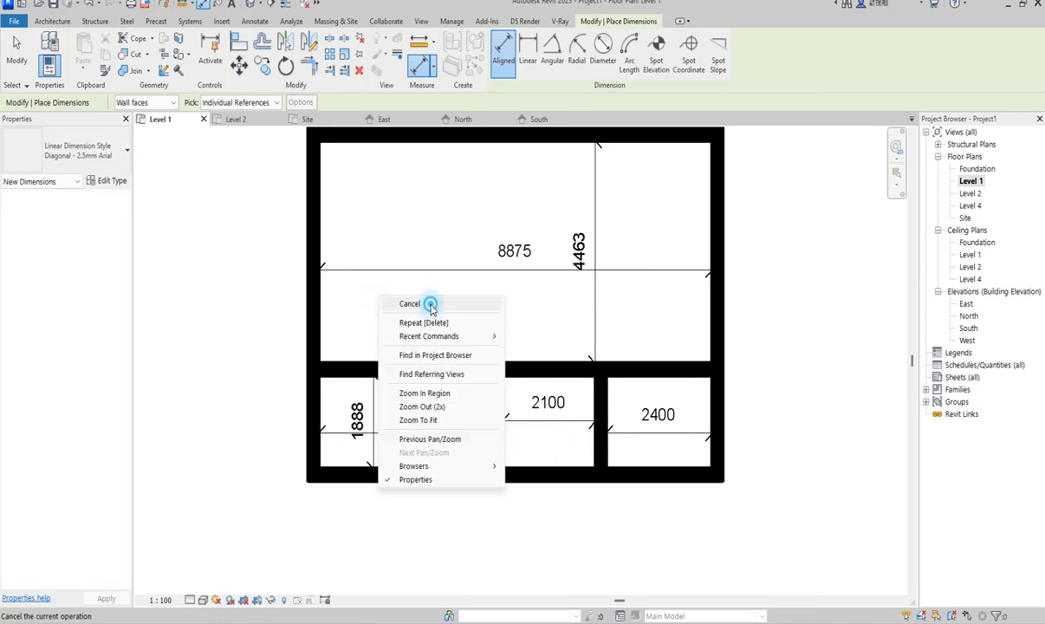
{"action": "left_click", "coordinate": [431, 300]}
Move the left exterior wall by setting the bottom-left room's clear width to 2500 mm
{"action": "left_click", "coordinate": [318, 402]}
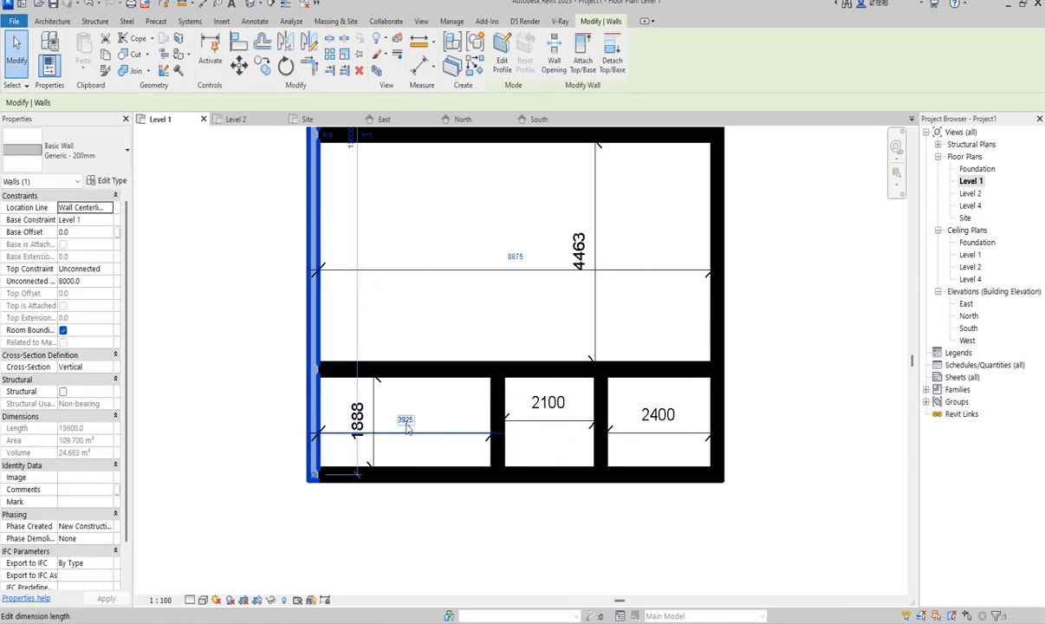
{"action": "left_click", "coordinate": [405, 419]}
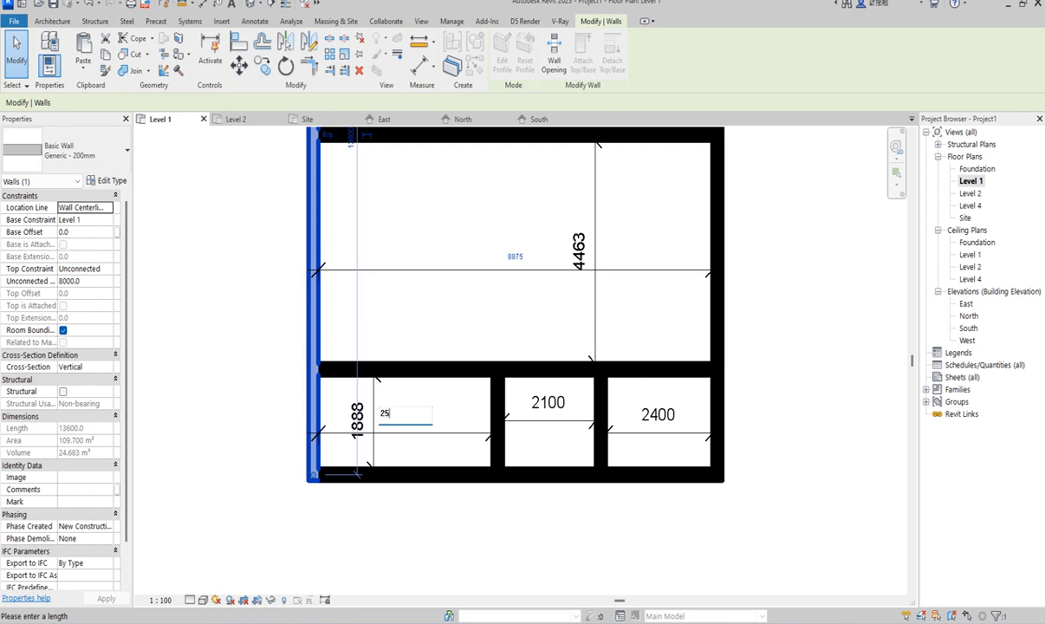
{"action": "key", "text": "Return"}
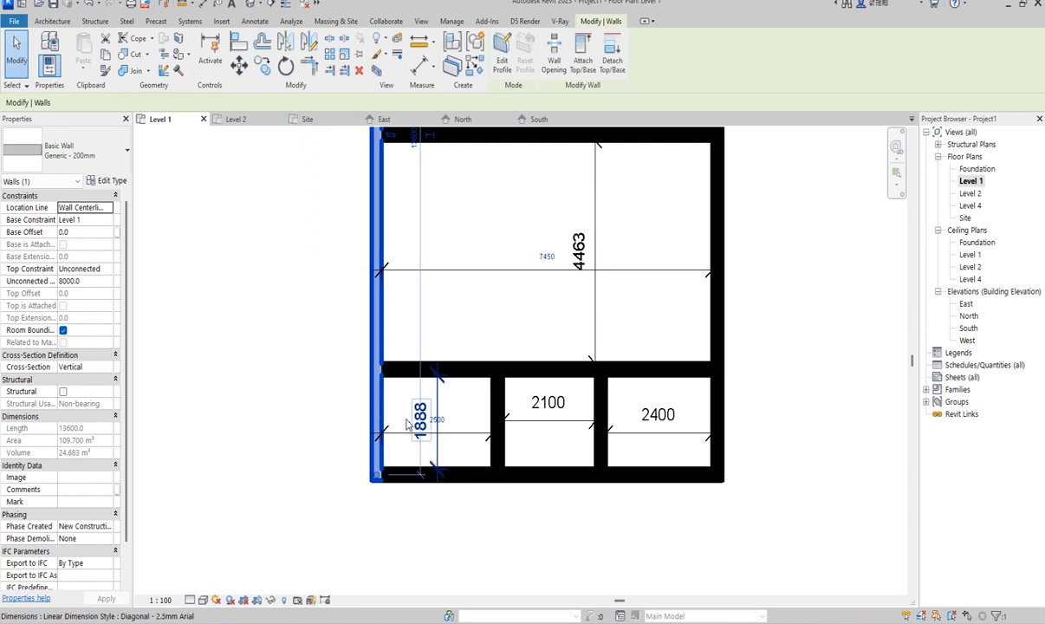
{"action": "left_click", "coordinate": [496, 303]}
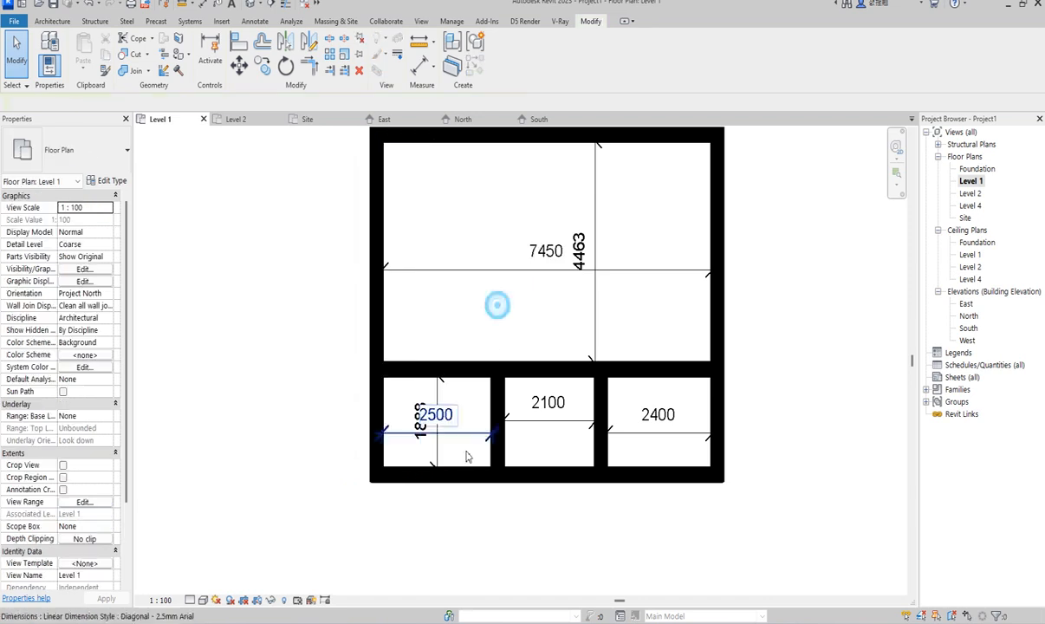
Shorten the horizontal wall above the bottom rooms so its left end stops at the first short vertical wall
{"action": "left_click", "coordinate": [468, 364]}
{"action": "left_click_drag", "start_coordinate": [377, 369], "coordinate": [490, 350]}
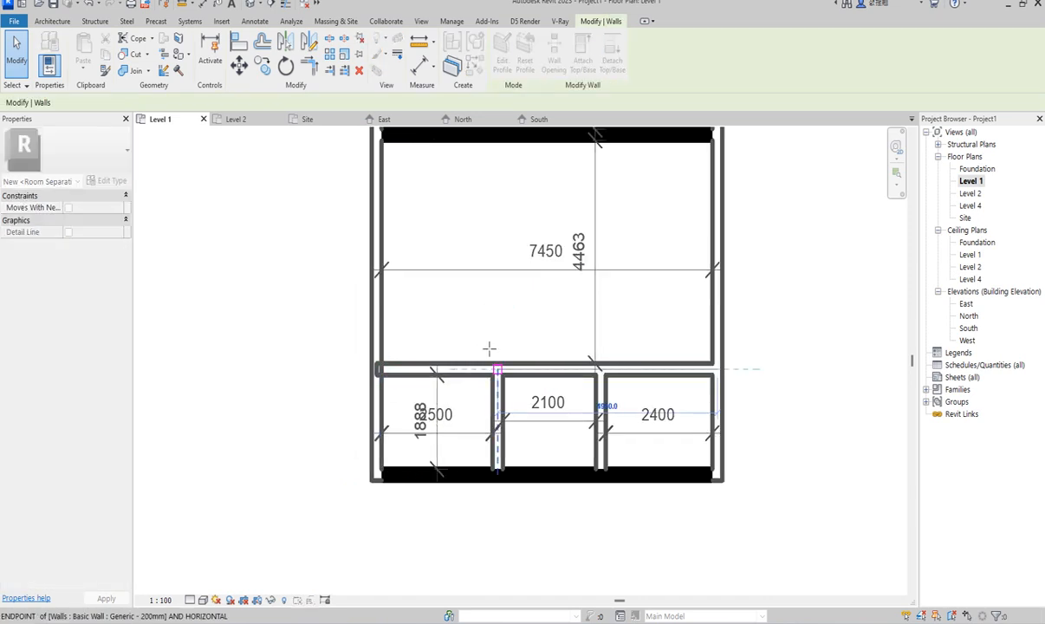
{"action": "left_click", "coordinate": [475, 309]}
Move the horizontal wall above the bottom rooms by setting its clear distance from the bottom exterior wall to 1400 mm
{"action": "left_click", "coordinate": [555, 369]}
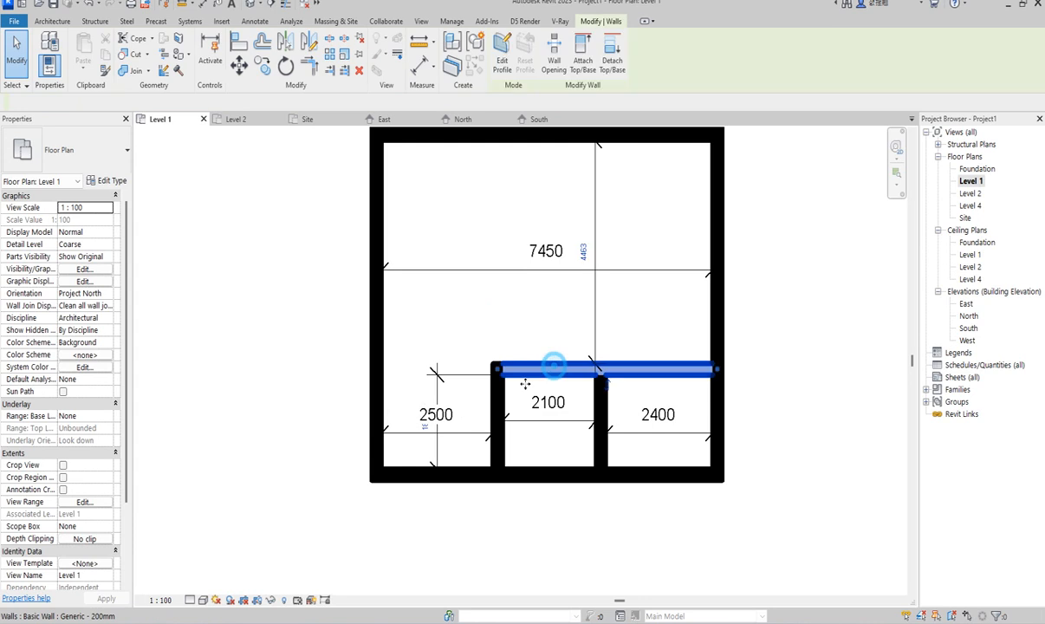
{"action": "left_click", "coordinate": [427, 427]}
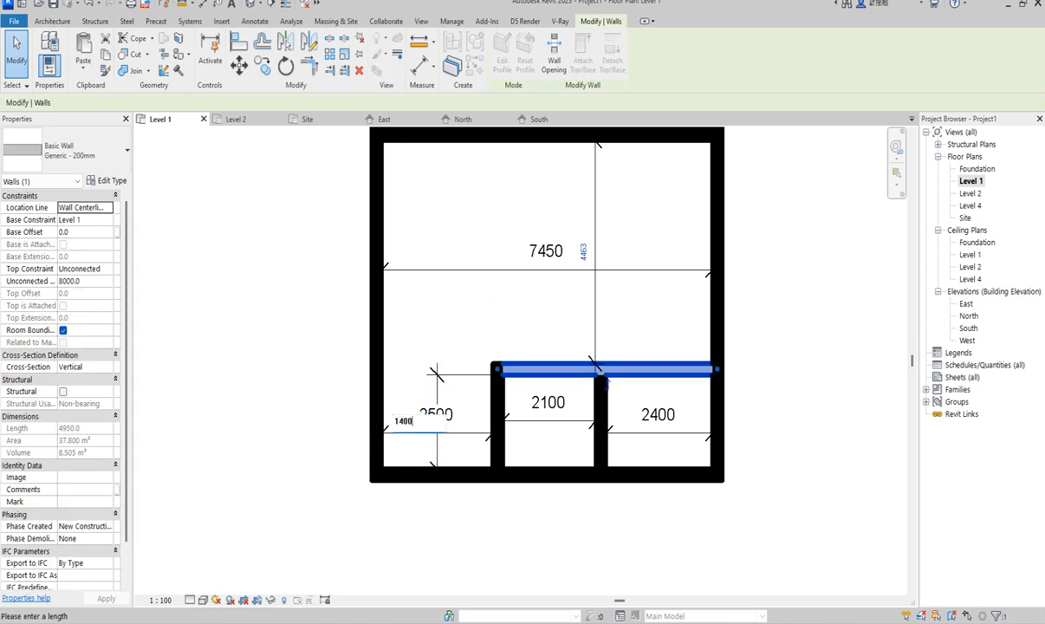
{"action": "key", "text": "Return"}
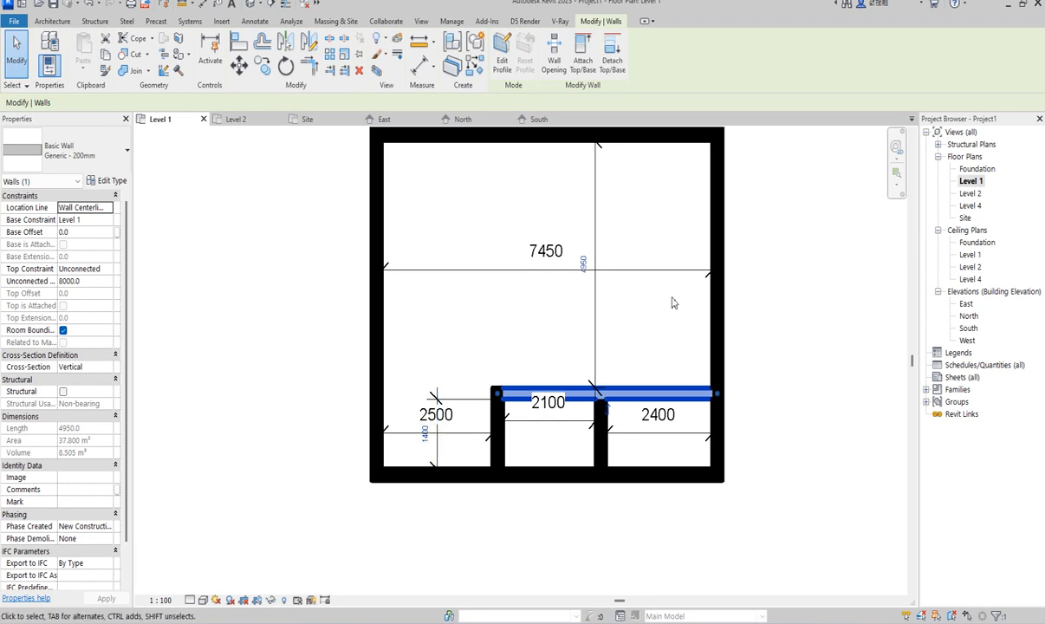
{"action": "left_click", "coordinate": [730, 299]}
Move the bottom-middle room's width dimension lower, clear of the horizontal wall
{"action": "left_click", "coordinate": [523, 426]}
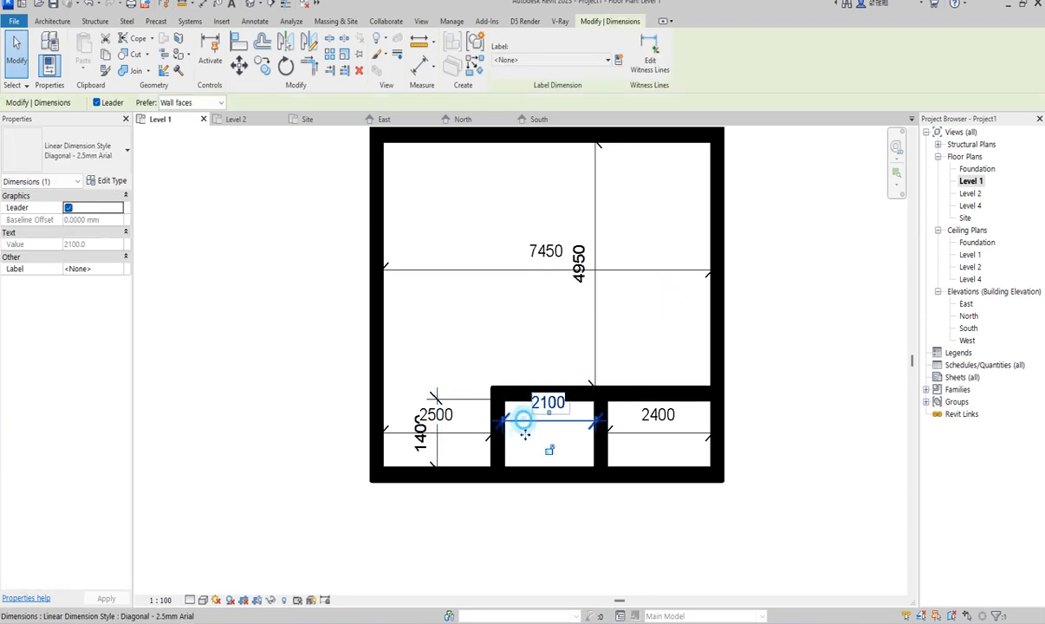
{"action": "mouse_move", "coordinate": [525, 438]}
{"action": "left_mouse_down"}
{"action": "mouse_move", "coordinate": [529, 453]}
{"action": "mouse_move", "coordinate": [529, 439]}
{"action": "left_mouse_up"}
{"action": "left_click", "coordinate": [525, 338]}
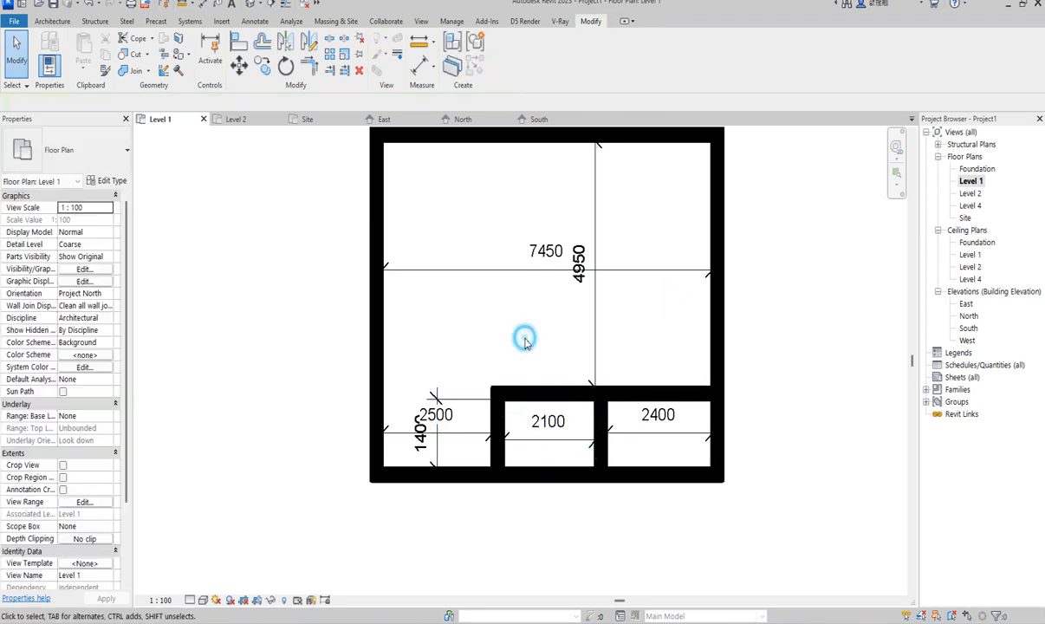
Dimension the clear width of the upper-right room between the interior vertical wall and the right exterior wall
{"action": "scroll", "coordinate": [526, 336], "scroll_direction": "down", "scroll_amount": 3}
{"action": "scroll", "coordinate": [559, 343], "scroll_direction": "up", "scroll_amount": 2}
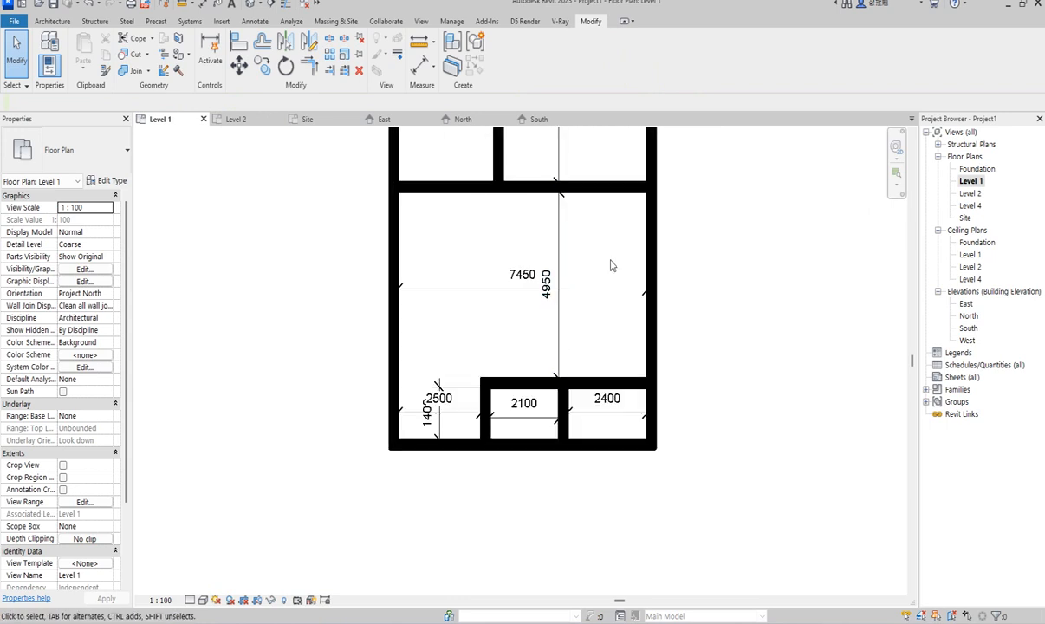
{"action": "scroll", "coordinate": [459, 373], "scroll_direction": "down", "scroll_amount": 2}
{"action": "scroll", "coordinate": [488, 235], "scroll_direction": "down", "scroll_amount": 3}
{"action": "left_click", "coordinate": [420, 67]}
{"action": "scroll", "coordinate": [537, 262], "scroll_direction": "up", "scroll_amount": 3}
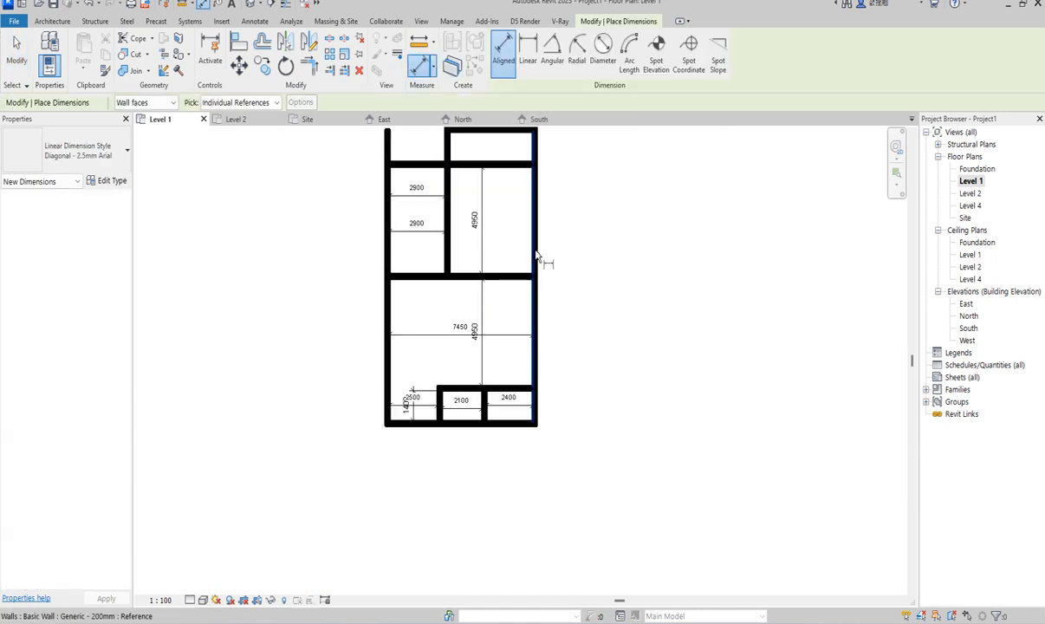
{"action": "left_click", "coordinate": [452, 249]}
{"action": "scroll", "coordinate": [490, 245], "scroll_direction": "up", "scroll_amount": 4}
{"action": "left_click", "coordinate": [501, 235]}
{"action": "scroll", "coordinate": [502, 251], "scroll_direction": "down", "scroll_amount": 1}
{"action": "scroll", "coordinate": [503, 255], "scroll_direction": "down", "scroll_amount": 2}
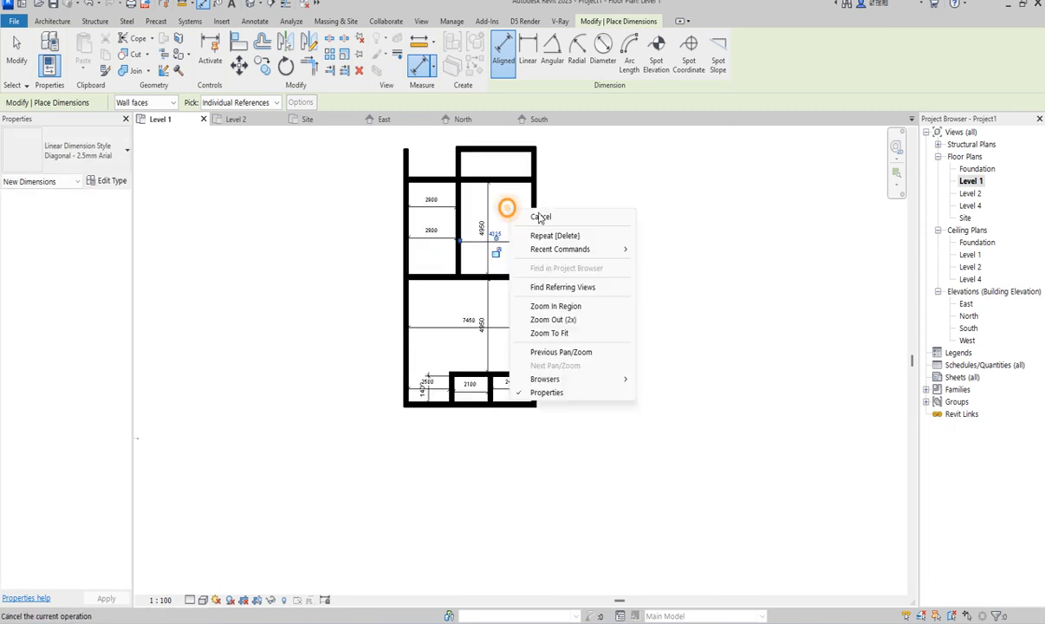
{"action": "right_click", "coordinate": [525, 199]}
{"action": "left_click", "coordinate": [541, 205]}
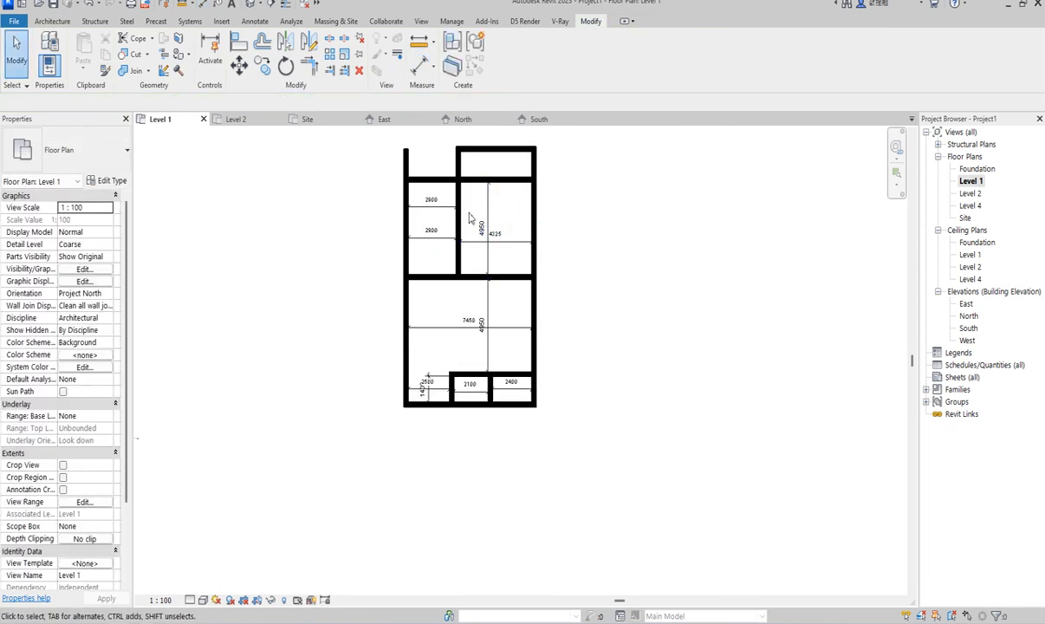
Move the interior vertical wall by setting the upper-right room's clear width to 3200 mm
{"action": "left_click", "coordinate": [458, 224]}
{"action": "left_click", "coordinate": [494, 229]}
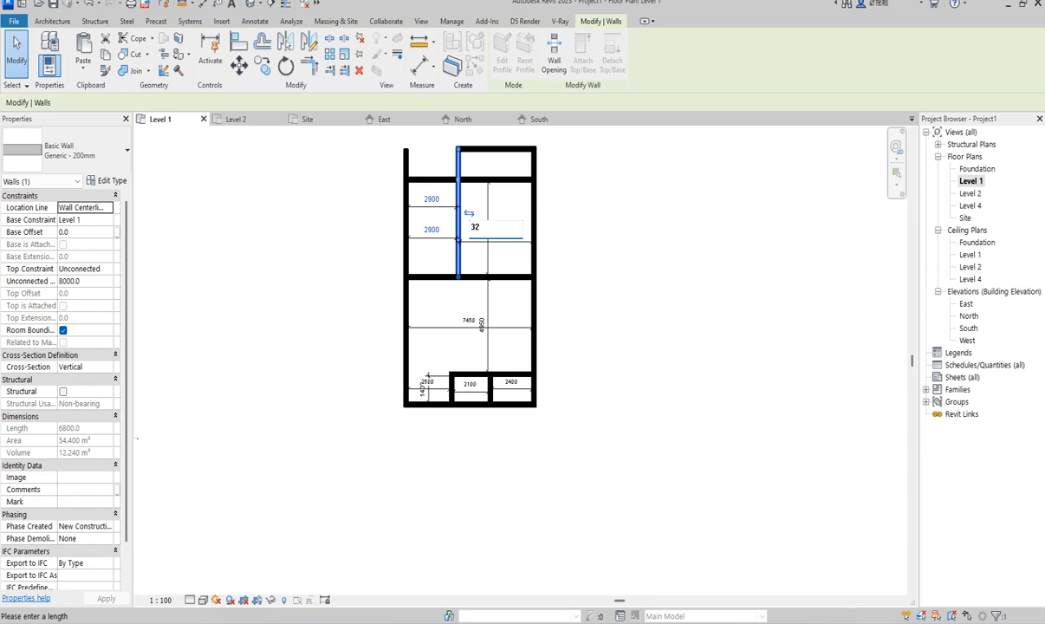
{"action": "key", "text": "Return"}
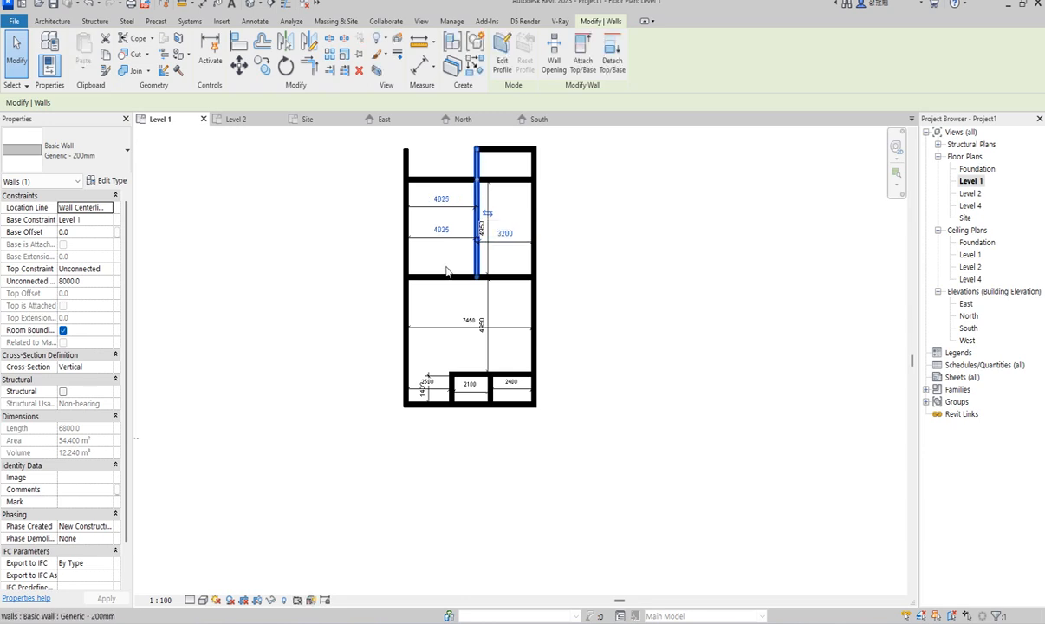
Move the interior vertical wall by setting the upper-right room's clear width to 3500 mm
{"action": "scroll", "coordinate": [444, 249], "scroll_direction": "up", "scroll_amount": 3}
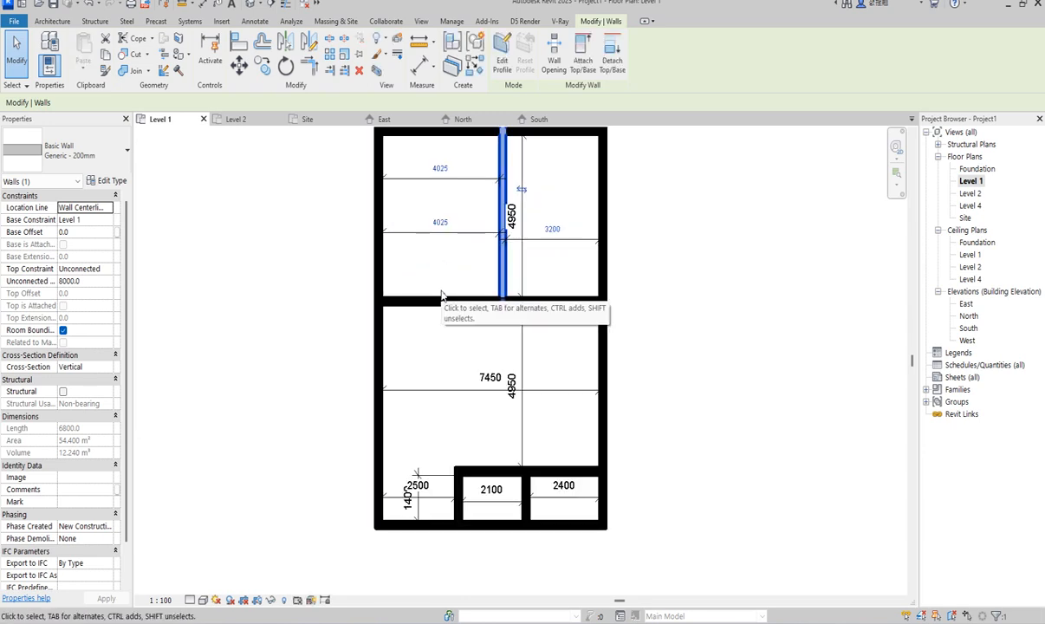
{"action": "scroll", "coordinate": [444, 286], "scroll_direction": "down", "scroll_amount": 1}
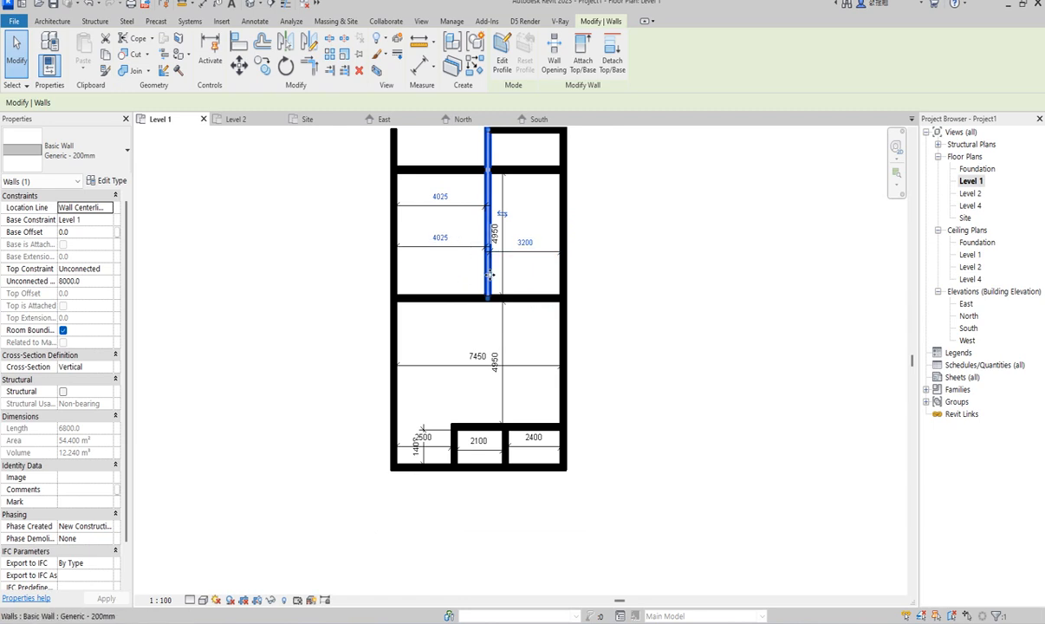
{"action": "left_click", "coordinate": [524, 242]}
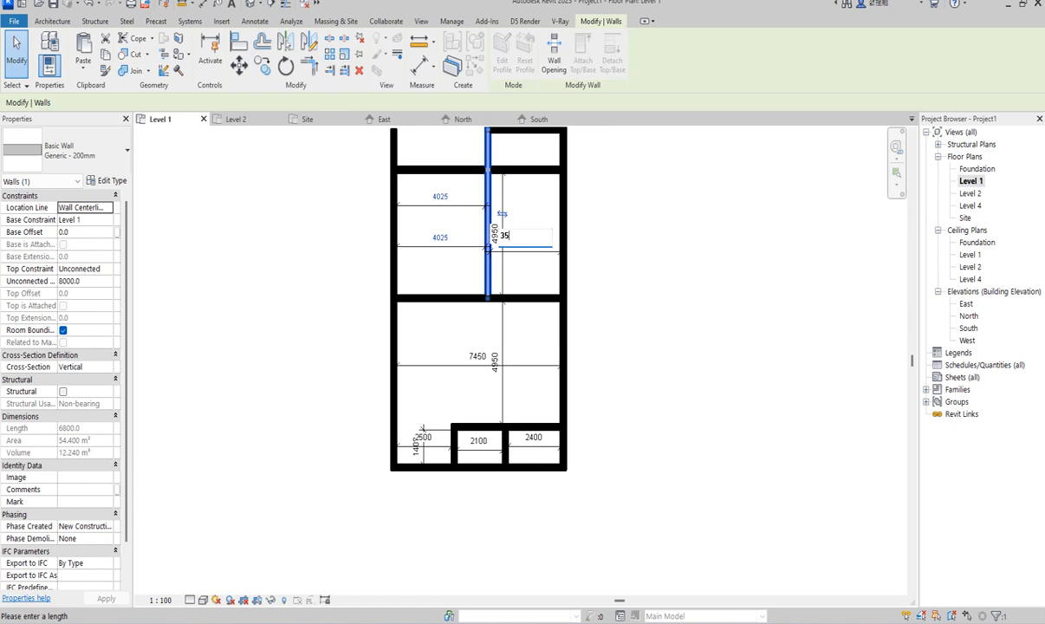
{"action": "key", "text": "Return"}
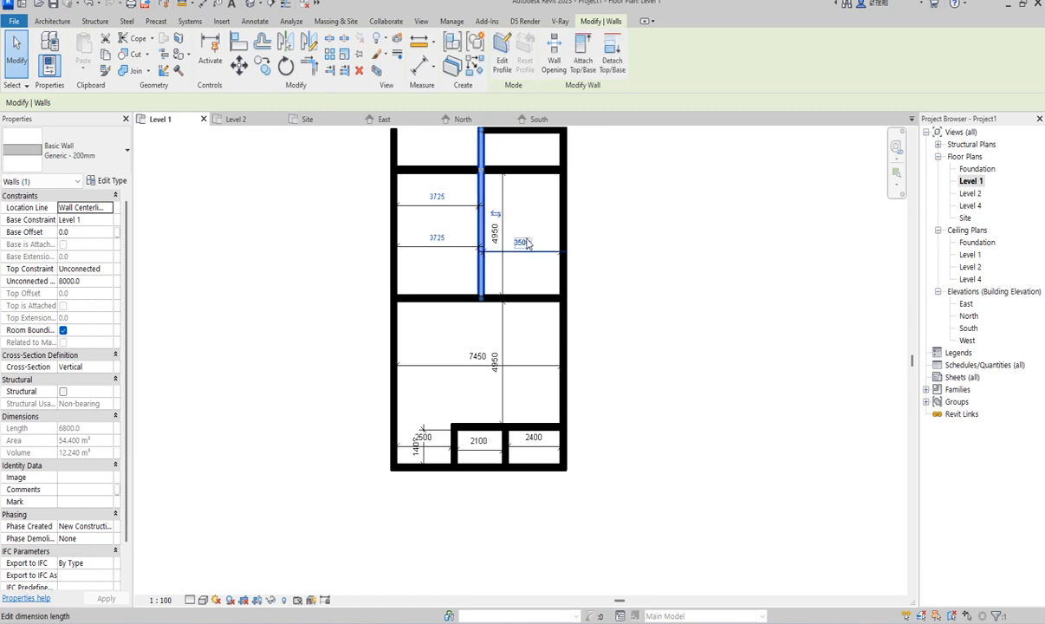
{"action": "left_click", "coordinate": [422, 276]}
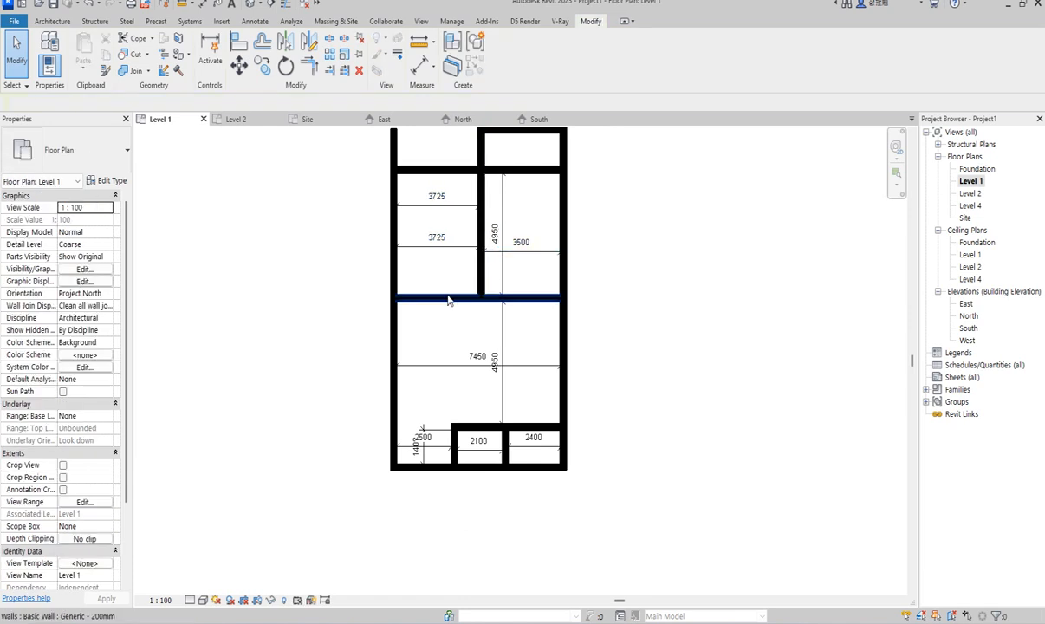
Shorten the middle horizontal wall so its left end stops at the interior vertical wall
{"action": "left_click", "coordinate": [448, 299]}
{"action": "left_click_drag", "start_coordinate": [396, 296], "coordinate": [479, 298]}
{"action": "left_click", "coordinate": [427, 341]}
Move the shortened middle wall by setting the upper-right room's clear depth to 3900 mm
{"action": "scroll", "coordinate": [498, 329], "scroll_direction": "down", "scroll_amount": 2}
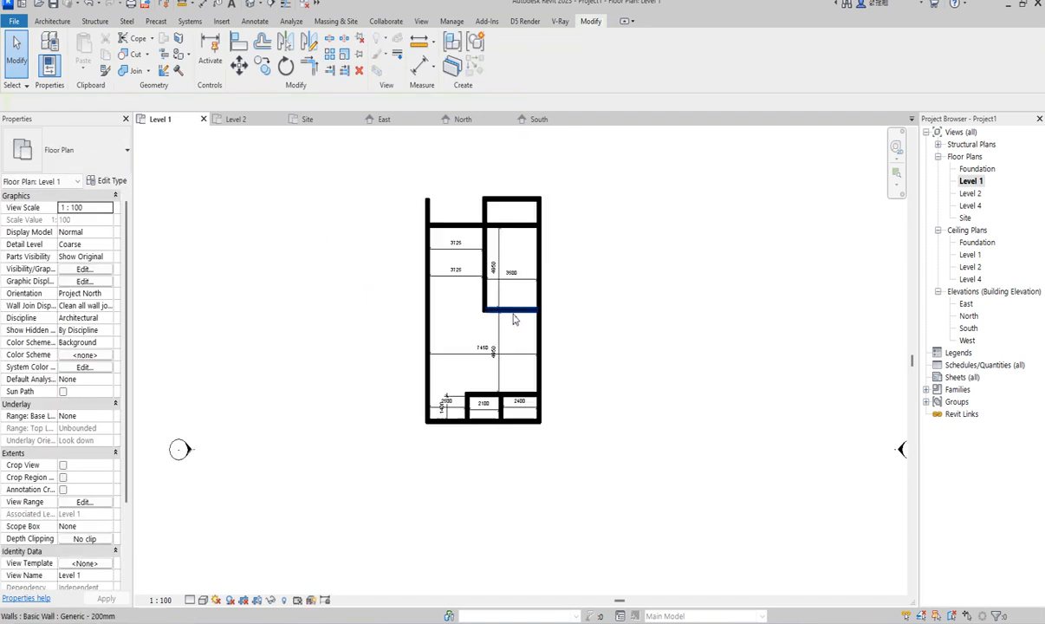
{"action": "scroll", "coordinate": [512, 319], "scroll_direction": "up", "scroll_amount": 1}
{"action": "left_click", "coordinate": [514, 310]}
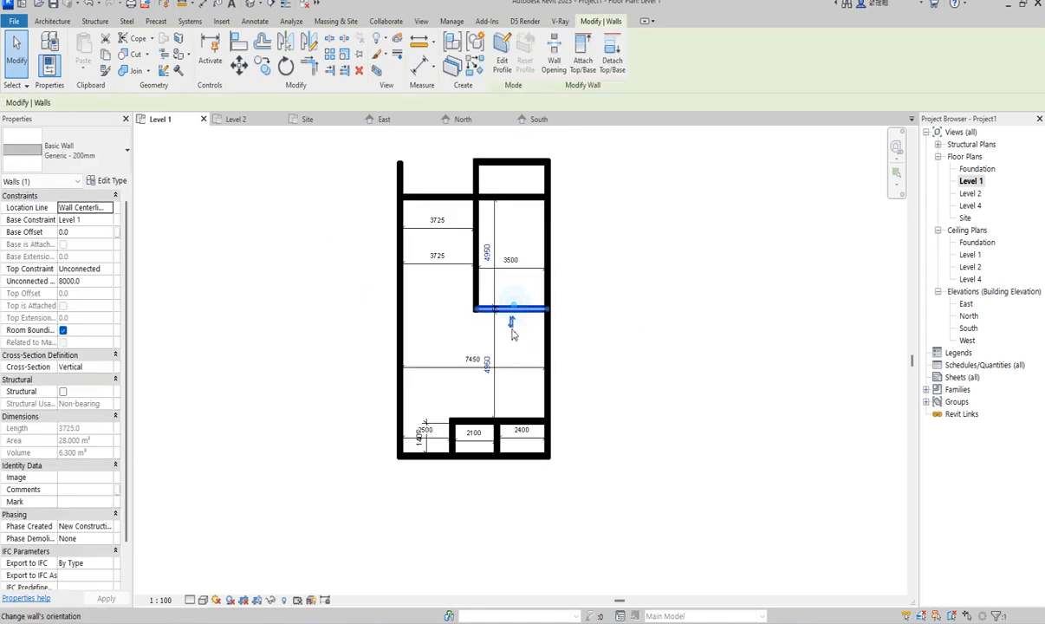
{"action": "scroll", "coordinate": [511, 316], "scroll_direction": "up", "scroll_amount": 2}
{"action": "left_click", "coordinate": [472, 197]}
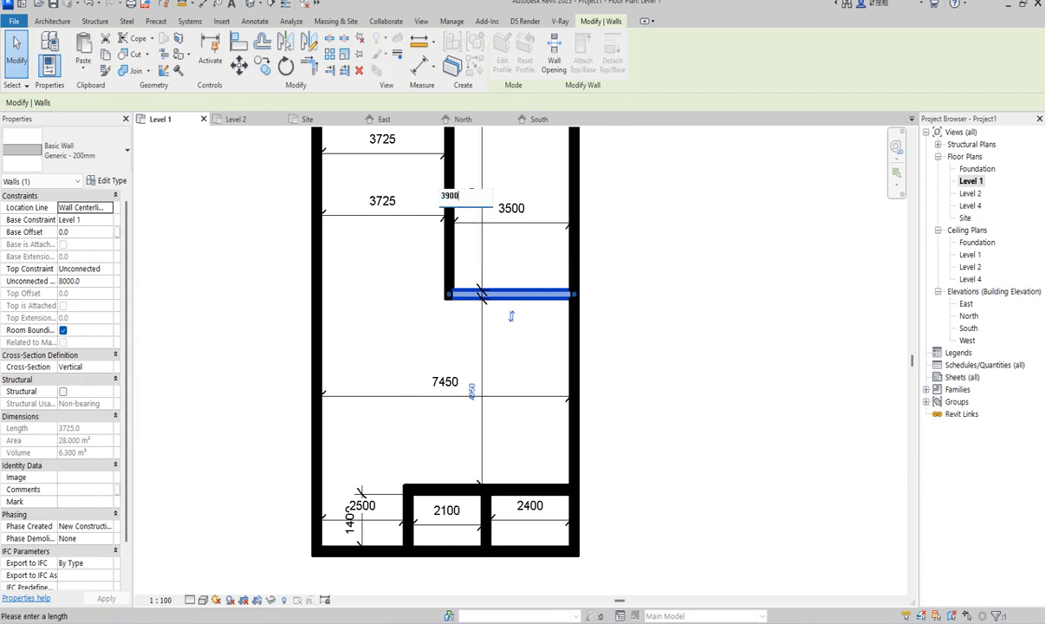
{"action": "key", "text": "Return"}
{"action": "left_click", "coordinate": [721, 301]}
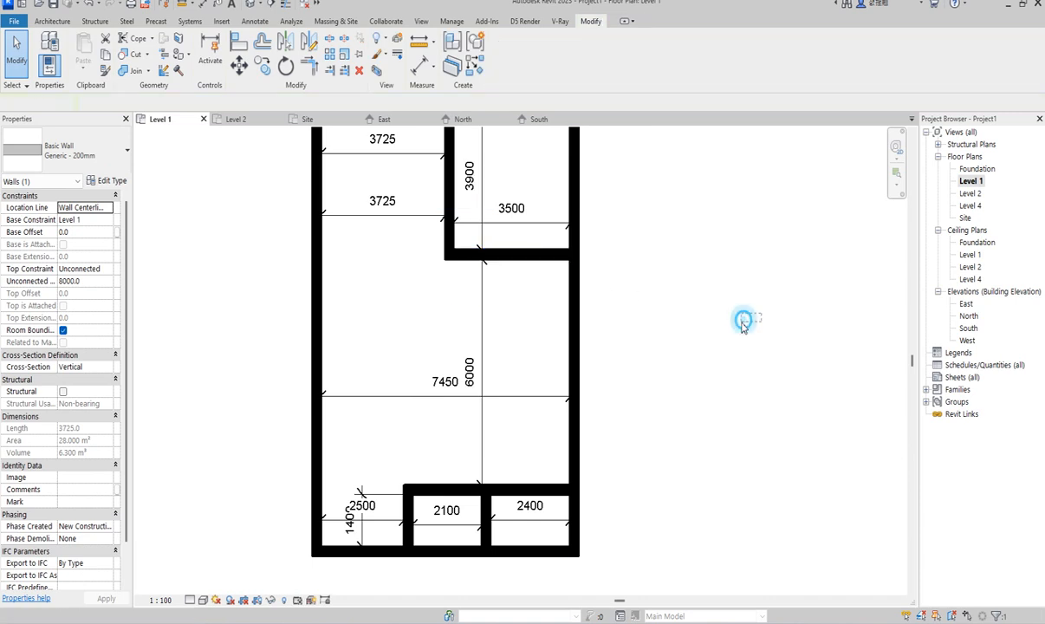
Split the bottom exterior wall at a point within the bottom-middle room
{"action": "scroll", "coordinate": [315, 431], "scroll_direction": "down", "scroll_amount": 2}
{"action": "scroll", "coordinate": [409, 249], "scroll_direction": "up", "scroll_amount": 2}
{"action": "scroll", "coordinate": [355, 270], "scroll_direction": "down", "scroll_amount": 2}
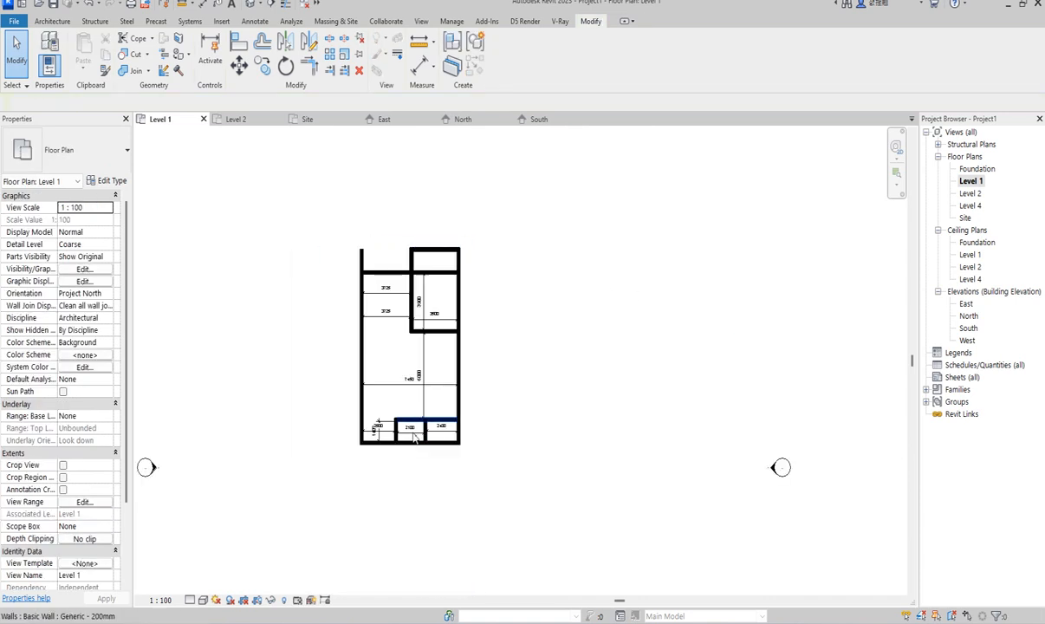
{"action": "scroll", "coordinate": [411, 449], "scroll_direction": "up", "scroll_amount": 1}
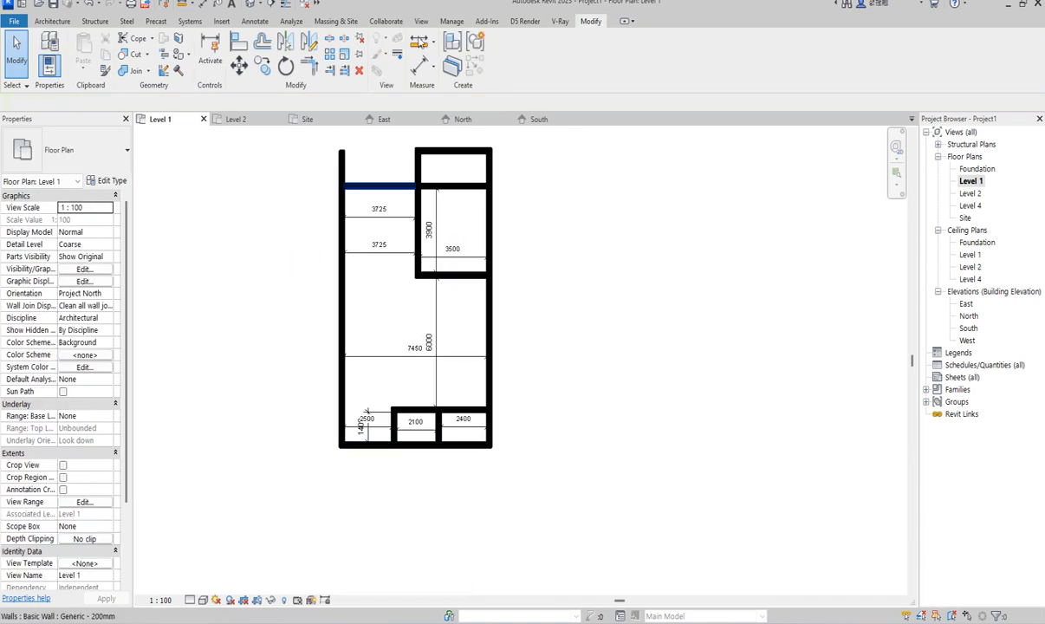
{"action": "left_click", "coordinate": [337, 38]}
{"action": "left_click", "coordinate": [416, 442]}
{"action": "left_click", "coordinate": [343, 71]}
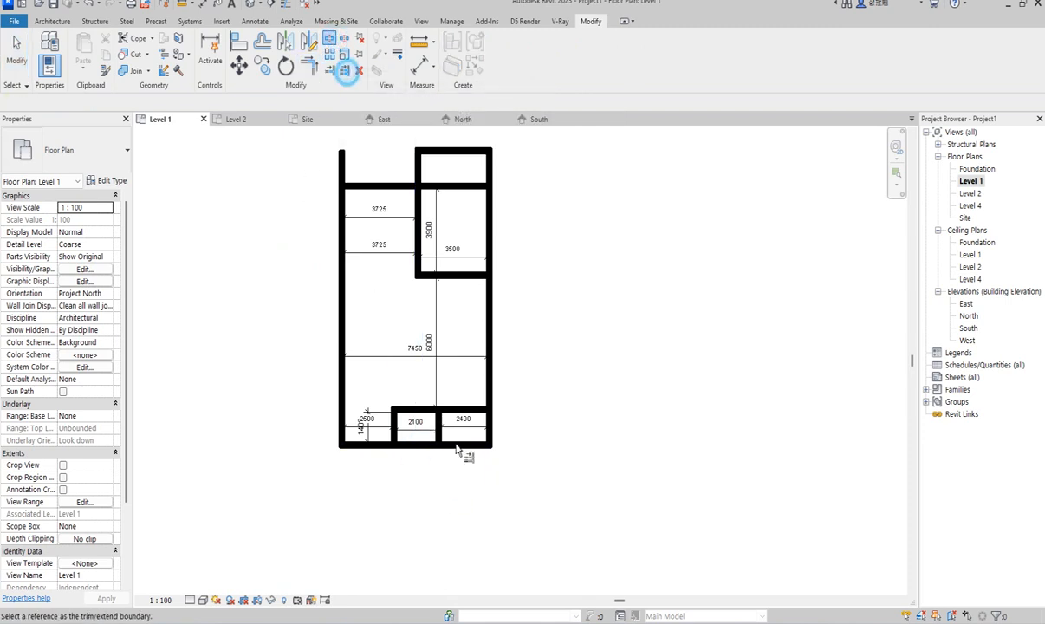
{"action": "scroll", "coordinate": [451, 447], "scroll_direction": "up", "scroll_amount": 3}
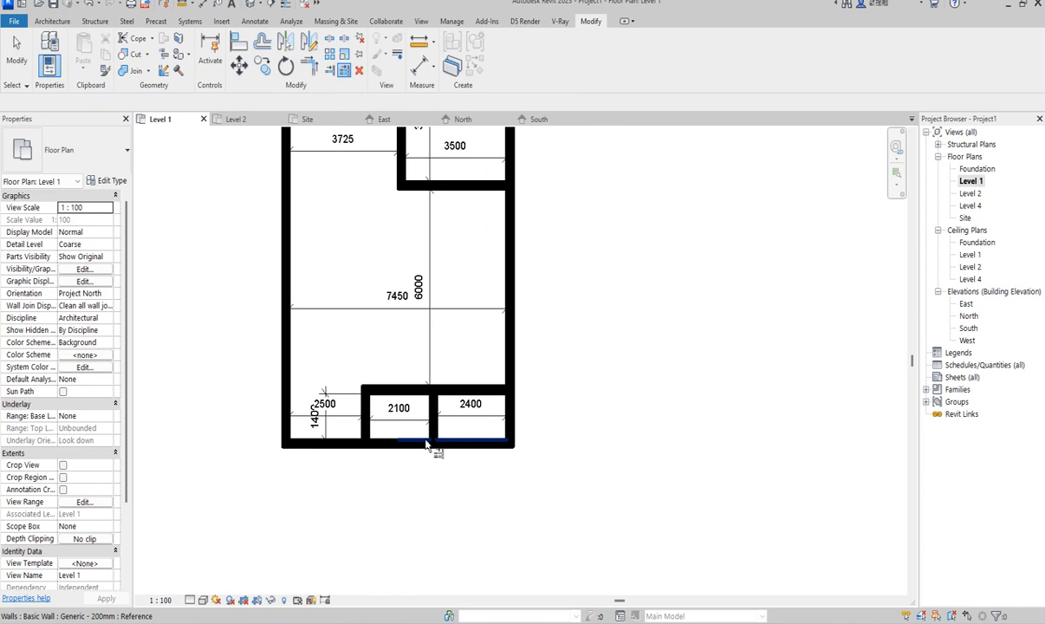
{"action": "right_click", "coordinate": [411, 475]}
{"action": "left_click", "coordinate": [451, 294]}
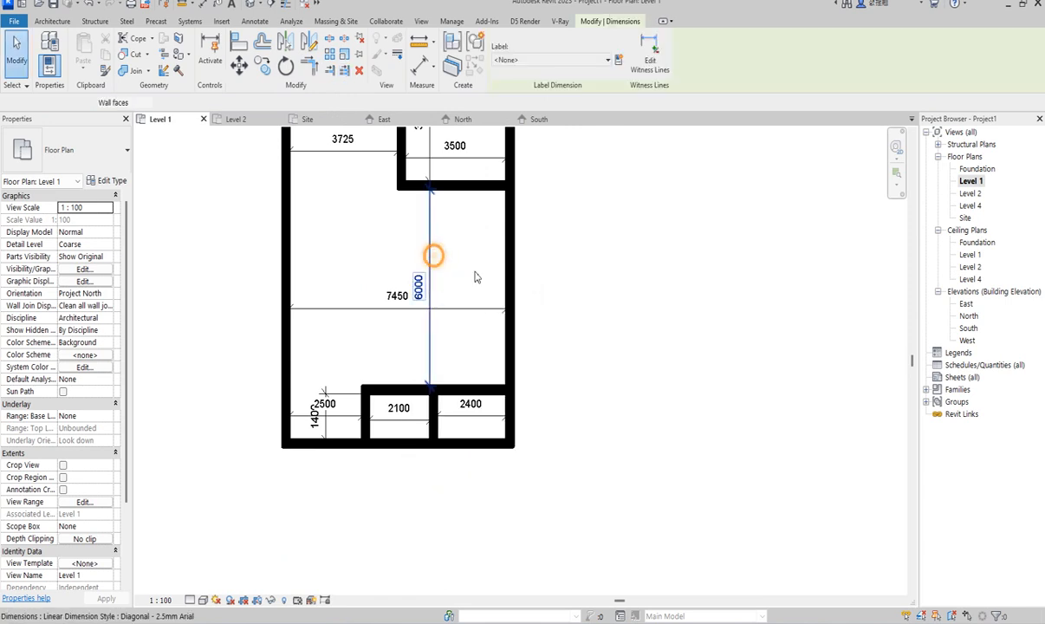
{"action": "right_click", "coordinate": [427, 253]}
{"action": "left_click", "coordinate": [439, 257]}
Pull the split wall ends back to the two short walls, opening the exterior side of the bottom-middle room
{"action": "left_click", "coordinate": [411, 443]}
{"action": "left_click_drag", "start_coordinate": [400, 443], "coordinate": [368, 444]}
{"action": "left_click", "coordinate": [380, 444]}
{"action": "left_click", "coordinate": [377, 490]}
Delete the width and depth dimensions in the bottom-left room
{"action": "scroll", "coordinate": [410, 496], "scroll_direction": "down", "scroll_amount": 5}
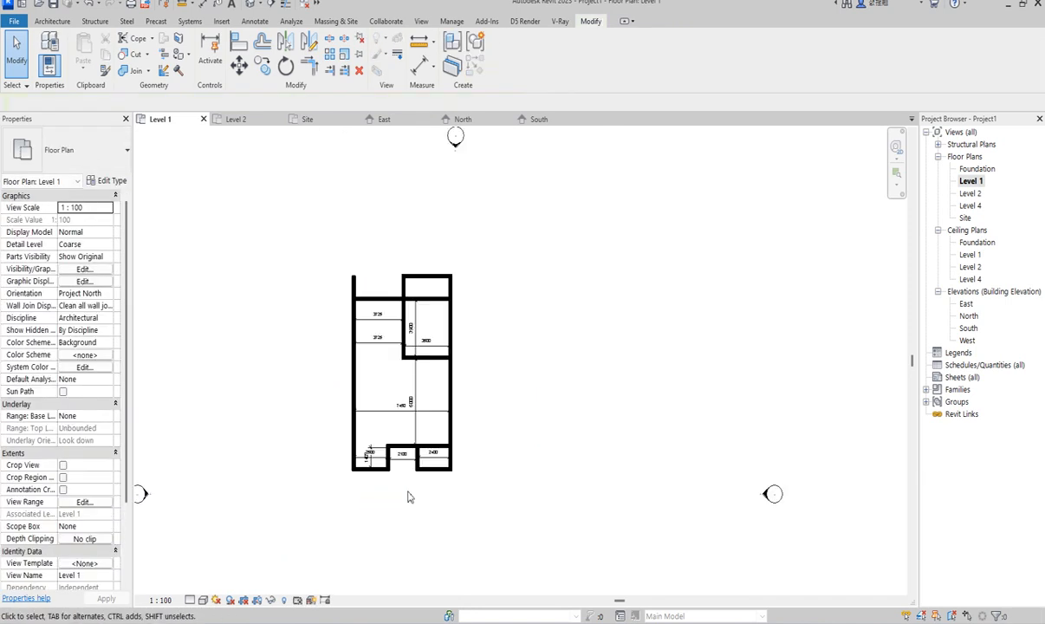
{"action": "scroll", "coordinate": [378, 362], "scroll_direction": "up", "scroll_amount": 3}
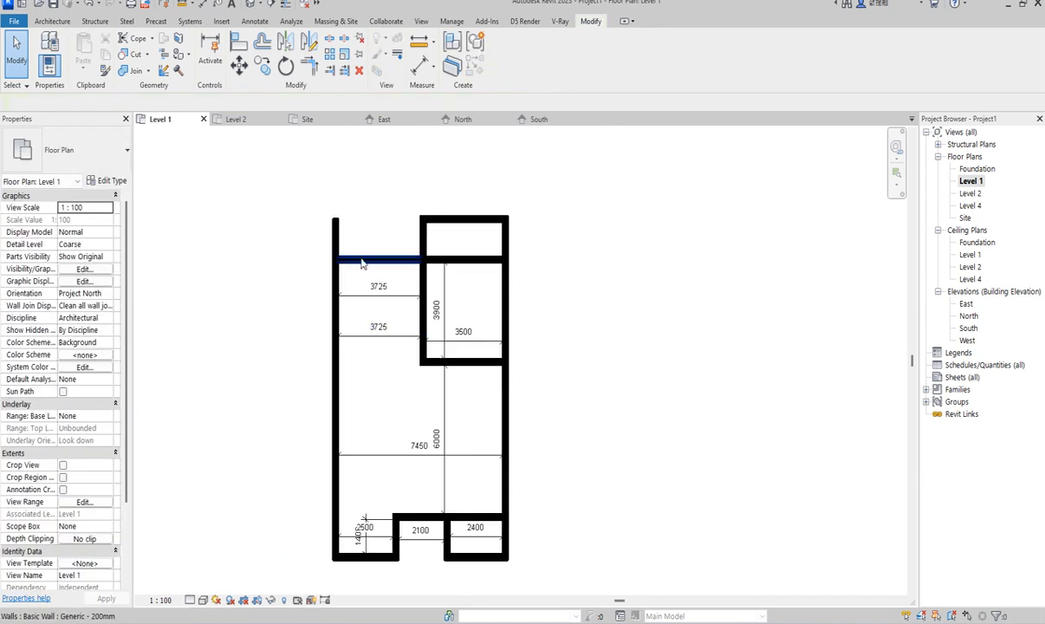
{"action": "scroll", "coordinate": [410, 296], "scroll_direction": "down", "scroll_amount": 3}
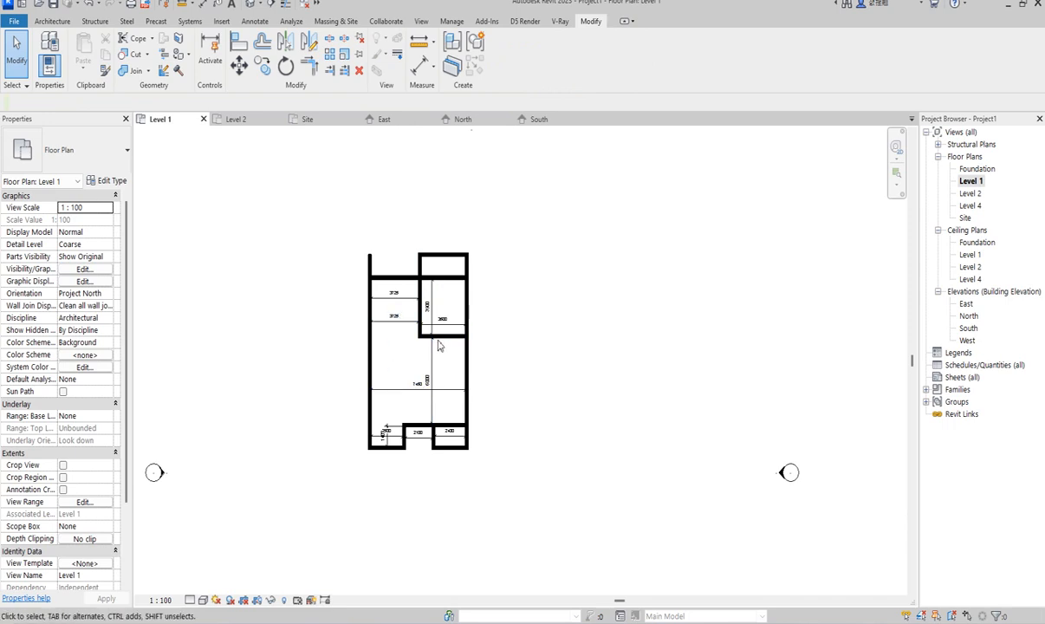
{"action": "scroll", "coordinate": [398, 438], "scroll_direction": "up", "scroll_amount": 5}
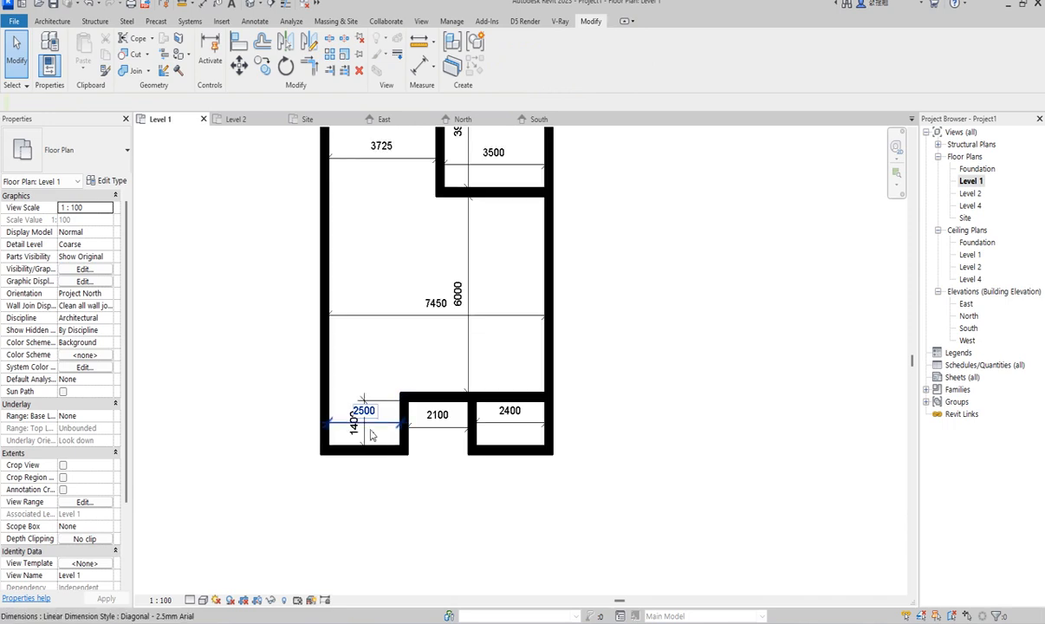
{"action": "left_click_drag", "start_coordinate": [381, 436], "coordinate": [346, 367]}
{"action": "key", "text": "Delete"}
{"action": "scroll", "coordinate": [511, 437], "scroll_direction": "down", "scroll_amount": 3}
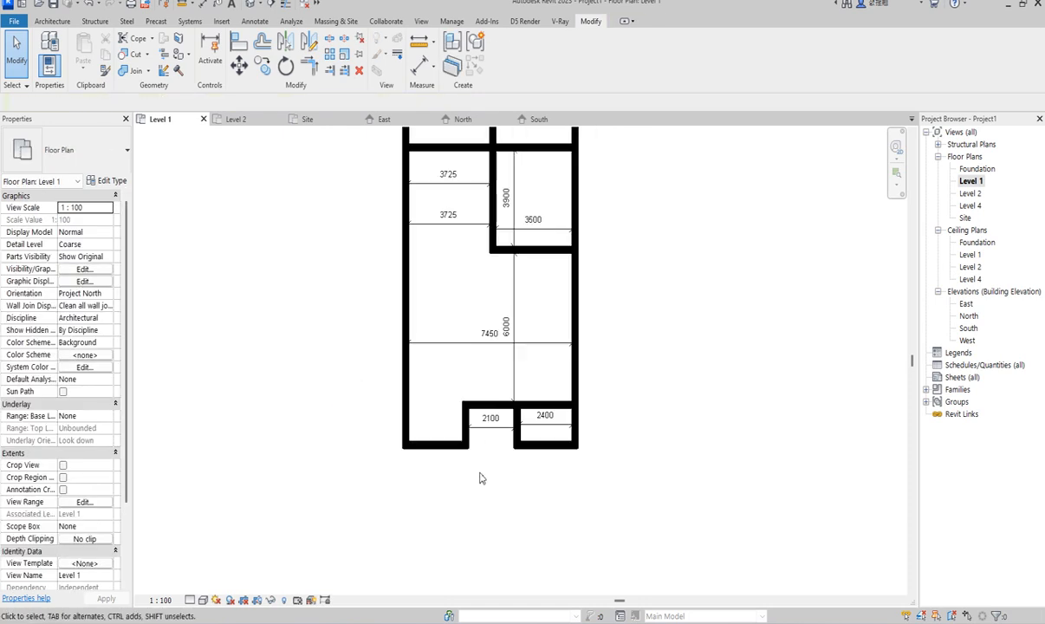
Choose the M_Single-Flush 0915 x 2032mm door for placement and set its type height to 2100 mm
{"action": "left_click", "coordinate": [53, 22]}
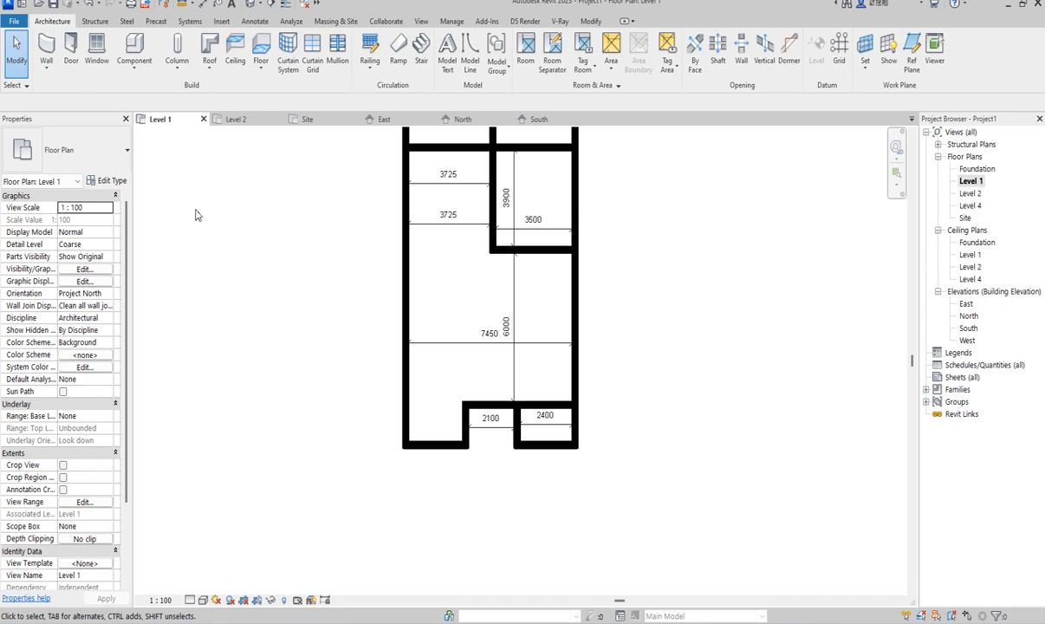
{"action": "left_click", "coordinate": [71, 54]}
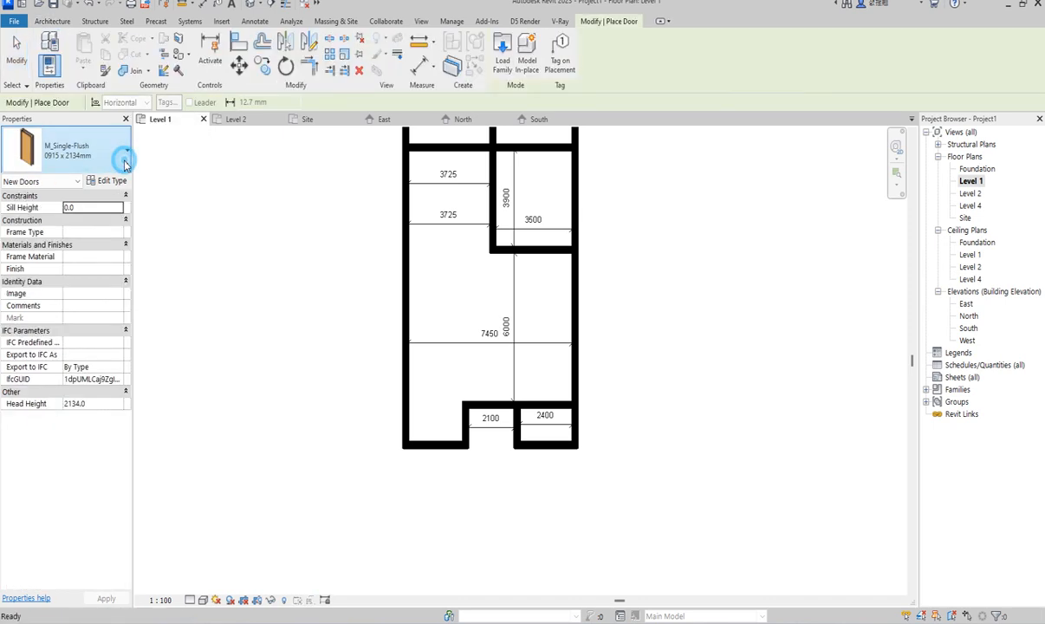
{"action": "left_click", "coordinate": [119, 163]}
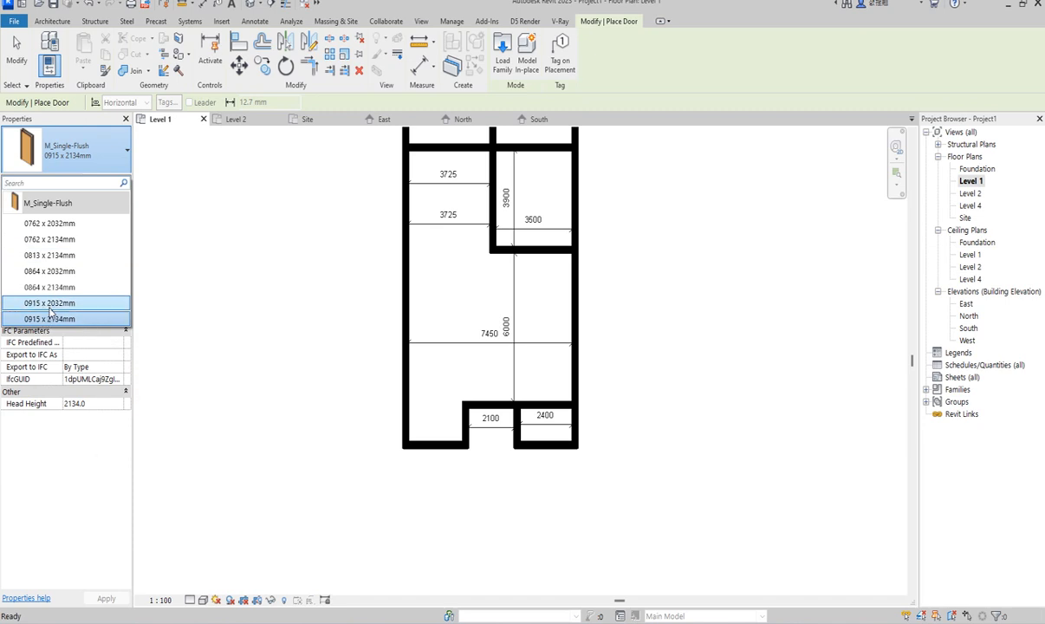
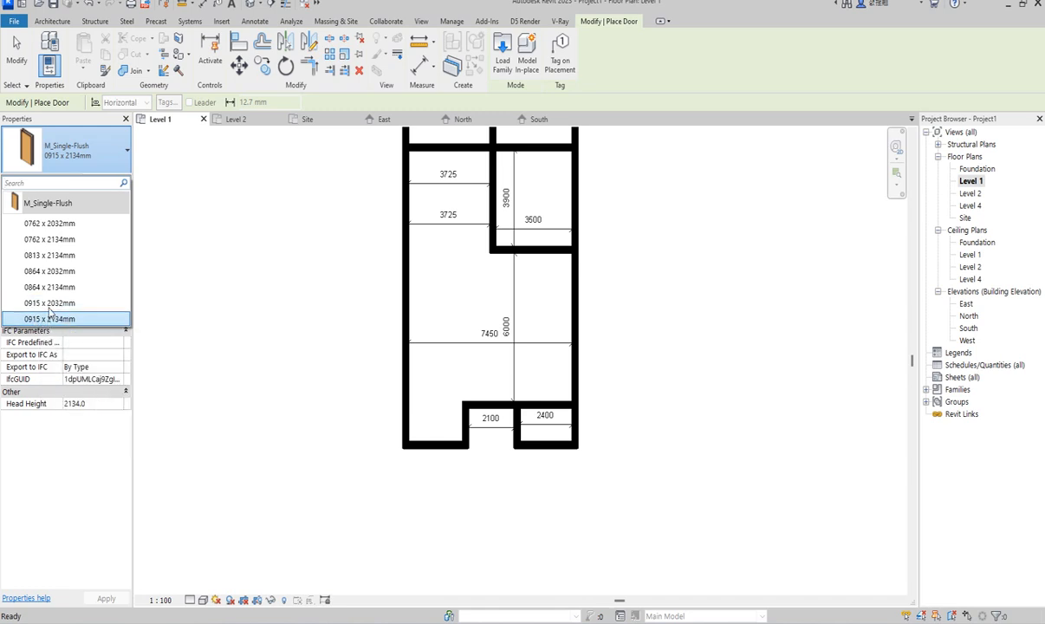
{"action": "left_click", "coordinate": [49, 305]}
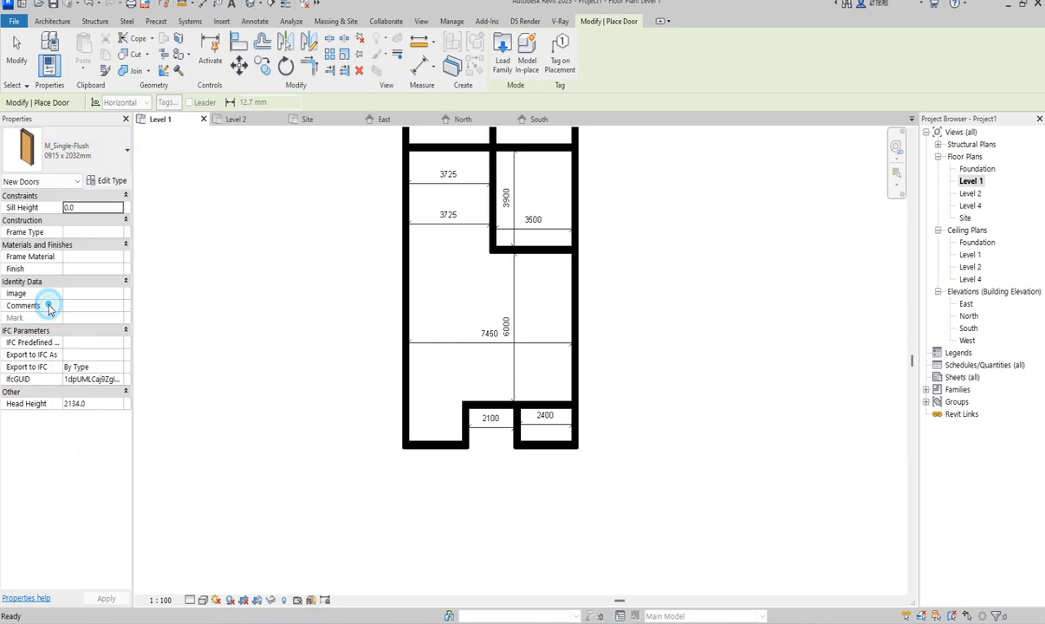
{"action": "left_click", "coordinate": [113, 182]}
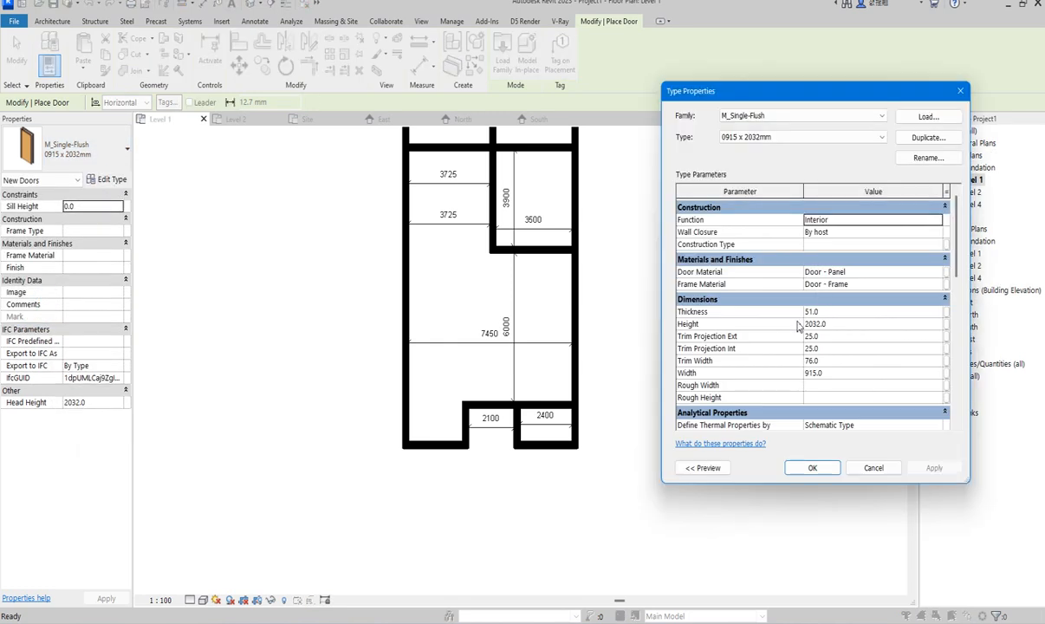
{"action": "left_click", "coordinate": [838, 325]}
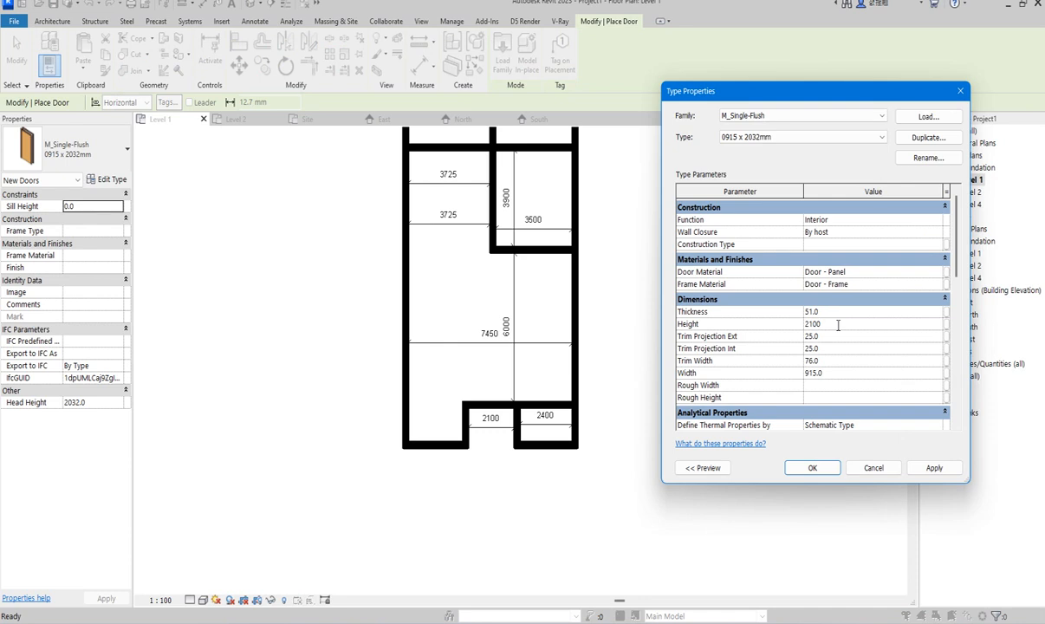
{"action": "left_click", "coordinate": [843, 372]}
{"action": "left_click", "coordinate": [808, 467]}
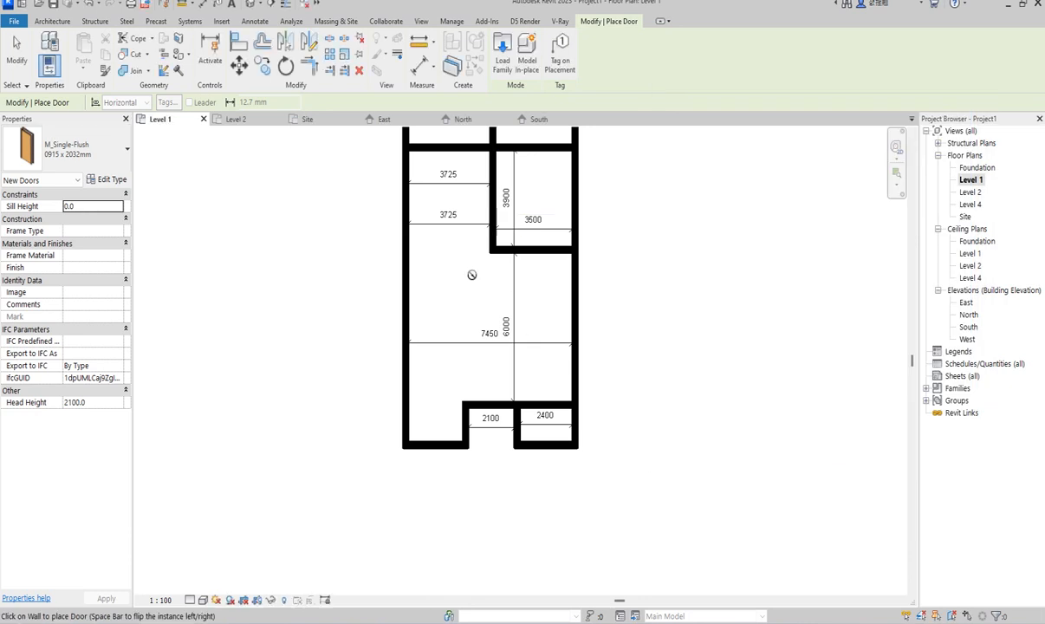
Place a door near the lower end of the 3900 mm deep room's left wall, 200 mm from the corner, swinging into the room
{"action": "scroll", "coordinate": [493, 310], "scroll_direction": "down", "scroll_amount": 3}
{"action": "scroll", "coordinate": [493, 199], "scroll_direction": "up", "scroll_amount": 4}
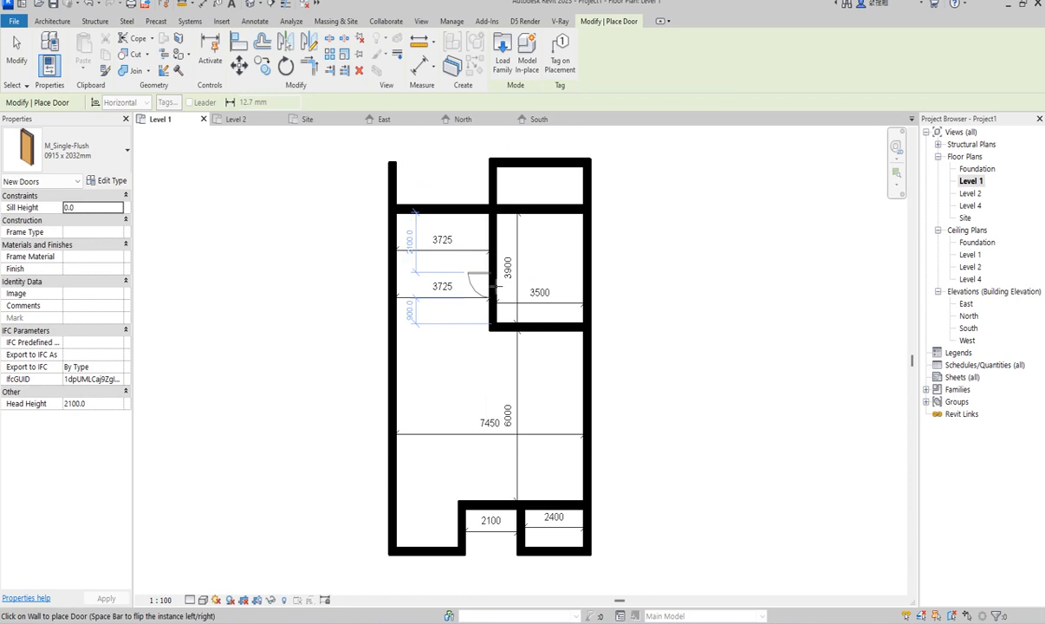
{"action": "scroll", "coordinate": [490, 296], "scroll_direction": "up", "scroll_amount": 2}
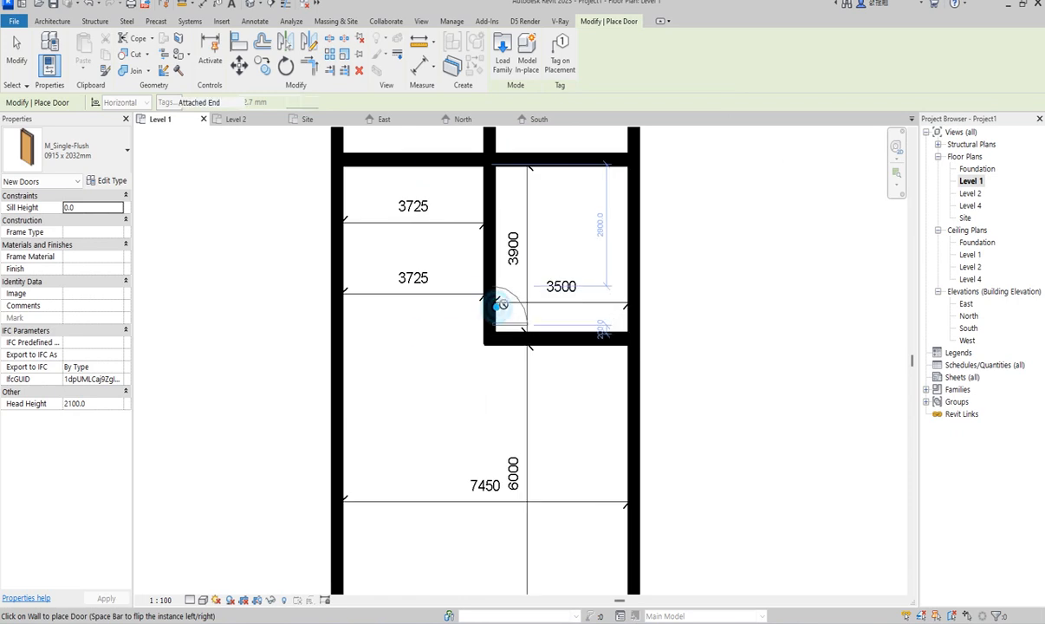
{"action": "scroll", "coordinate": [507, 277], "scroll_direction": "down", "scroll_amount": 2}
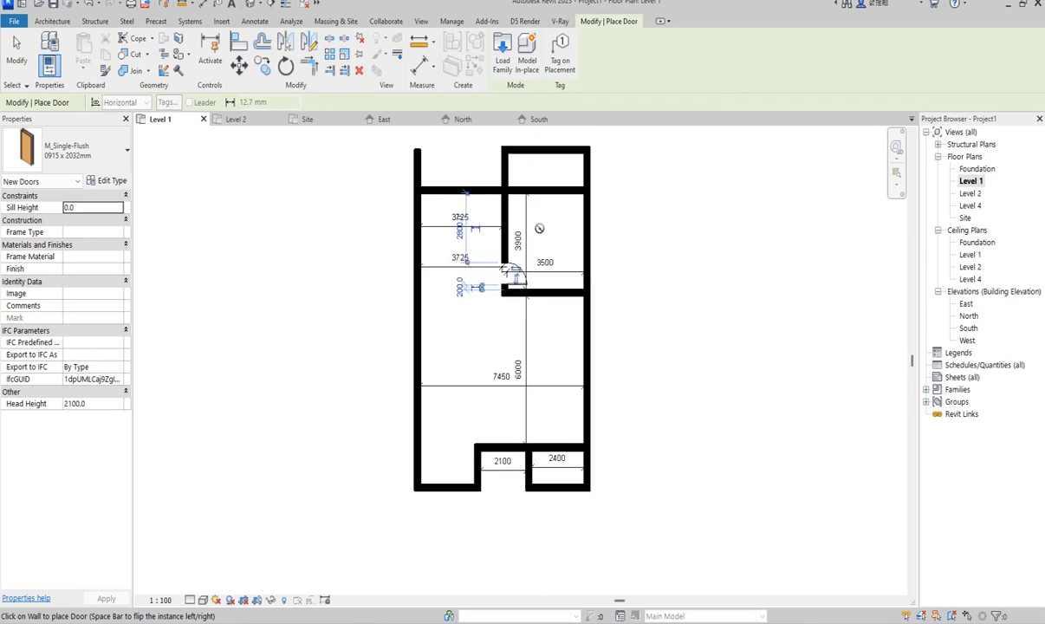
{"action": "scroll", "coordinate": [540, 228], "scroll_direction": "up", "scroll_amount": 1}
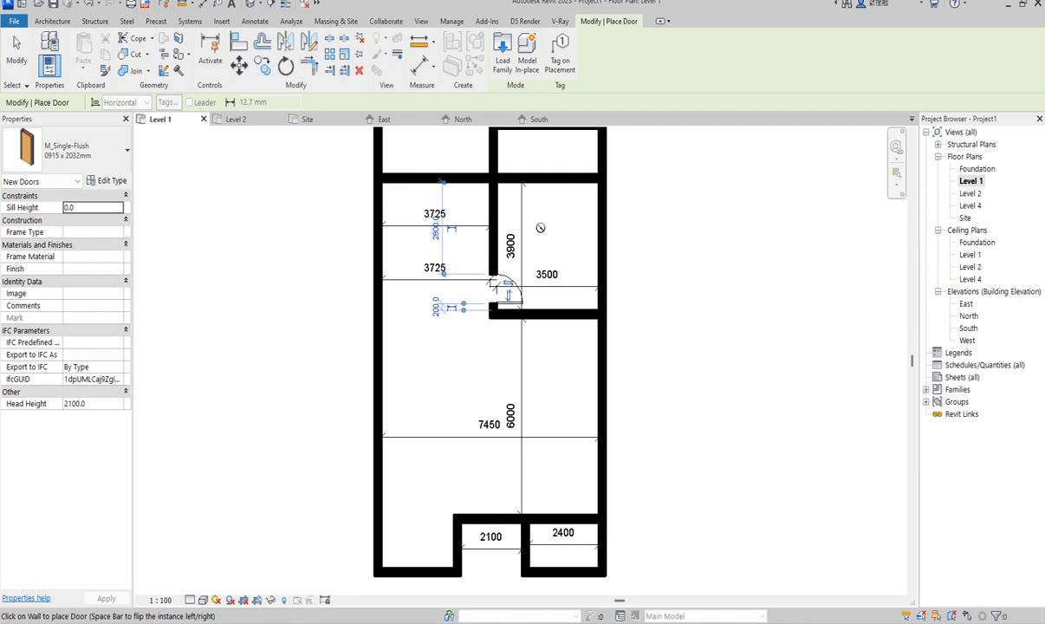
Place a door centred in the left wall of the small top-right room, swinging outward into the neighbouring space
{"action": "scroll", "coordinate": [540, 228], "scroll_direction": "down", "scroll_amount": 2}
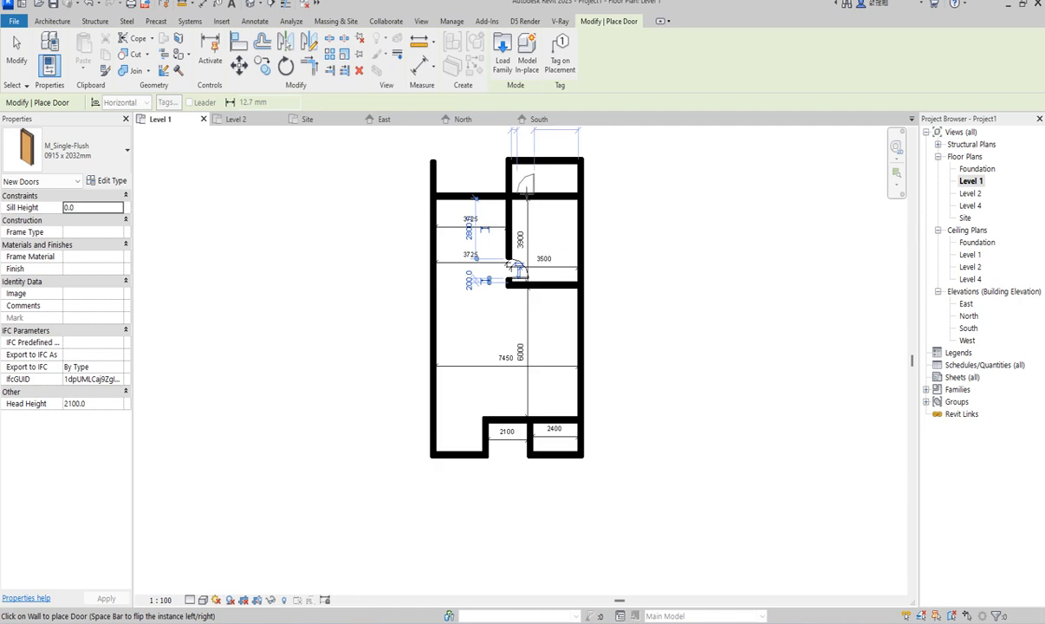
{"action": "scroll", "coordinate": [524, 197], "scroll_direction": "up", "scroll_amount": 1}
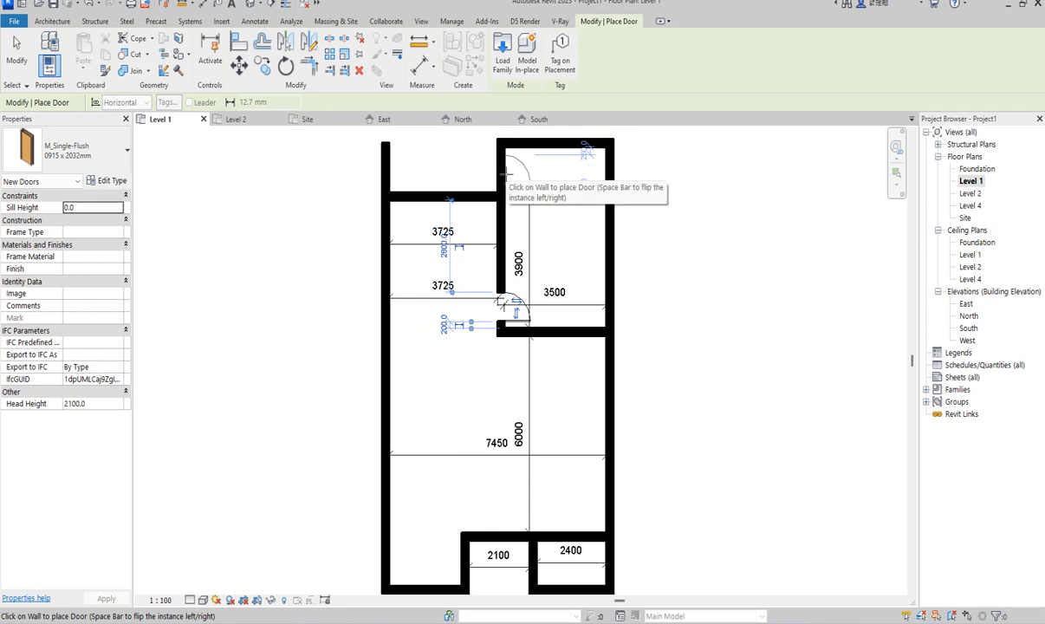
{"action": "scroll", "coordinate": [499, 173], "scroll_direction": "down", "scroll_amount": 2}
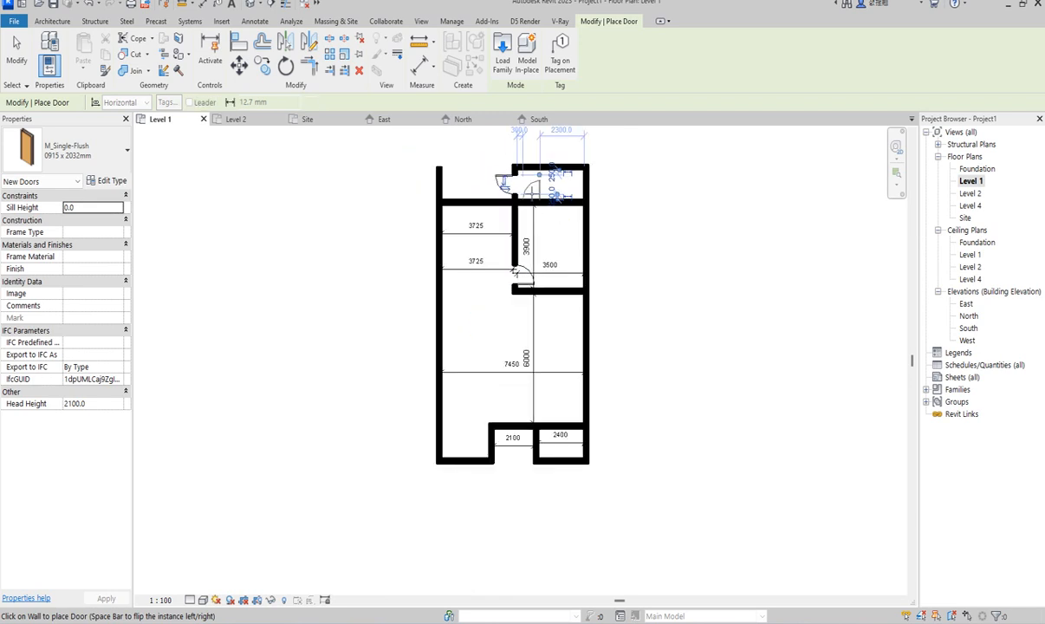
{"action": "scroll", "coordinate": [532, 200], "scroll_direction": "up", "scroll_amount": 2}
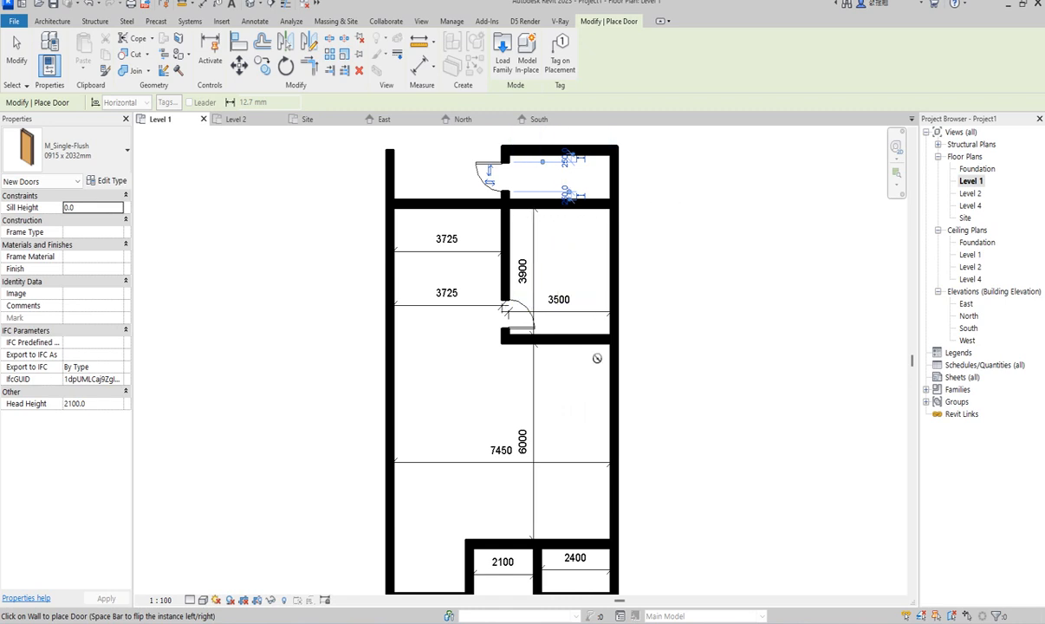
Place a centred door in each short wall flanking the bottom-middle recess, swinging into the side rooms, and finish door placement
{"action": "scroll", "coordinate": [536, 333], "scroll_direction": "down", "scroll_amount": 4}
{"action": "scroll", "coordinate": [537, 454], "scroll_direction": "up", "scroll_amount": 8}
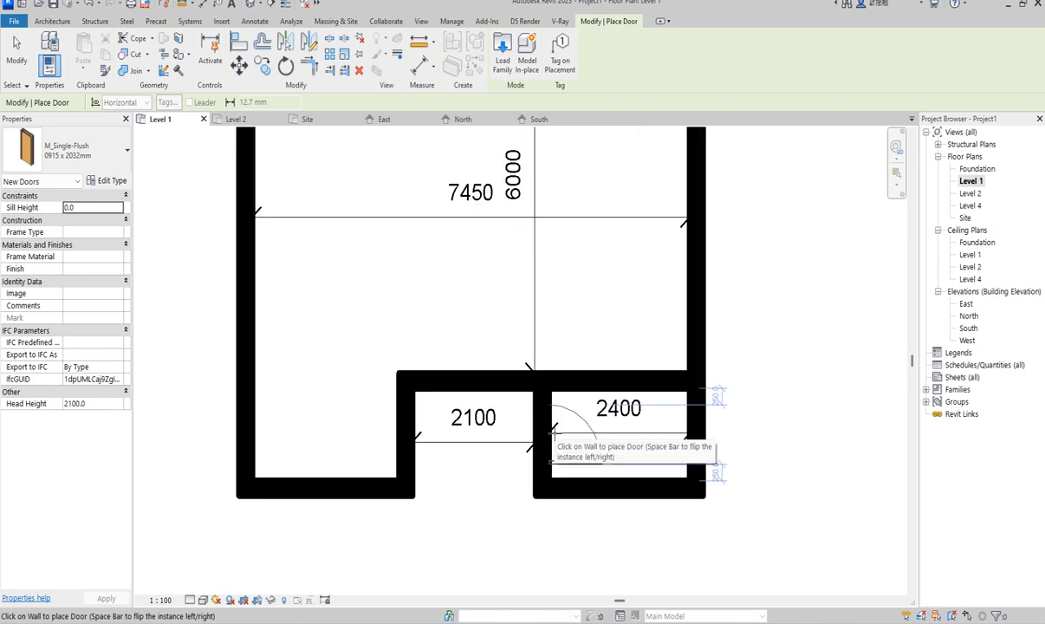
{"action": "left_click", "coordinate": [552, 429]}
{"action": "scroll", "coordinate": [562, 372], "scroll_direction": "down", "scroll_amount": 3}
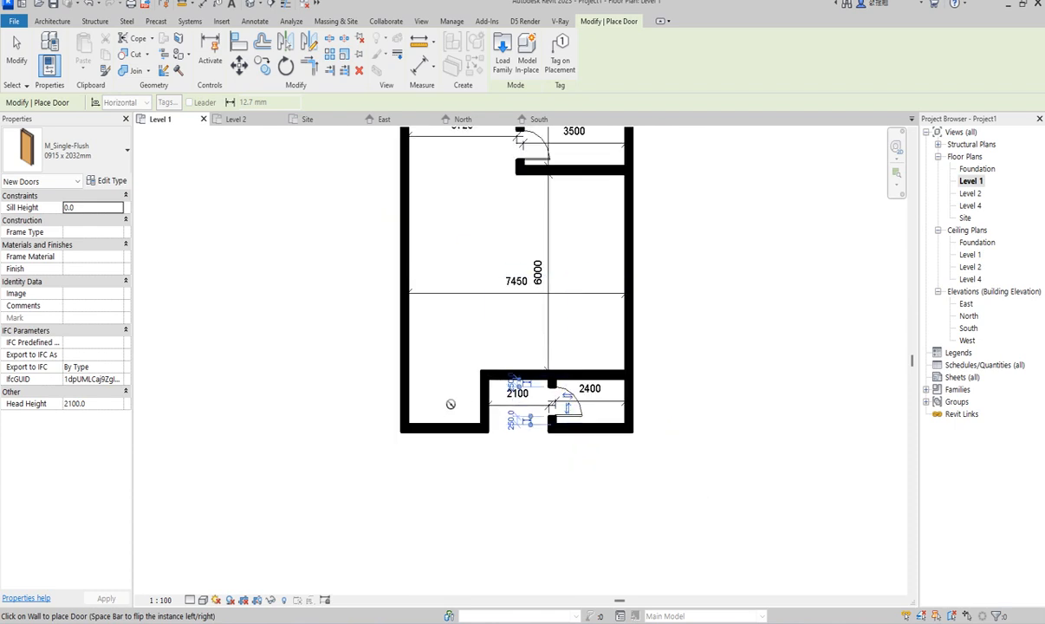
{"action": "scroll", "coordinate": [480, 400], "scroll_direction": "up", "scroll_amount": 2}
{"action": "right_click", "coordinate": [475, 306]}
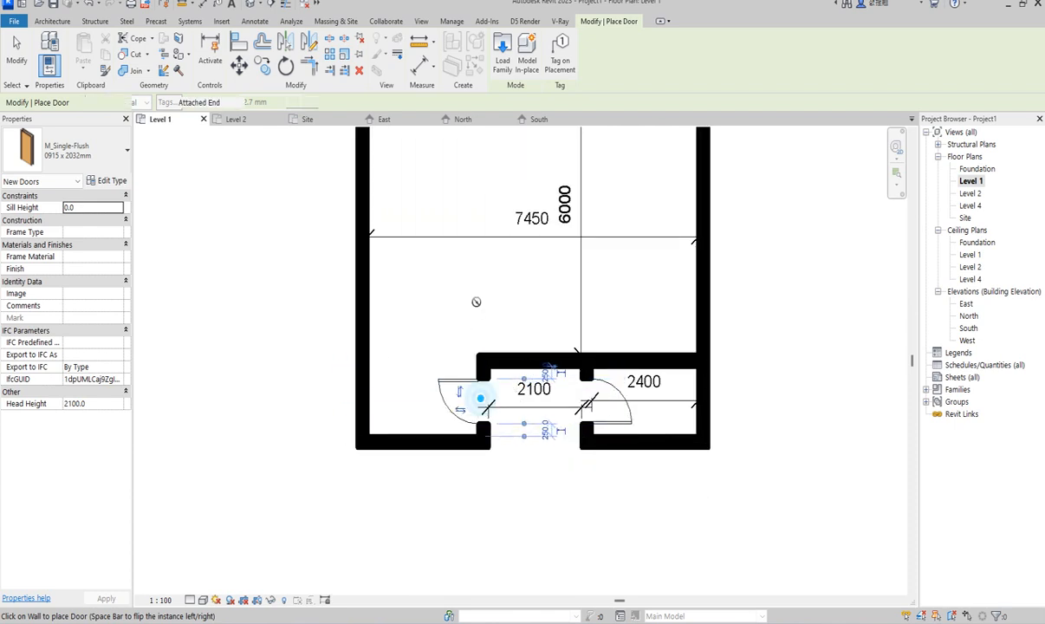
{"action": "left_click", "coordinate": [516, 308]}
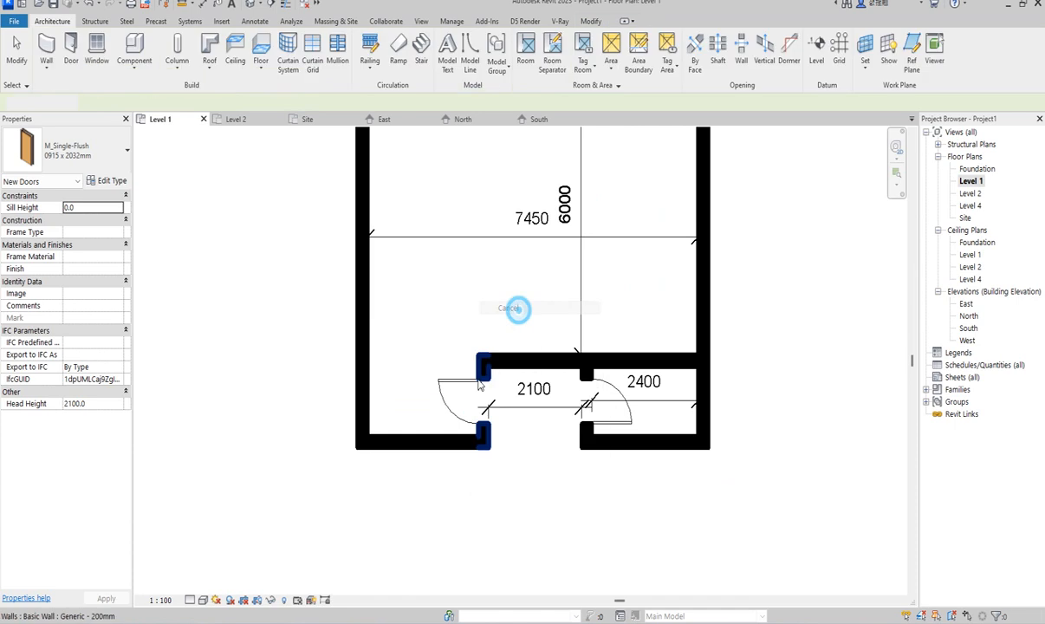
Move the 2100 dimension of the bottom-middle recess down, outside the building
{"action": "scroll", "coordinate": [489, 409], "scroll_direction": "down", "scroll_amount": 2}
{"action": "left_click", "coordinate": [510, 417]}
{"action": "left_click_drag", "start_coordinate": [509, 417], "coordinate": [509, 482]}
{"action": "left_click", "coordinate": [498, 334]}
Draw a vertical Generic - 200mm divider wall across the small top-right room, from its lower wall up to the top exterior wall
{"action": "scroll", "coordinate": [499, 347], "scroll_direction": "down", "scroll_amount": 2}
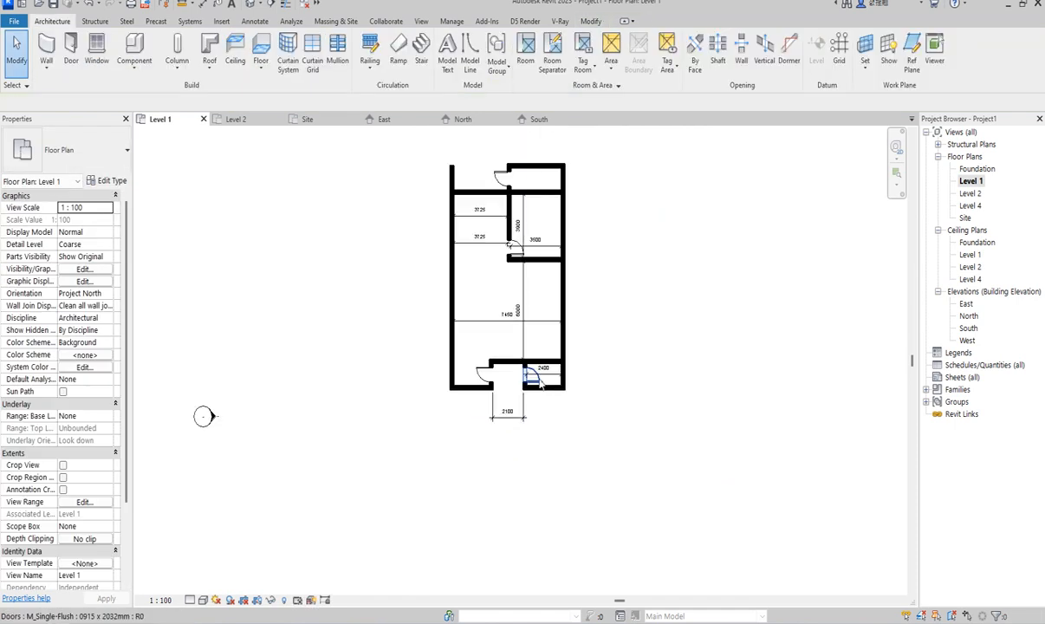
{"action": "scroll", "coordinate": [485, 364], "scroll_direction": "up", "scroll_amount": 1}
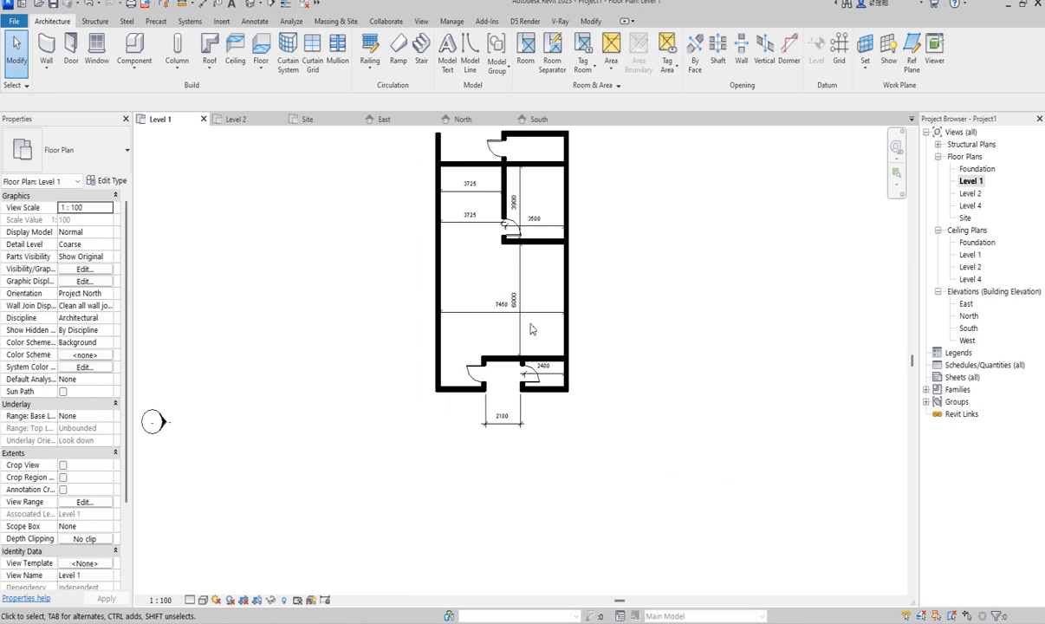
{"action": "scroll", "coordinate": [533, 327], "scroll_direction": "up", "scroll_amount": 2}
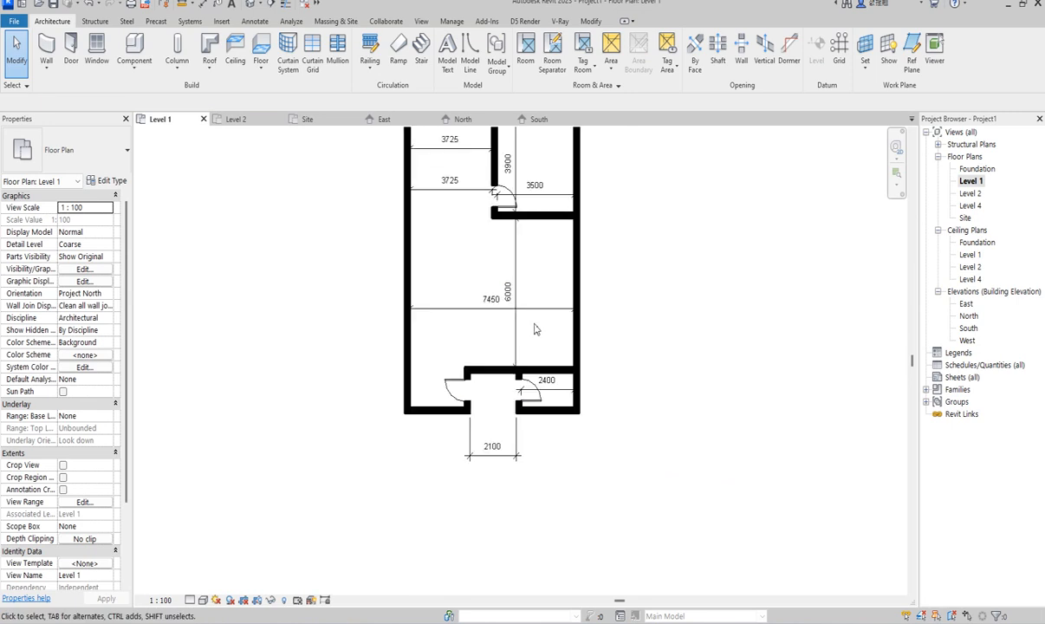
{"action": "scroll", "coordinate": [506, 338], "scroll_direction": "down", "scroll_amount": 2}
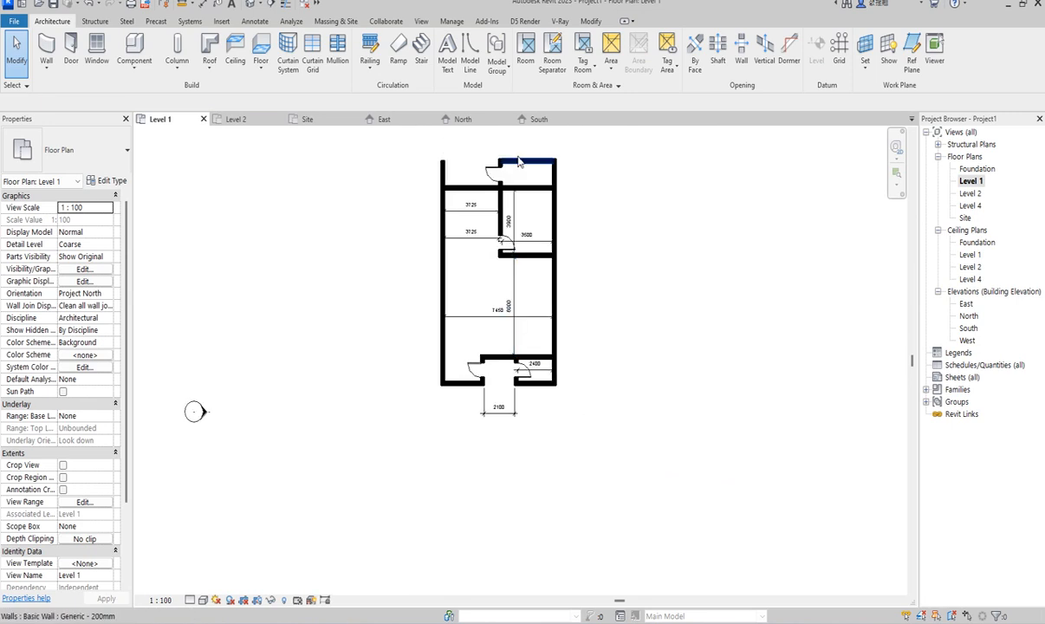
{"action": "scroll", "coordinate": [509, 163], "scroll_direction": "up", "scroll_amount": 2}
{"action": "left_click", "coordinate": [509, 171]}
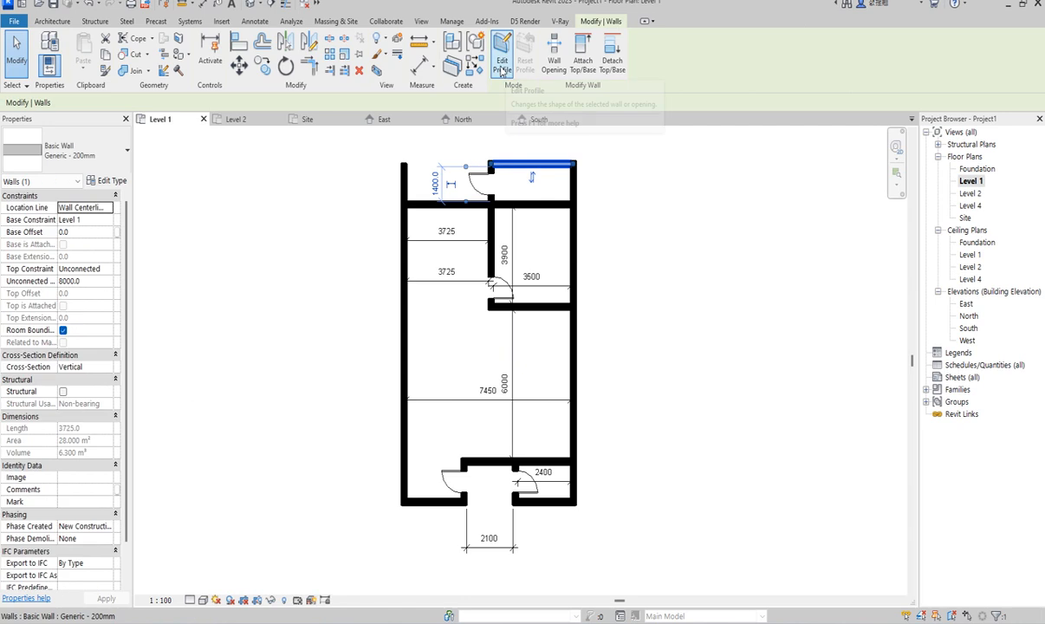
{"action": "key", "text": "c"}
{"action": "key", "text": "s"}
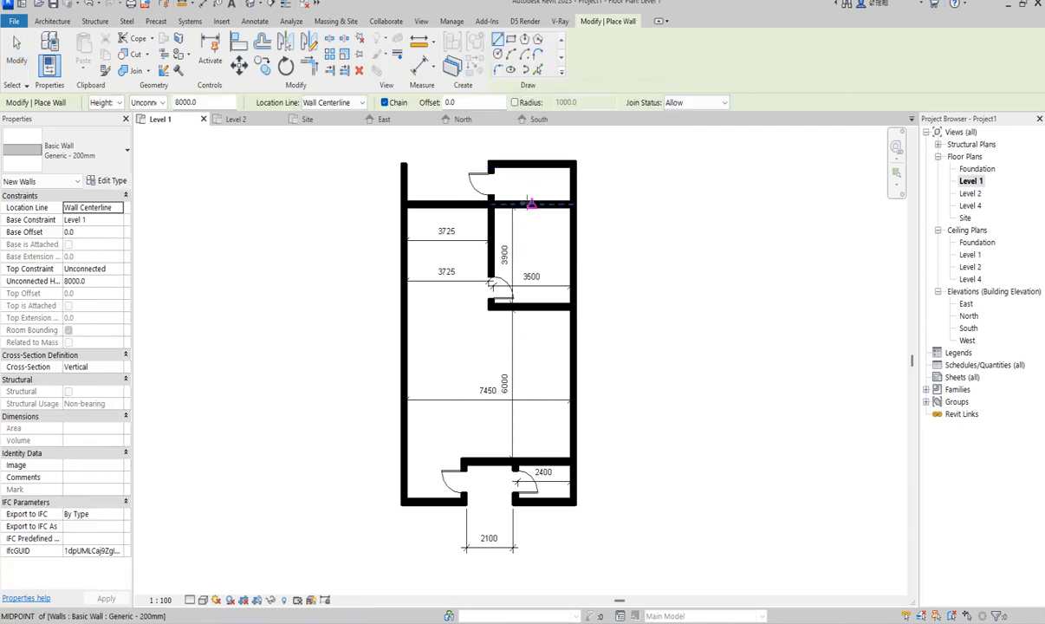
{"action": "scroll", "coordinate": [531, 203], "scroll_direction": "up", "scroll_amount": 2}
{"action": "left_click", "coordinate": [517, 207]}
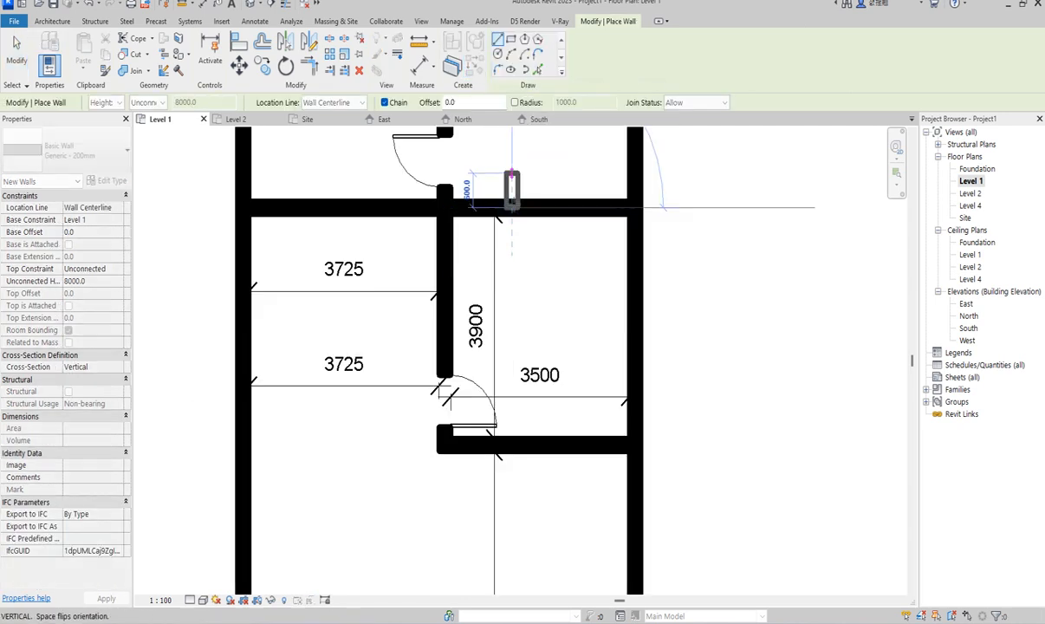
{"action": "scroll", "coordinate": [510, 178], "scroll_direction": "down", "scroll_amount": 1}
{"action": "left_click", "coordinate": [513, 154]}
{"action": "right_click", "coordinate": [550, 176]}
{"action": "left_click", "coordinate": [582, 189]}
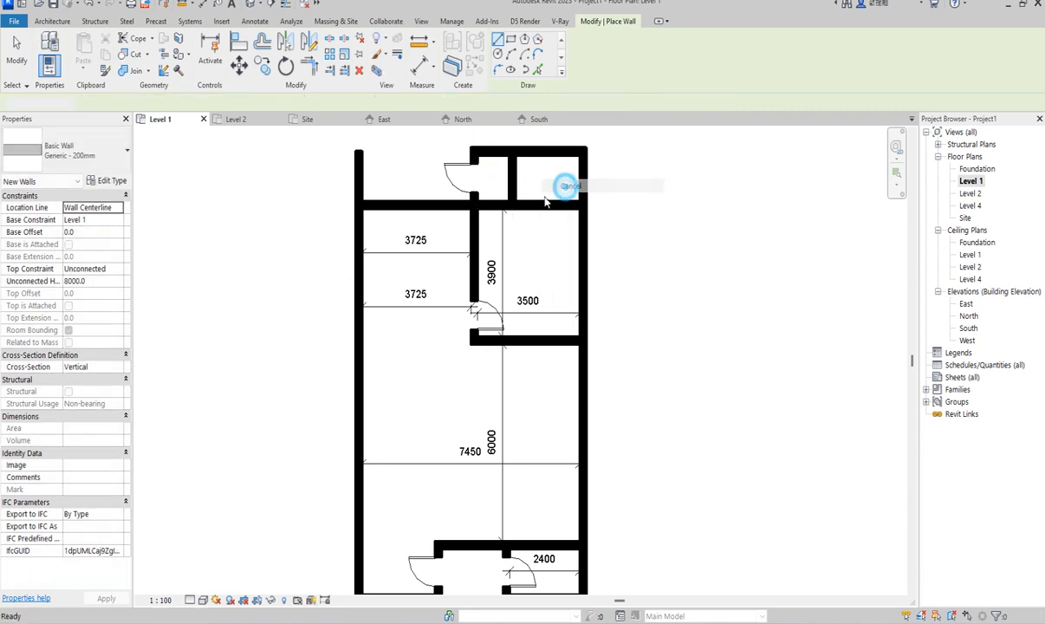
{"action": "key", "text": "Escape"}
Pull the lower wall's end back to the new divider, opening the top passage to the room below
{"action": "scroll", "coordinate": [511, 201], "scroll_direction": "up", "scroll_amount": 2}
{"action": "left_click", "coordinate": [488, 209]}
{"action": "left_click_drag", "start_coordinate": [460, 207], "coordinate": [518, 207]}
{"action": "left_click", "coordinate": [548, 277]}
{"action": "scroll", "coordinate": [519, 208], "scroll_direction": "down", "scroll_amount": 3}
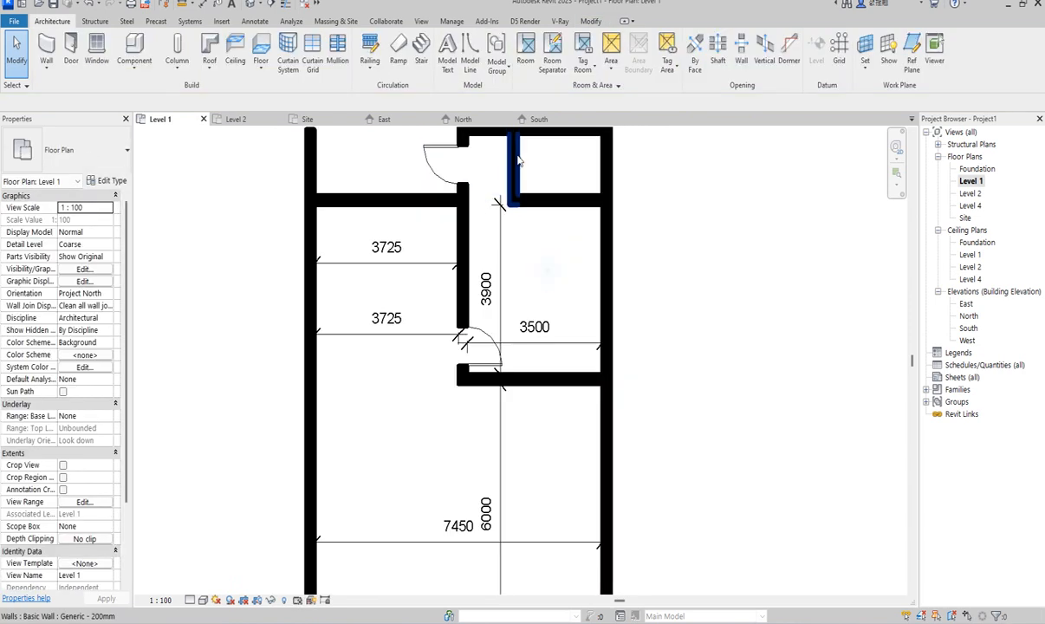
Place a matching single-flush door in the new divider wall, swinging into the small top-right room
{"action": "left_click", "coordinate": [454, 165]}
{"action": "left_click", "coordinate": [474, 68]}
{"action": "right_click", "coordinate": [684, 162]}
{"action": "key", "text": "Escape"}
{"action": "right_click", "coordinate": [669, 168]}
{"action": "left_click", "coordinate": [701, 176]}
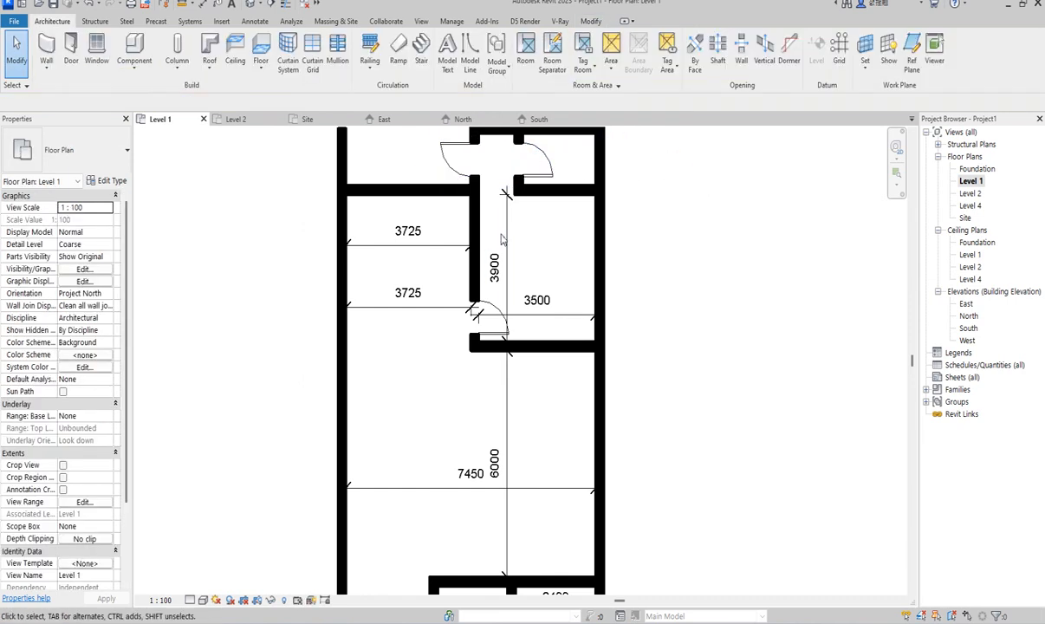
Align the lower edges of the two doors beside the top passage with the upper face of the horizontal wall
{"action": "scroll", "coordinate": [544, 191], "scroll_direction": "down", "scroll_amount": 3}
{"action": "scroll", "coordinate": [543, 191], "scroll_direction": "up", "scroll_amount": 4}
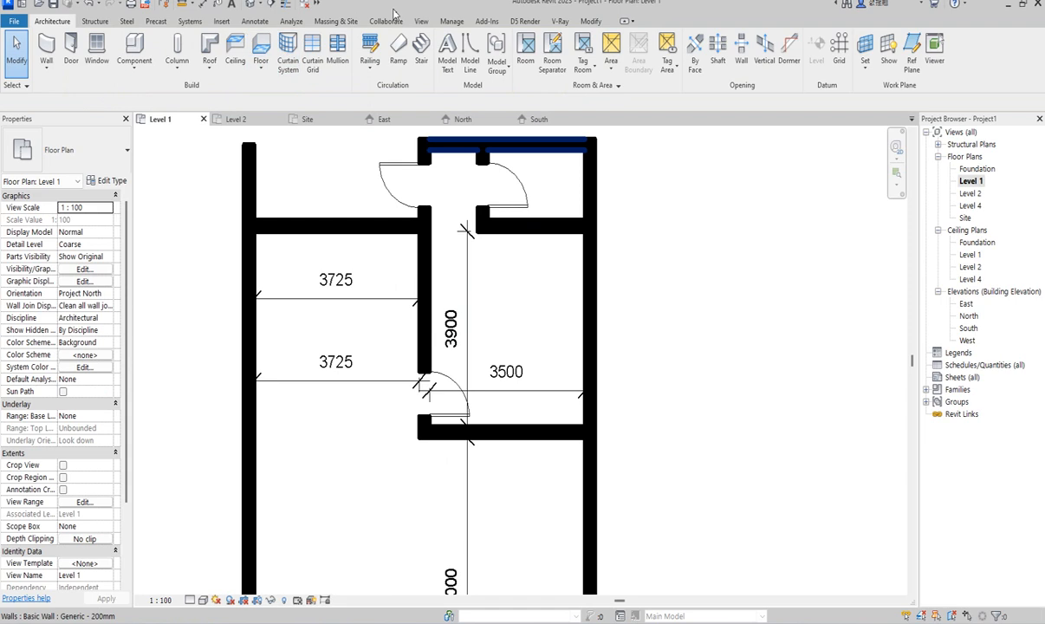
{"action": "left_click", "coordinate": [592, 22]}
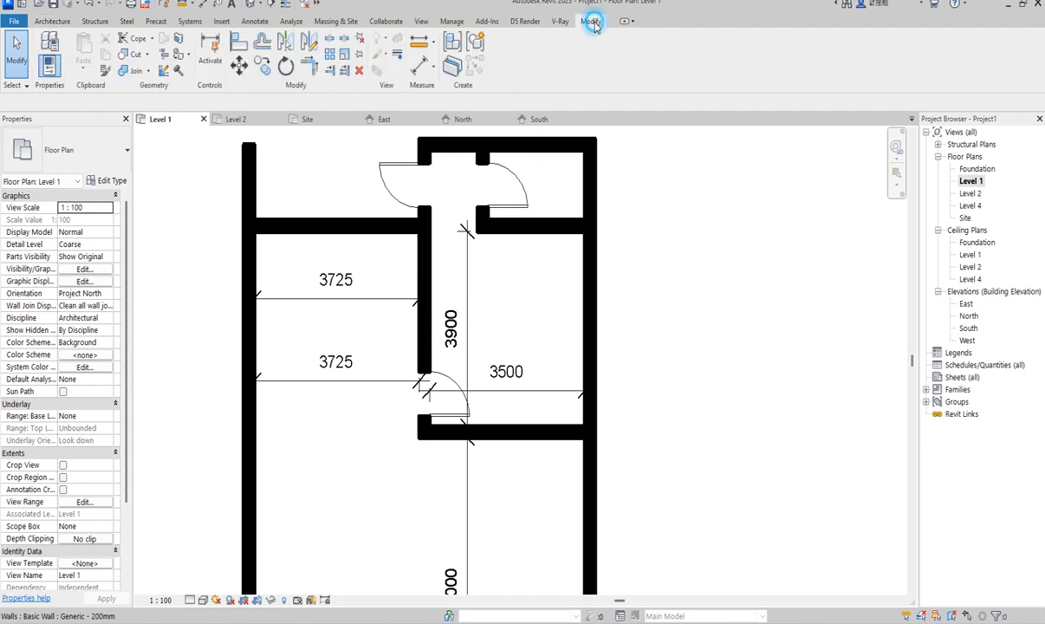
{"action": "left_click", "coordinate": [240, 45]}
{"action": "left_click", "coordinate": [490, 221]}
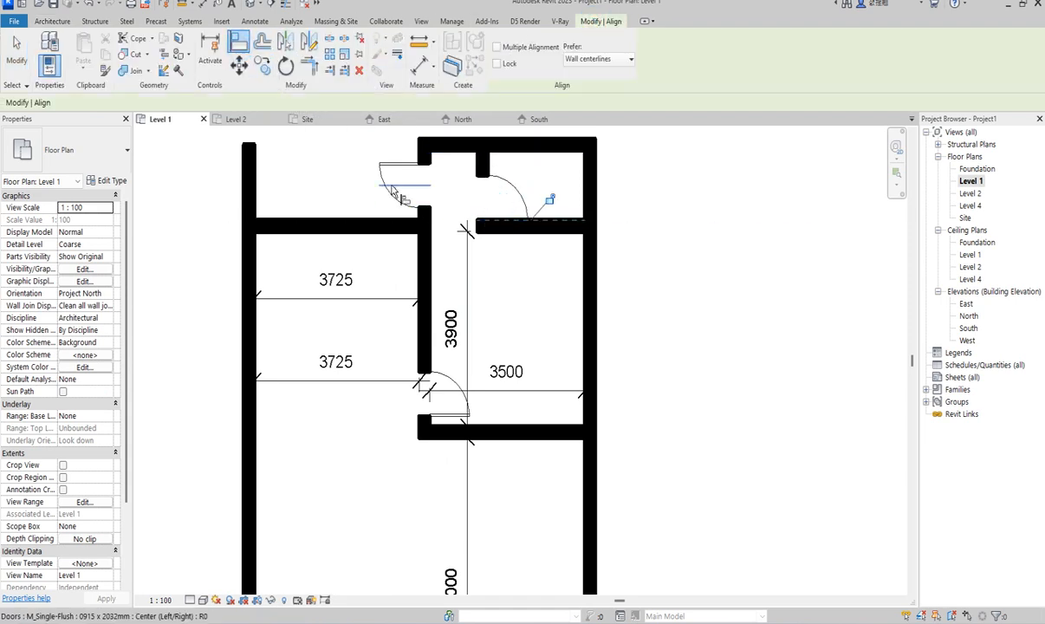
{"action": "scroll", "coordinate": [391, 197], "scroll_direction": "up", "scroll_amount": 2}
{"action": "left_click", "coordinate": [398, 220]}
{"action": "scroll", "coordinate": [406, 204], "scroll_direction": "down", "scroll_amount": 3}
{"action": "right_click", "coordinate": [361, 156]}
{"action": "right_click", "coordinate": [368, 156]}
{"action": "left_click", "coordinate": [391, 163]}
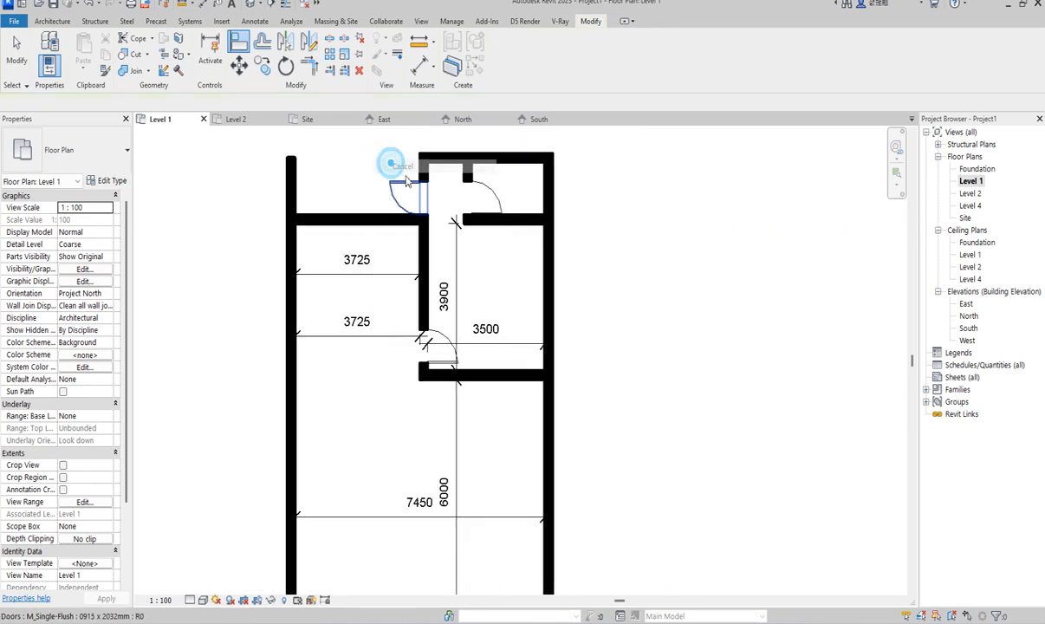
Flip the hinge side of the top passage's left door so its leaf sits against the horizontal wall
{"action": "left_click", "coordinate": [401, 189]}
{"action": "left_click", "coordinate": [380, 163]}
{"action": "scroll", "coordinate": [518, 174], "scroll_direction": "down", "scroll_amount": 3}
{"action": "scroll", "coordinate": [511, 208], "scroll_direction": "up", "scroll_amount": 5}
{"action": "scroll", "coordinate": [498, 271], "scroll_direction": "down", "scroll_amount": 2}
{"action": "scroll", "coordinate": [498, 271], "scroll_direction": "up", "scroll_amount": 1}
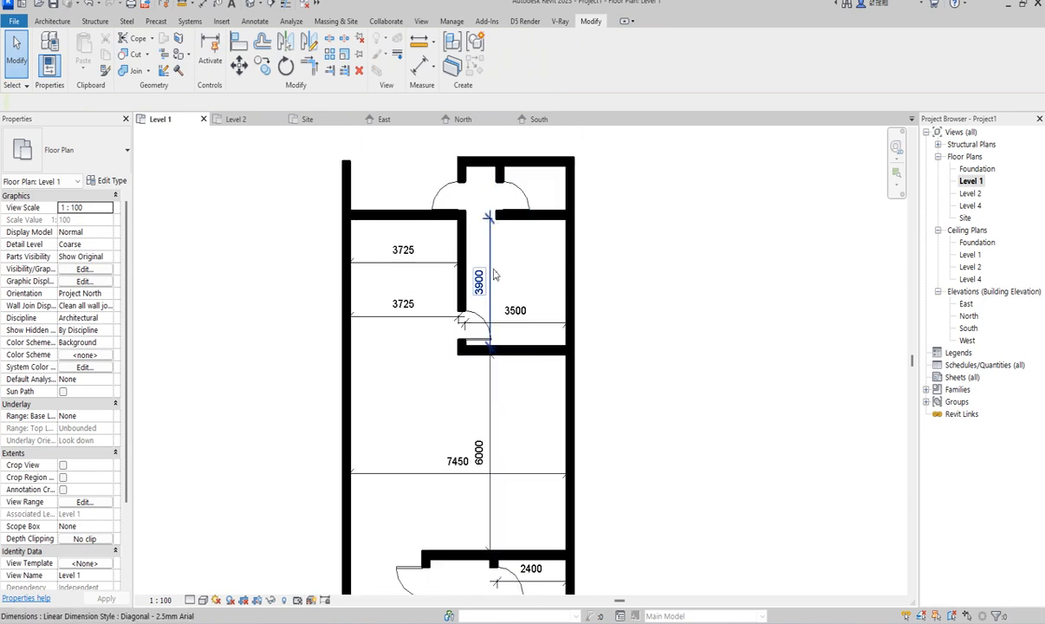
Nudge the top passage's right divider wall slightly right and set the passage's left wall 3400 mm from the left exterior wall
{"action": "scroll", "coordinate": [500, 179], "scroll_direction": "up", "scroll_amount": 2}
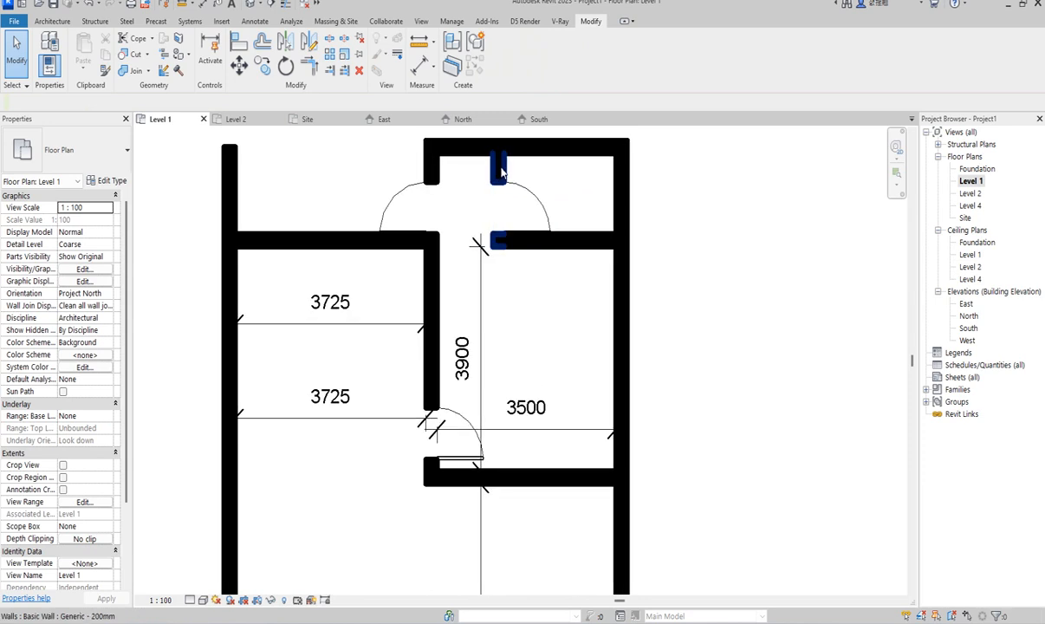
{"action": "left_click", "coordinate": [501, 166]}
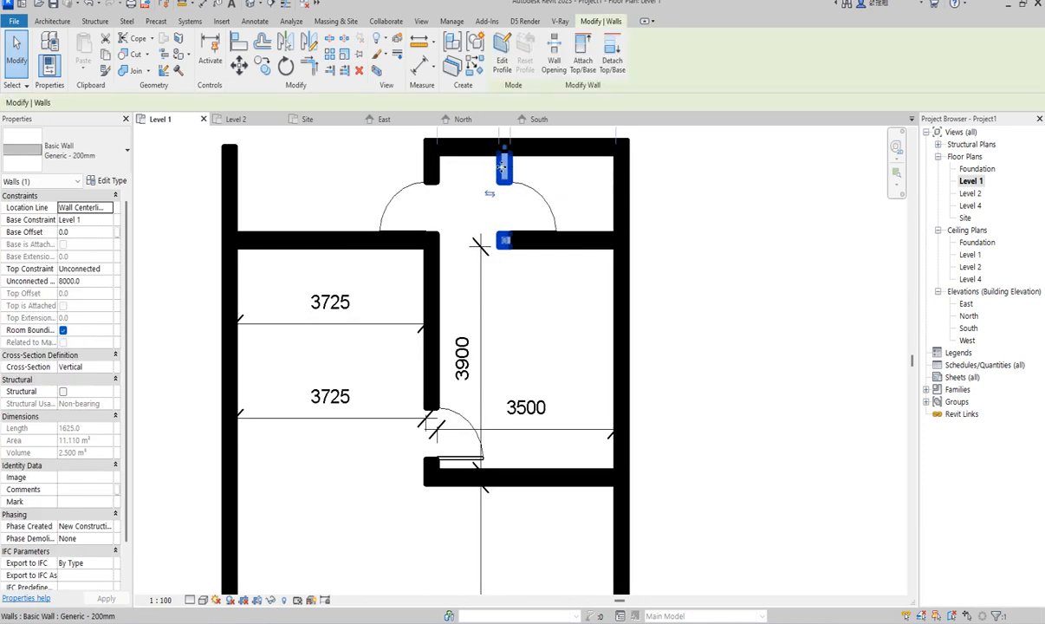
{"action": "left_click", "coordinate": [436, 287]}
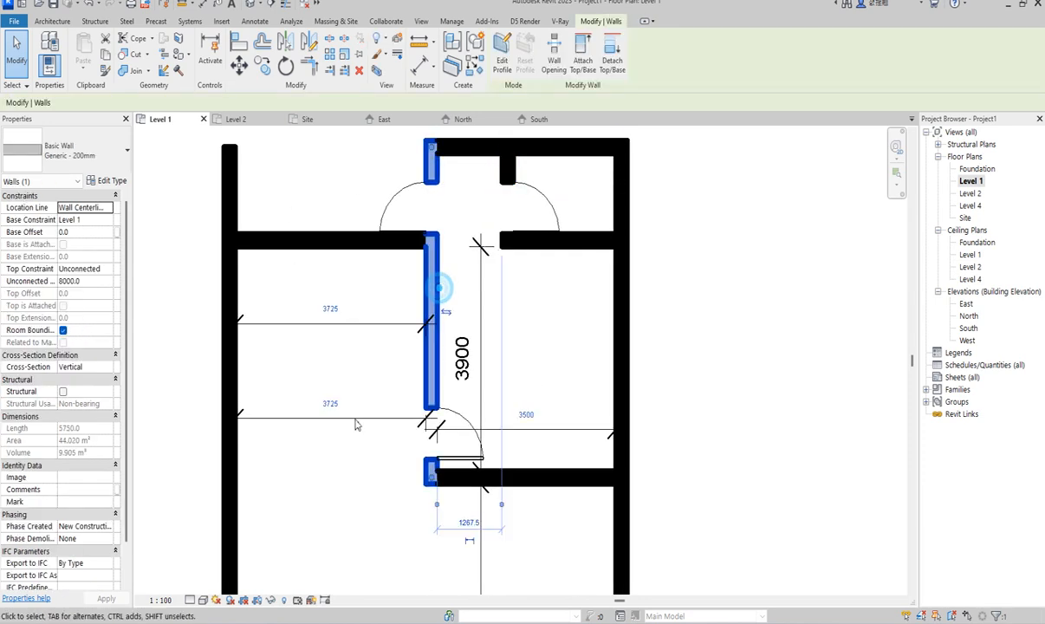
{"action": "left_click", "coordinate": [332, 403]}
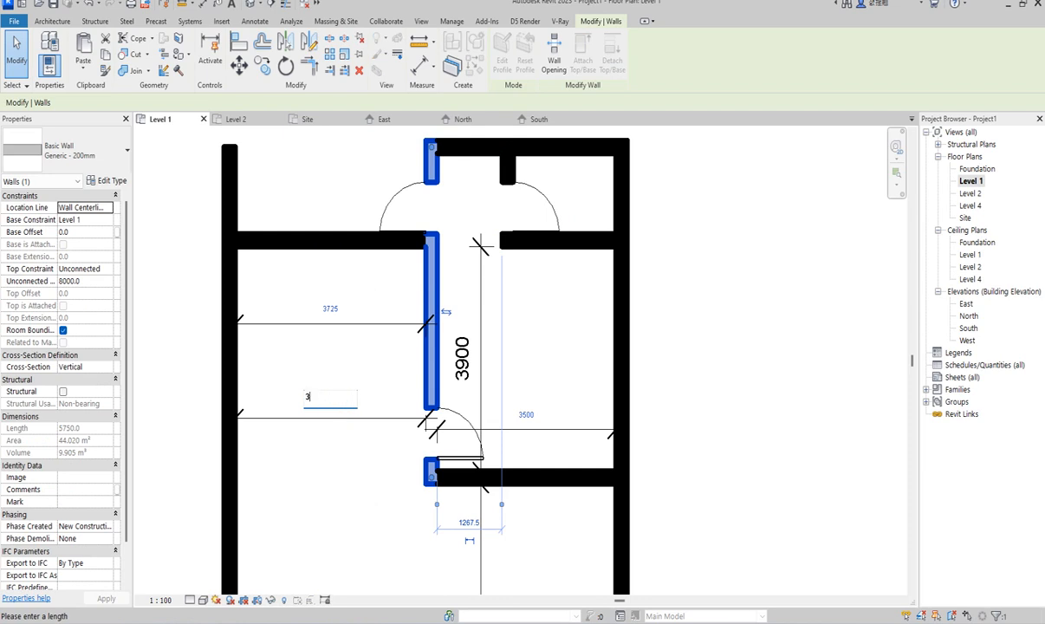
{"action": "key", "text": "Return"}
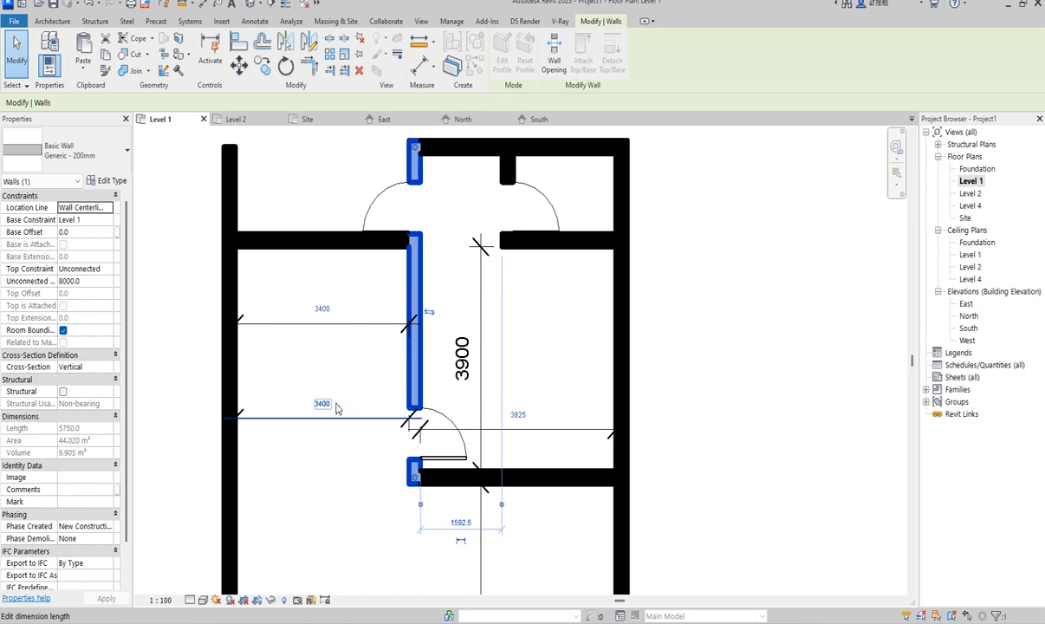
{"action": "left_click", "coordinate": [563, 342]}
{"action": "scroll", "coordinate": [489, 319], "scroll_direction": "down", "scroll_amount": 6}
{"action": "scroll", "coordinate": [466, 351], "scroll_direction": "up", "scroll_amount": 4}
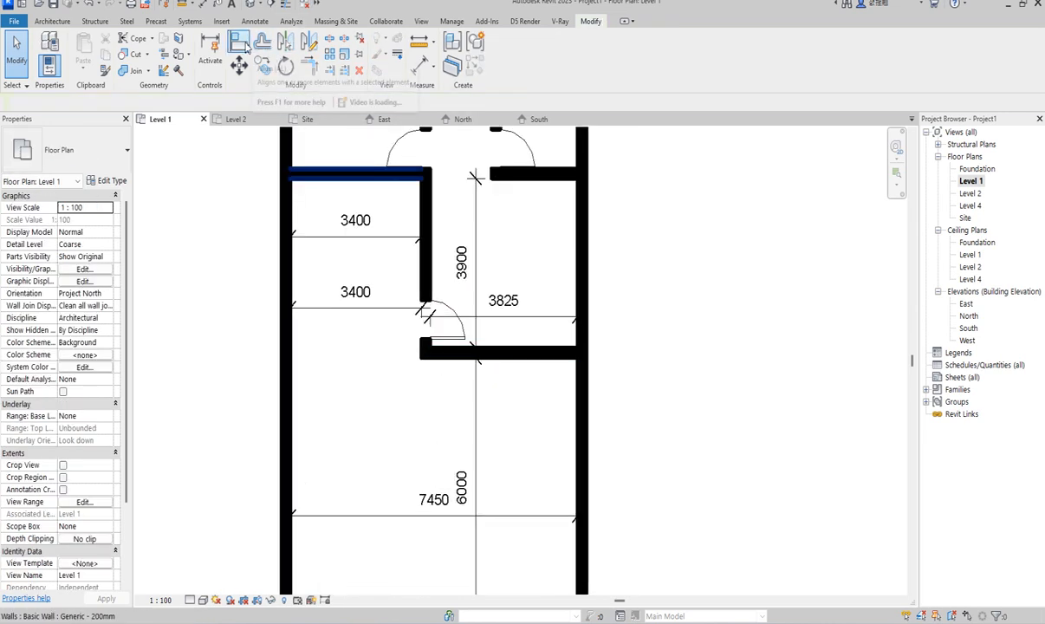
{"action": "left_click", "coordinate": [239, 41]}
{"action": "left_click", "coordinate": [472, 348]}
{"action": "scroll", "coordinate": [472, 351], "scroll_direction": "down", "scroll_amount": 4}
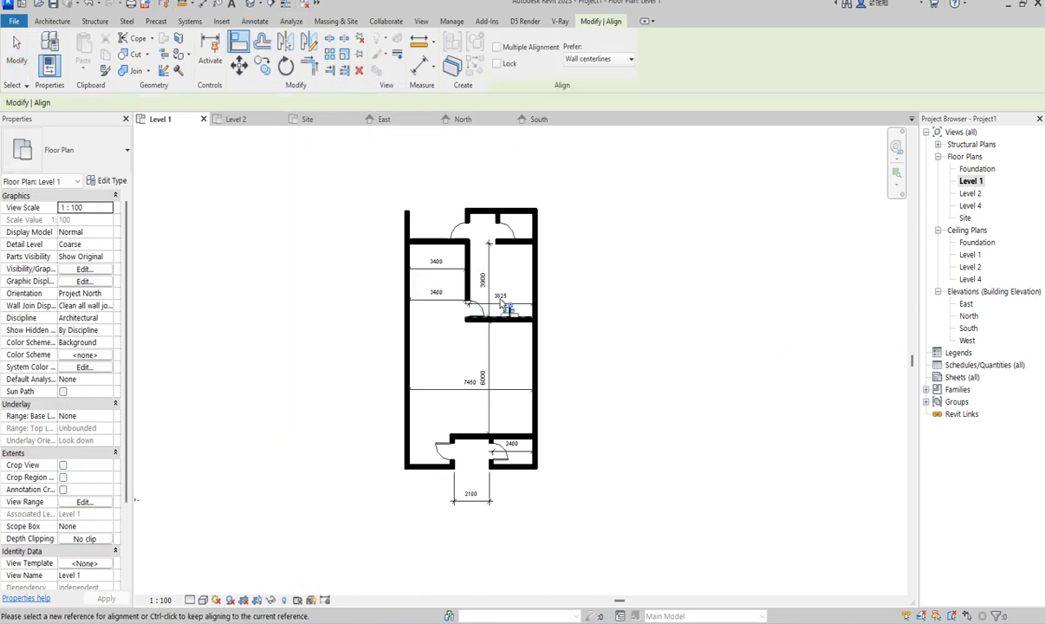
{"action": "right_click", "coordinate": [555, 296]}
{"action": "left_click", "coordinate": [574, 304]}
{"action": "right_click", "coordinate": [558, 264]}
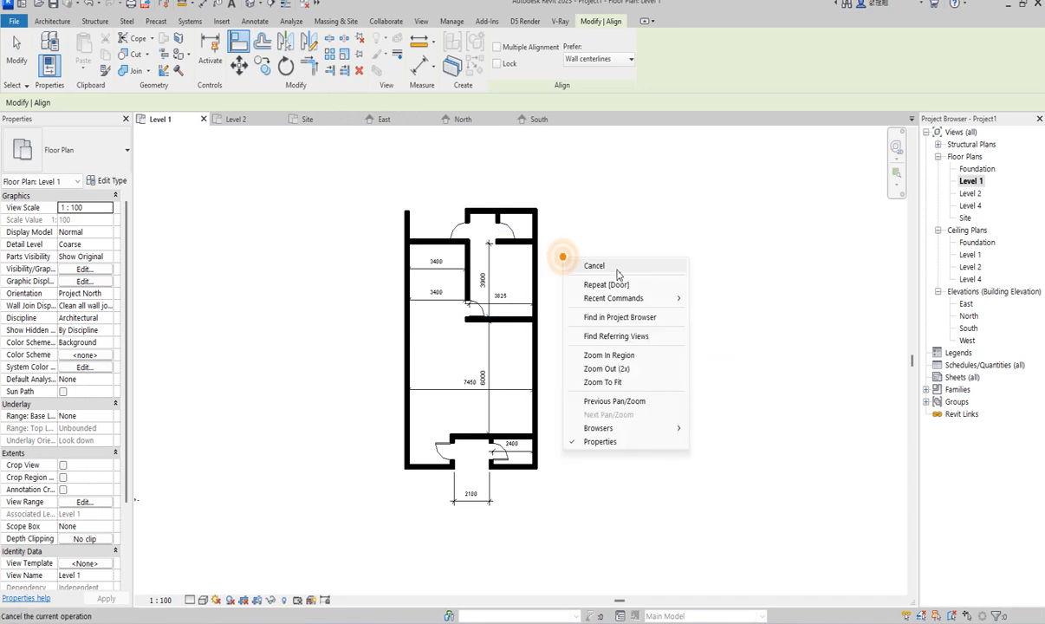
{"action": "left_click", "coordinate": [665, 263]}
Start placing a window and duplicate the M_Fixed 0406 x 0610mm type as "0406 x 0610mm fancy"
{"action": "left_click", "coordinate": [53, 22]}
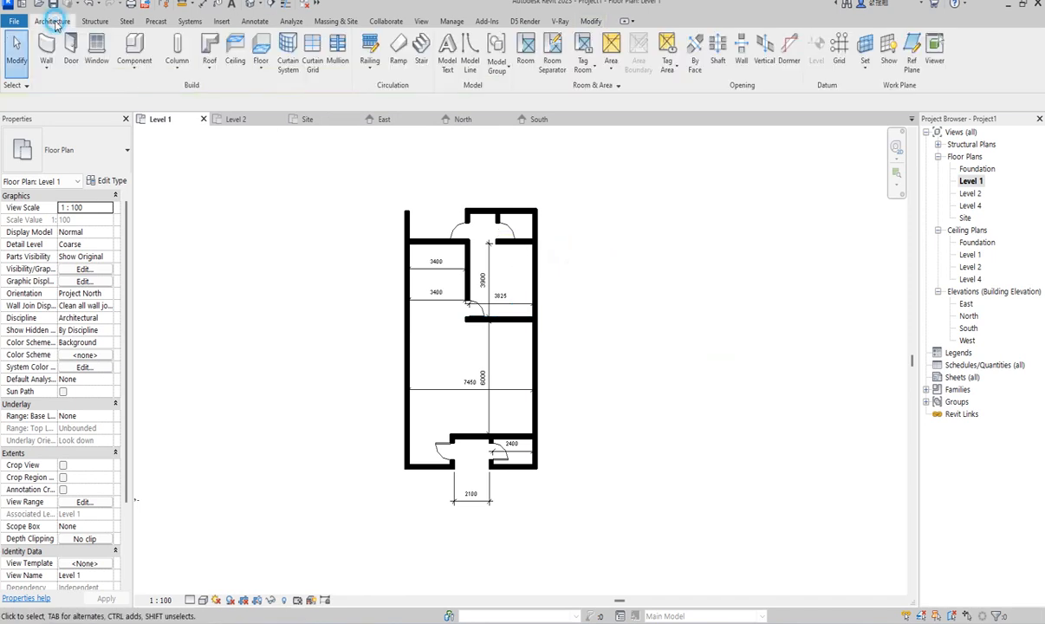
{"action": "left_click", "coordinate": [97, 59]}
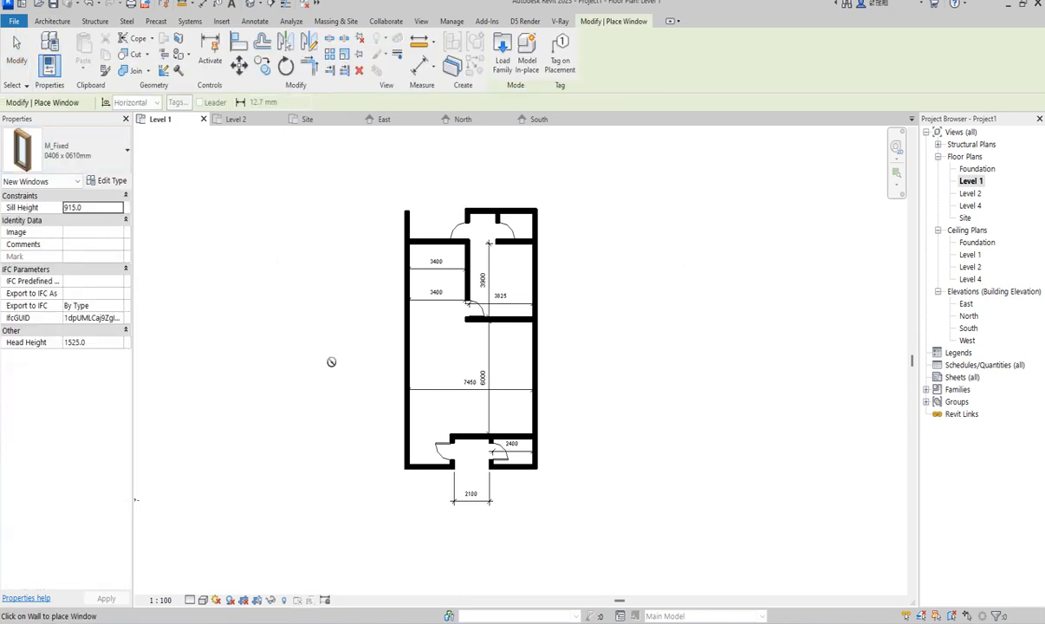
{"action": "left_click", "coordinate": [109, 183]}
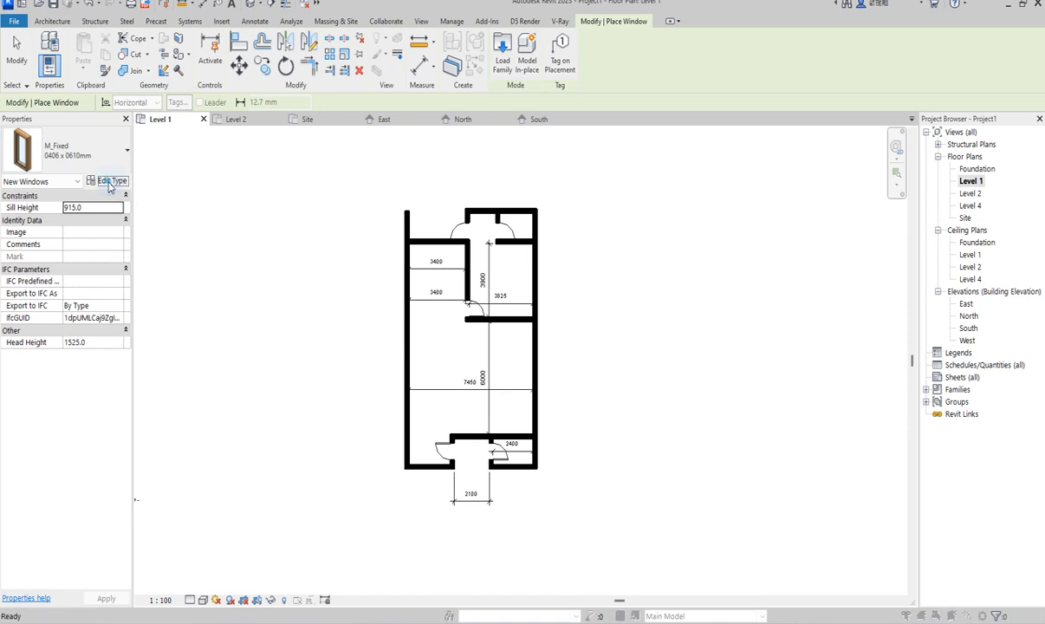
{"action": "left_click", "coordinate": [916, 138]}
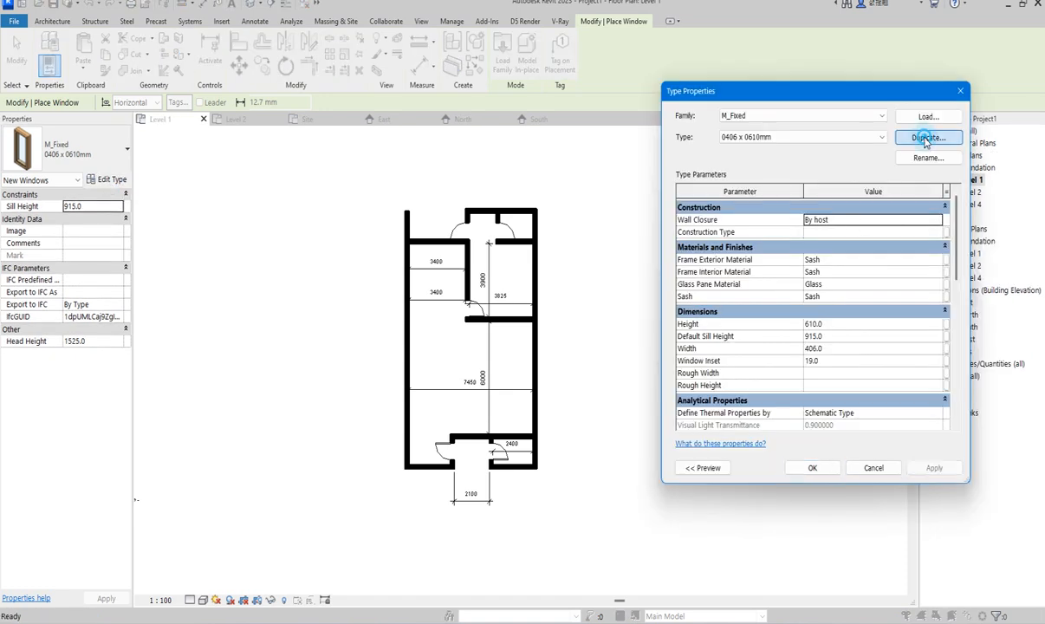
{"action": "left_click", "coordinate": [818, 277]}
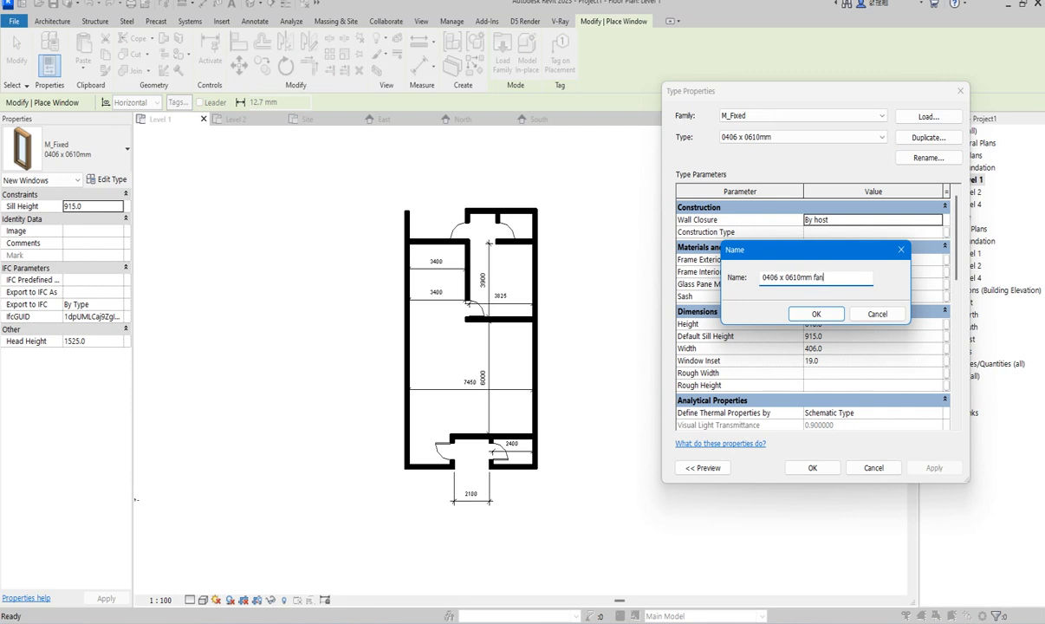
{"action": "left_click", "coordinate": [815, 313]}
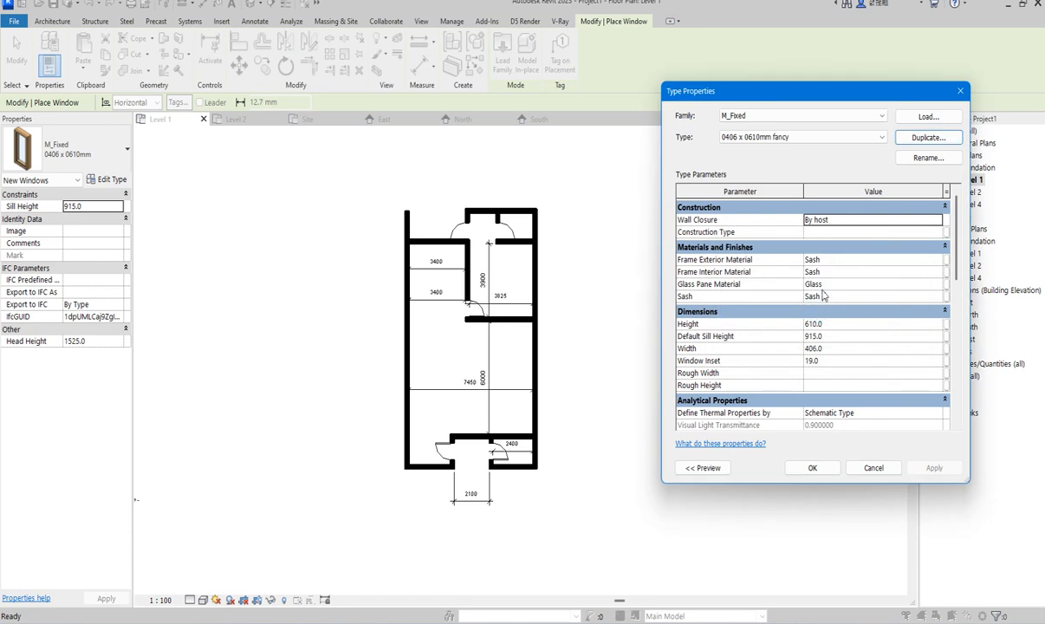
Set the fancy window type's height to 1700 and width to 500, and give new windows a head height of 2100
{"action": "left_click", "coordinate": [837, 325]}
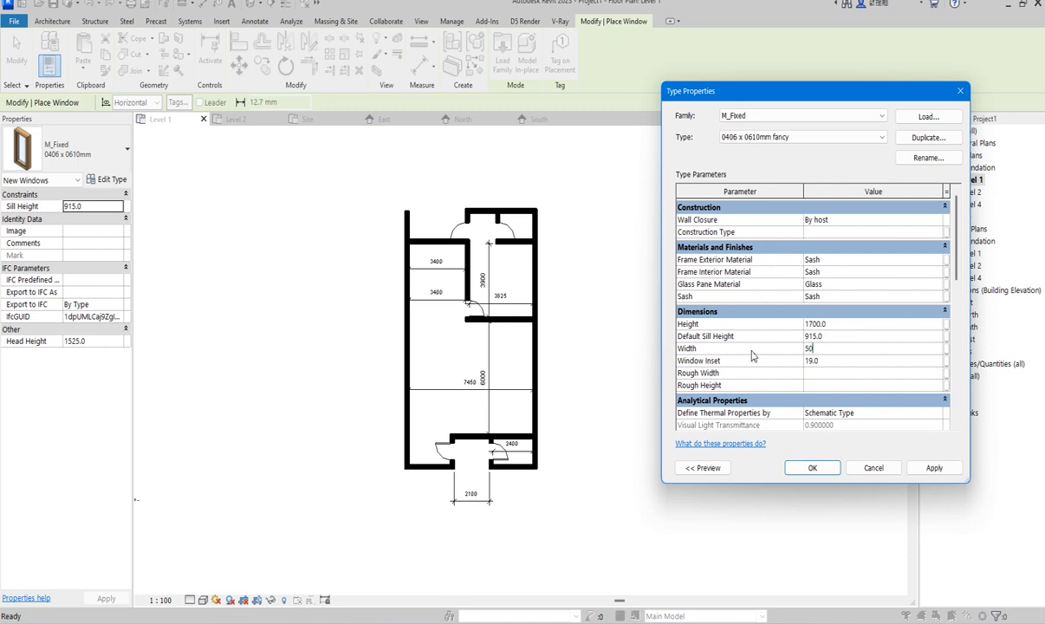
{"action": "left_click", "coordinate": [813, 468]}
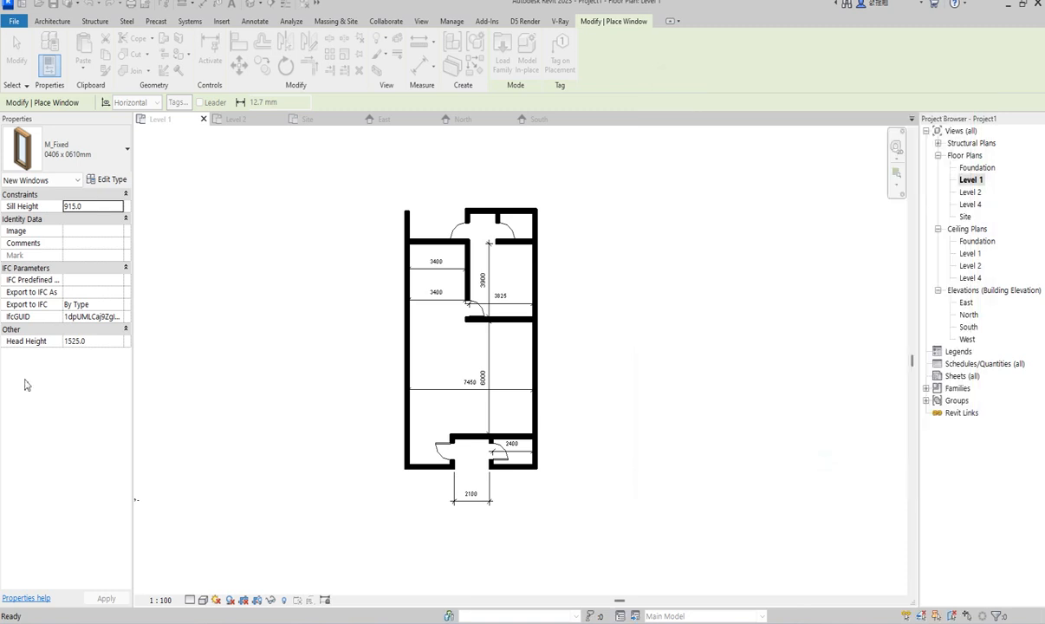
{"action": "left_click", "coordinate": [98, 342]}
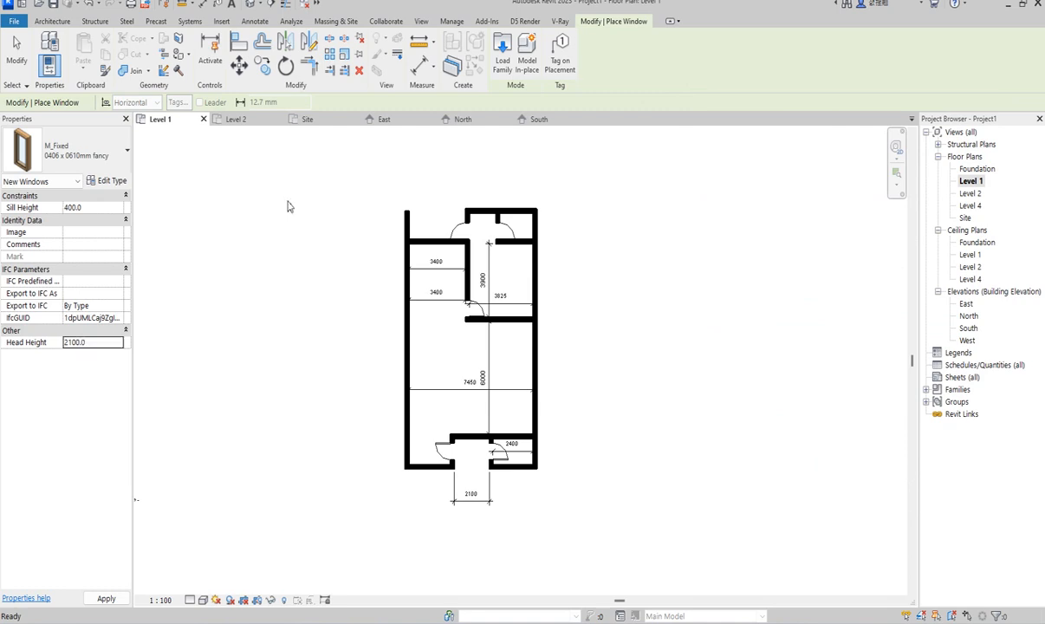
Place two windows about 300 mm apart low in the left exterior wall and two about 200 mm apart in the adjoining bottom wall
{"action": "scroll", "coordinate": [391, 422], "scroll_direction": "up", "scroll_amount": 1}
{"action": "scroll", "coordinate": [411, 414], "scroll_direction": "up", "scroll_amount": 3}
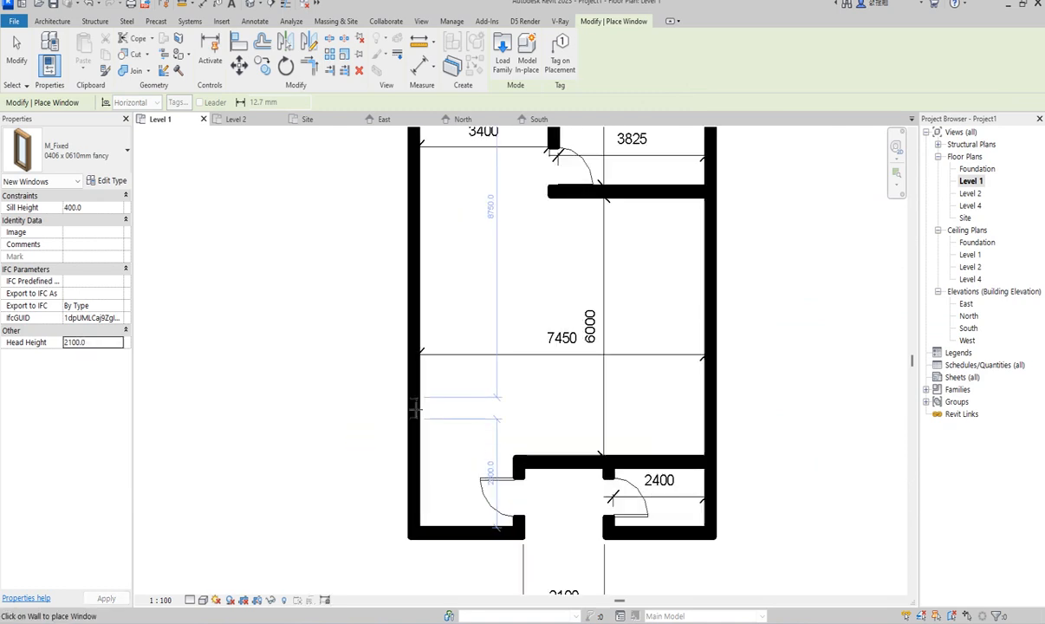
{"action": "left_click", "coordinate": [414, 397]}
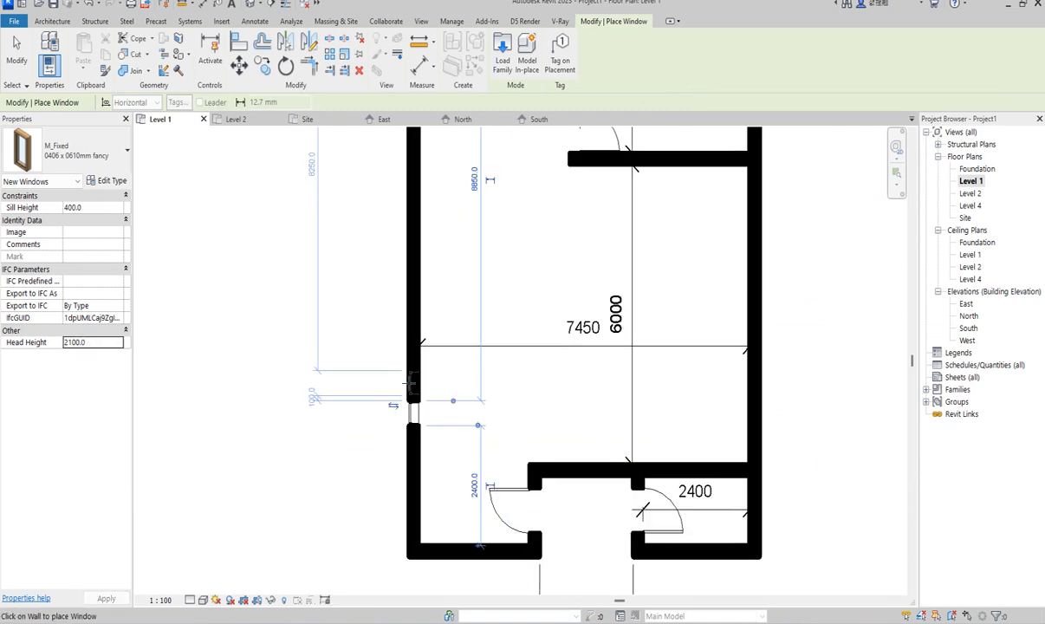
{"action": "scroll", "coordinate": [412, 381], "scroll_direction": "down", "scroll_amount": 2}
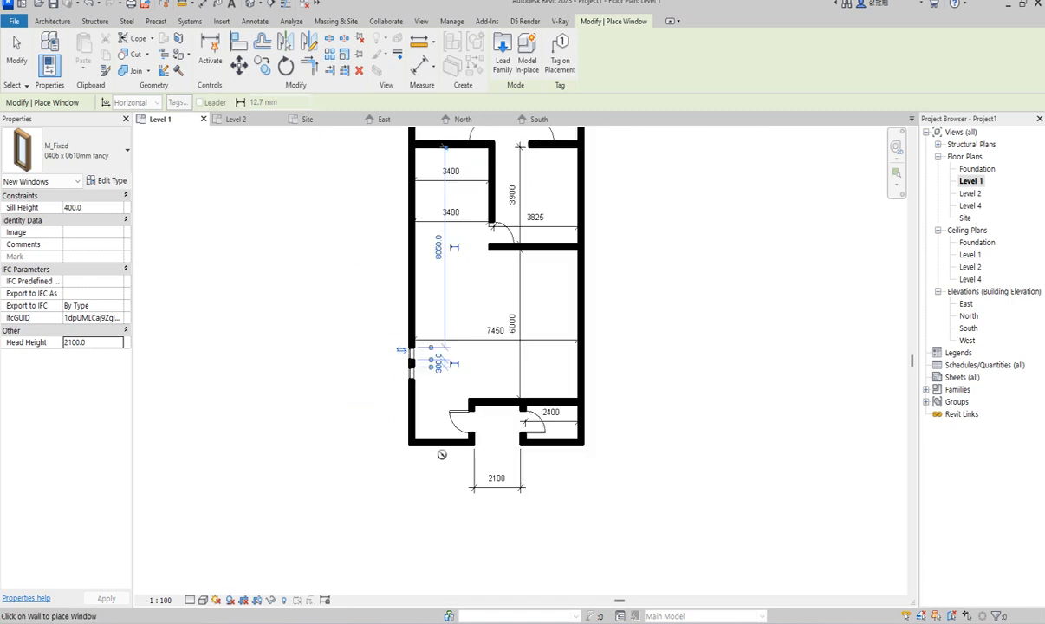
{"action": "scroll", "coordinate": [422, 436], "scroll_direction": "up", "scroll_amount": 4}
{"action": "left_click", "coordinate": [421, 436]}
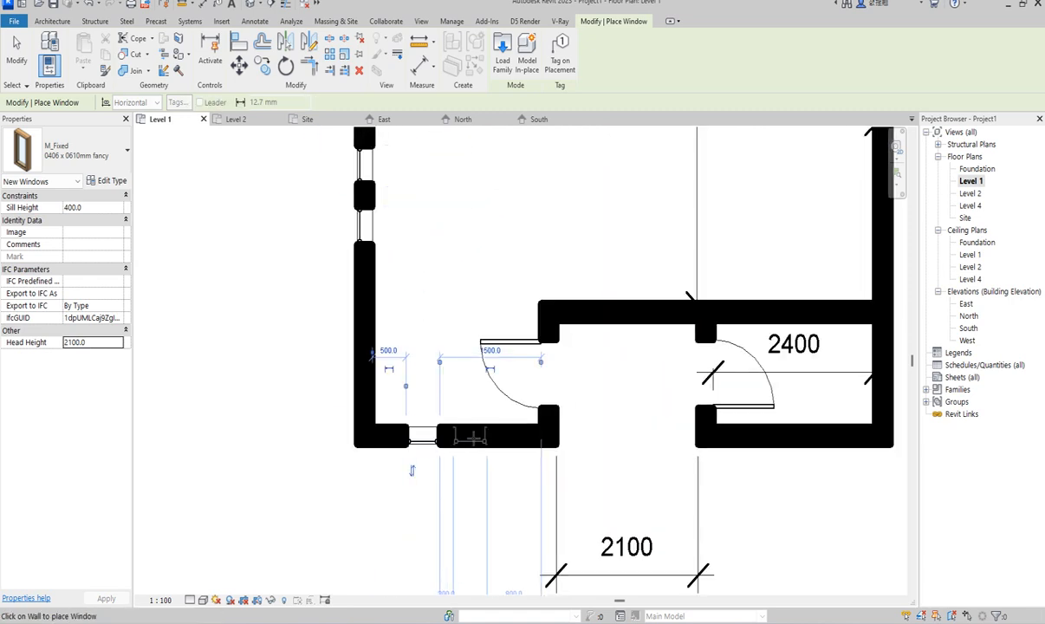
Place two more window pairs in the left exterior wall, one beside the large room and one about 300 mm apart beside the 3400 mm room
{"action": "scroll", "coordinate": [462, 450], "scroll_direction": "down", "scroll_amount": 3}
{"action": "scroll", "coordinate": [442, 467], "scroll_direction": "up", "scroll_amount": 3}
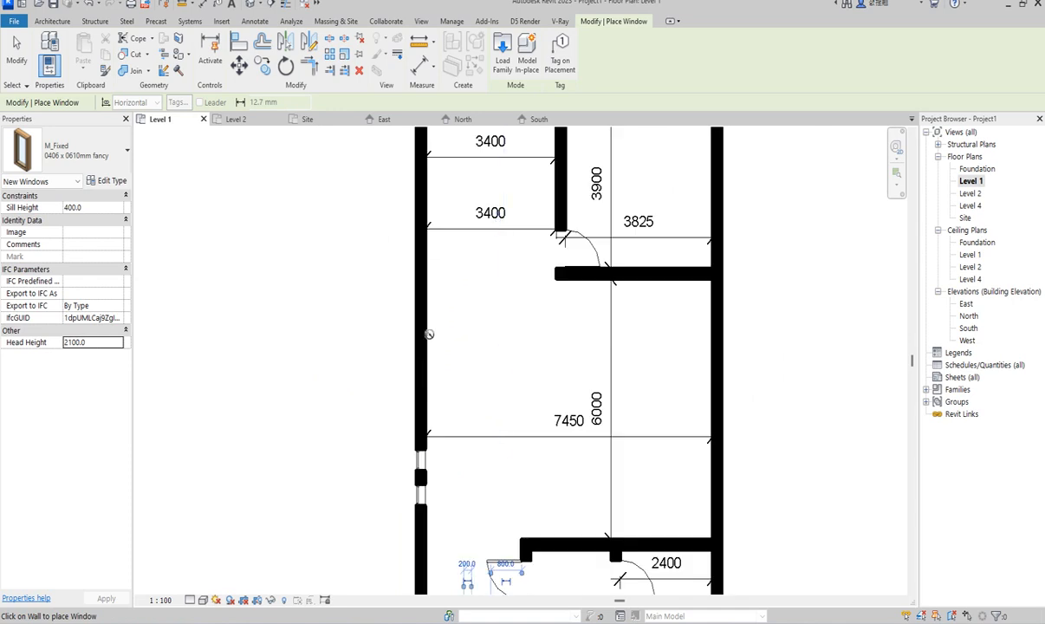
{"action": "left_click", "coordinate": [420, 373]}
{"action": "left_click", "coordinate": [415, 336]}
{"action": "scroll", "coordinate": [429, 403], "scroll_direction": "down", "scroll_amount": 2}
{"action": "scroll", "coordinate": [431, 260], "scroll_direction": "up", "scroll_amount": 2}
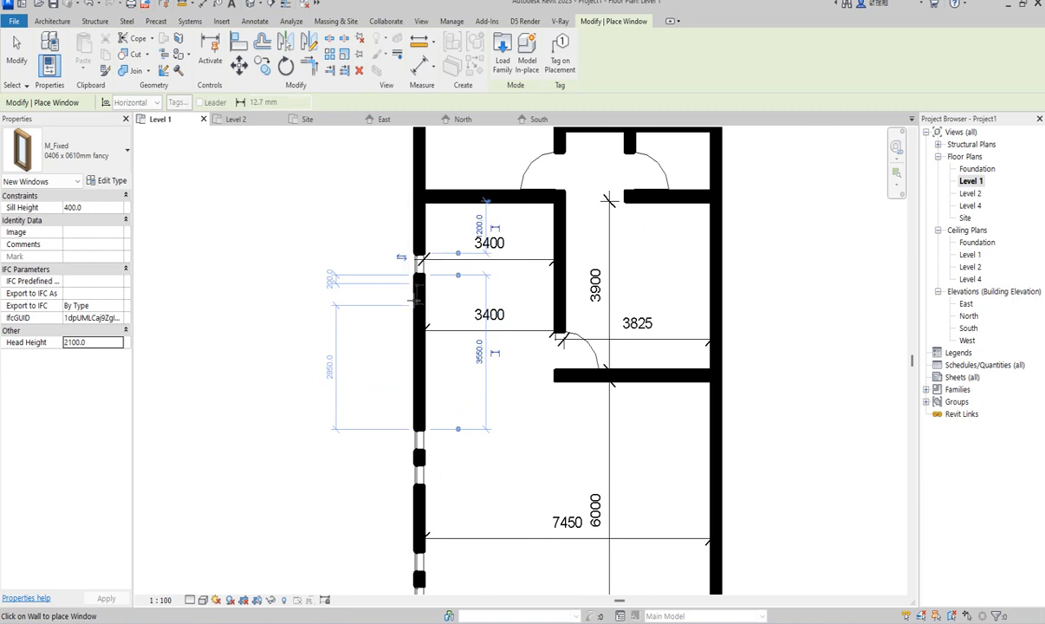
{"action": "left_click", "coordinate": [413, 300]}
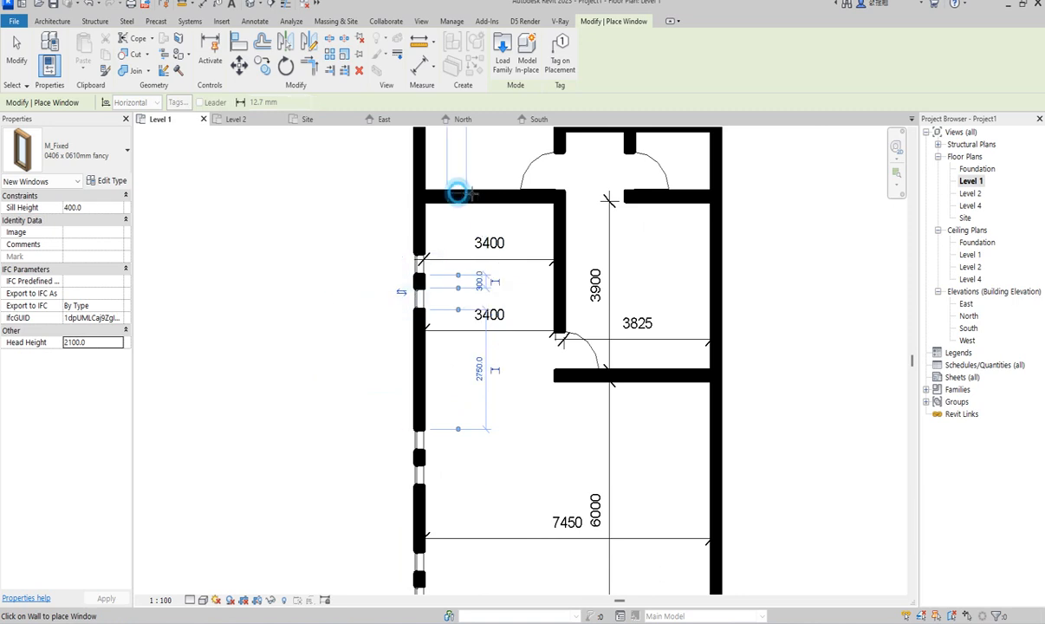
Place a window pair about 400 mm apart in the 3400 mm room's upper wall and another pair in the top wall of the passage
{"action": "left_click", "coordinate": [457, 192]}
{"action": "scroll", "coordinate": [485, 225], "scroll_direction": "down", "scroll_amount": 5}
{"action": "scroll", "coordinate": [557, 251], "scroll_direction": "up", "scroll_amount": 4}
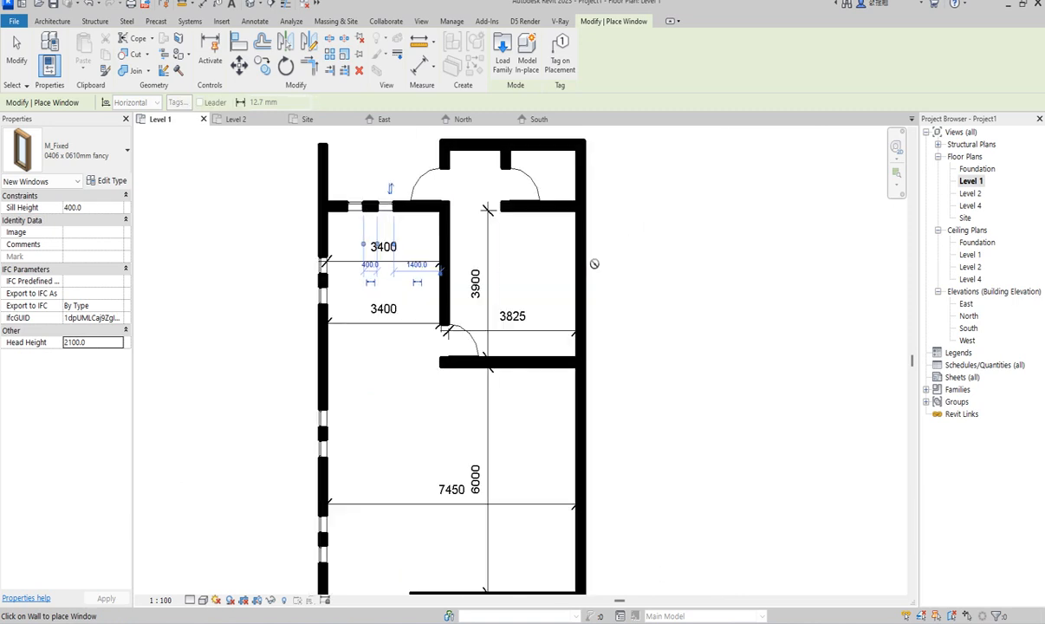
{"action": "scroll", "coordinate": [547, 332], "scroll_direction": "down", "scroll_amount": 1}
{"action": "scroll", "coordinate": [485, 173], "scroll_direction": "up", "scroll_amount": 2}
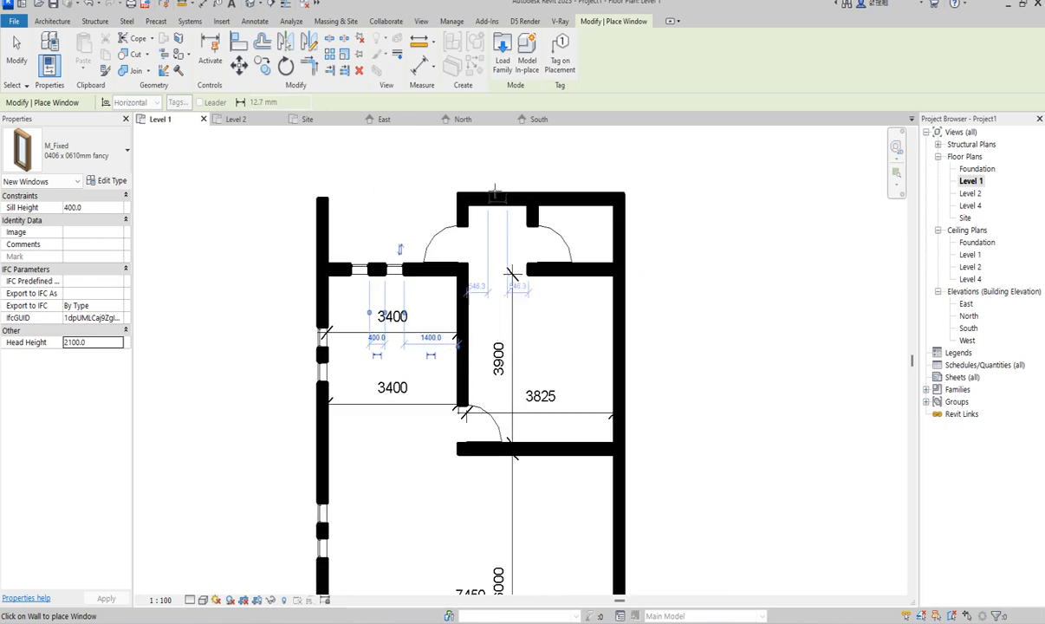
{"action": "left_click", "coordinate": [485, 194]}
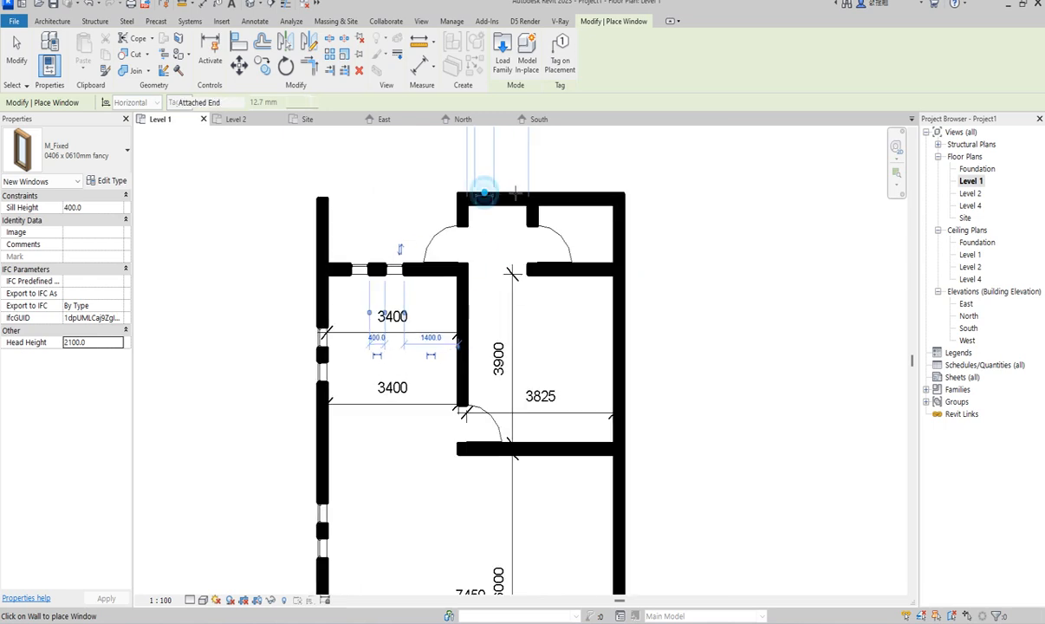
Place two windows about 100 mm apart in the bottom wall of the small bottom-right room and finish placing windows
{"action": "scroll", "coordinate": [510, 260], "scroll_direction": "down", "scroll_amount": 2}
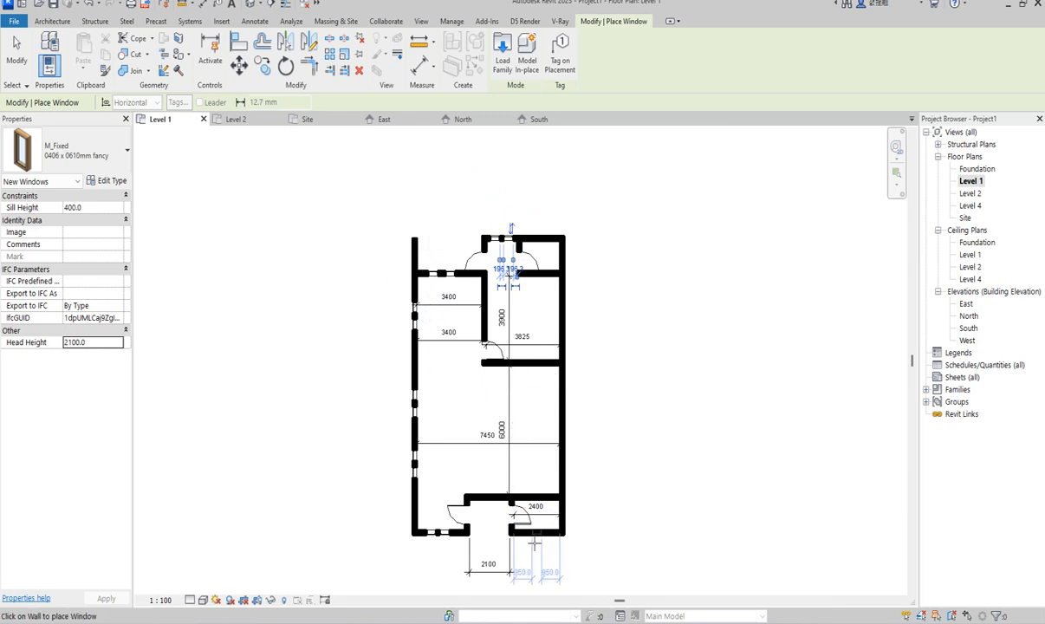
{"action": "scroll", "coordinate": [528, 547], "scroll_direction": "up", "scroll_amount": 2}
{"action": "scroll", "coordinate": [555, 530], "scroll_direction": "up", "scroll_amount": 2}
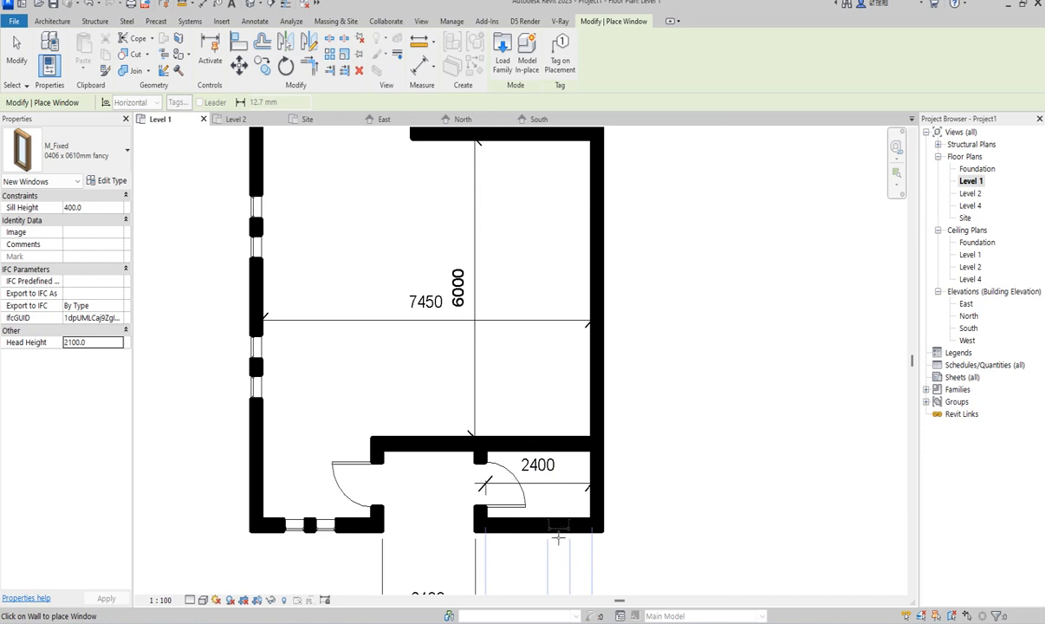
{"action": "left_click", "coordinate": [561, 538]}
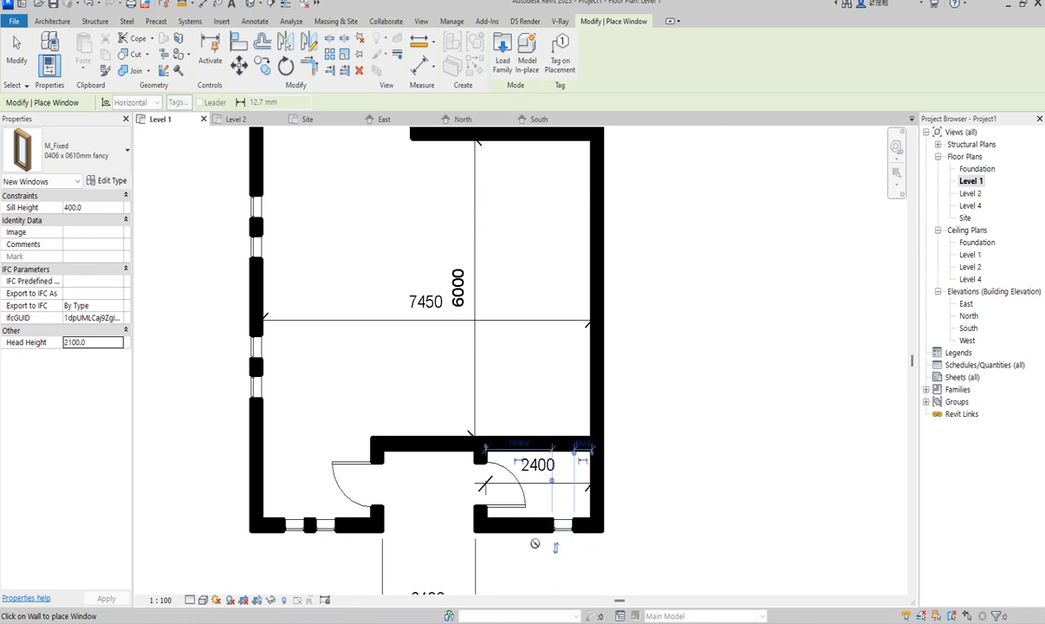
{"action": "left_click", "coordinate": [538, 530]}
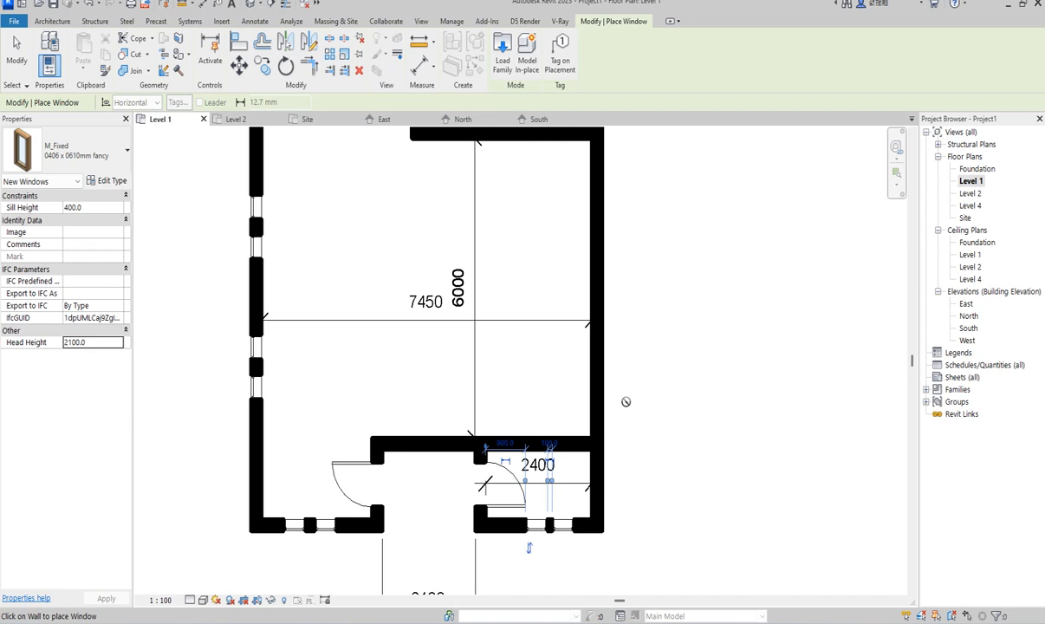
{"action": "scroll", "coordinate": [626, 403], "scroll_direction": "down", "scroll_amount": 2}
{"action": "right_click", "coordinate": [644, 334]}
{"action": "left_click", "coordinate": [677, 345]}
{"action": "scroll", "coordinate": [596, 487], "scroll_direction": "up", "scroll_amount": 5}
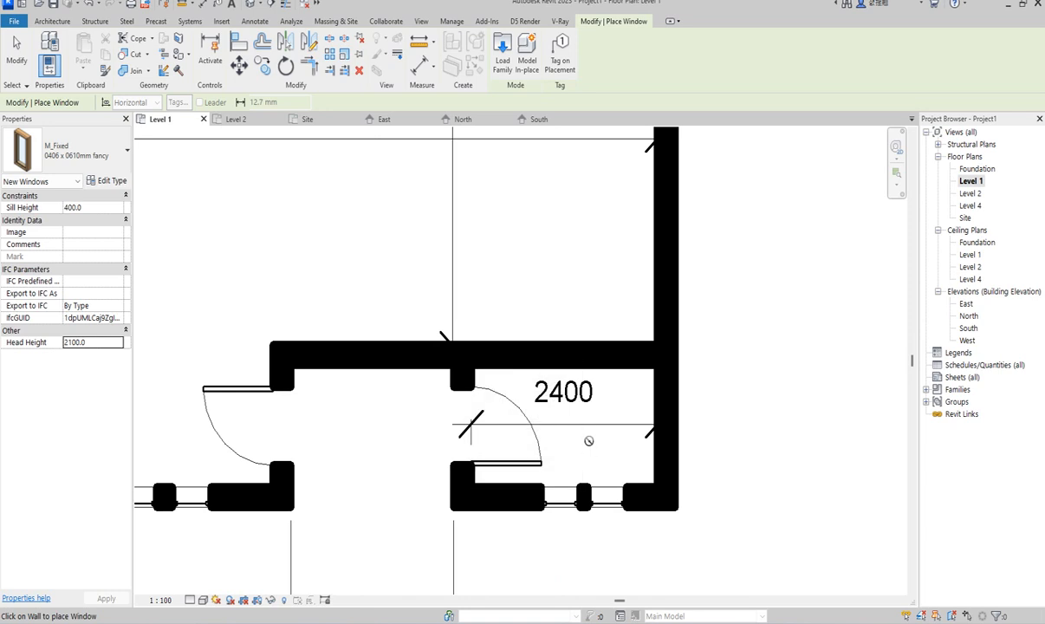
{"action": "key", "text": "Escape"}
{"action": "key", "text": "Escape"}
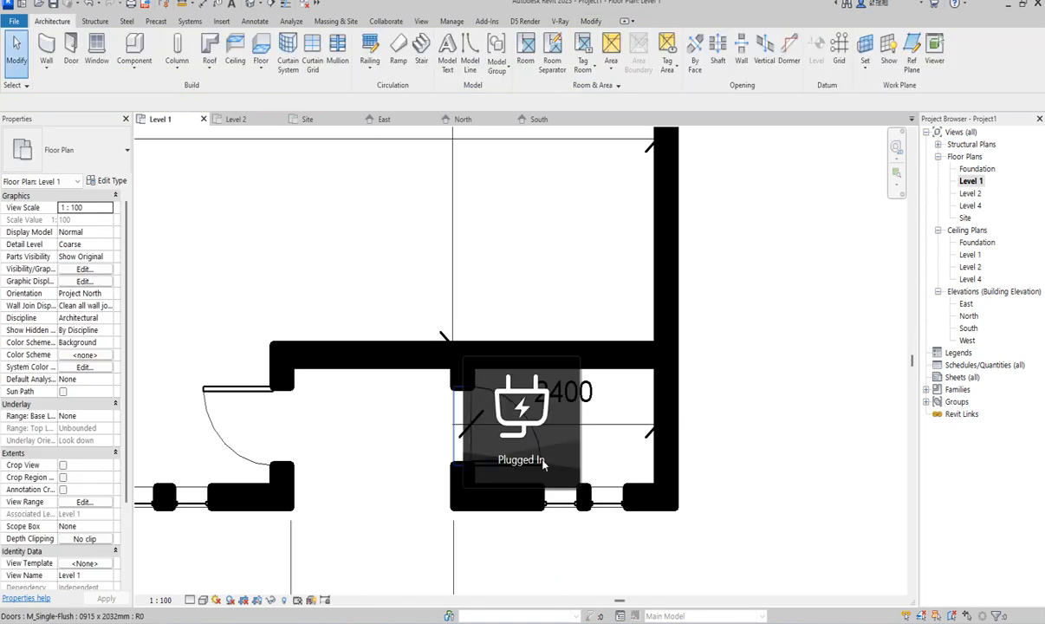
{"action": "scroll", "coordinate": [554, 268], "scroll_direction": "down", "scroll_amount": 4}
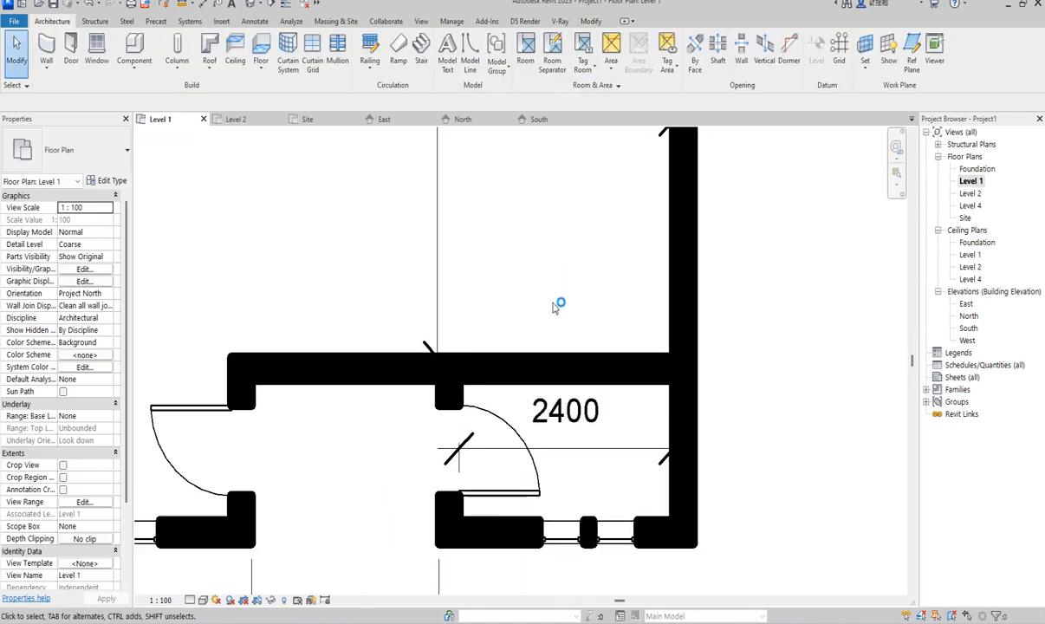
{"action": "right_click", "coordinate": [693, 330]}
{"action": "left_click", "coordinate": [727, 337]}
{"action": "scroll", "coordinate": [544, 442], "scroll_direction": "up", "scroll_amount": 2}
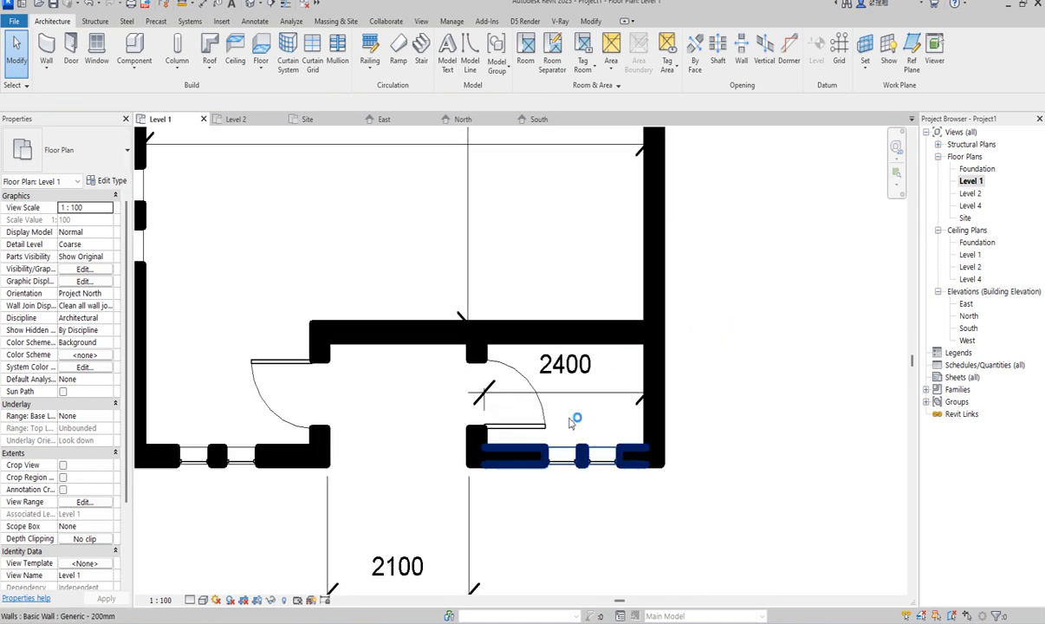
Move the 2400 dimension of the small bottom-right room below the building, near the 2100 dimension
{"action": "left_click", "coordinate": [583, 388]}
{"action": "left_click_drag", "start_coordinate": [585, 390], "coordinate": [585, 576]}
{"action": "left_click", "coordinate": [684, 326]}
{"action": "scroll", "coordinate": [511, 422], "scroll_direction": "down", "scroll_amount": 4}
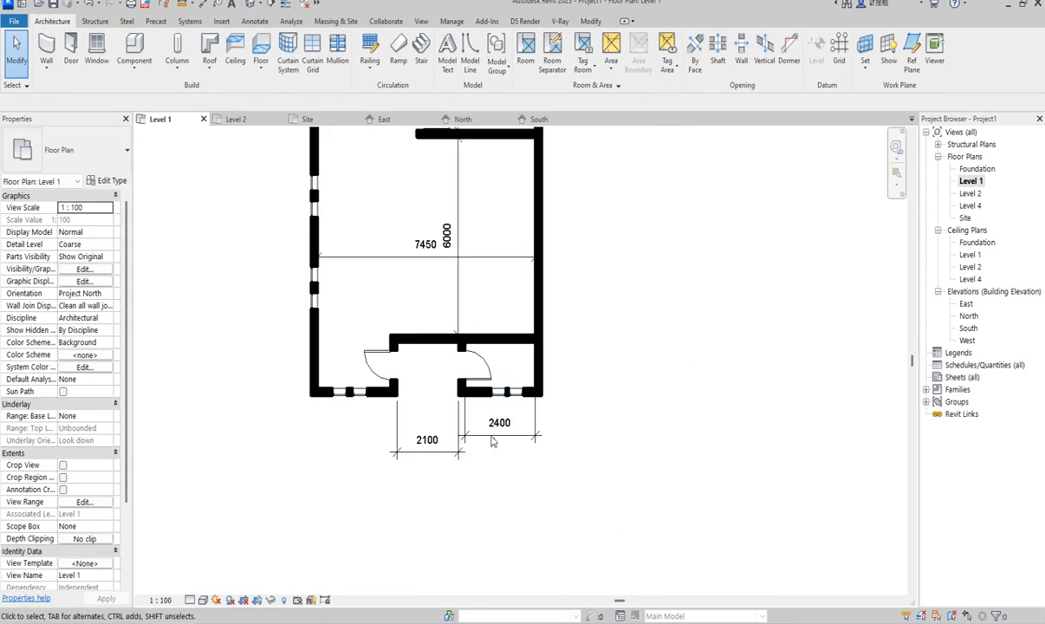
{"action": "scroll", "coordinate": [511, 423], "scroll_direction": "down", "scroll_amount": 3}
{"action": "scroll", "coordinate": [492, 235], "scroll_direction": "up", "scroll_amount": 3}
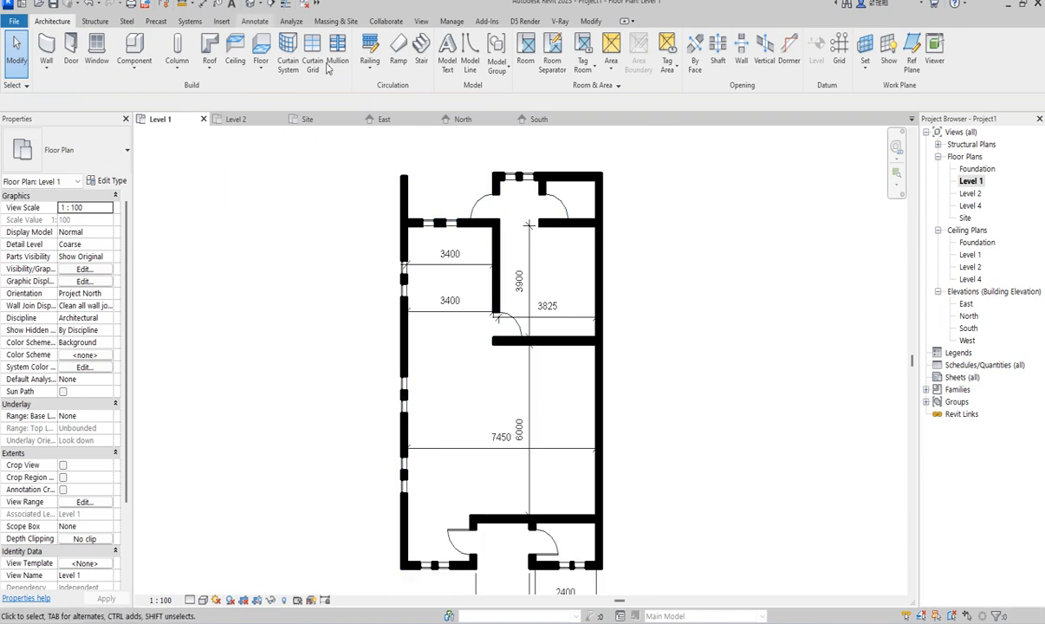
Align the free upper end of the left exterior wall with the outer face of the top wall
{"action": "left_click", "coordinate": [590, 21]}
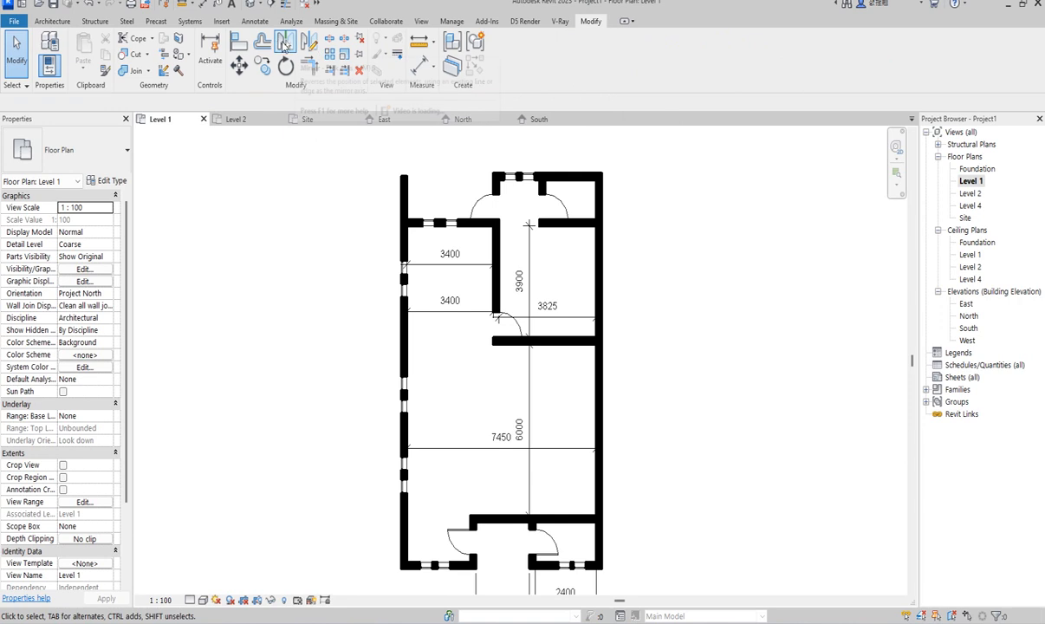
{"action": "left_click", "coordinate": [238, 42]}
{"action": "left_click", "coordinate": [585, 177]}
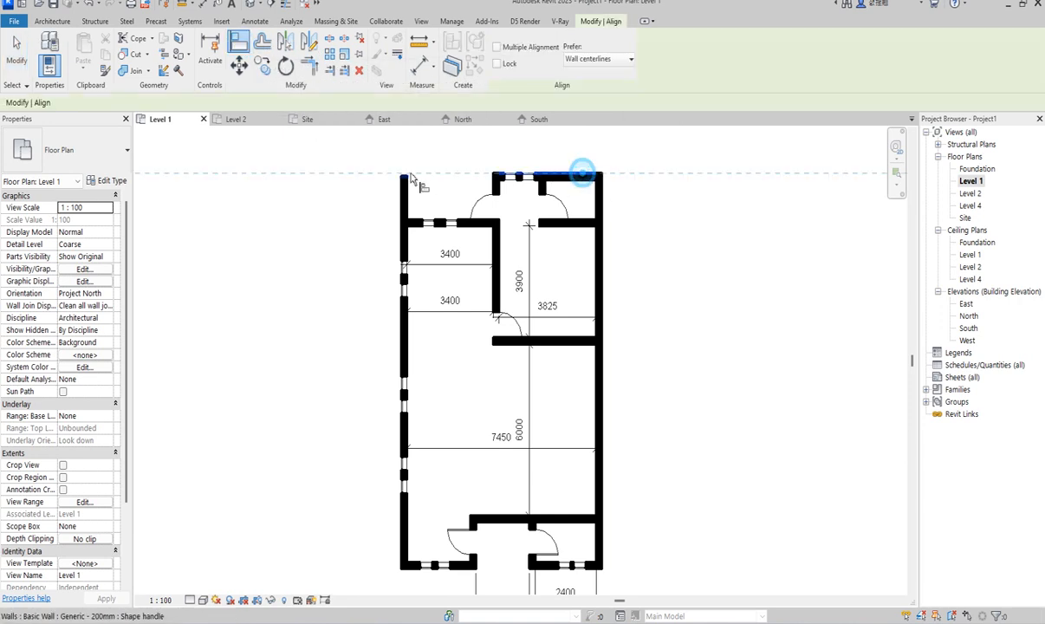
{"action": "left_click", "coordinate": [404, 177]}
{"action": "right_click", "coordinate": [668, 187]}
{"action": "left_click", "coordinate": [697, 197]}
{"action": "right_click", "coordinate": [613, 176]}
{"action": "left_click", "coordinate": [681, 191]}
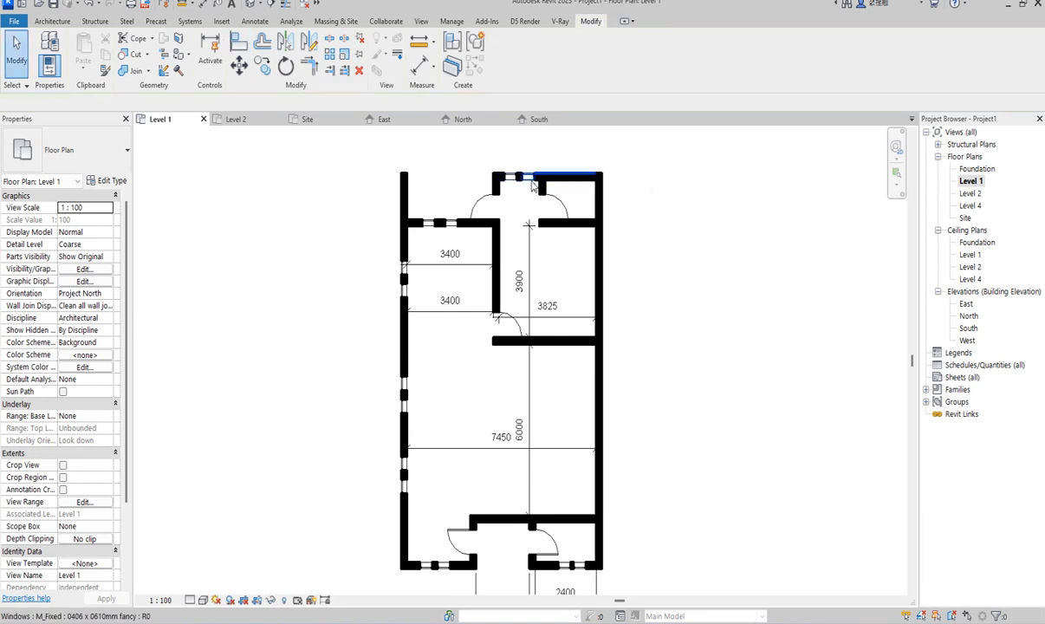
Copy a window from the passage's top wall into the top wall of the small top-right room
{"action": "left_click", "coordinate": [520, 178]}
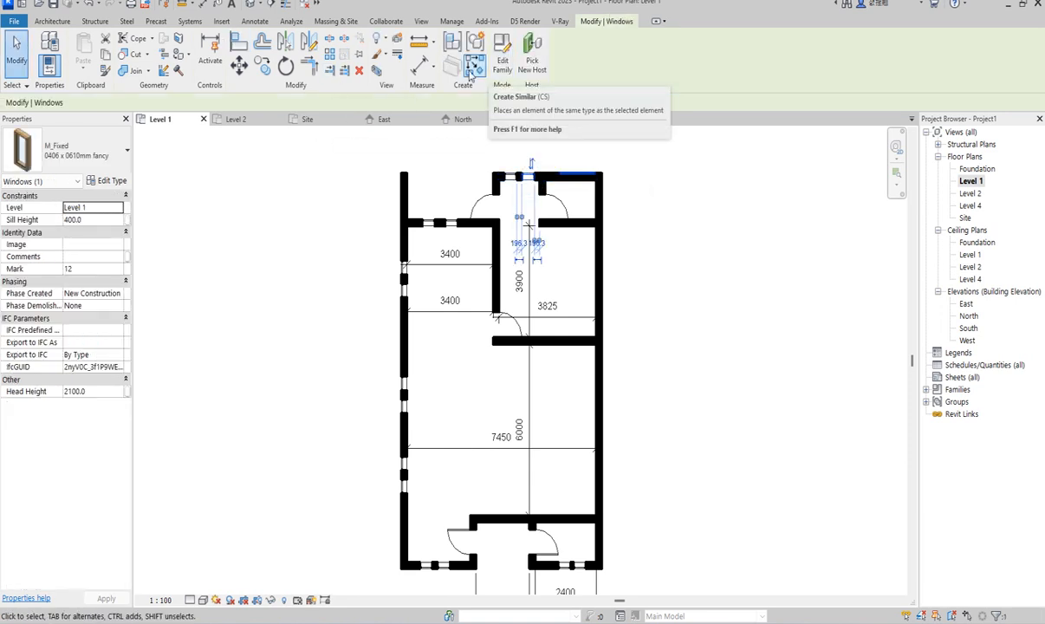
{"action": "left_click", "coordinate": [261, 67]}
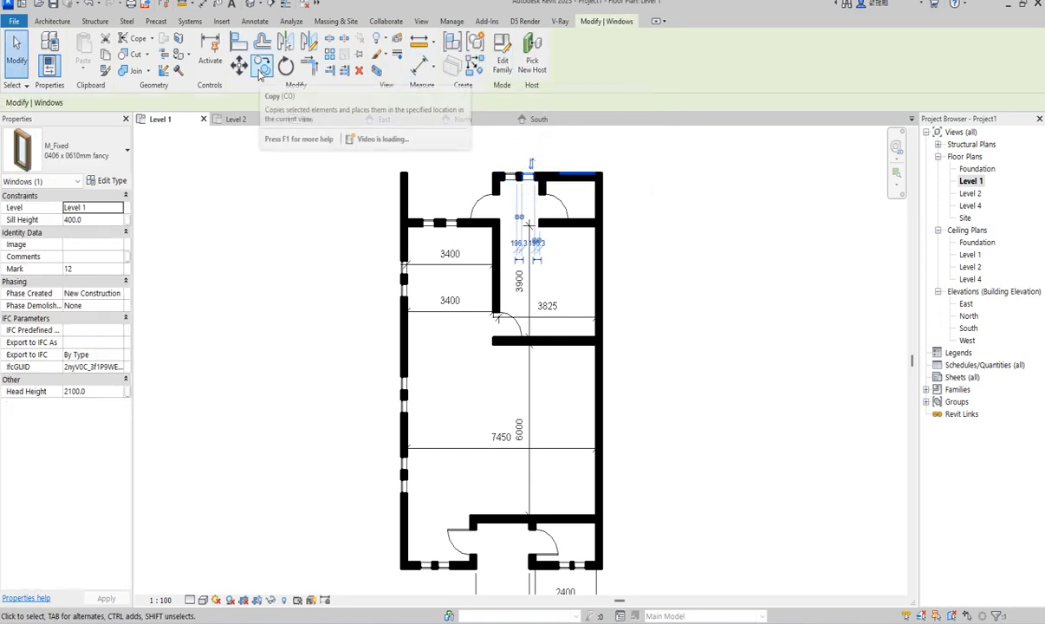
{"action": "left_click", "coordinate": [535, 176]}
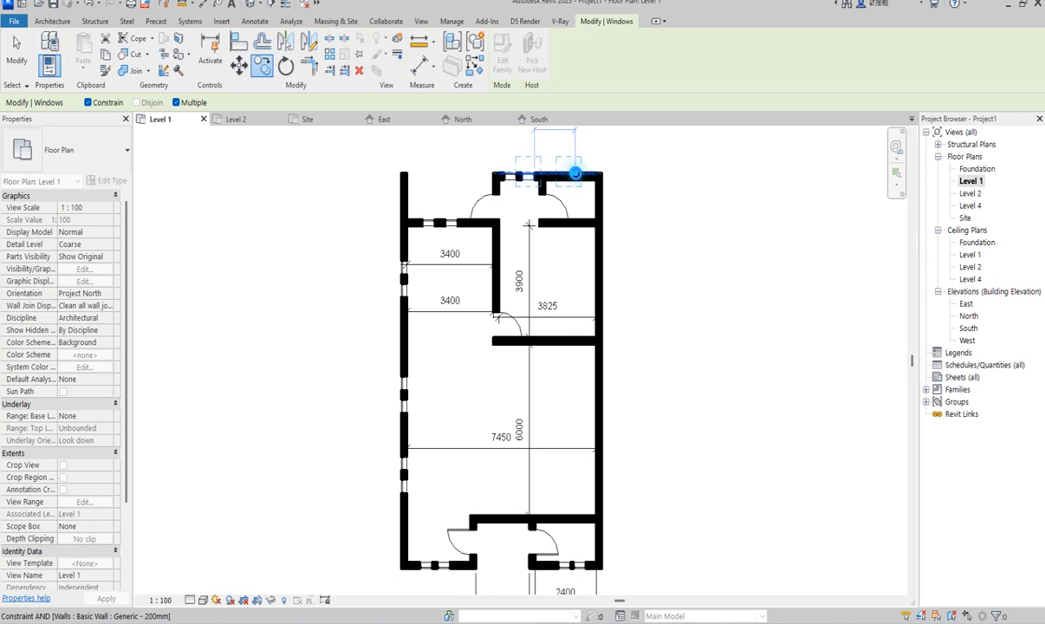
{"action": "key", "text": "Escape"}
{"action": "scroll", "coordinate": [602, 179], "scroll_direction": "up", "scroll_amount": 3}
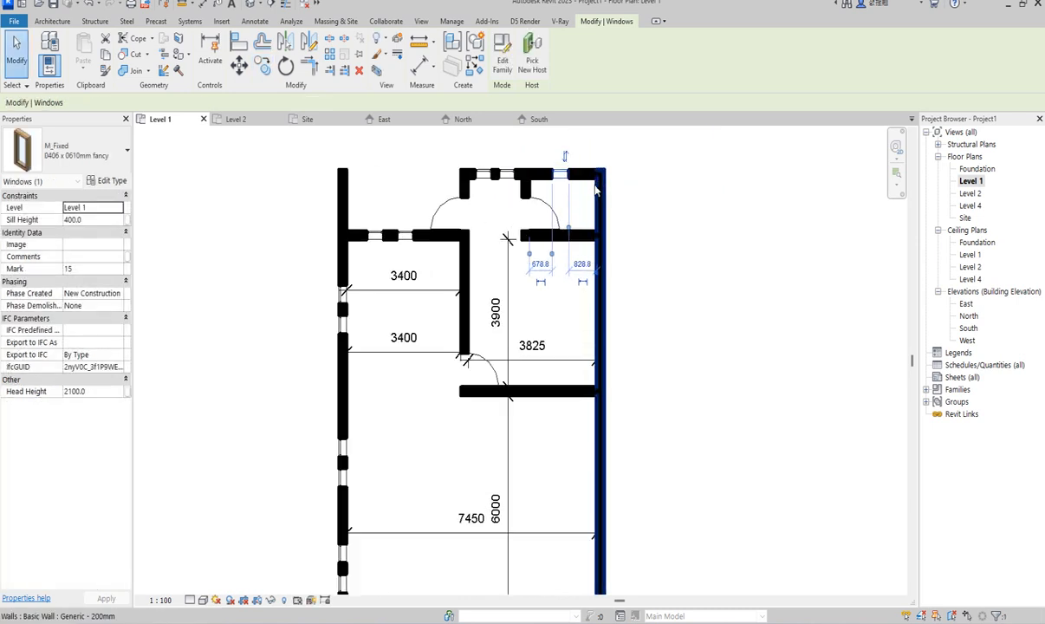
{"action": "left_click", "coordinate": [704, 216]}
Draw a vertical grid line along the left exterior wall, extending past both ends of the building
{"action": "scroll", "coordinate": [612, 248], "scroll_direction": "down", "scroll_amount": 1}
{"action": "scroll", "coordinate": [608, 254], "scroll_direction": "down", "scroll_amount": 3}
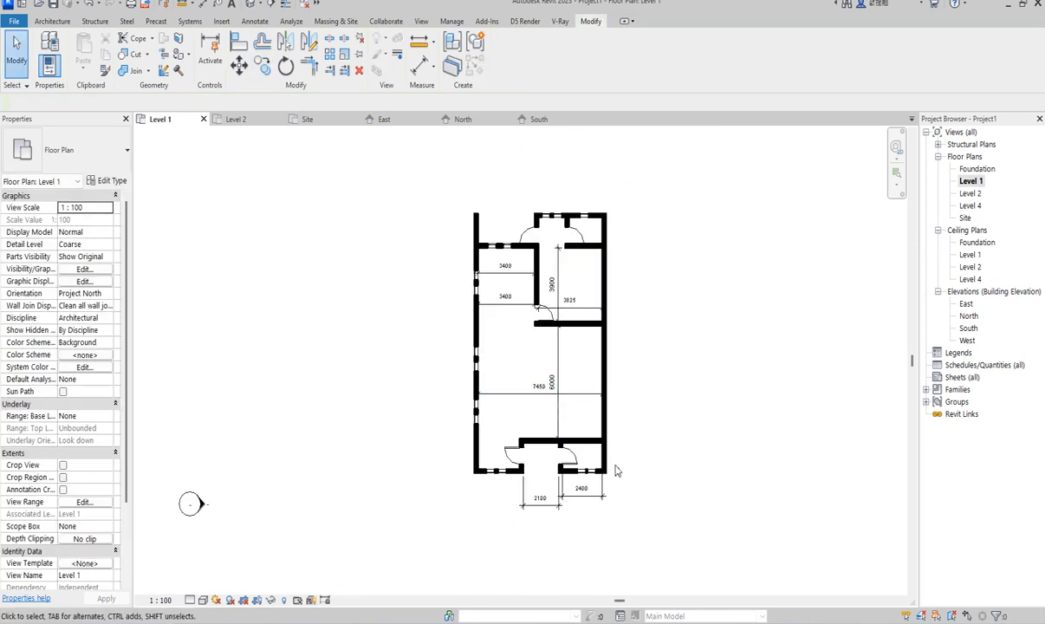
{"action": "scroll", "coordinate": [554, 390], "scroll_direction": "down", "scroll_amount": 1}
{"action": "scroll", "coordinate": [563, 429], "scroll_direction": "up", "scroll_amount": 3}
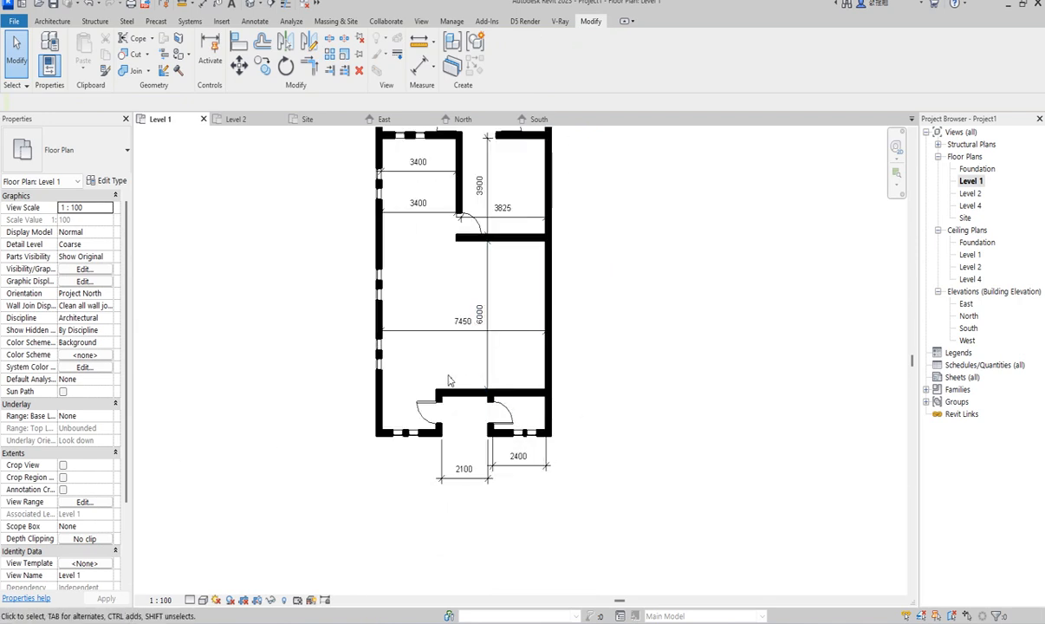
{"action": "scroll", "coordinate": [520, 416], "scroll_direction": "down", "scroll_amount": 4}
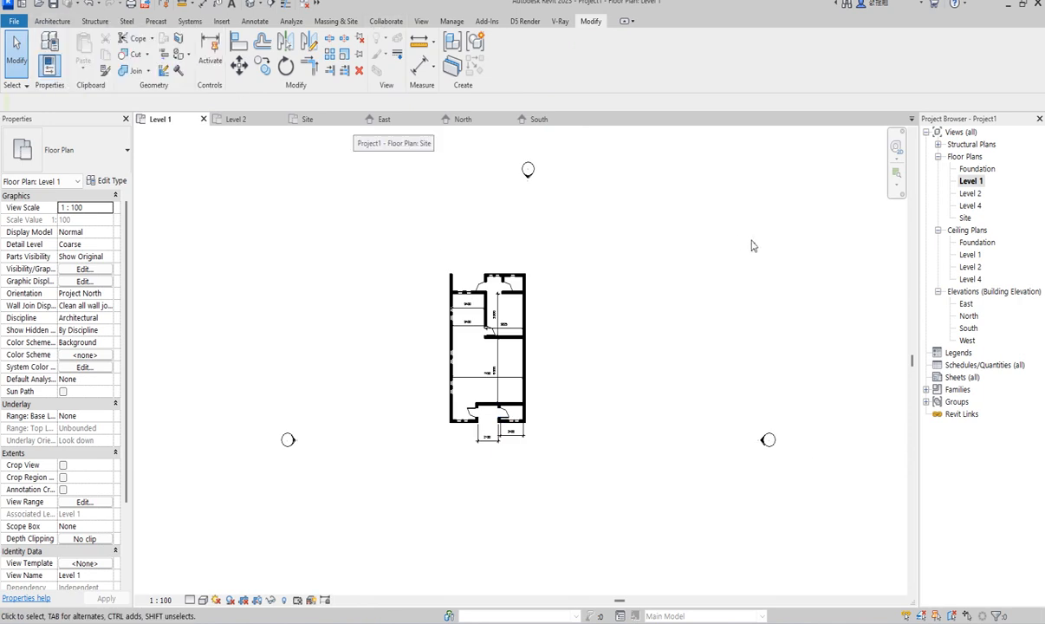
{"action": "left_click", "coordinate": [52, 21]}
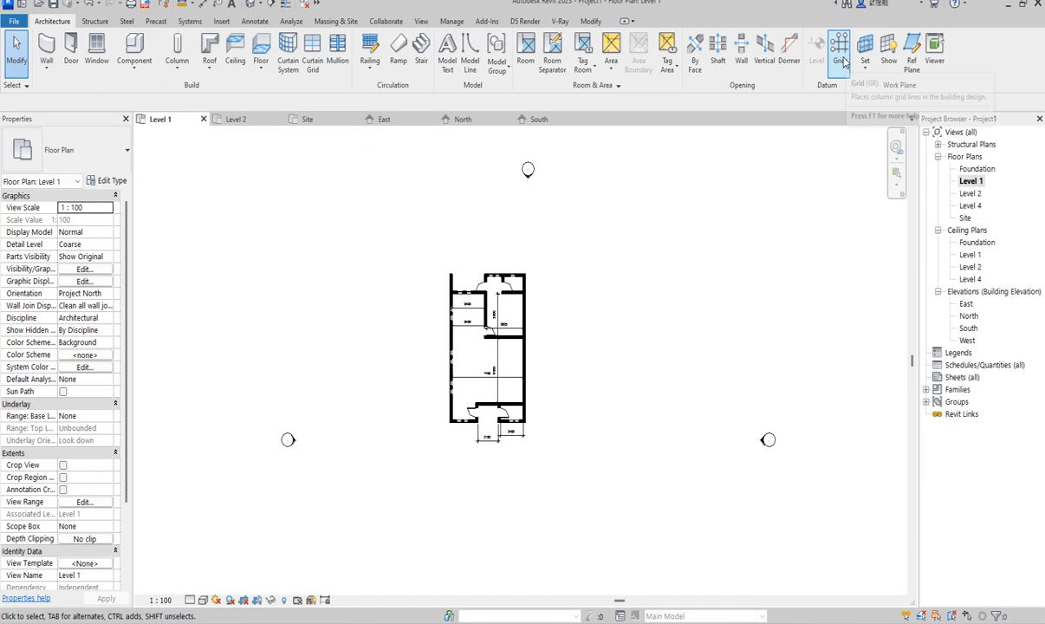
{"action": "key", "text": "g"}
{"action": "key", "text": "r"}
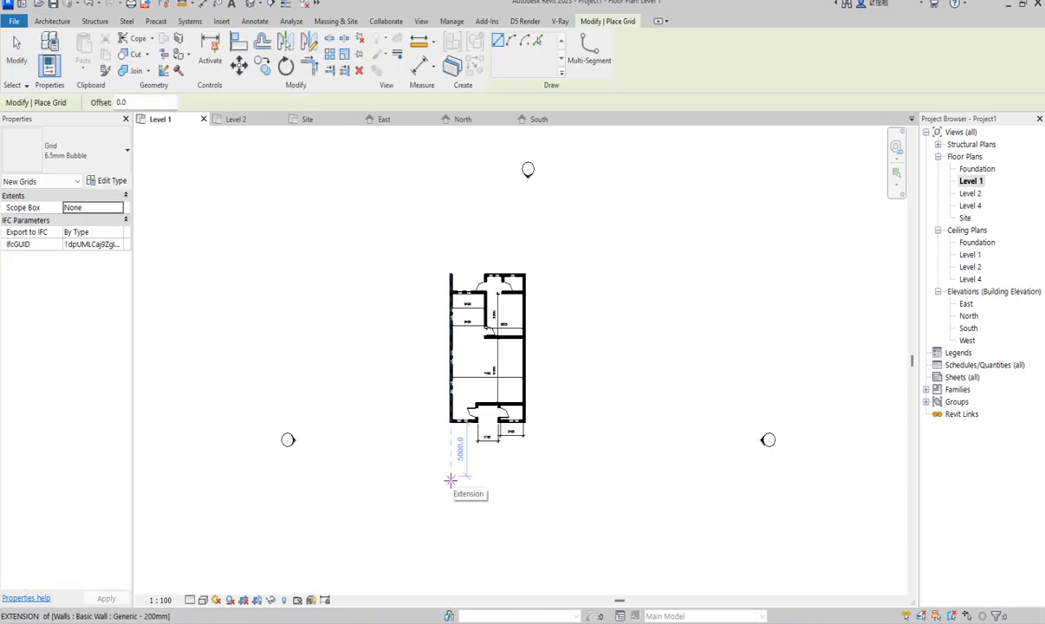
{"action": "scroll", "coordinate": [451, 480], "scroll_direction": "up", "scroll_amount": 3}
{"action": "left_click", "coordinate": [450, 479]}
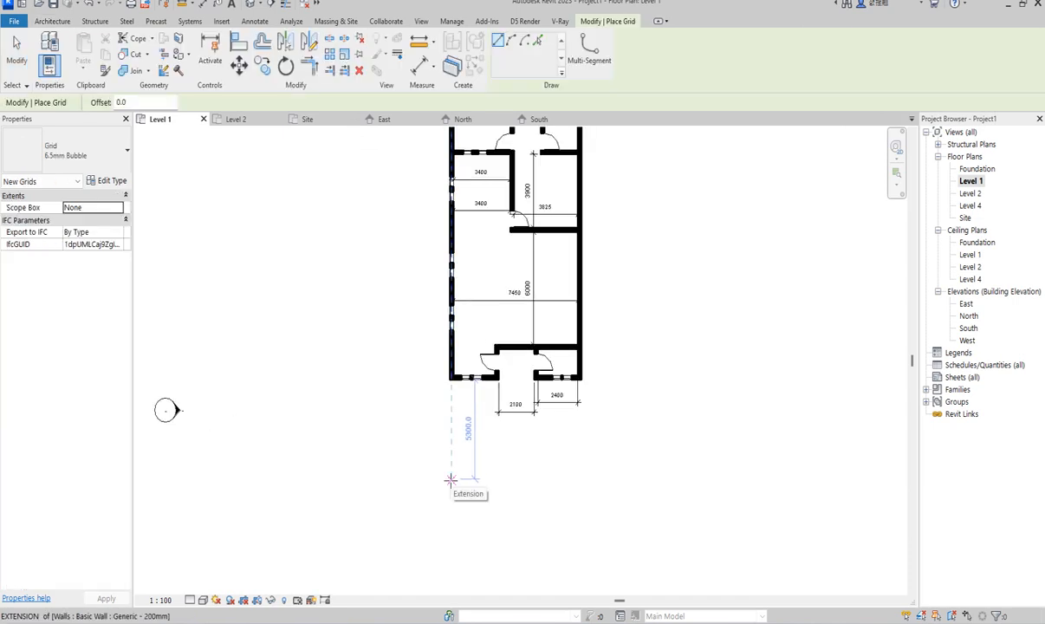
{"action": "scroll", "coordinate": [450, 479], "scroll_direction": "down", "scroll_amount": 2}
{"action": "scroll", "coordinate": [448, 433], "scroll_direction": "down", "scroll_amount": 2}
{"action": "scroll", "coordinate": [448, 424], "scroll_direction": "down", "scroll_amount": 2}
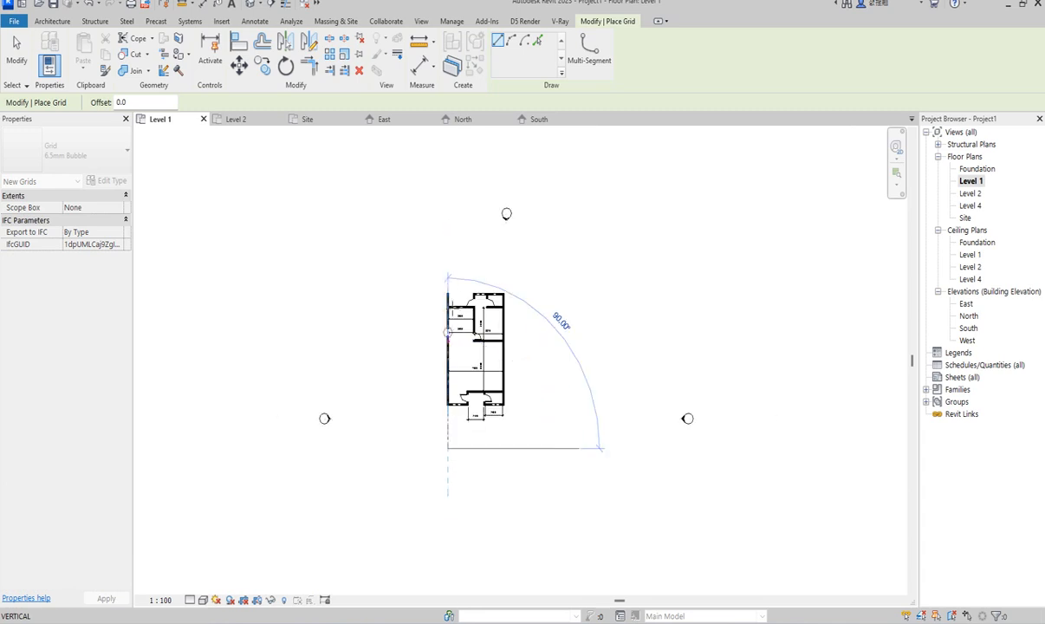
{"action": "left_click", "coordinate": [448, 252]}
{"action": "scroll", "coordinate": [487, 260], "scroll_direction": "up", "scroll_amount": 4}
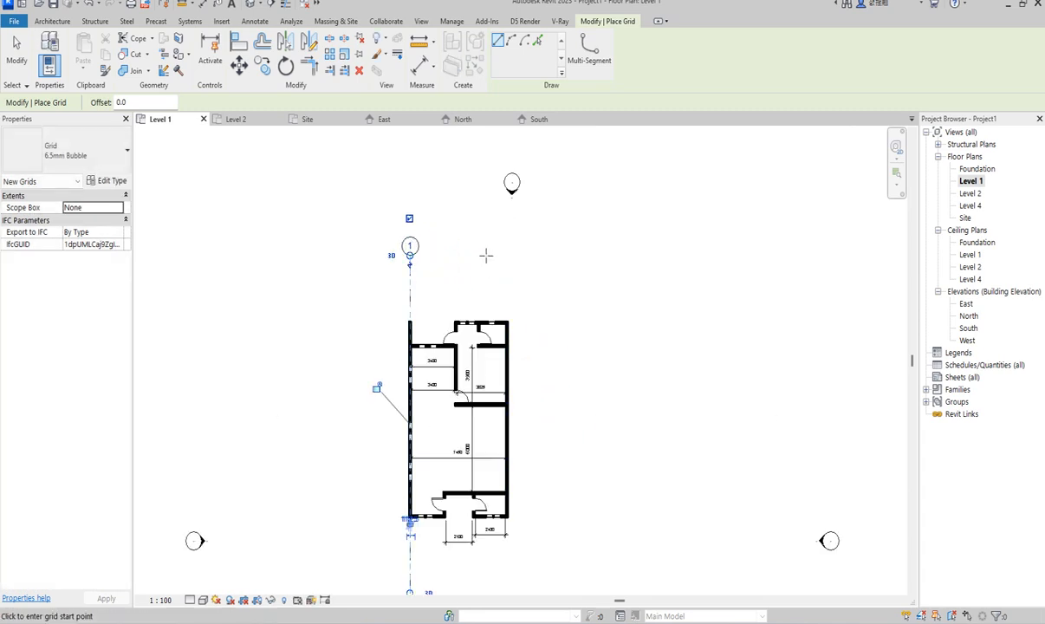
Draw two more vertical grid lines along the kitchen partition and the right exterior wall, level with grid 1, and finish placing grids
{"action": "scroll", "coordinate": [436, 358], "scroll_direction": "down", "scroll_amount": 2}
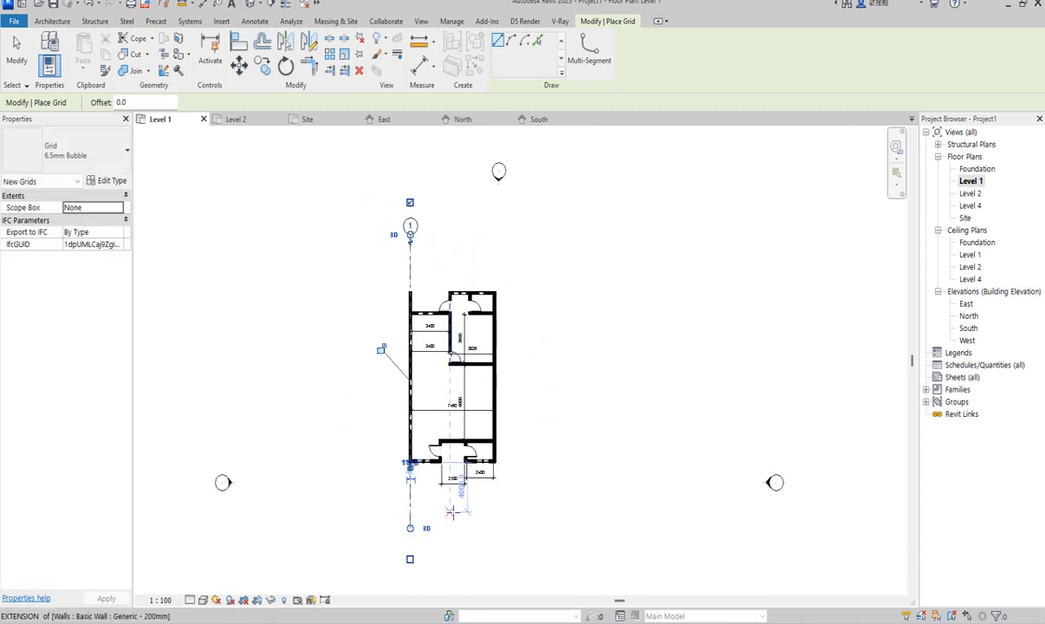
{"action": "left_click", "coordinate": [450, 527]}
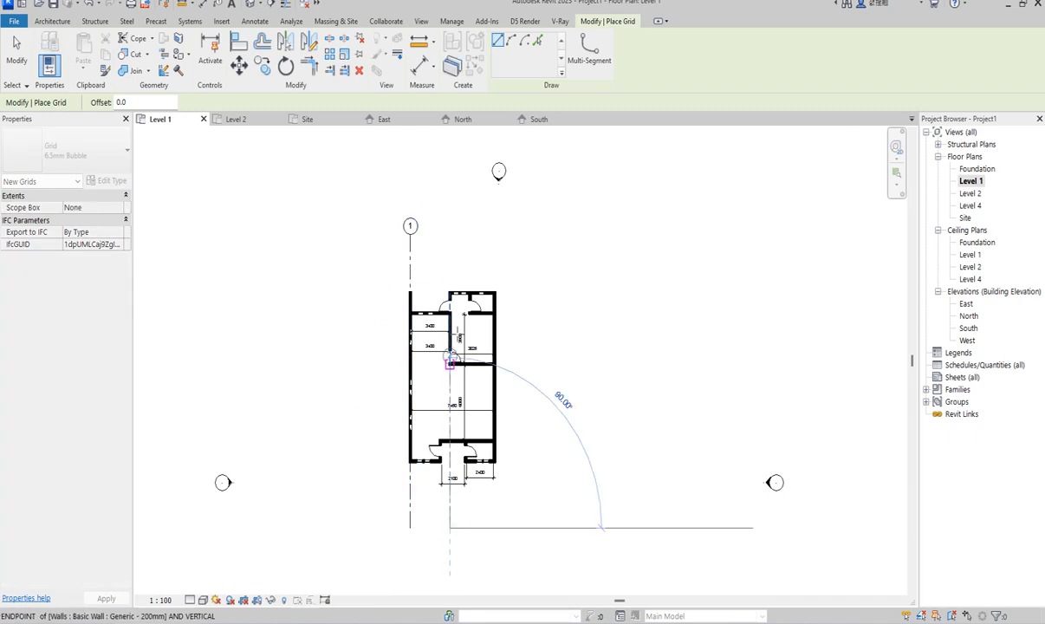
{"action": "left_click", "coordinate": [450, 226]}
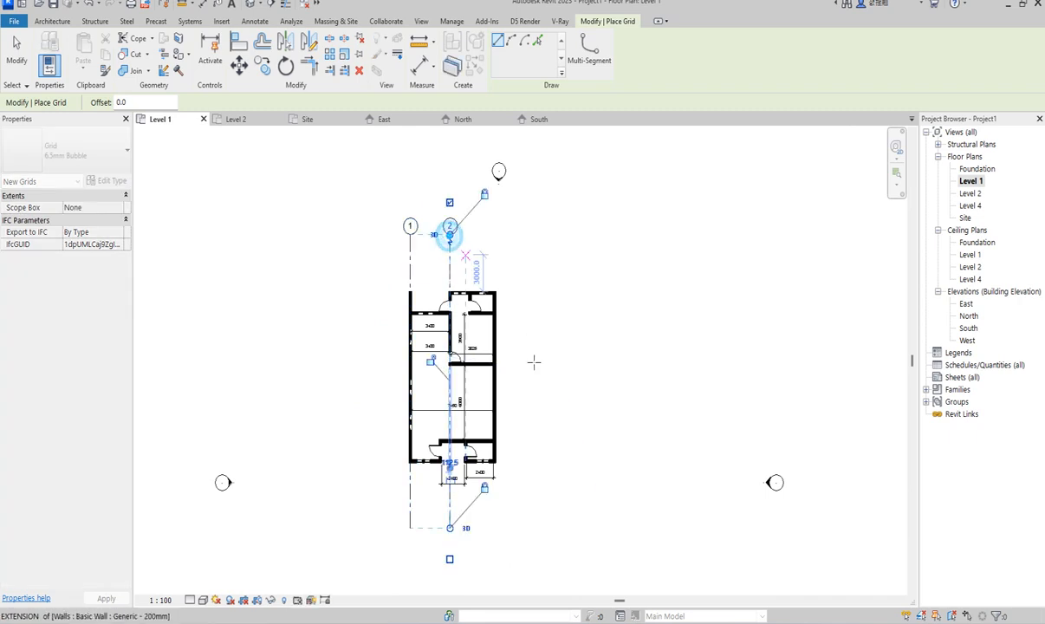
{"action": "left_click", "coordinate": [494, 527]}
{"action": "left_click", "coordinate": [494, 226]}
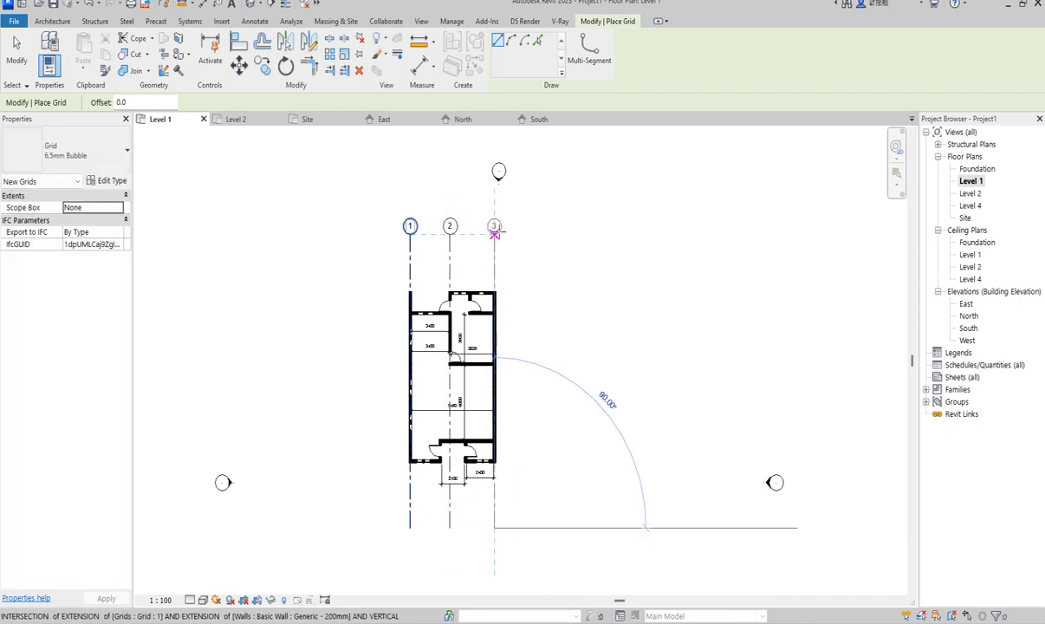
{"action": "right_click", "coordinate": [600, 229]}
{"action": "left_click", "coordinate": [627, 239]}
{"action": "scroll", "coordinate": [525, 258], "scroll_direction": "up", "scroll_amount": 2}
{"action": "scroll", "coordinate": [394, 299], "scroll_direction": "down", "scroll_amount": 2}
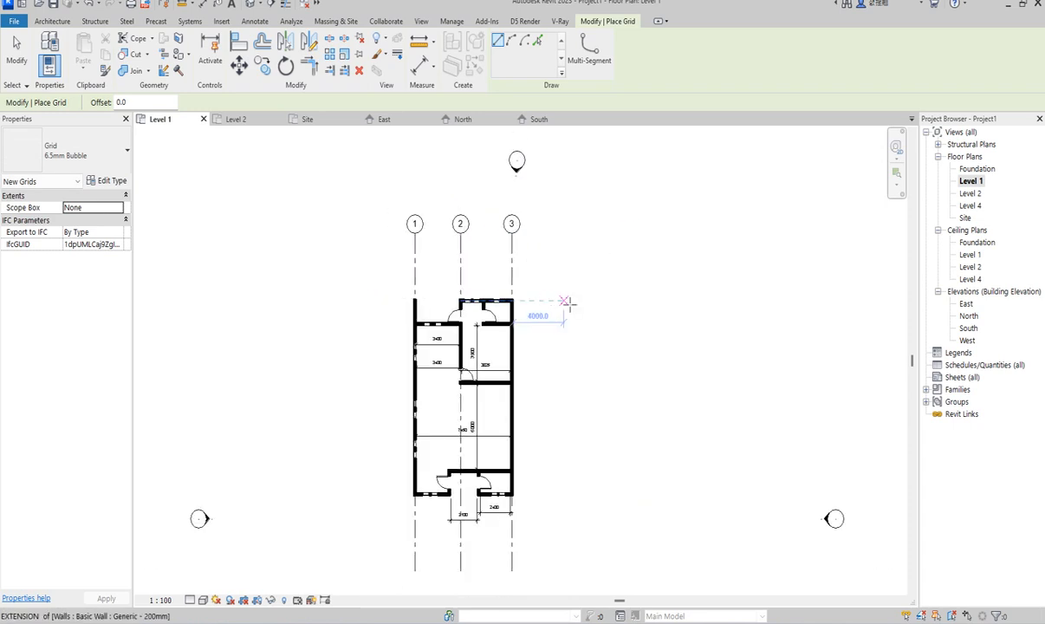
{"action": "right_click", "coordinate": [599, 286]}
{"action": "left_click", "coordinate": [627, 297]}
Show the bubbles at the lower ends of grids 1, 2 and 3
{"action": "scroll", "coordinate": [503, 249], "scroll_direction": "up", "scroll_amount": 2}
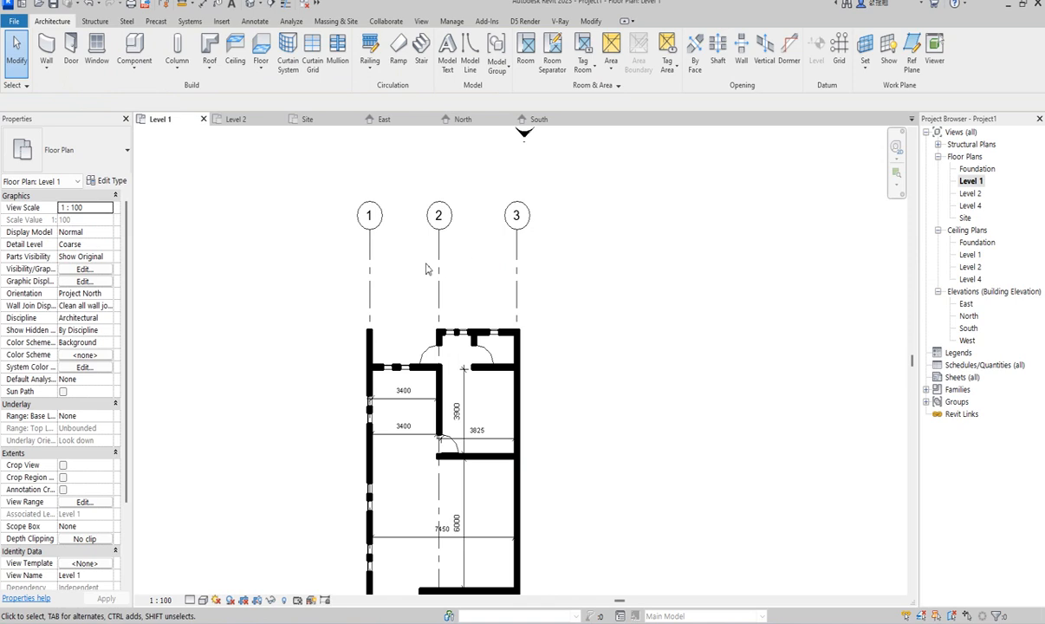
{"action": "left_click", "coordinate": [438, 276]}
{"action": "scroll", "coordinate": [438, 276], "scroll_direction": "down", "scroll_amount": 3}
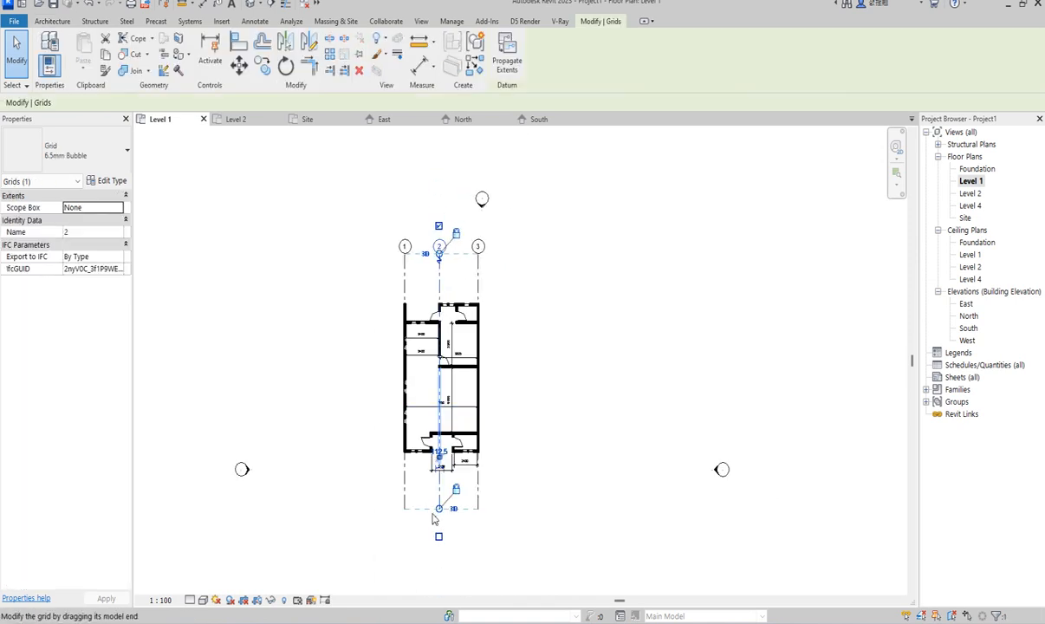
{"action": "scroll", "coordinate": [440, 511], "scroll_direction": "up", "scroll_amount": 2}
{"action": "left_click", "coordinate": [442, 547]}
{"action": "left_click", "coordinate": [503, 474]}
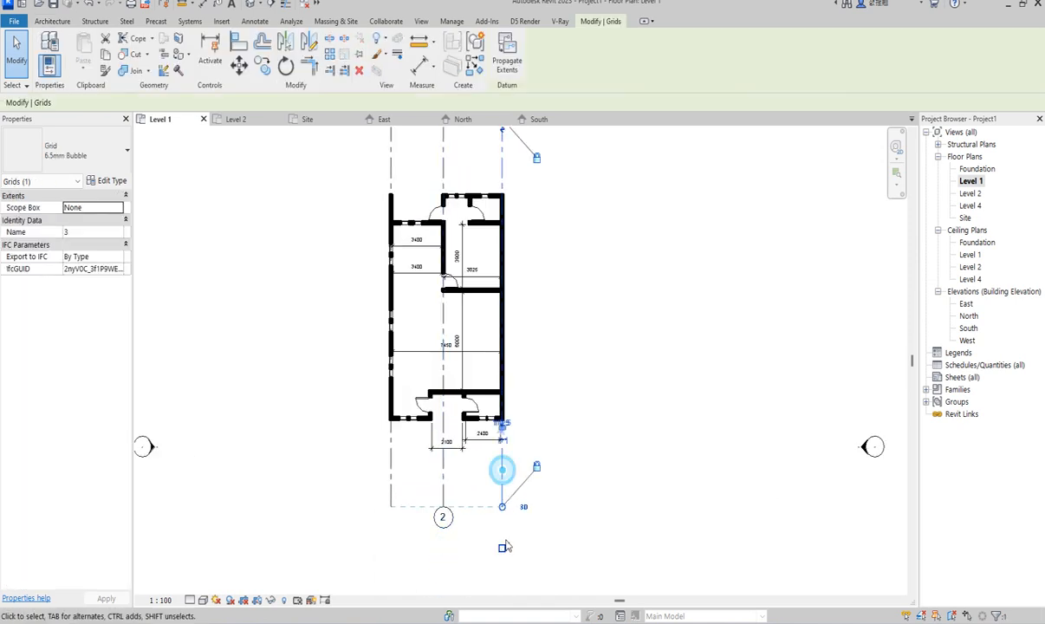
{"action": "left_click", "coordinate": [502, 547]}
{"action": "left_click", "coordinate": [390, 486]}
{"action": "left_click", "coordinate": [391, 547]}
{"action": "left_click", "coordinate": [573, 436]}
Add a "living room" text label in the large room, just above the 7450 dimension line
{"action": "scroll", "coordinate": [573, 446], "scroll_direction": "down", "scroll_amount": 3}
{"action": "scroll", "coordinate": [553, 327], "scroll_direction": "up", "scroll_amount": 3}
{"action": "scroll", "coordinate": [482, 451], "scroll_direction": "up", "scroll_amount": 5}
{"action": "scroll", "coordinate": [472, 356], "scroll_direction": "down", "scroll_amount": 2}
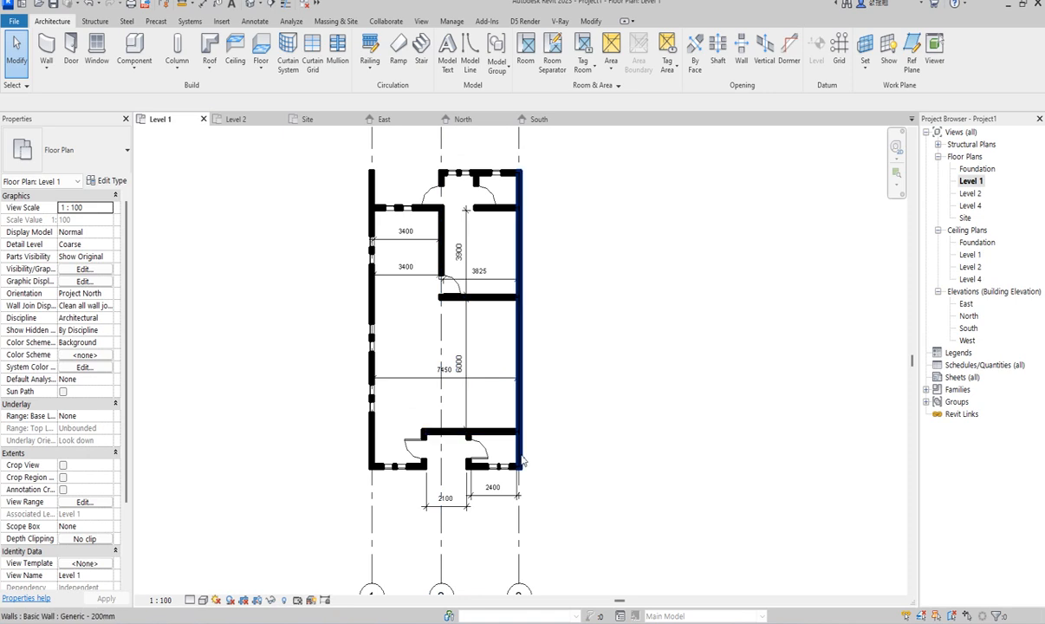
{"action": "scroll", "coordinate": [448, 216], "scroll_direction": "up", "scroll_amount": 2}
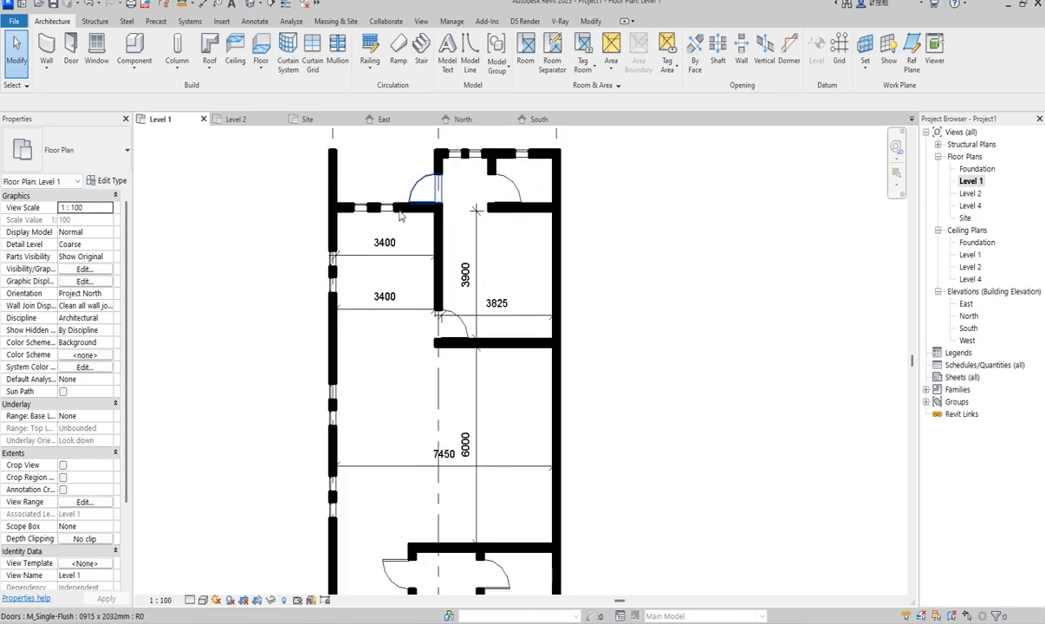
{"action": "scroll", "coordinate": [378, 356], "scroll_direction": "down", "scroll_amount": 2}
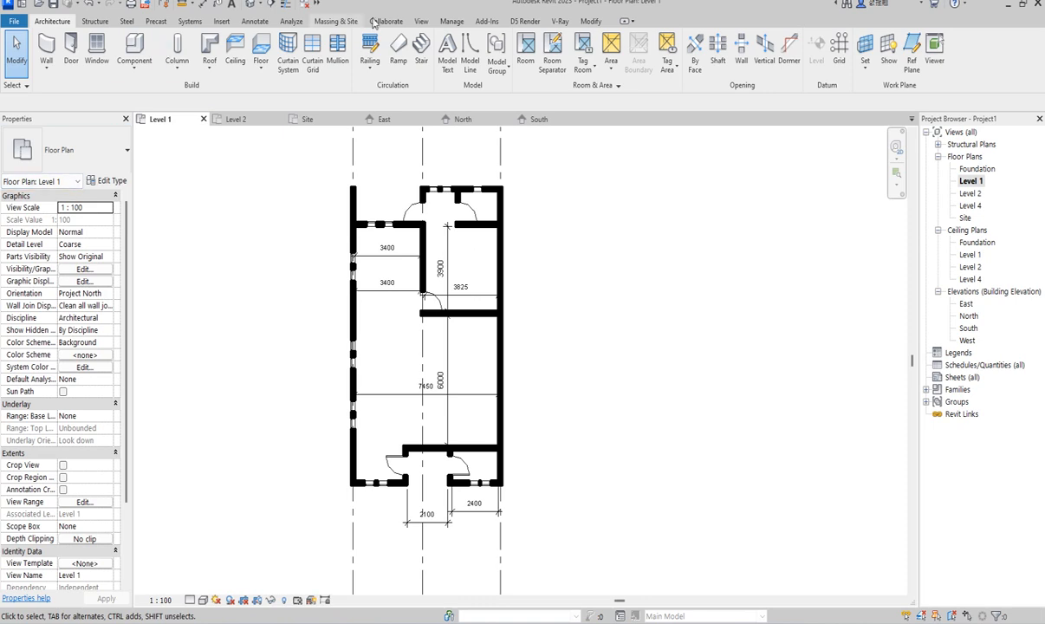
{"action": "left_click", "coordinate": [253, 21]}
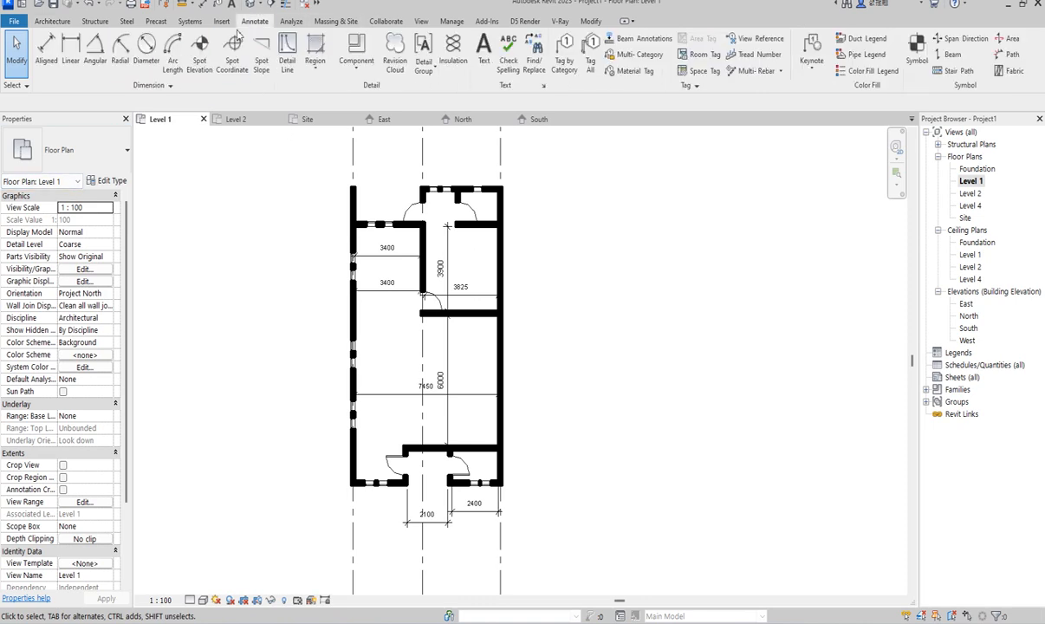
{"action": "left_click", "coordinate": [484, 50]}
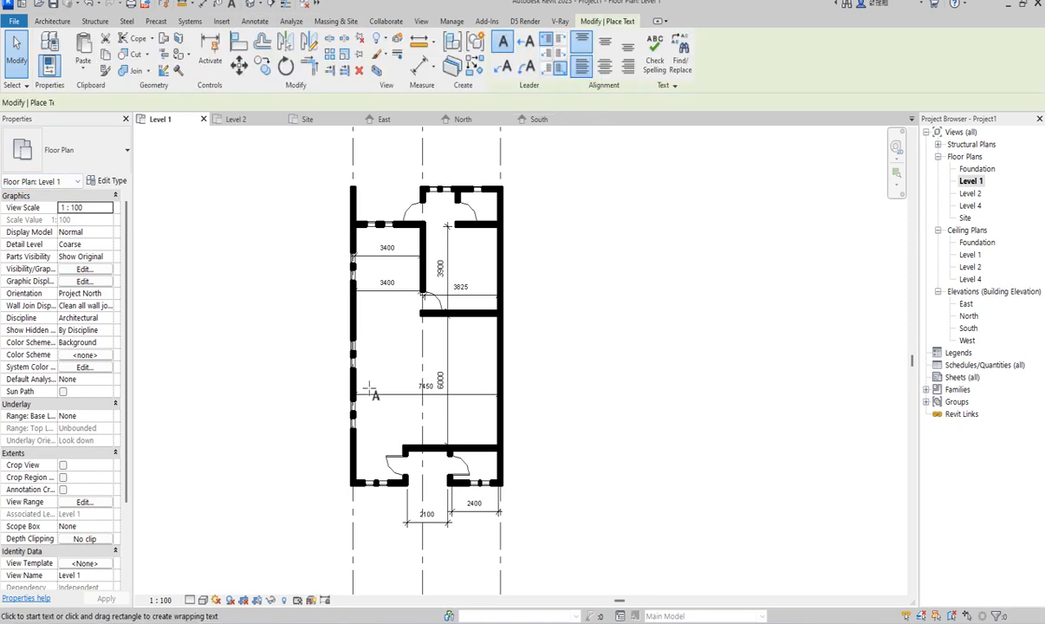
{"action": "scroll", "coordinate": [399, 390], "scroll_direction": "up", "scroll_amount": 2}
{"action": "left_click", "coordinate": [362, 366]}
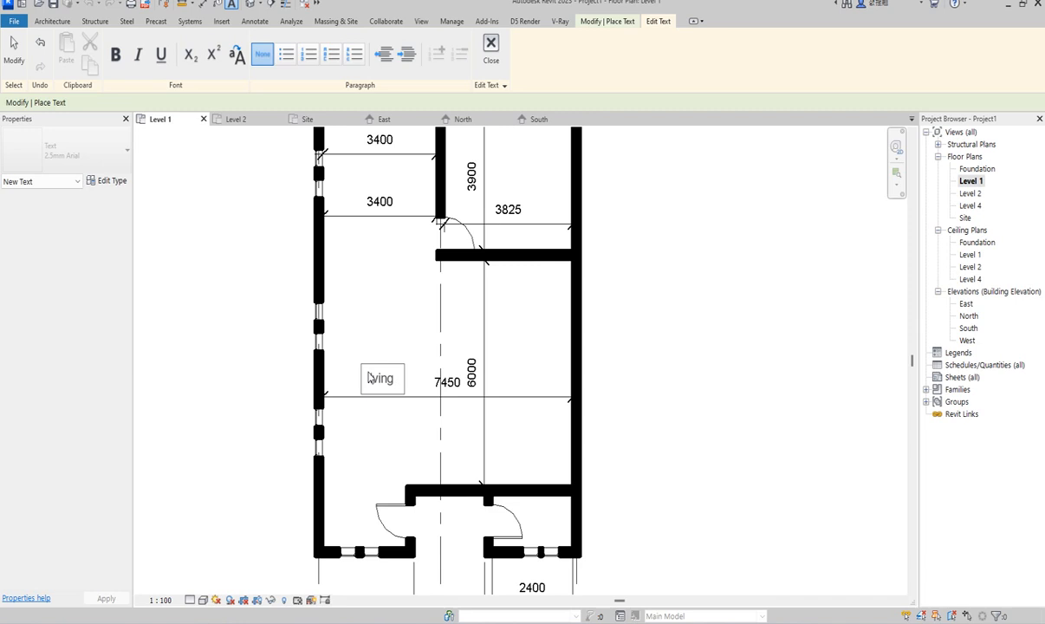
{"action": "type", "text": "living room"}
{"action": "left_click", "coordinate": [350, 416]}
Add a "kitchen" text label in the room with the 3900 and 3825 dimensions
{"action": "scroll", "coordinate": [478, 276], "scroll_direction": "down", "scroll_amount": 3}
{"action": "scroll", "coordinate": [469, 299], "scroll_direction": "up", "scroll_amount": 3}
{"action": "left_click", "coordinate": [462, 299]}
{"action": "type", "text": "kit"}
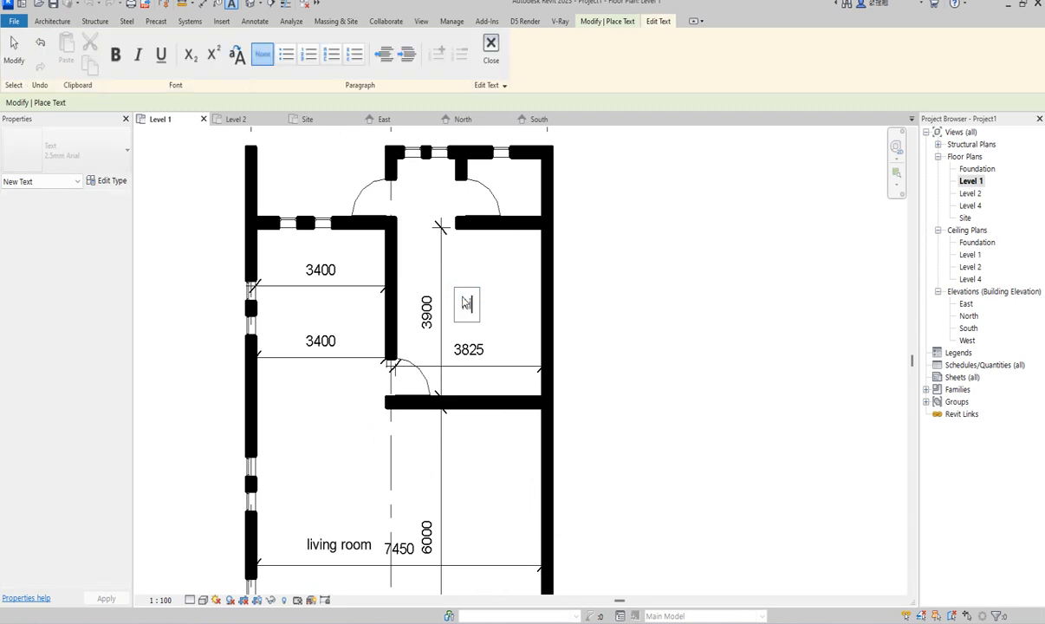
{"action": "type", "text": "chen"}
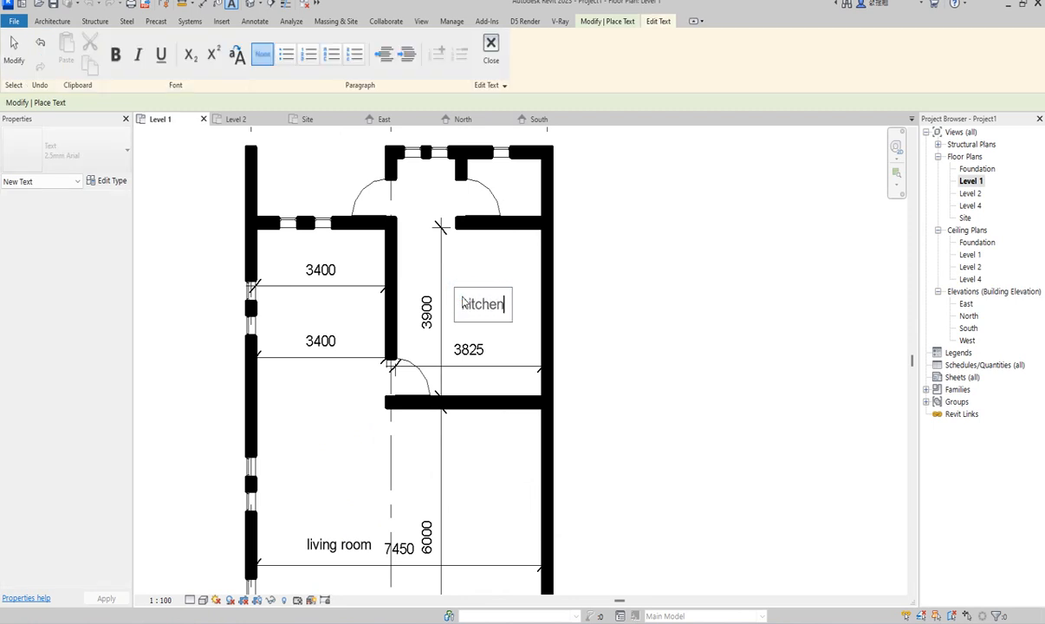
{"action": "left_click", "coordinate": [478, 264]}
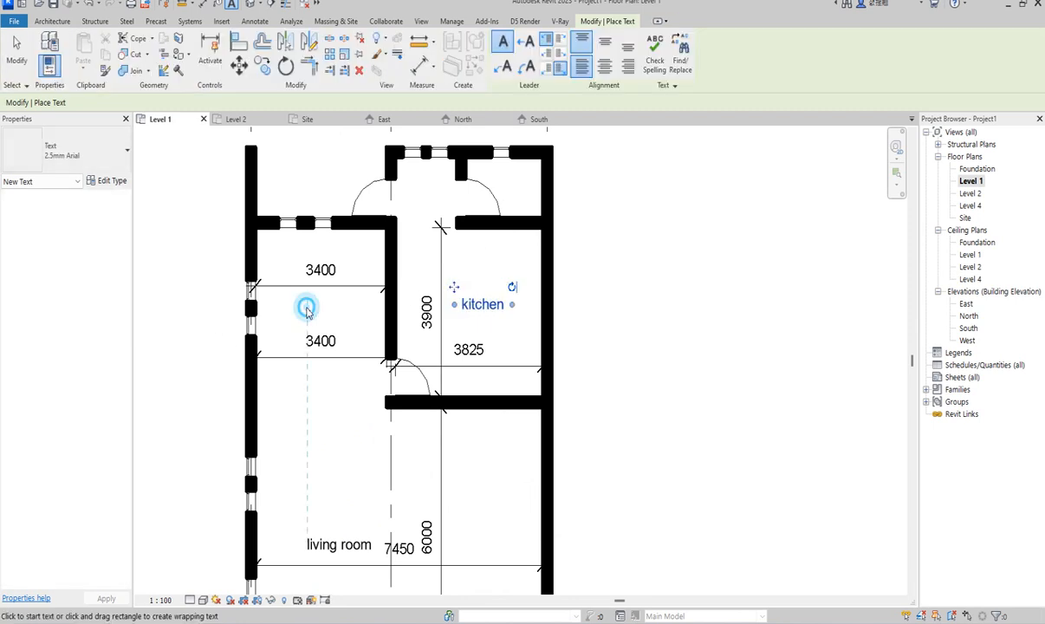
Add a "dining" text label between the two 3400 dimensions in the room beside the kitchen
{"action": "left_click", "coordinate": [308, 313]}
{"action": "type", "text": "dini"}
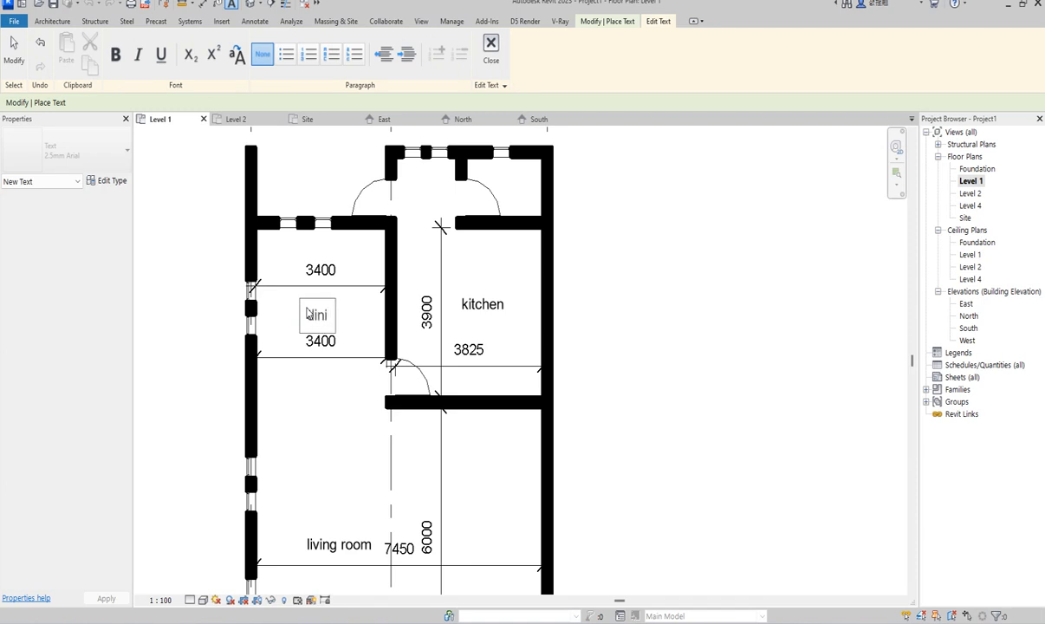
{"action": "type", "text": "g"}
{"action": "key", "text": "BackSpace"}
{"action": "type", "text": "ng"}
{"action": "left_click", "coordinate": [329, 407]}
Add an "rterre." text label in the open area above the dining room, beside the upper exterior door
{"action": "scroll", "coordinate": [326, 374], "scroll_direction": "down", "scroll_amount": 2}
{"action": "scroll", "coordinate": [310, 261], "scroll_direction": "up", "scroll_amount": 1}
{"action": "left_click", "coordinate": [297, 258]}
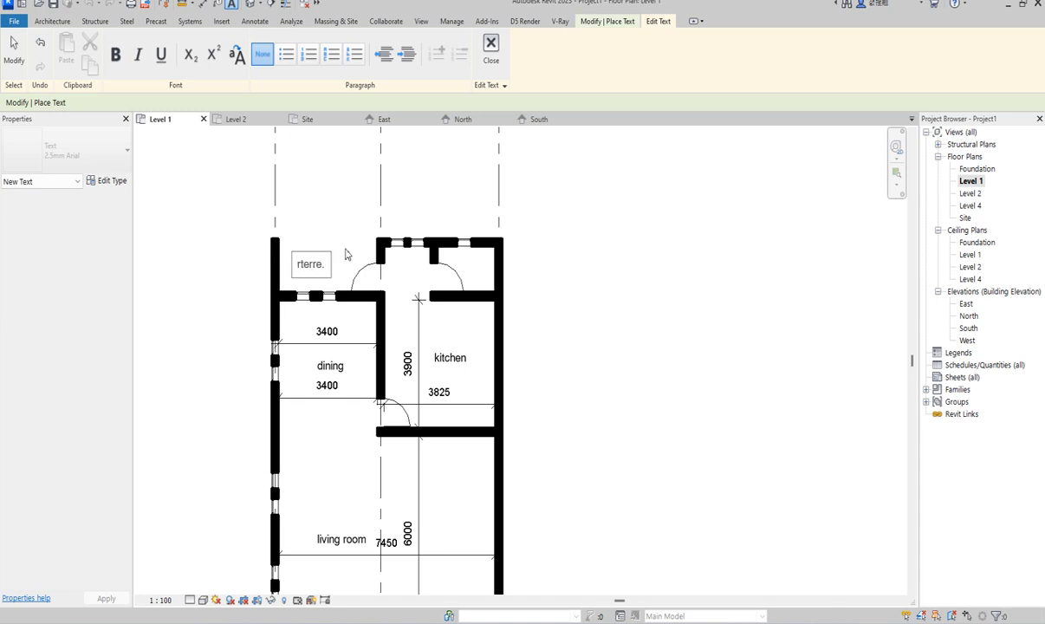
{"action": "left_click", "coordinate": [345, 252]}
Add an "entr." text label in the entrance recess above the 2100 dimension
{"action": "scroll", "coordinate": [345, 252], "scroll_direction": "down", "scroll_amount": 3}
{"action": "scroll", "coordinate": [353, 395], "scroll_direction": "up", "scroll_amount": 5}
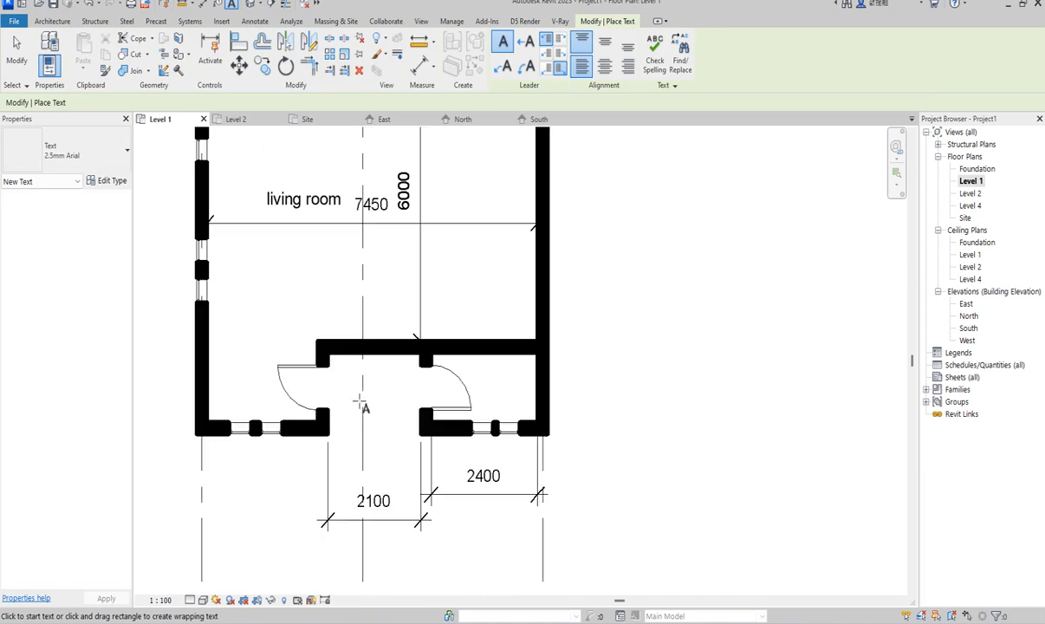
{"action": "left_click", "coordinate": [354, 394]}
{"action": "type", "text": "en"}
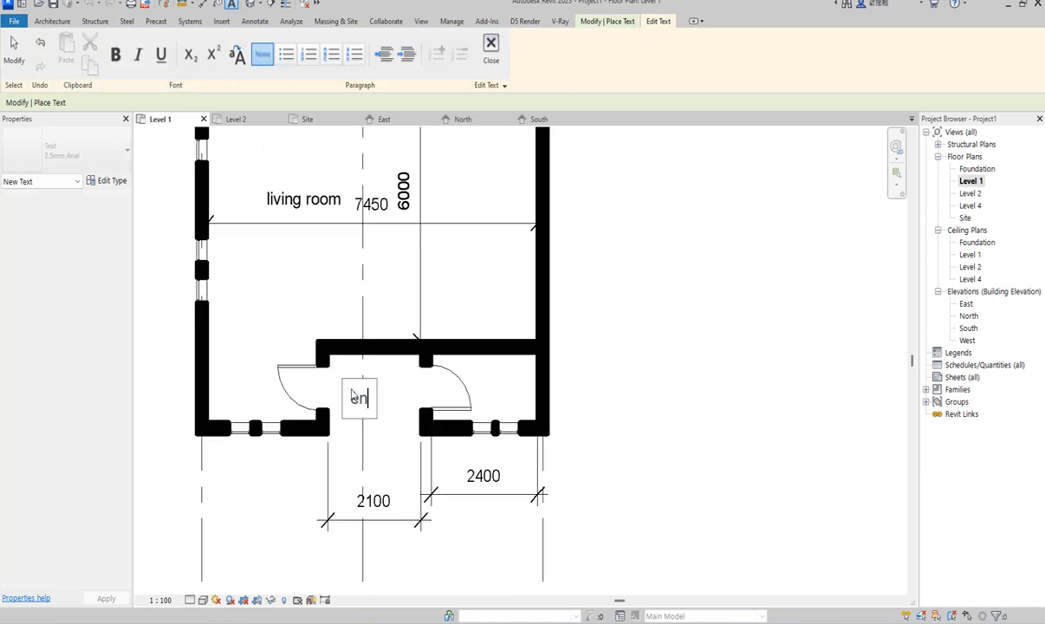
{"action": "type", "text": "a"}
{"action": "key", "text": "BackSpace"}
{"action": "type", "text": "ta"}
{"action": "key", "text": "BackSpace"}
{"action": "type", "text": "r."}
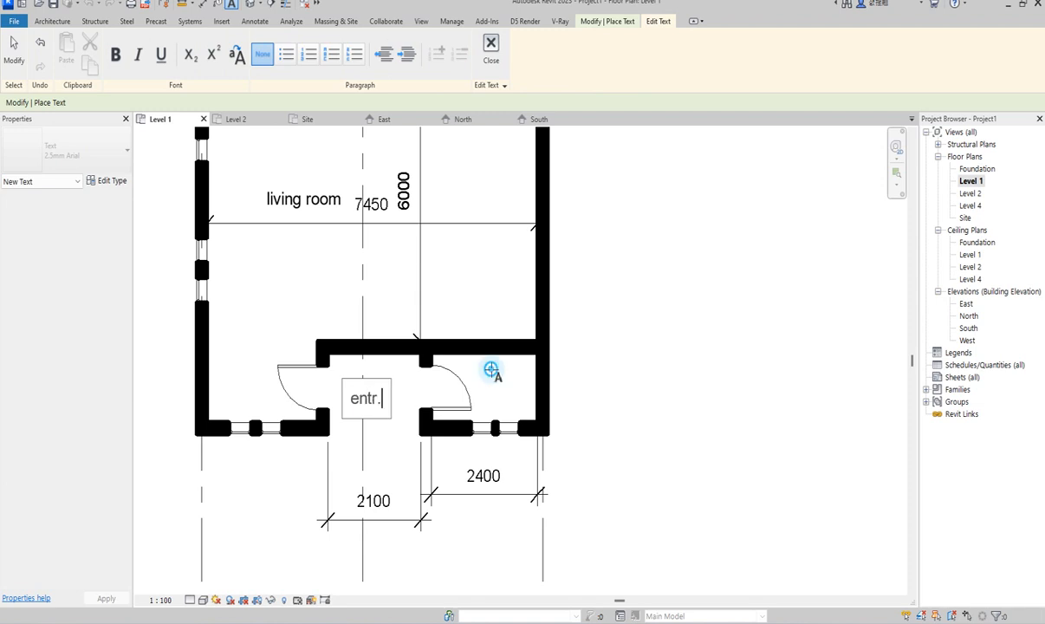
{"action": "left_click", "coordinate": [478, 384]}
Add a "v.t" text label in the small room above the 2400 dimension and finish placing text
{"action": "left_click", "coordinate": [480, 390]}
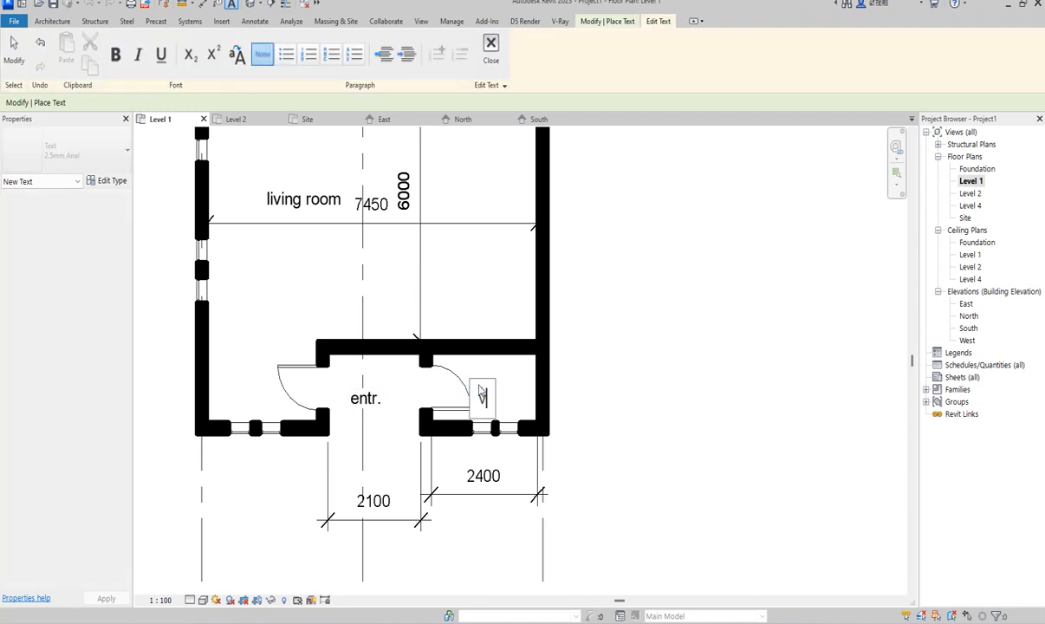
{"action": "type", "text": "v.t"}
{"action": "left_click", "coordinate": [560, 320]}
{"action": "scroll", "coordinate": [489, 483], "scroll_direction": "down", "scroll_amount": 3}
{"action": "right_click", "coordinate": [578, 273]}
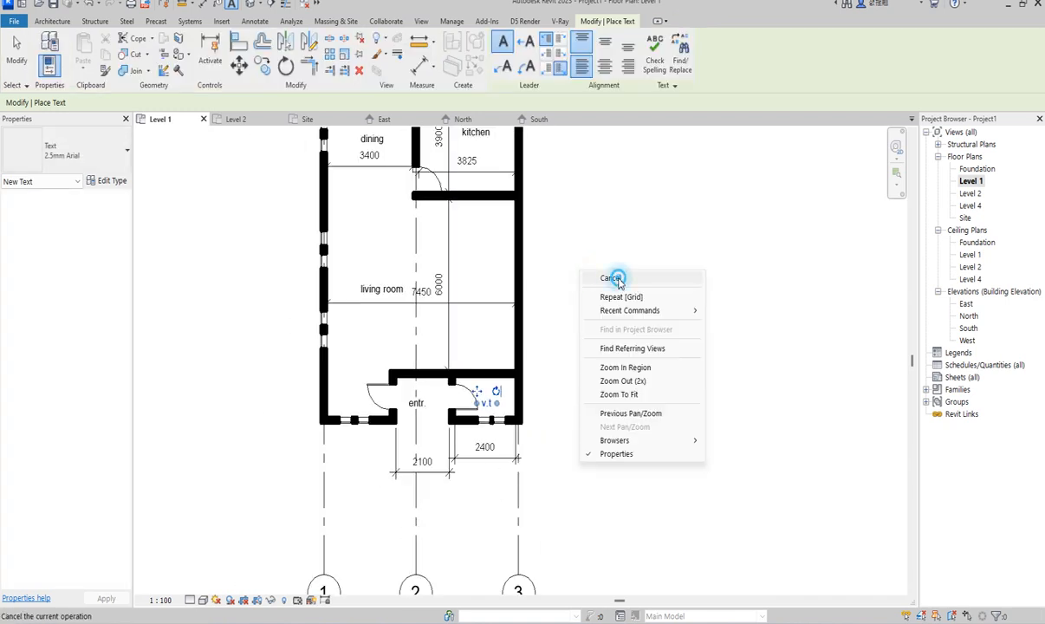
{"action": "left_click", "coordinate": [614, 278]}
{"action": "scroll", "coordinate": [576, 299], "scroll_direction": "down", "scroll_amount": 2}
{"action": "right_click", "coordinate": [613, 234]}
{"action": "left_click", "coordinate": [635, 244]}
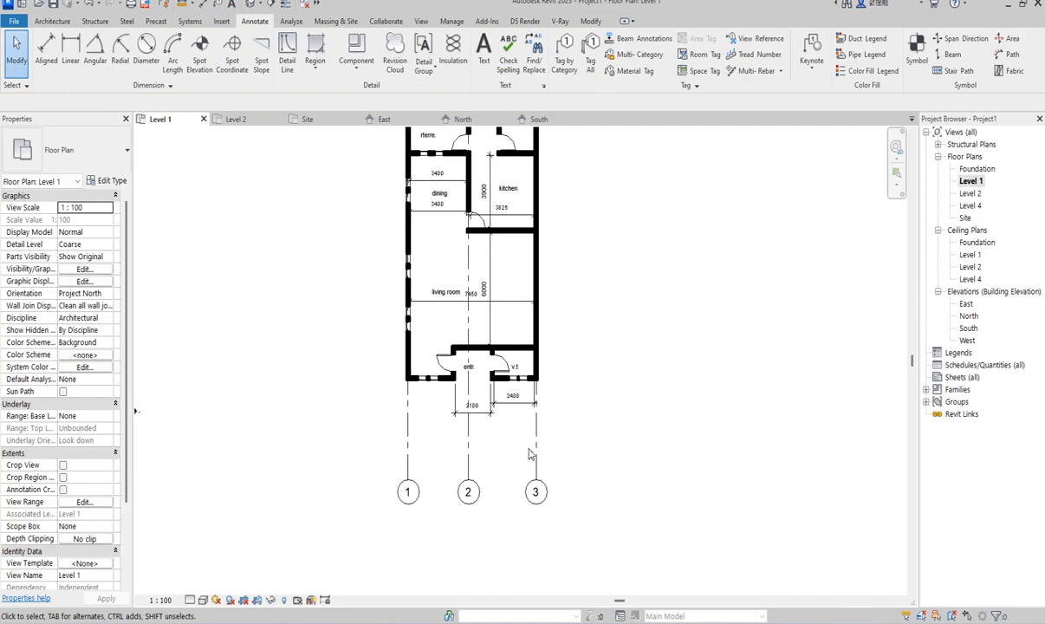
{"action": "scroll", "coordinate": [507, 463], "scroll_direction": "down", "scroll_amount": 2}
{"action": "scroll", "coordinate": [498, 196], "scroll_direction": "up", "scroll_amount": 4}
{"action": "scroll", "coordinate": [499, 201], "scroll_direction": "down", "scroll_amount": 3}
{"action": "scroll", "coordinate": [496, 338], "scroll_direction": "up", "scroll_amount": 1}
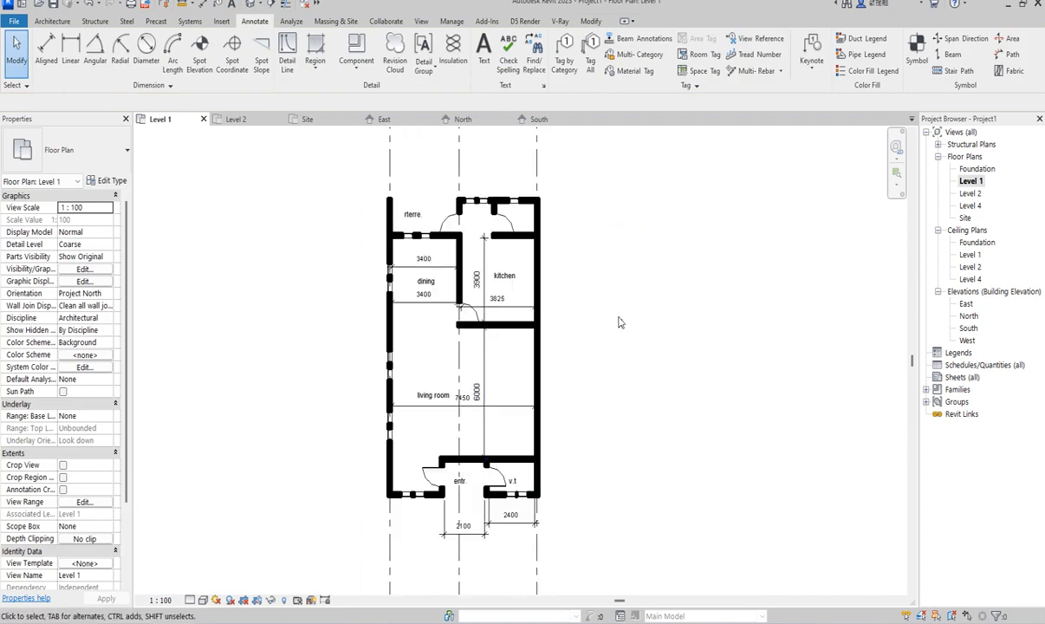